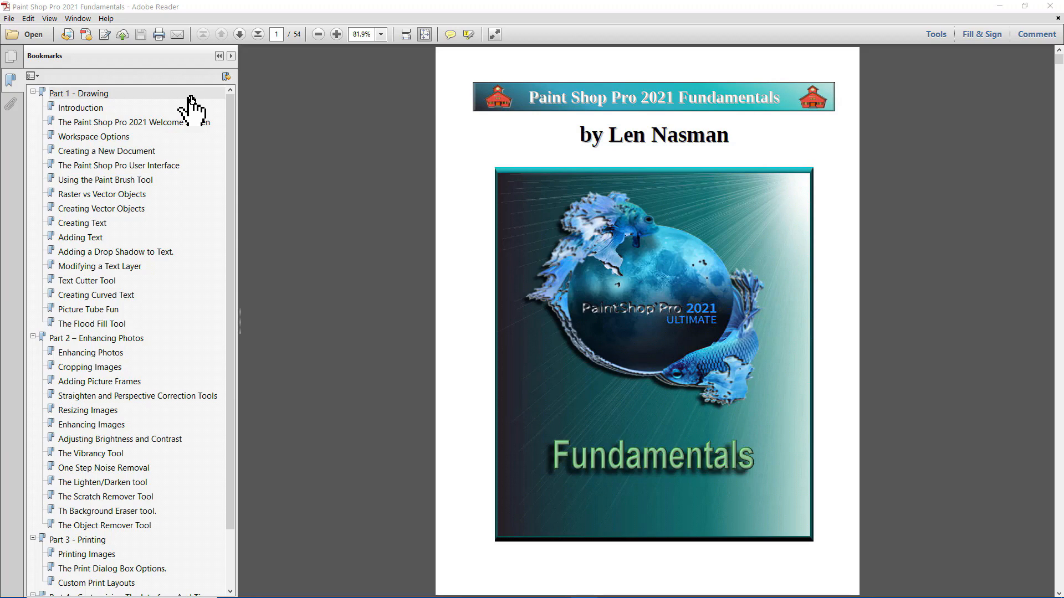
Step: Browse the Paint Shop Pro 2021 Fundamentals PDF chapters, including Part 1 - Drawing and Part 2 – Enhancing Photos
click(190, 95)
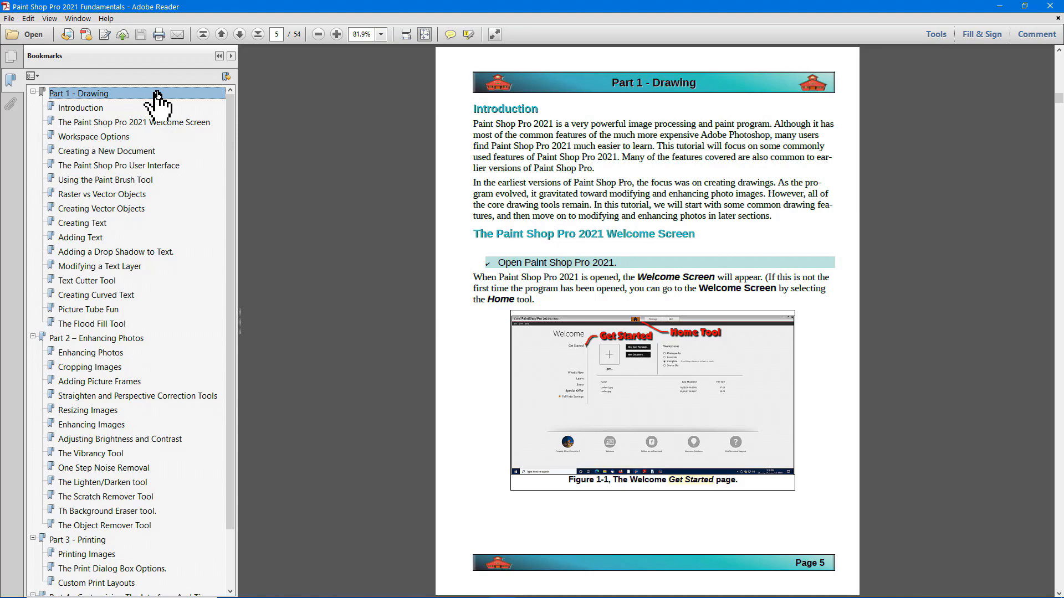
click(153, 343)
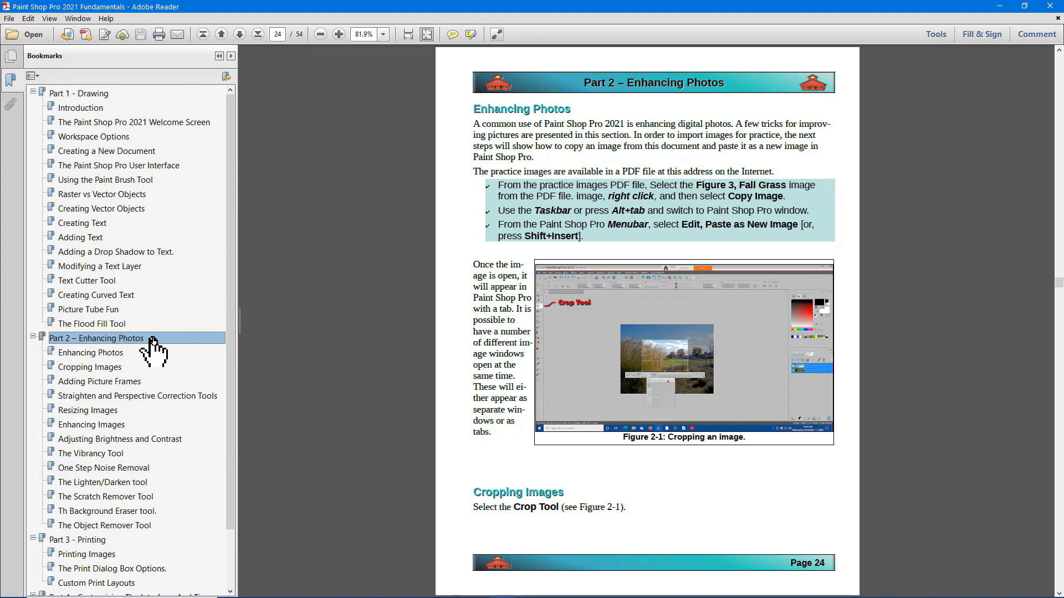
scroll(133, 410, down, 2)
click(72, 477)
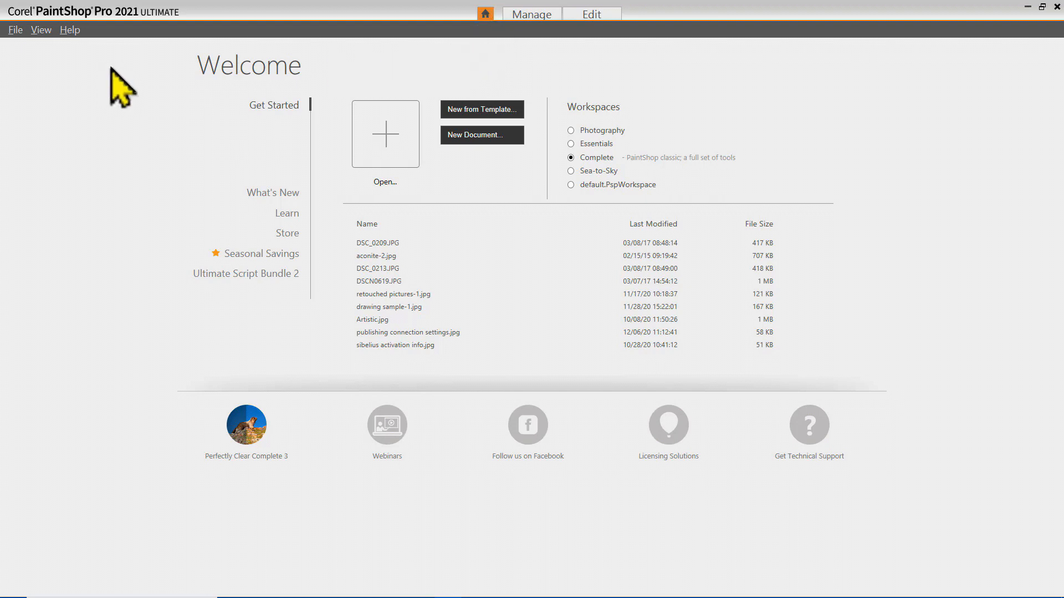
Step: In PaintShop Pro, set the workspace color to Light Gray
click(44, 35)
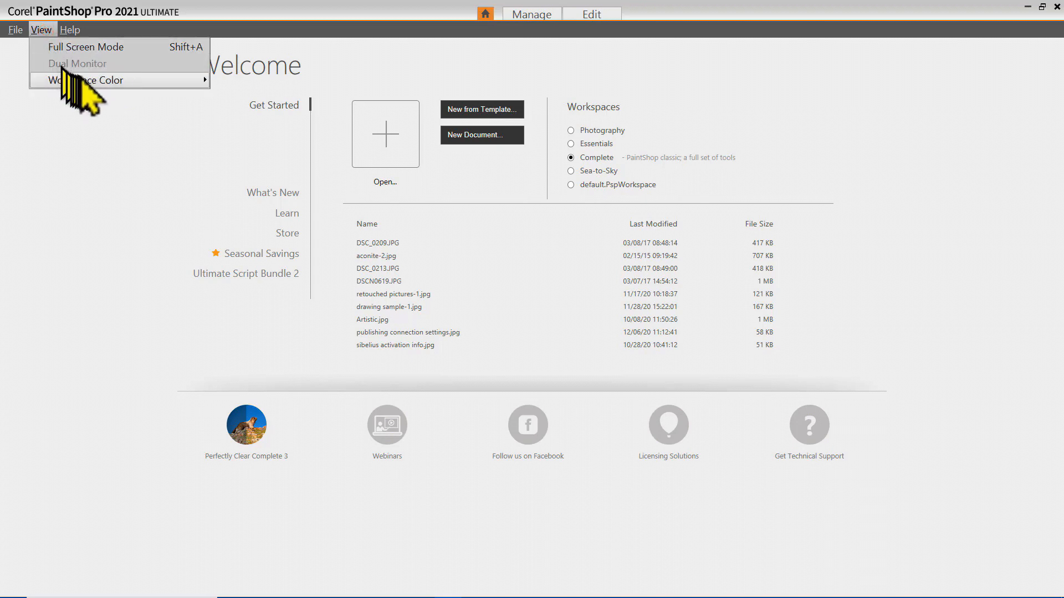
mouse_move(81, 77)
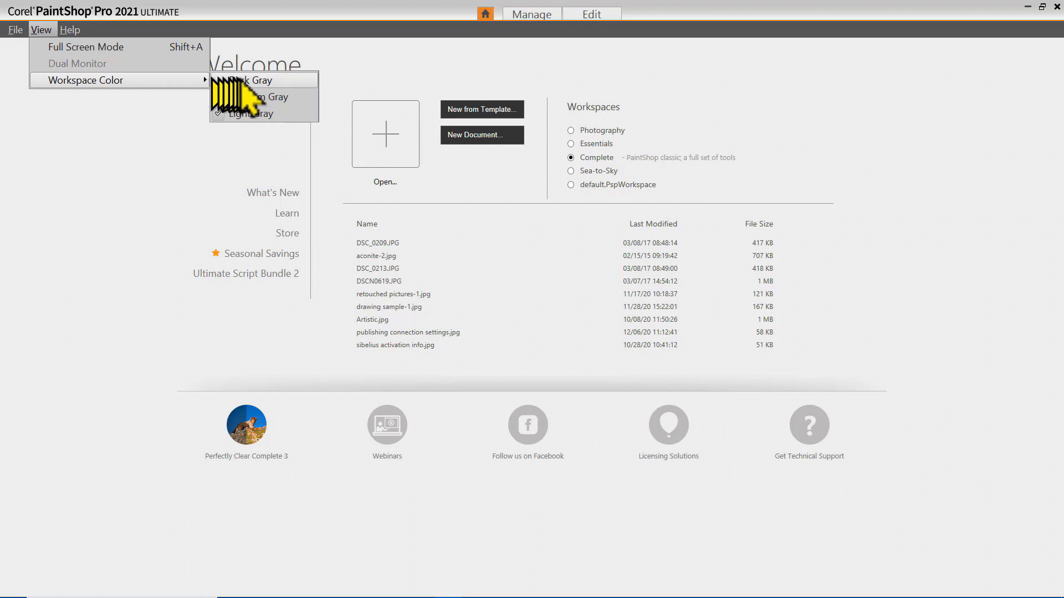
click(262, 113)
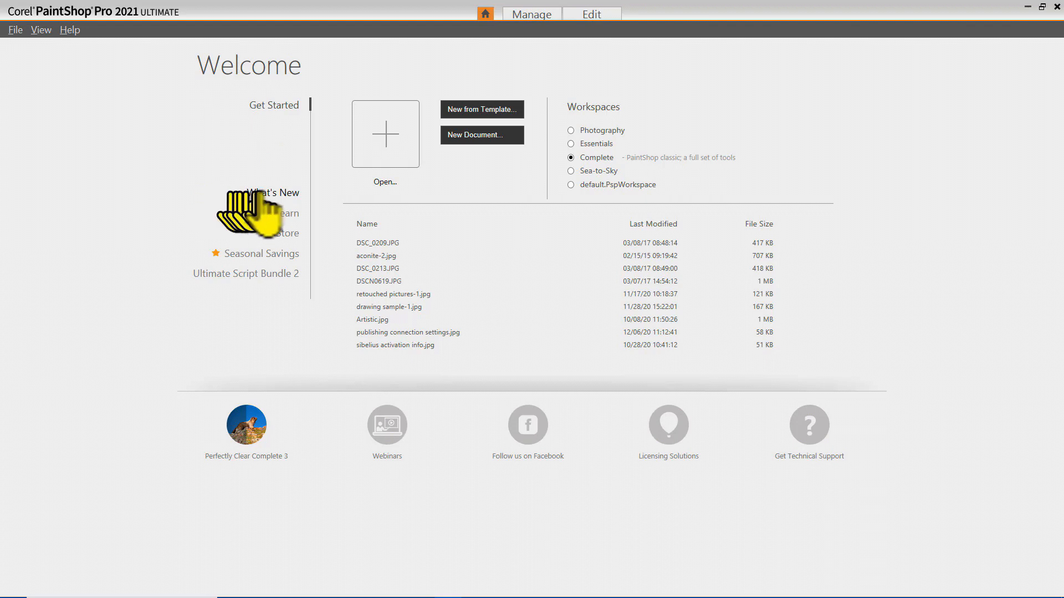
Step: Look through the What's New and Learn pages of the welcome screen, down to the Basic Techniques tutorials
click(279, 191)
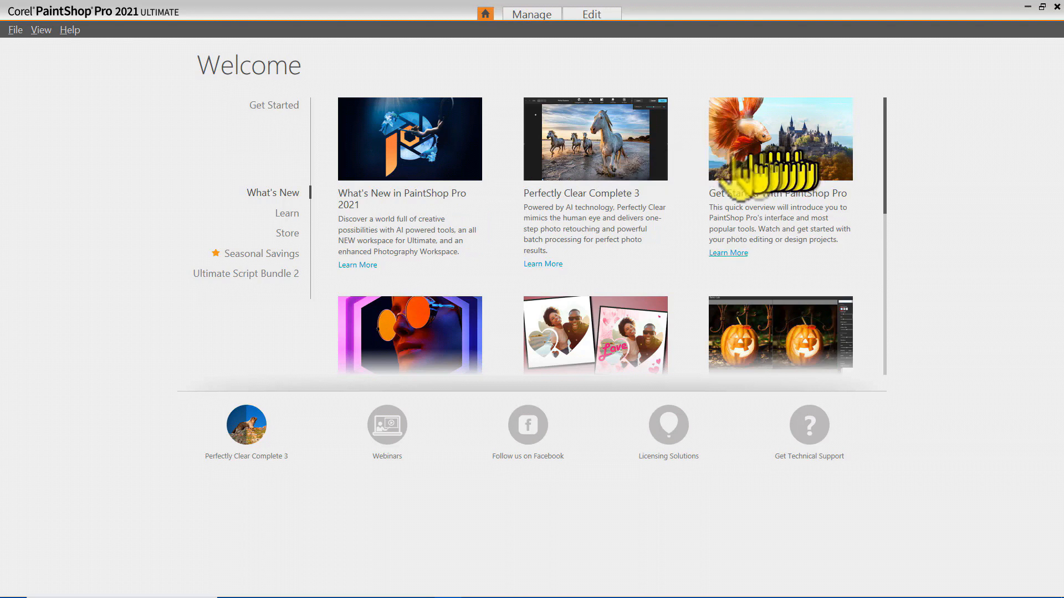
click(287, 213)
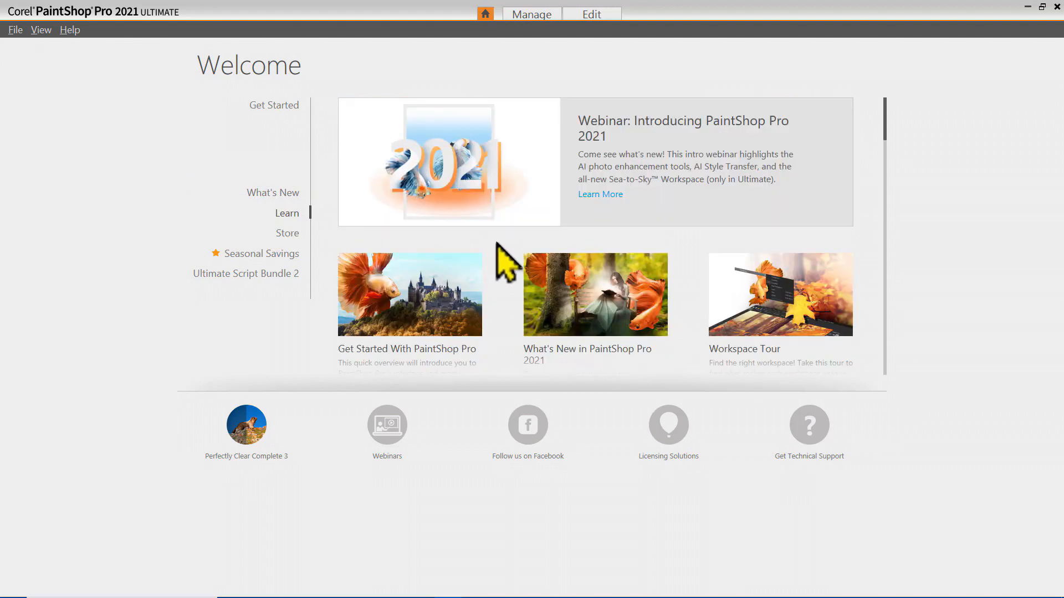
scroll(497, 244, down, 5)
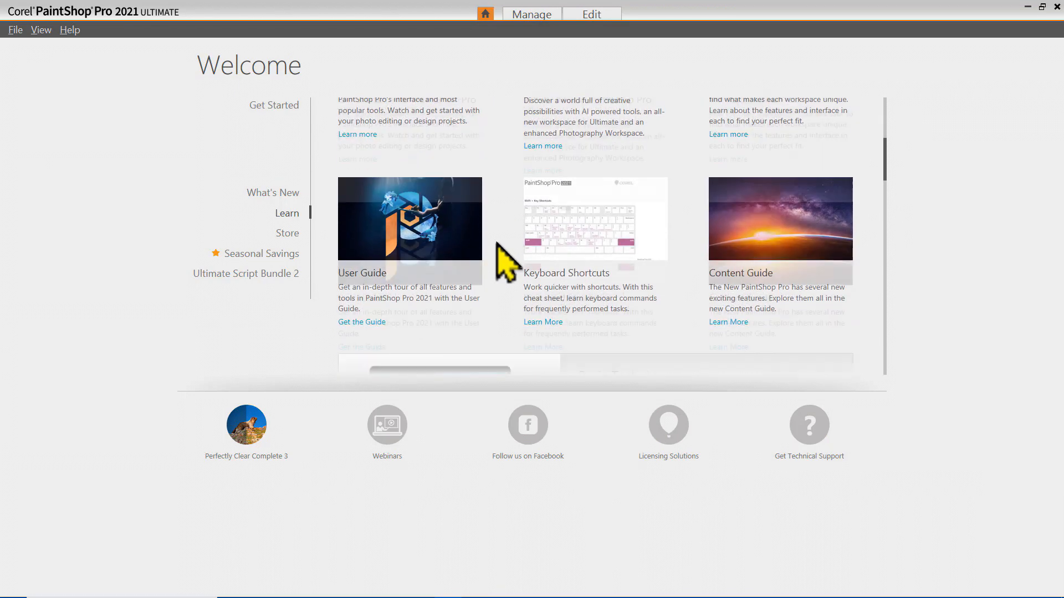
scroll(497, 244, down, 2)
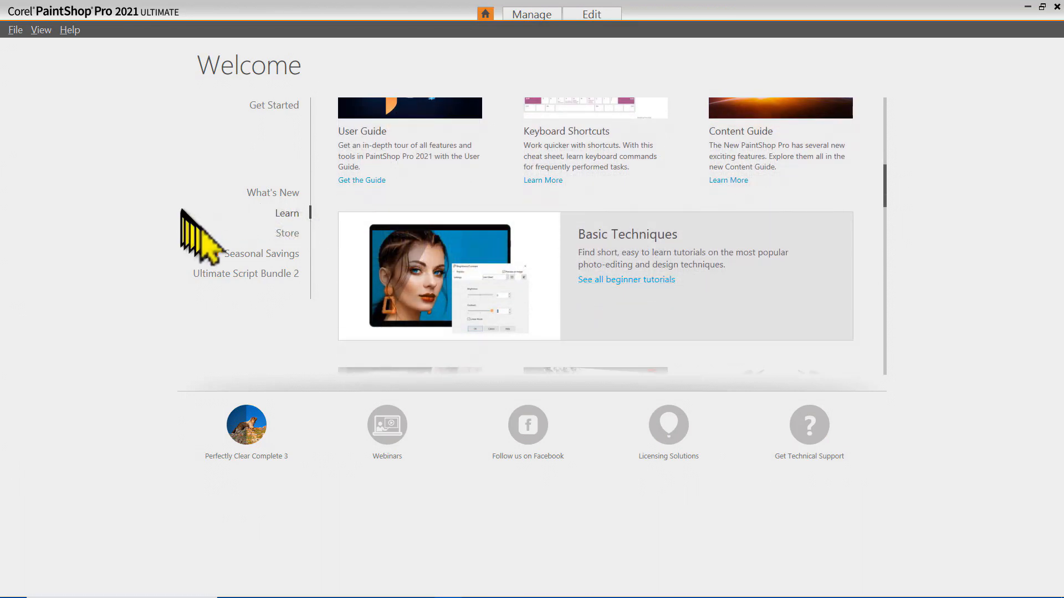
Step: Filter the Store offers by Creative Content and look through them to the end of the list
click(287, 231)
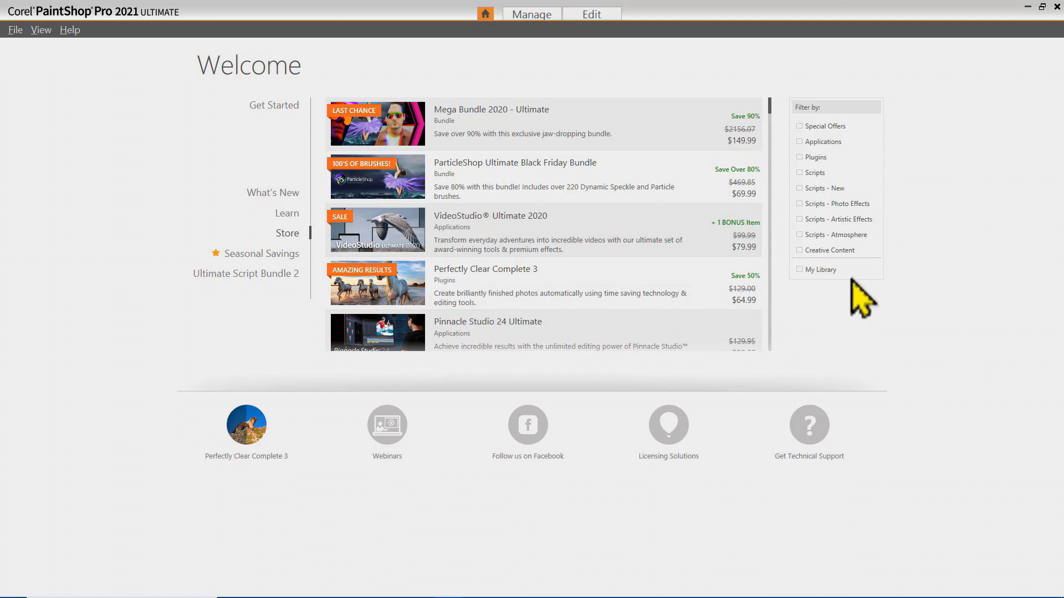
click(800, 251)
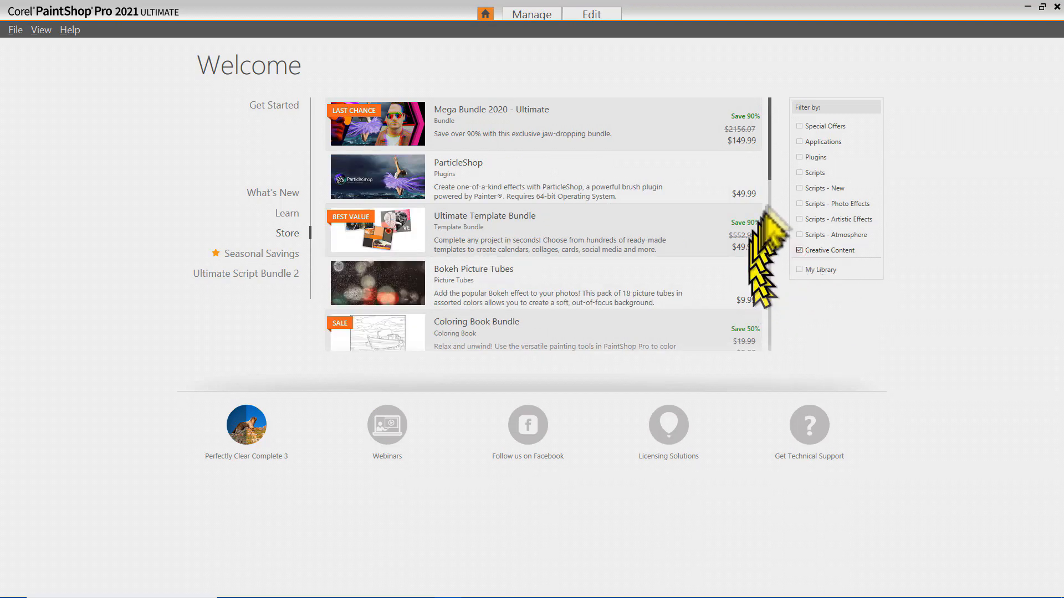
drag(770, 141, 769, 344)
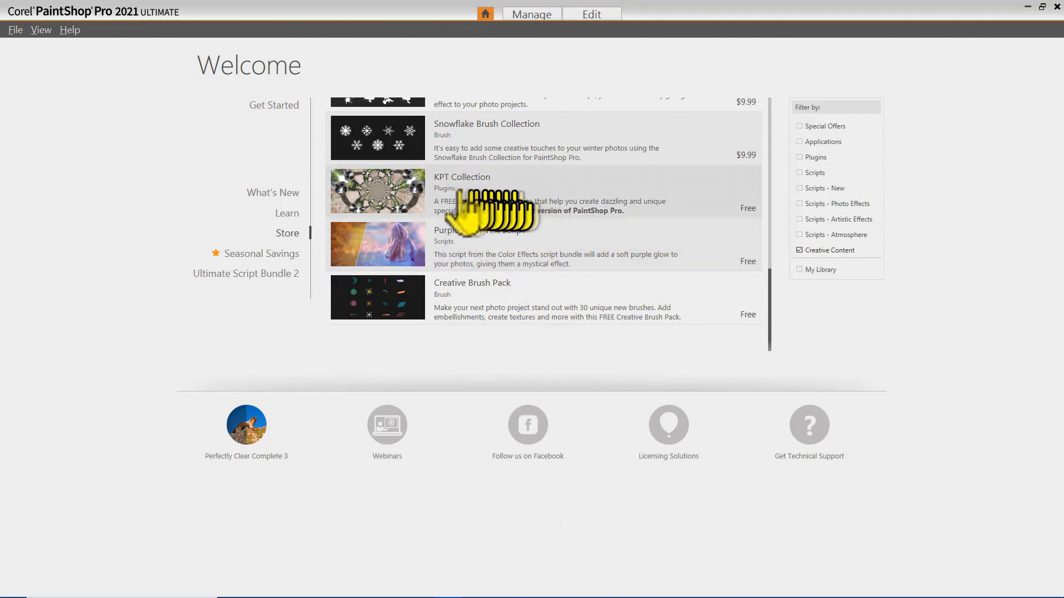
Step: View the Seasonal Savings and Ultimate Script Bundle 2 pages, and return to Get Started
click(258, 255)
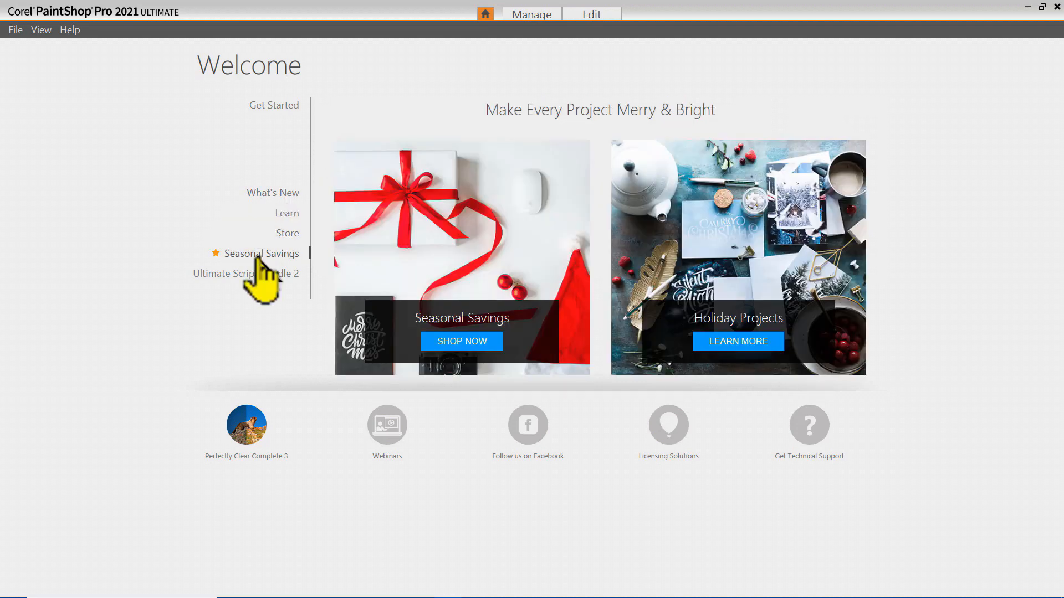
click(196, 273)
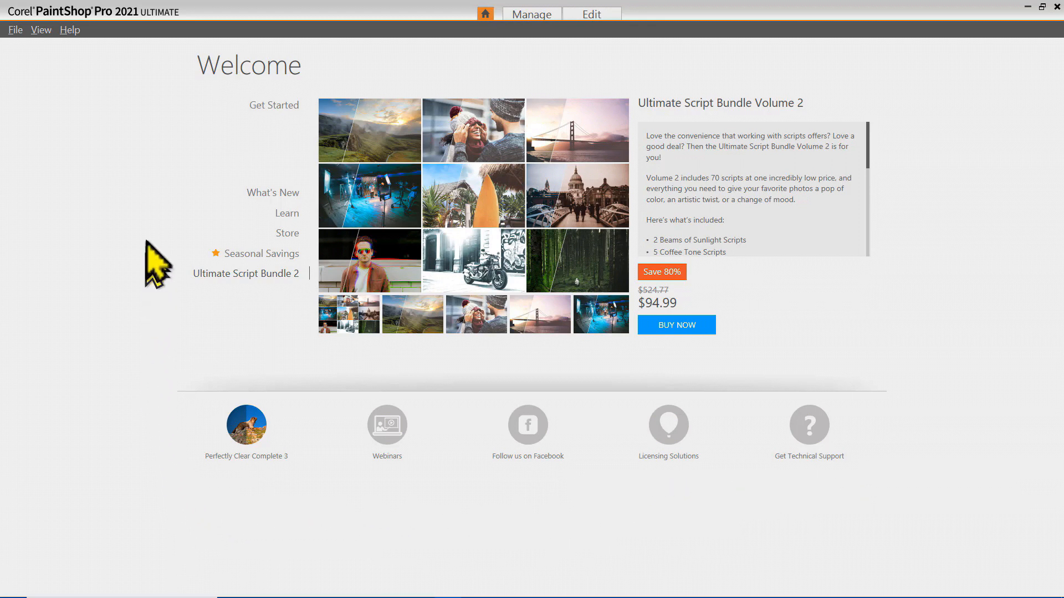
click(266, 103)
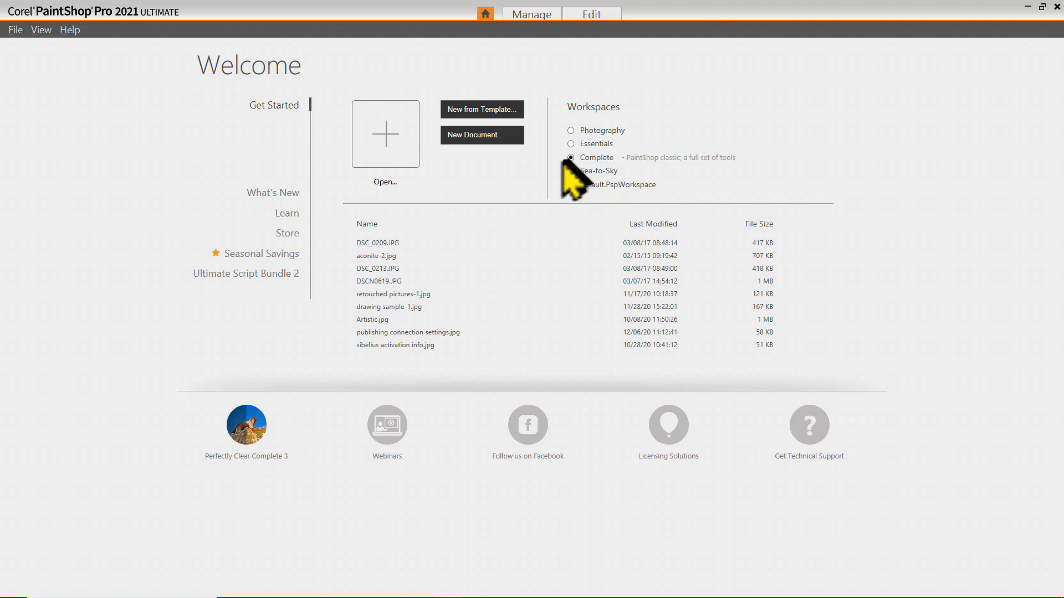
Step: Start a new document and review the Photo and Paper size presets for a blank canvas
click(474, 135)
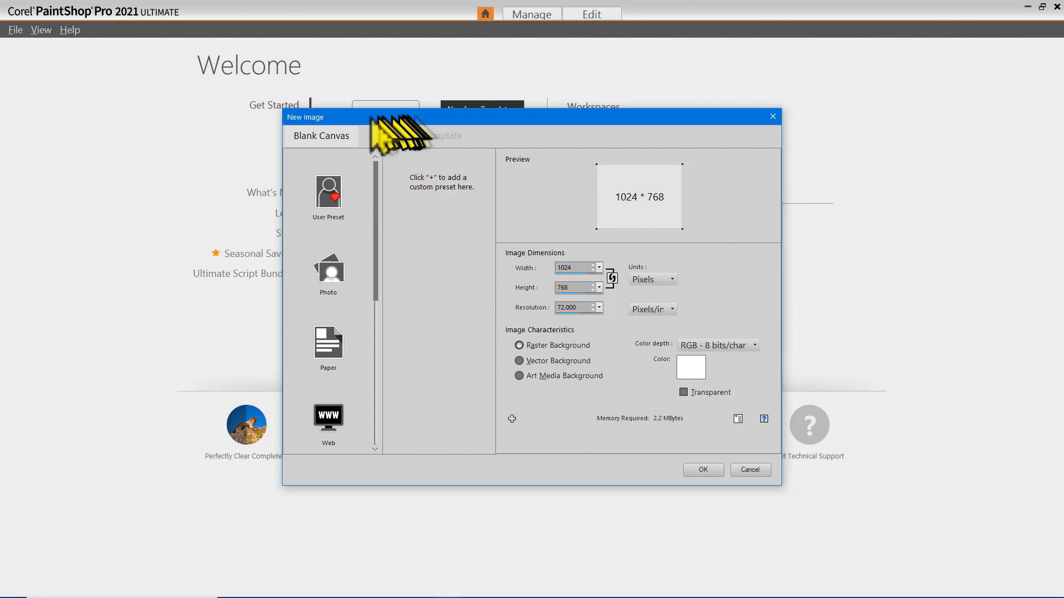
drag(406, 116, 405, 99)
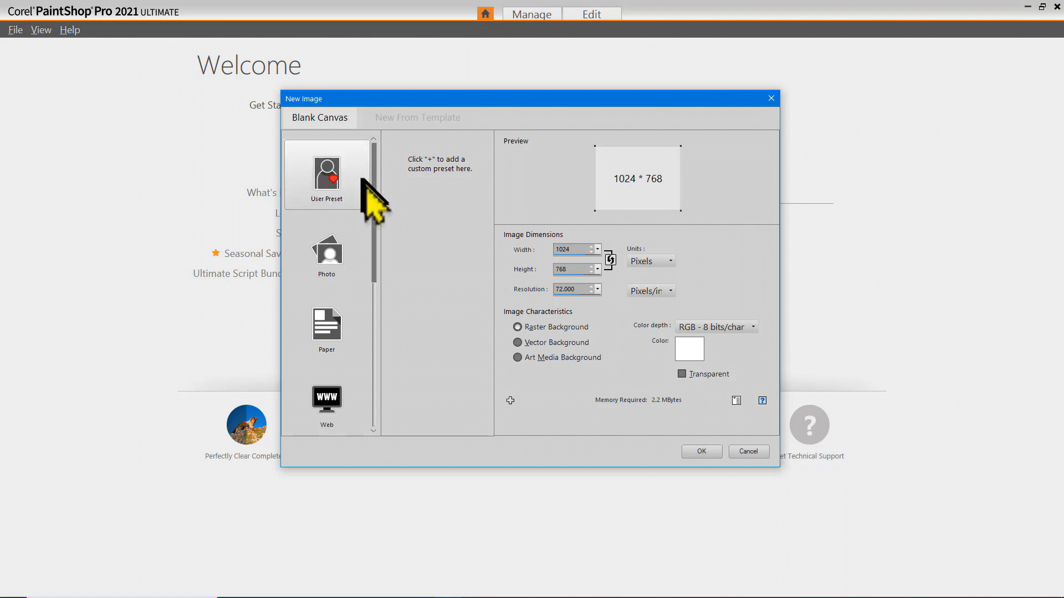
click(322, 253)
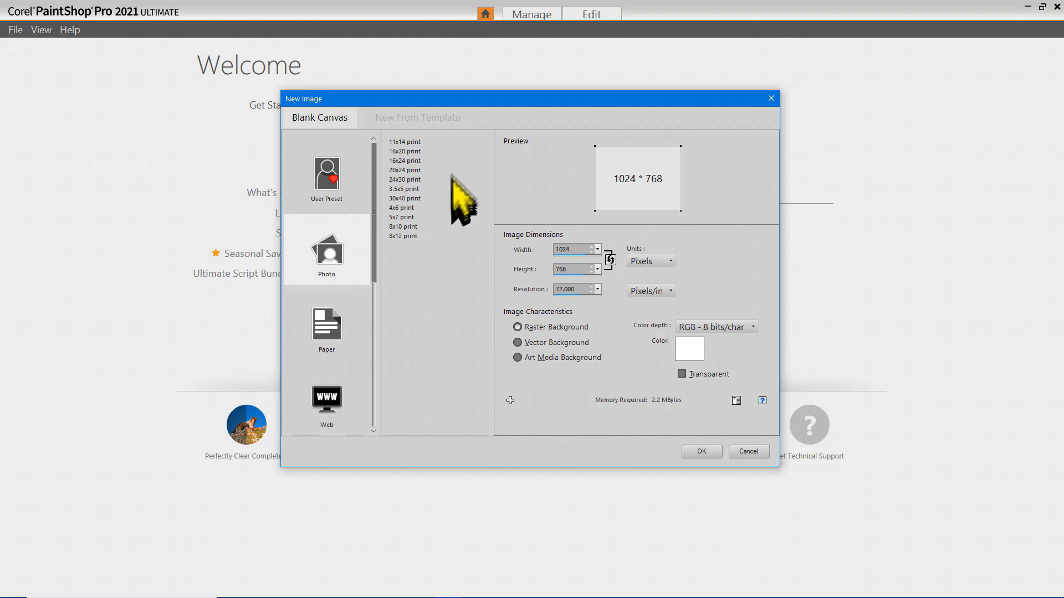
scroll(344, 238, down, 2)
click(332, 227)
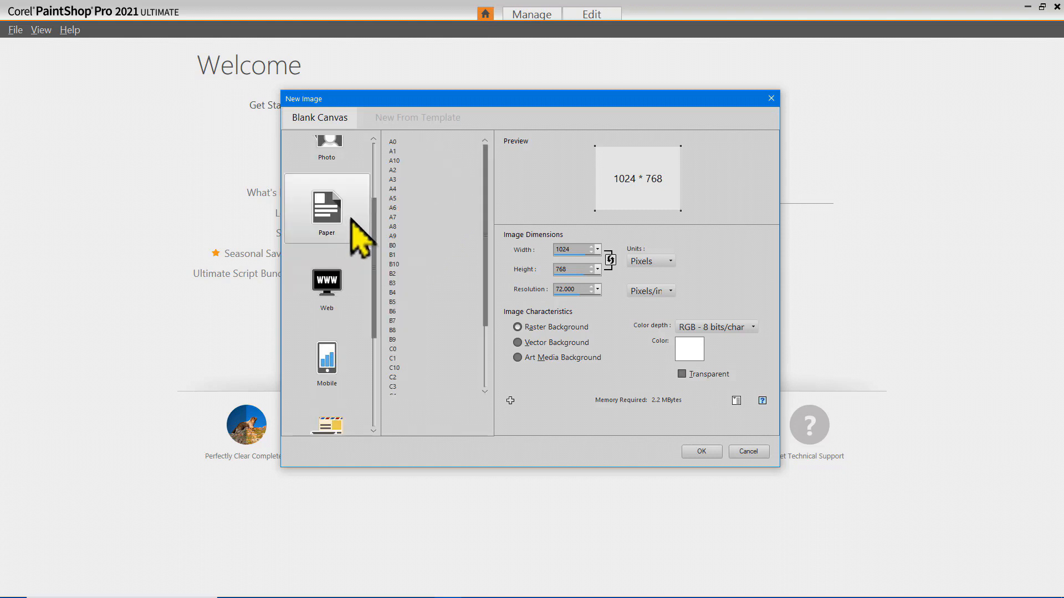
click(483, 227)
drag(483, 226, 437, 360)
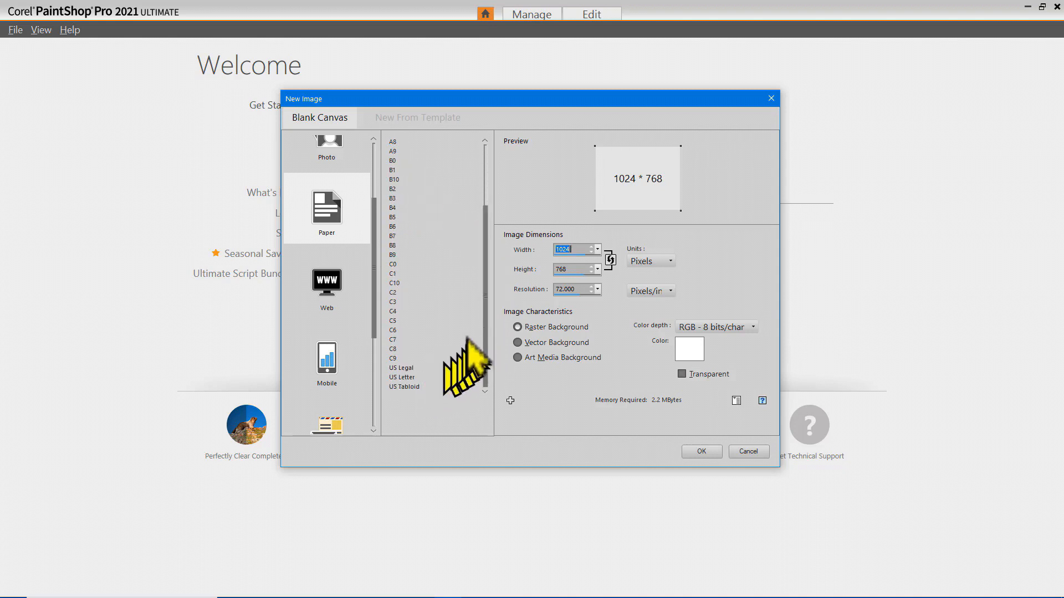
Step: Review the Web and Mobile canvas presets, including the phone and tablet sizes further down the Mobile list
click(332, 277)
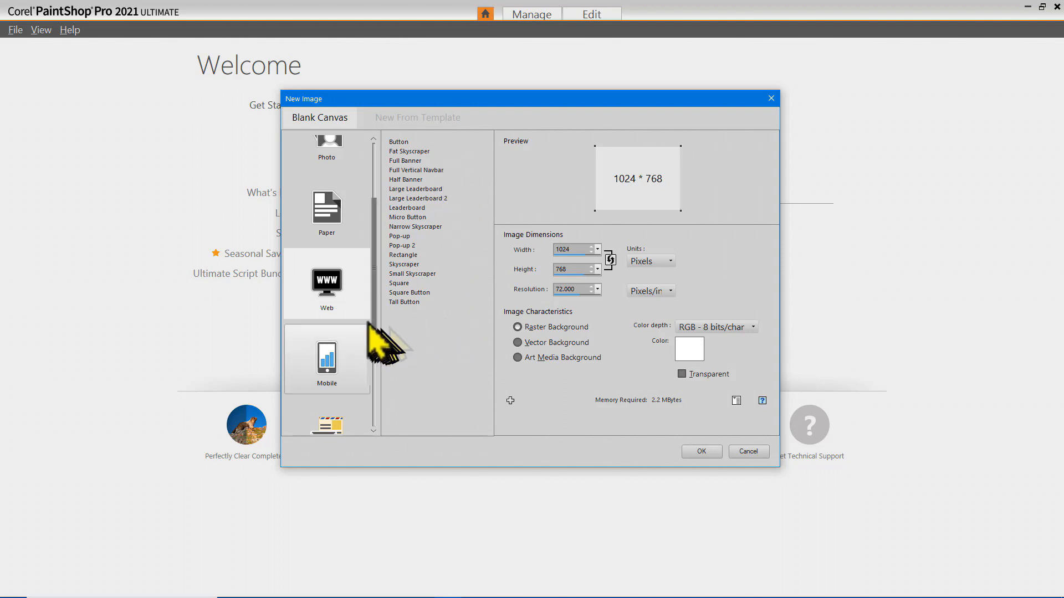
drag(375, 281, 373, 301)
scroll(368, 332, down, 3)
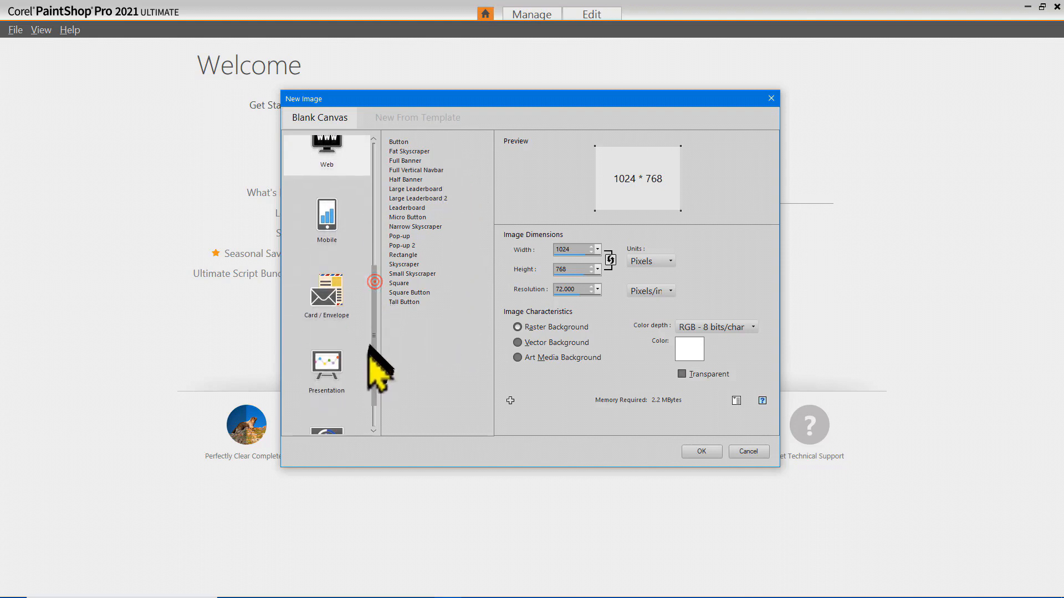
click(354, 192)
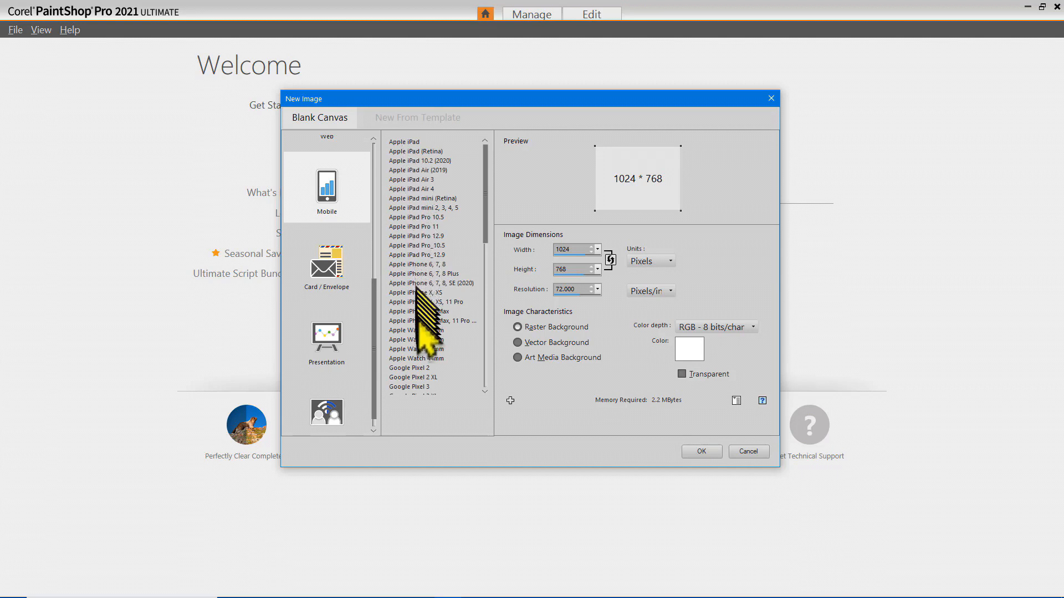
drag(486, 219, 483, 363)
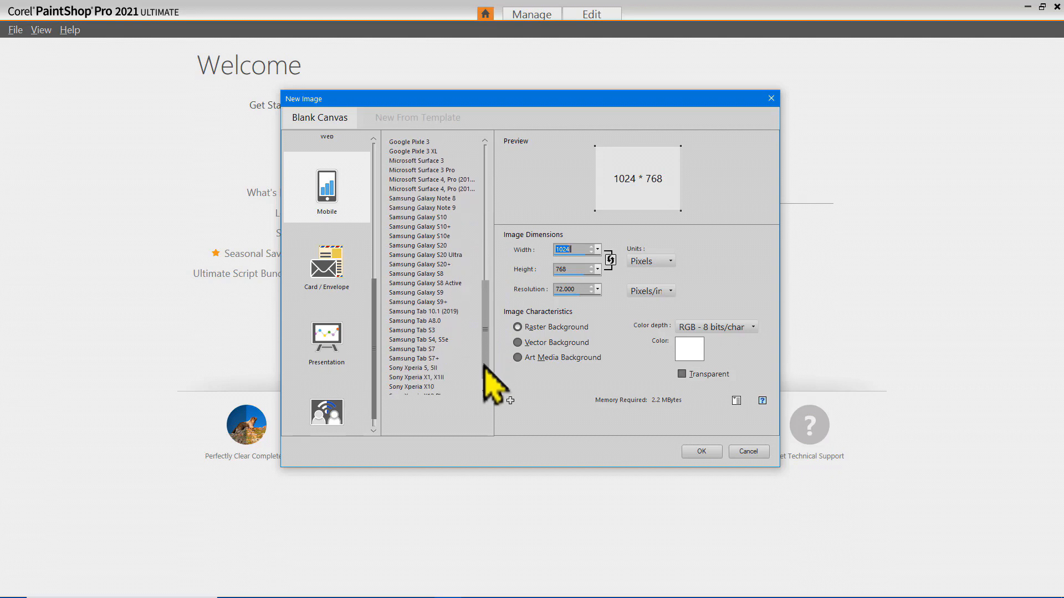
Step: Review the Card / Envelope and Social canvas presets
click(332, 266)
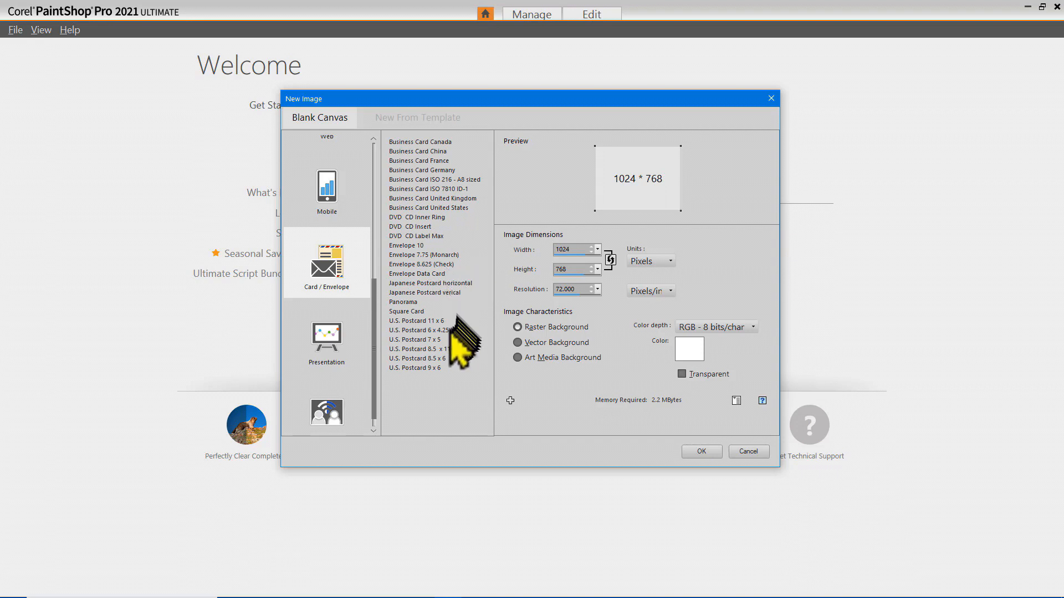
drag(376, 309, 375, 317)
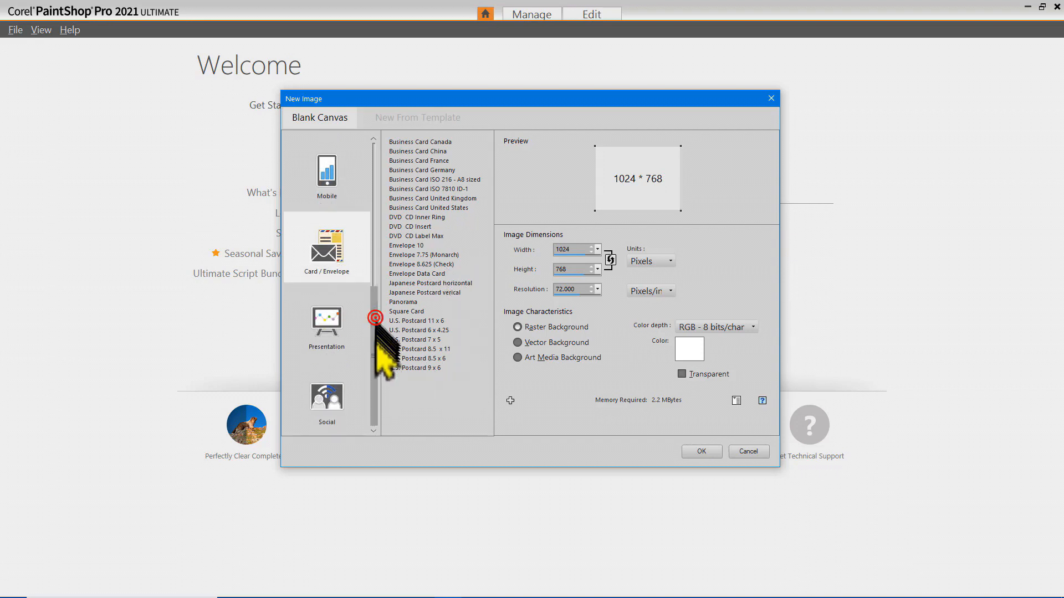
click(338, 396)
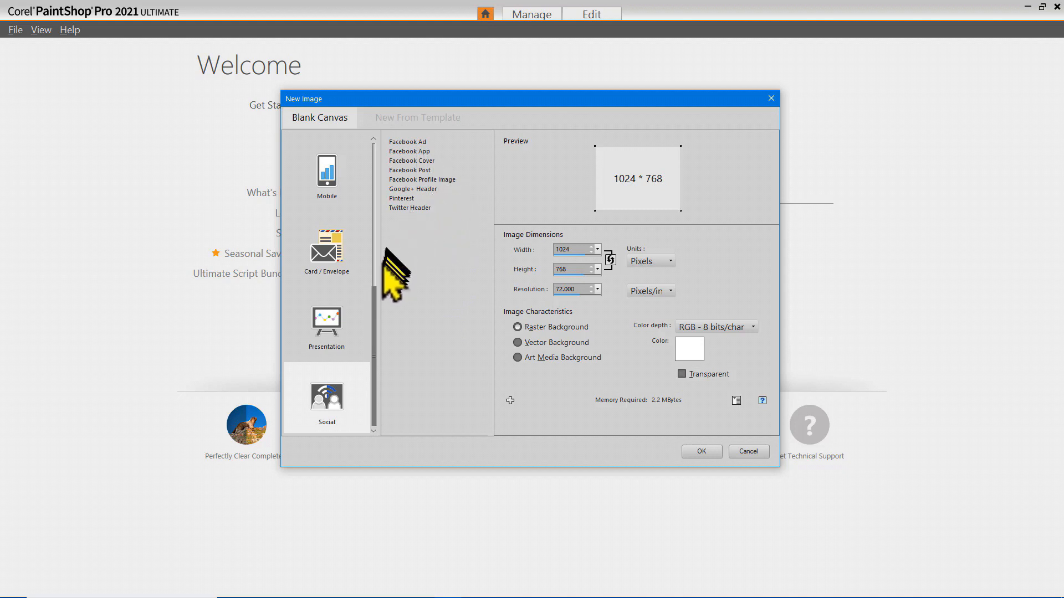
Step: Create a blank 1024 x 768 pixel image at 72 pixels per inch with a non-transparent white raster background
click(327, 320)
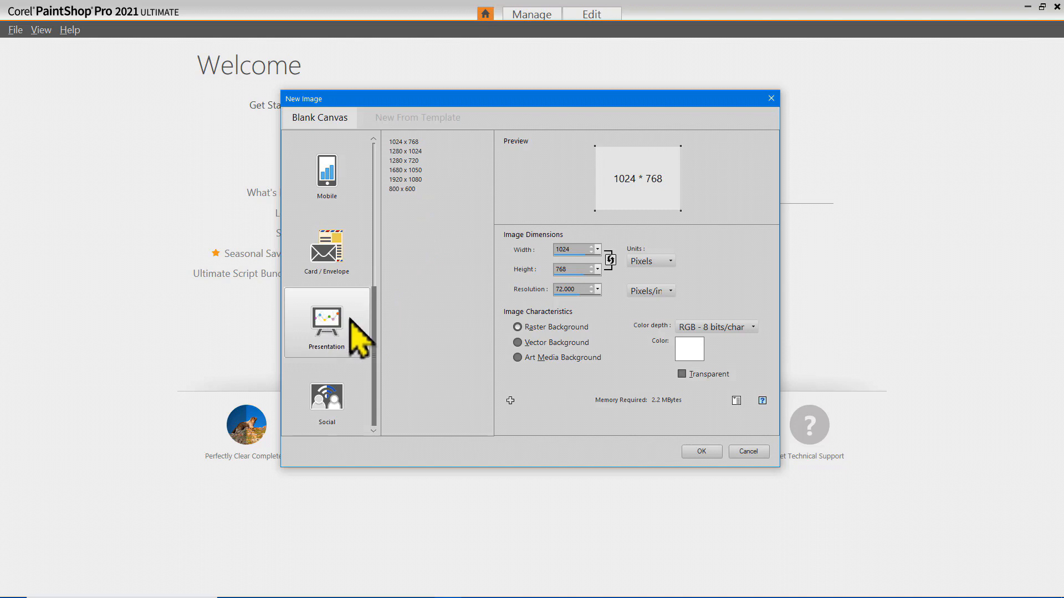
click(350, 319)
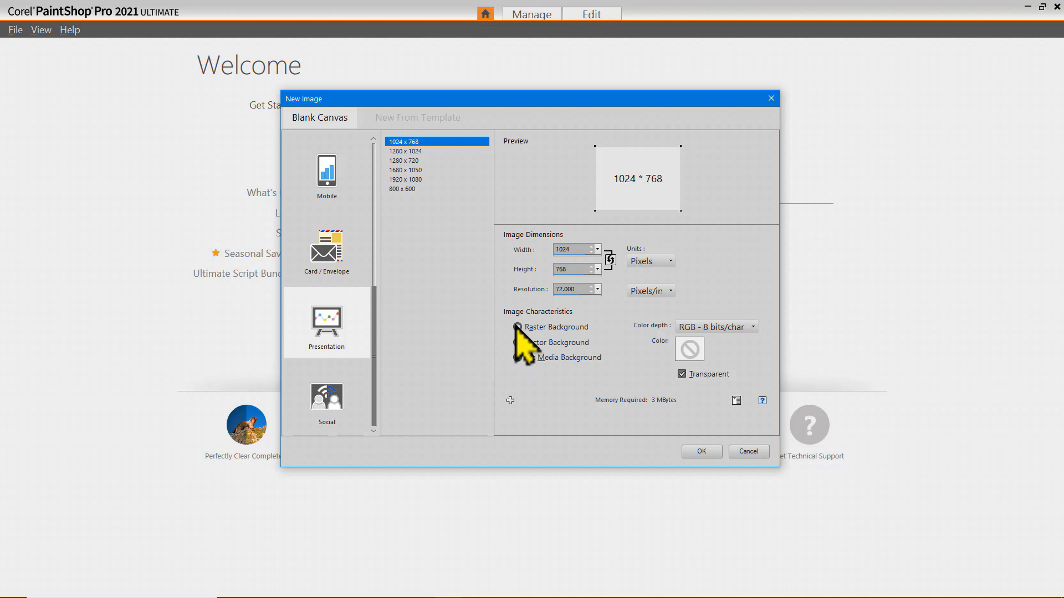
click(682, 374)
click(682, 374)
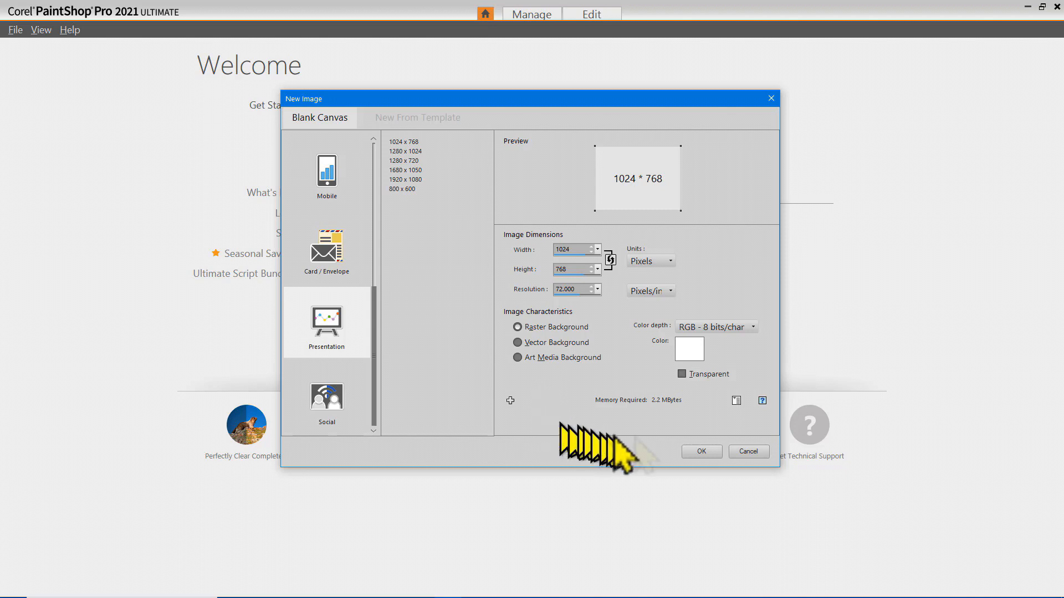
click(701, 451)
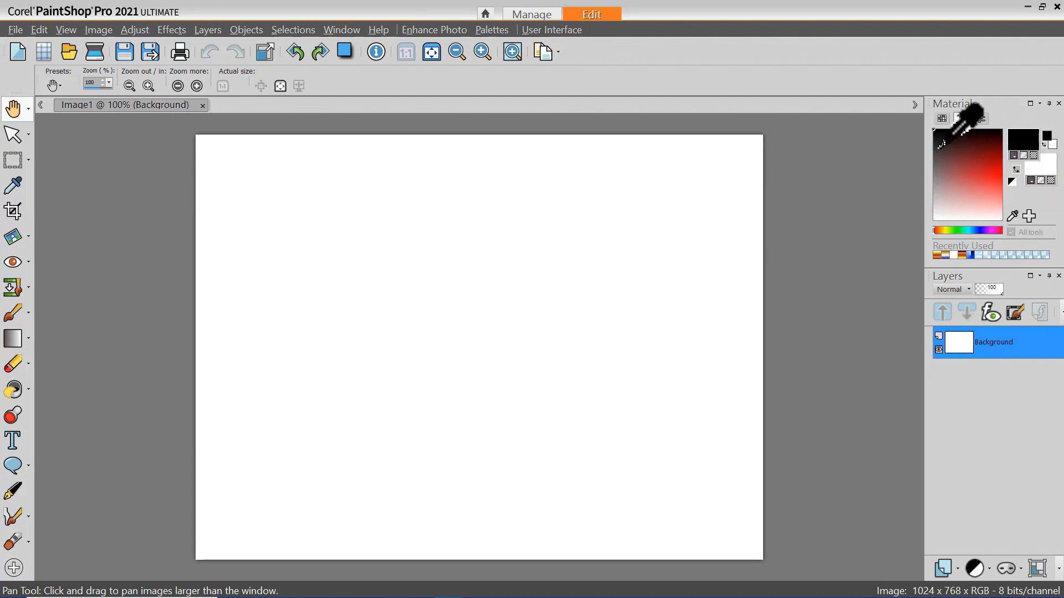
Step: Examine the Materials palette's color swatches, the list of available color palettes, and the color slider view
click(942, 118)
click(961, 118)
click(942, 118)
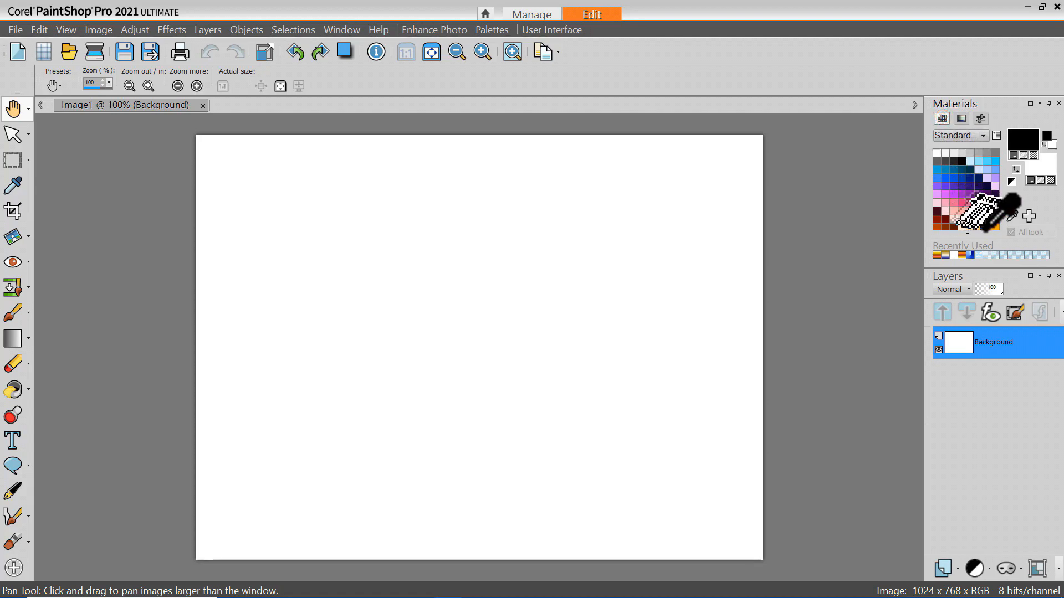
click(983, 135)
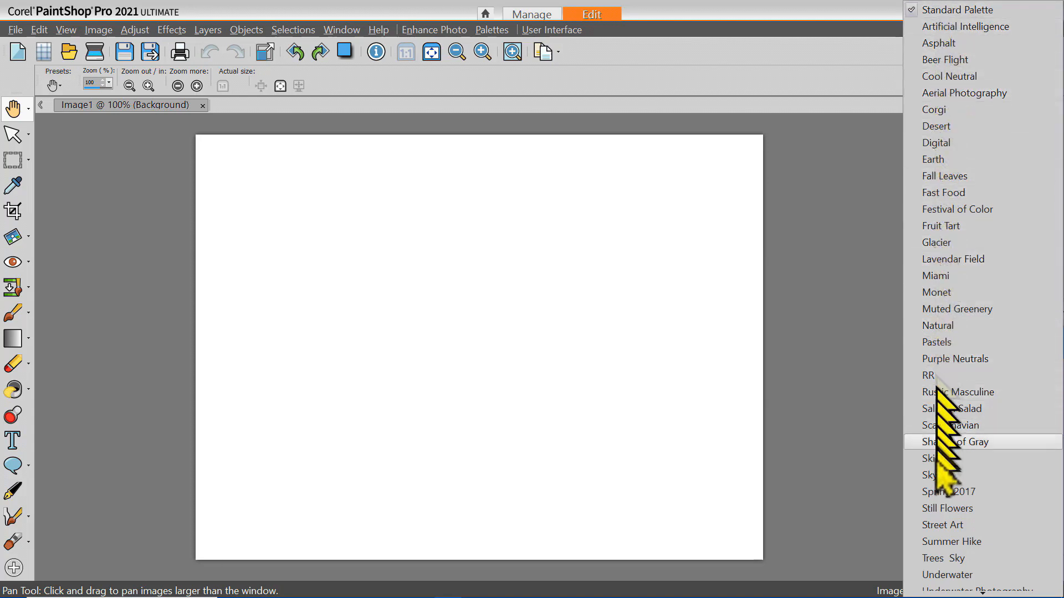
click(979, 114)
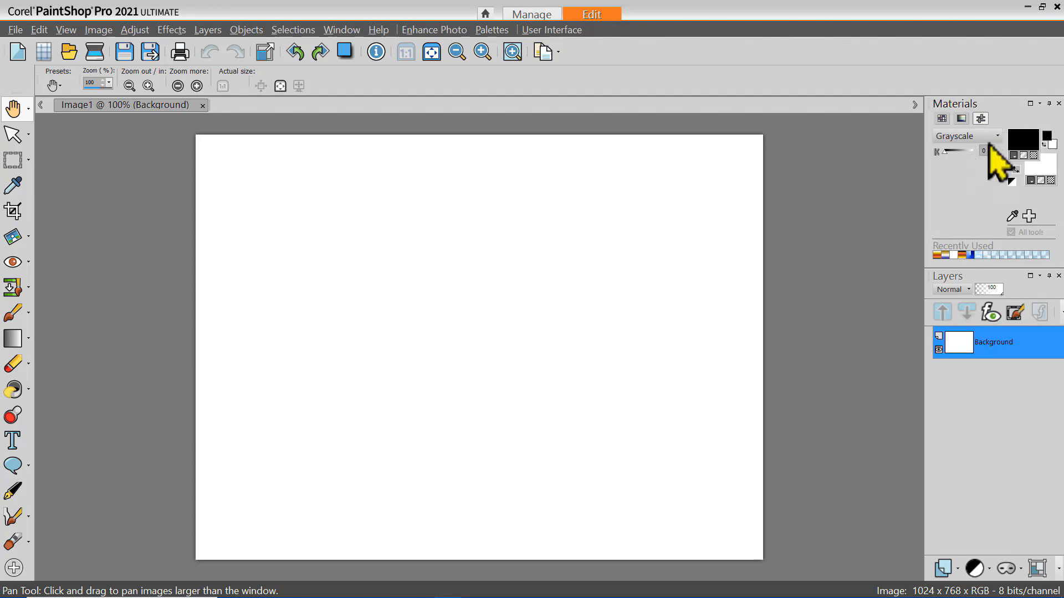
Step: Switch the Materials palette to its color spectrum view, and review the User Interface size and color options
click(962, 115)
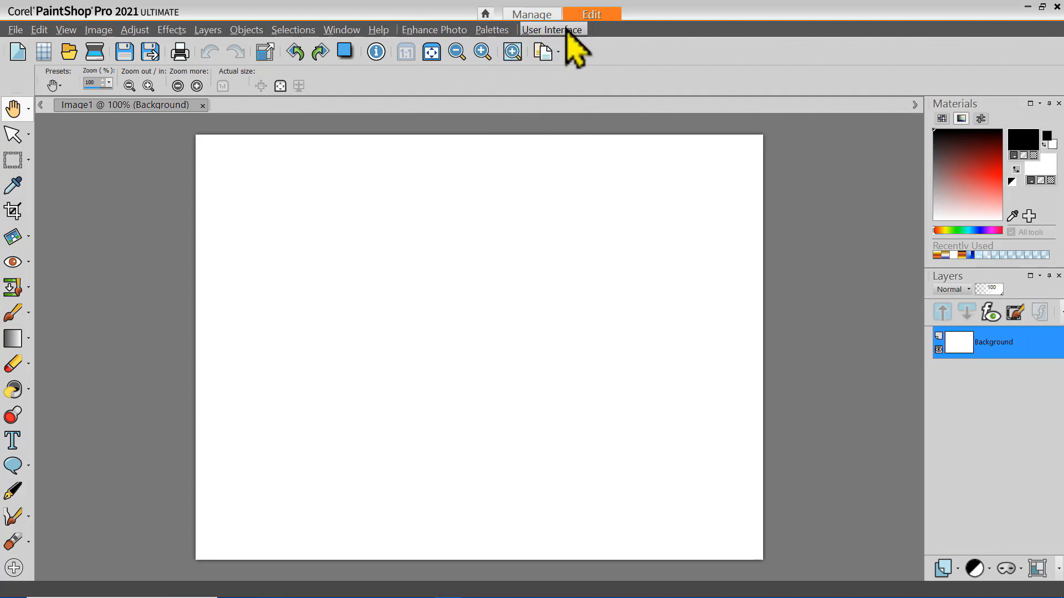
click(566, 29)
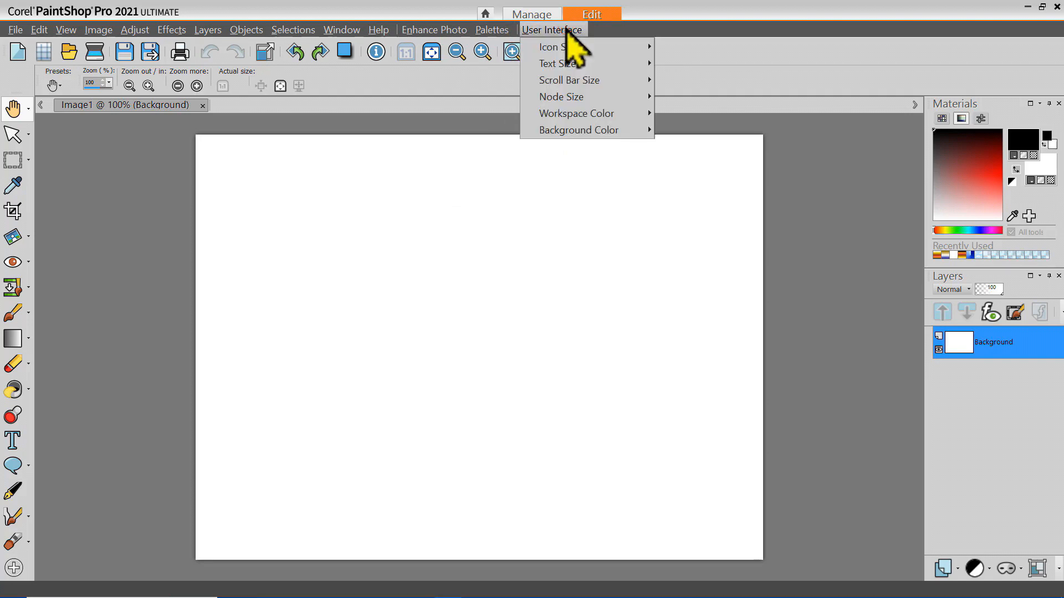
mouse_move(574, 46)
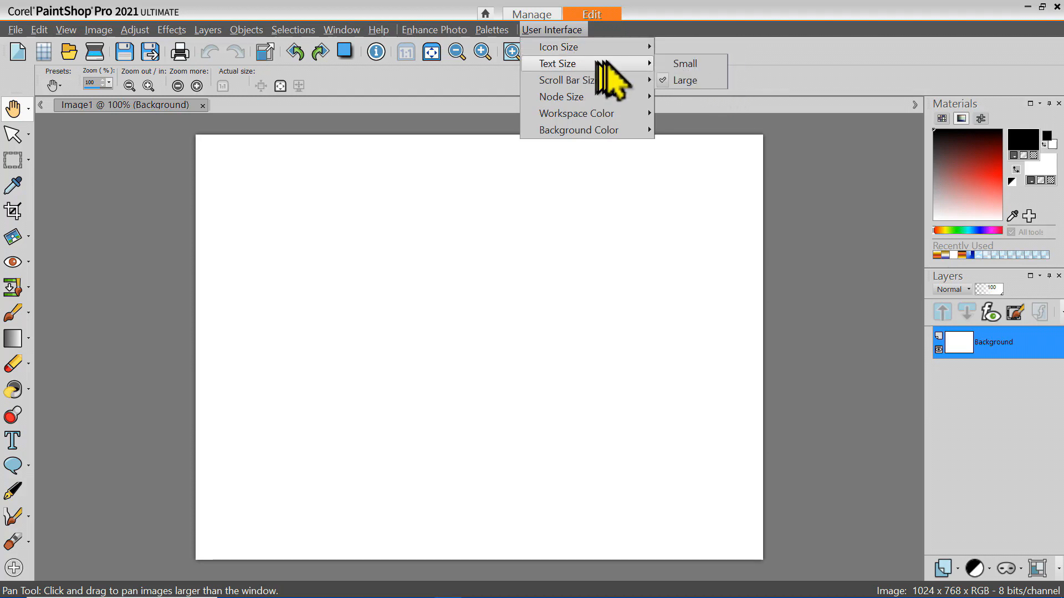
mouse_move(596, 80)
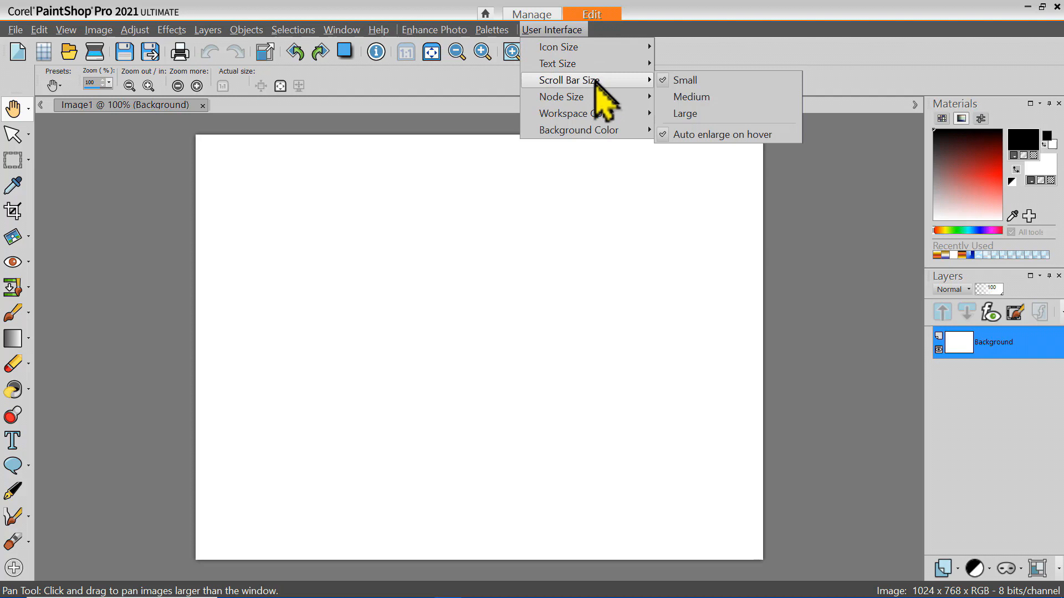
mouse_move(597, 117)
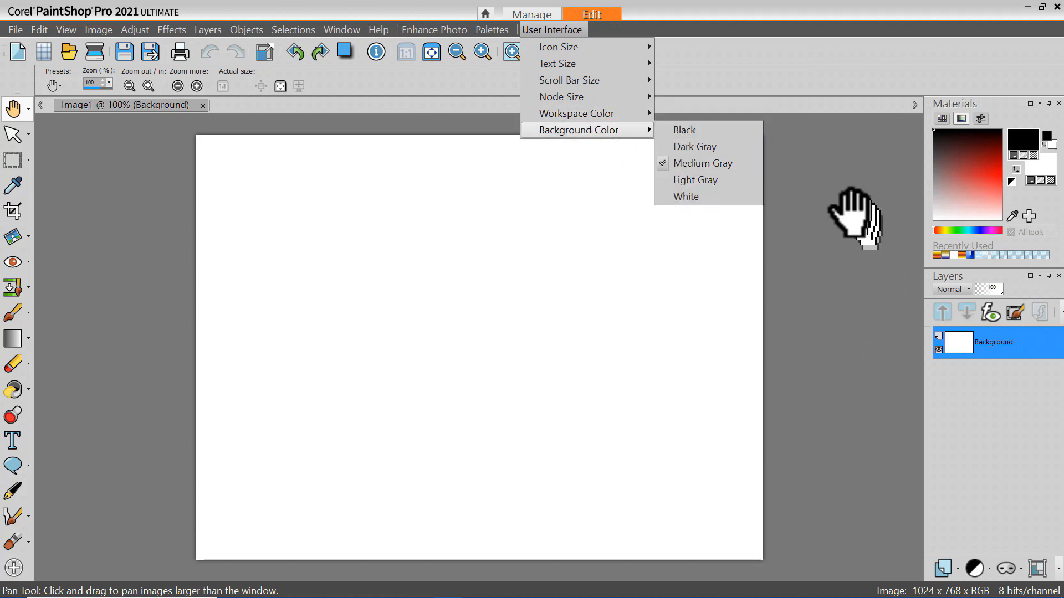
click(837, 227)
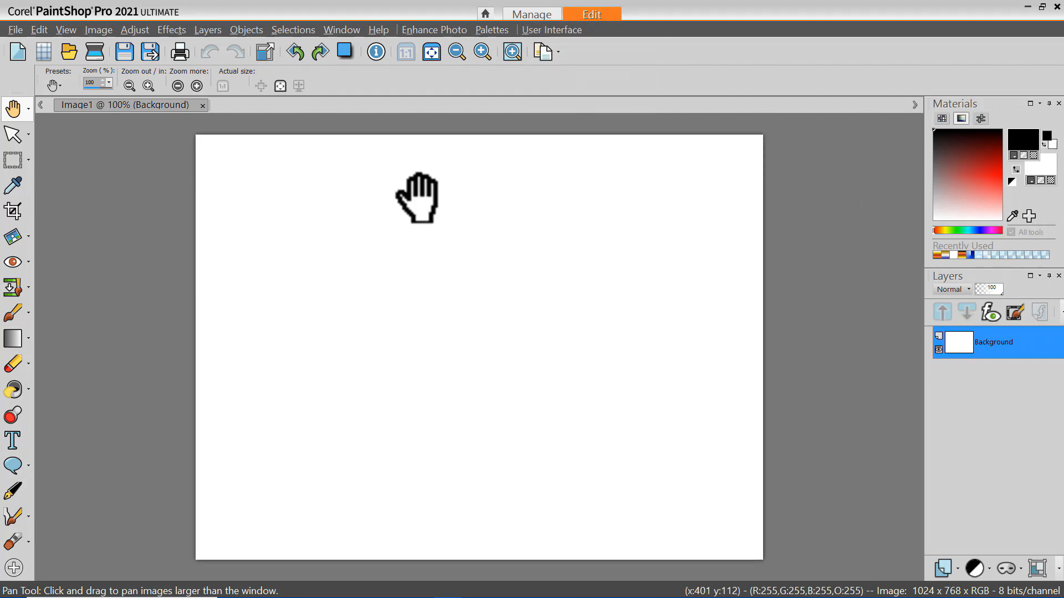
Step: With the Paint Brush and the Round 25 brush tip, paint two horizontal black strokes in the canvas's upper left area
click(12, 315)
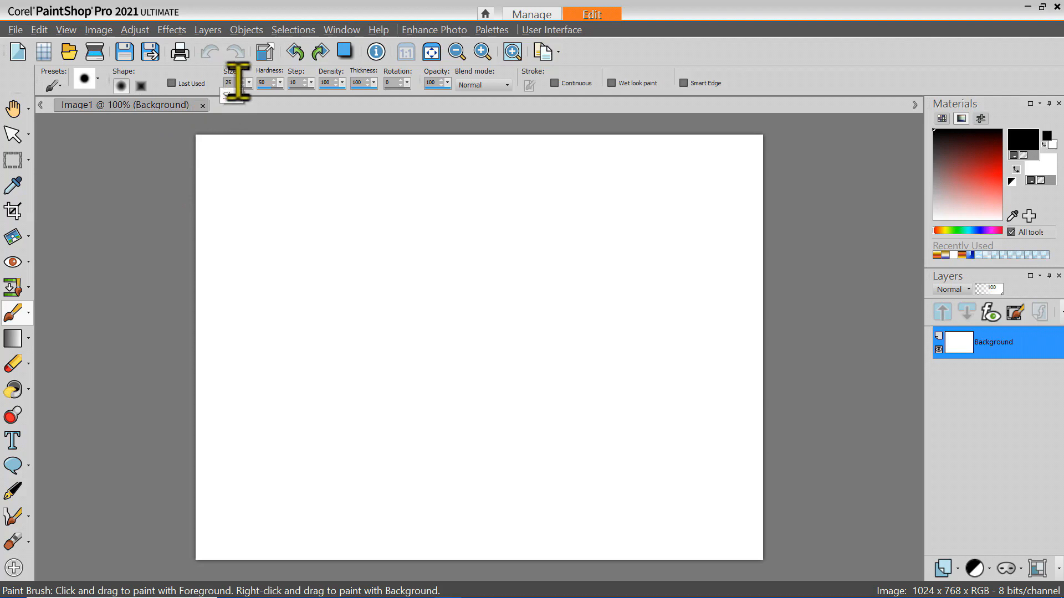
click(85, 81)
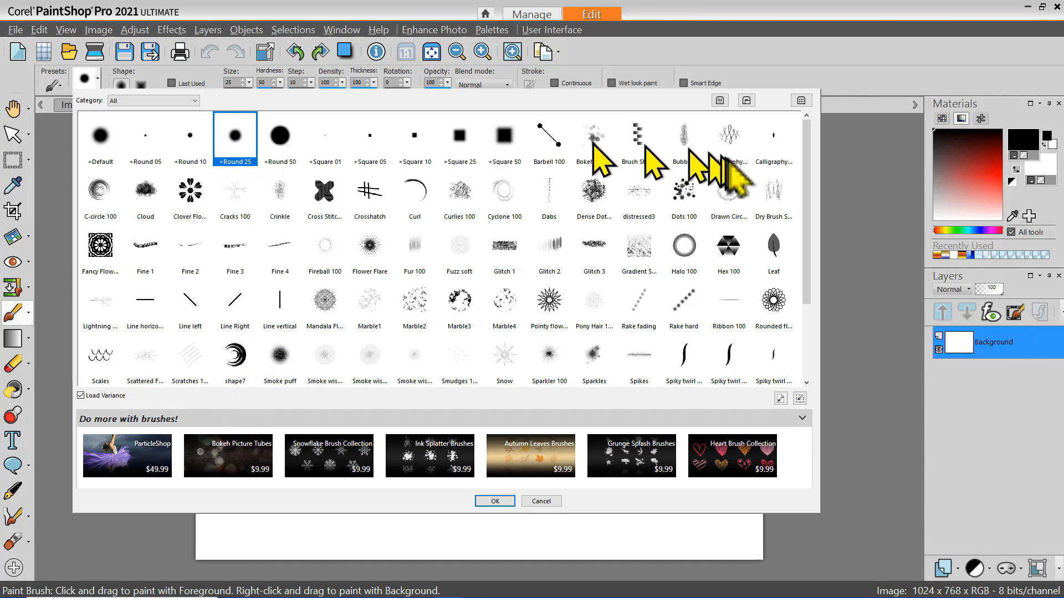
double_click(235, 150)
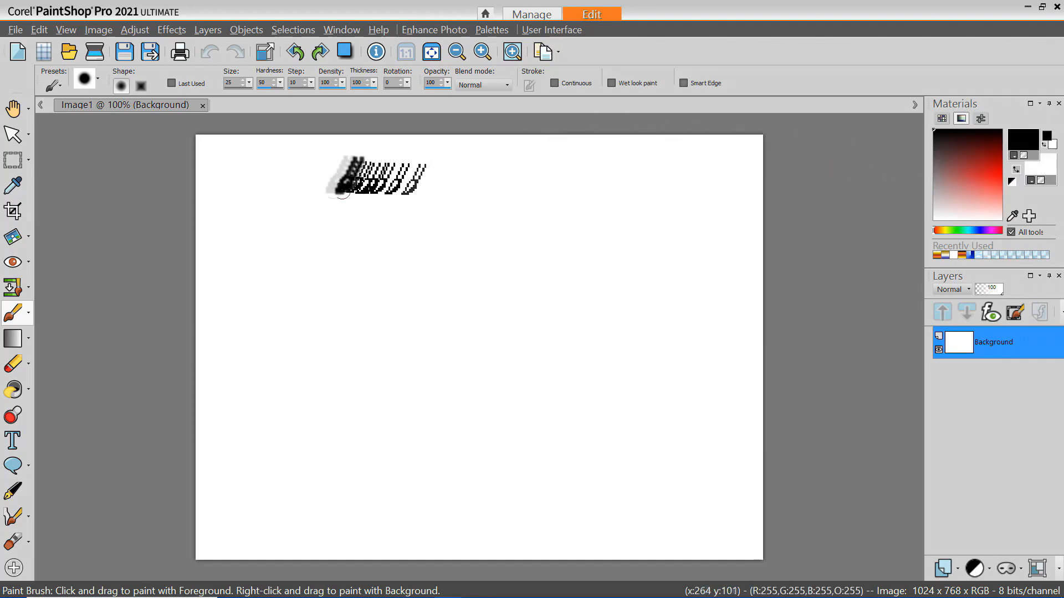
drag(251, 182, 515, 176)
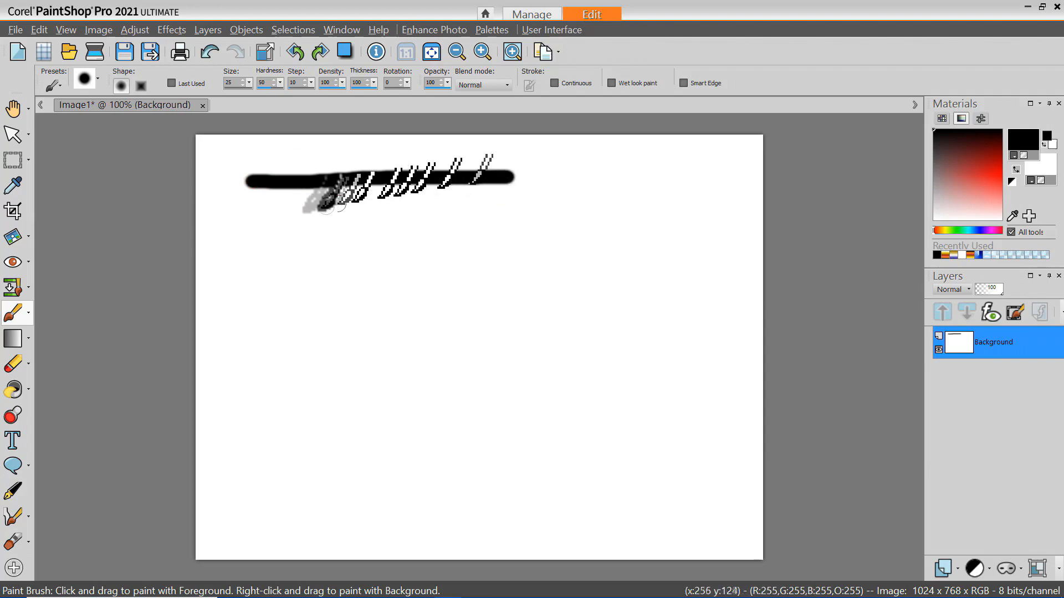
drag(245, 209, 495, 210)
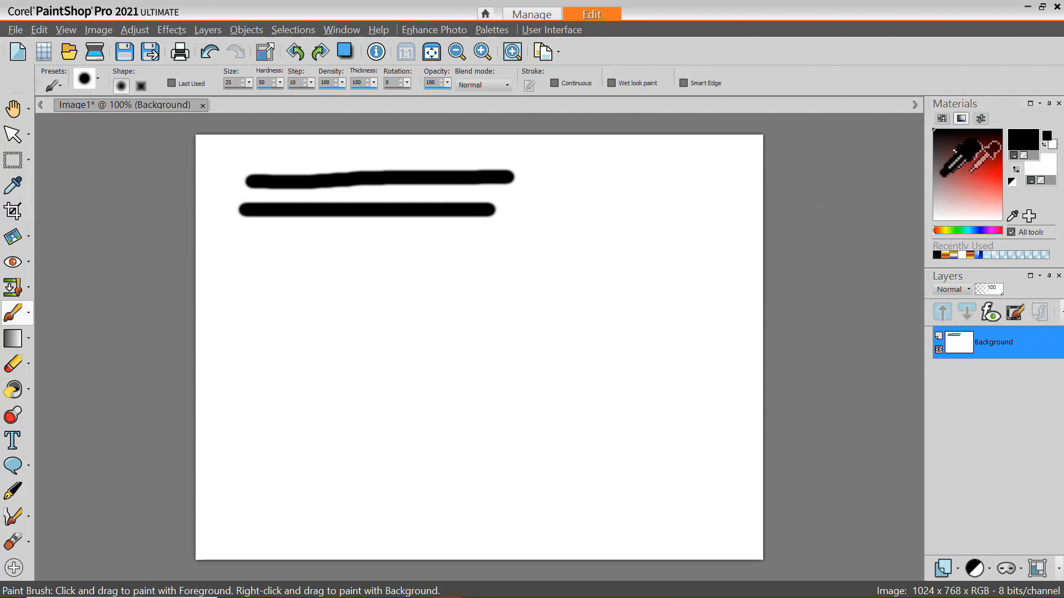
Step: Set the background color to red and paint two horizontal strokes with it below the black ones
right_click(1046, 166)
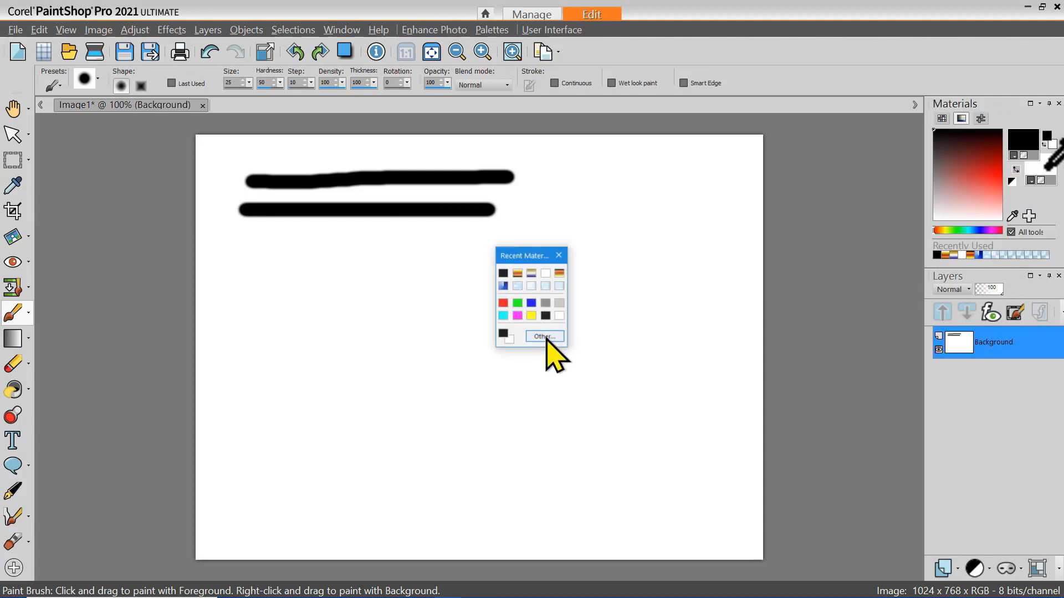
click(503, 303)
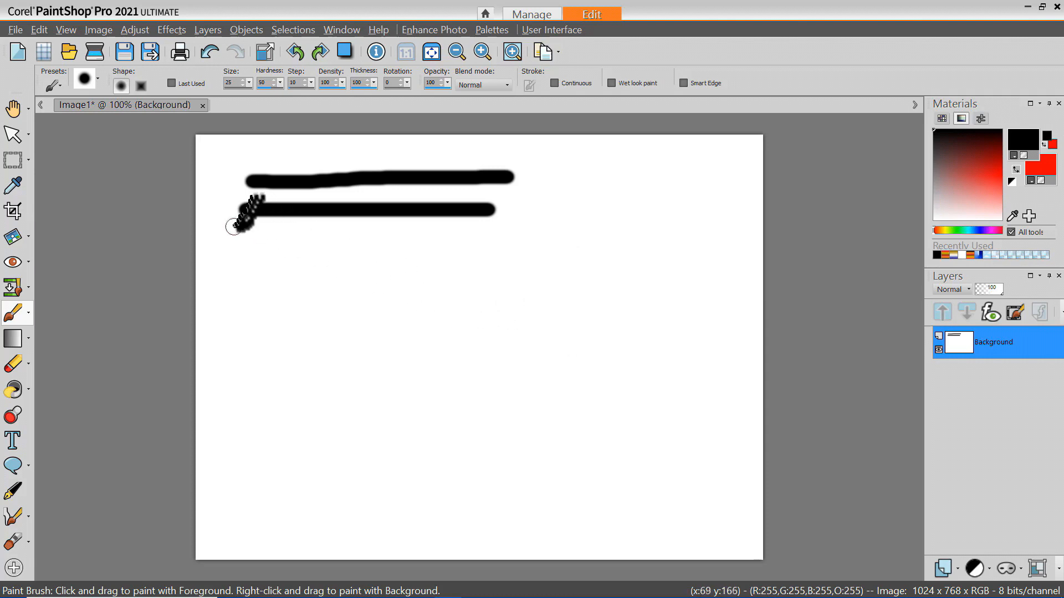
drag(248, 231, 479, 233)
drag(250, 253, 459, 249)
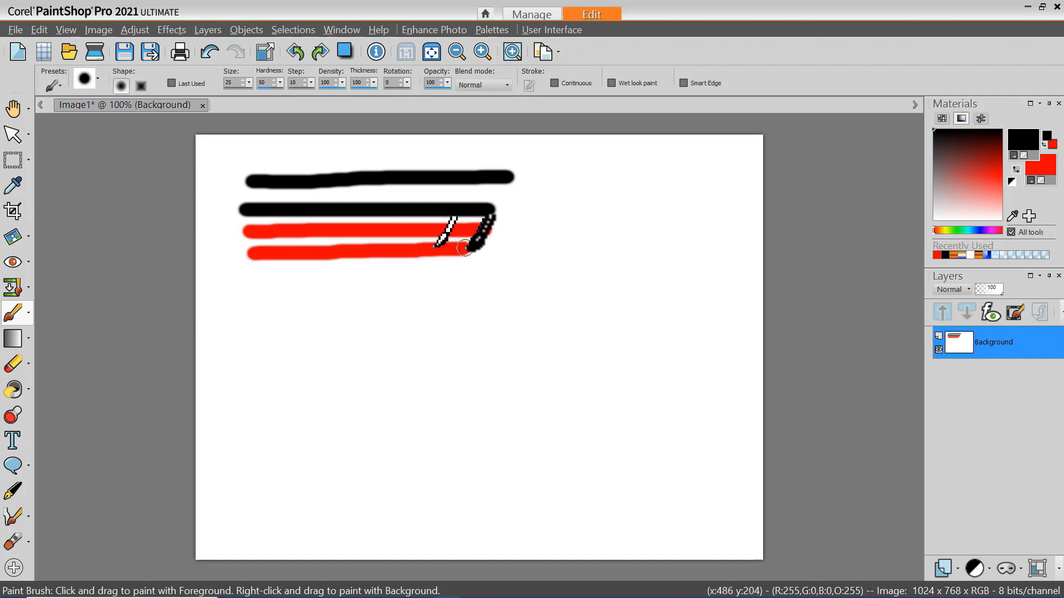
Step: Paint four vertical strokes across the horizontal ones, alternating between the black foreground and red background colors
drag(277, 167, 277, 274)
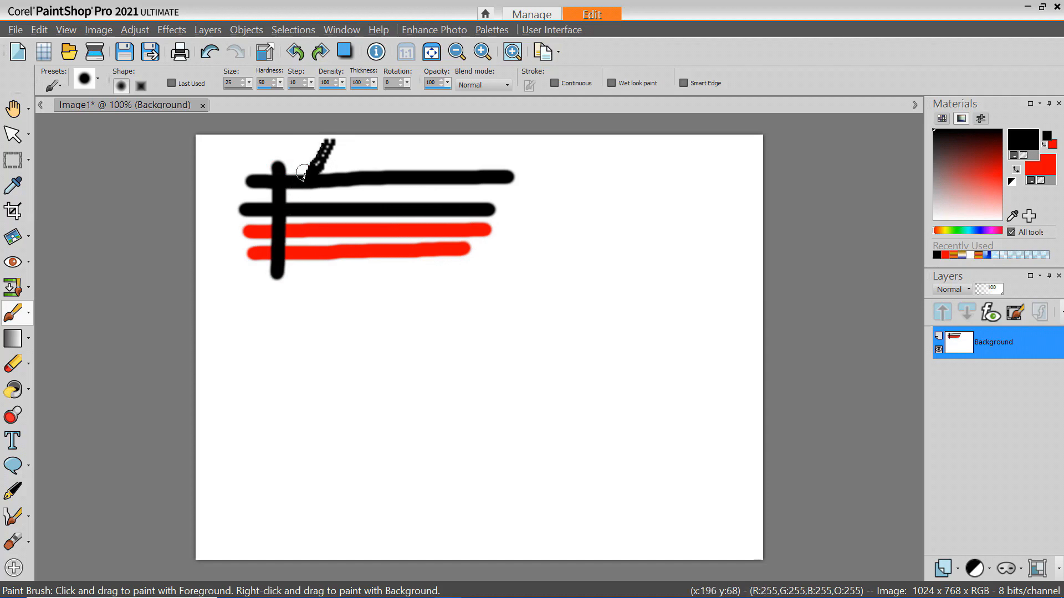
drag(303, 154, 307, 278)
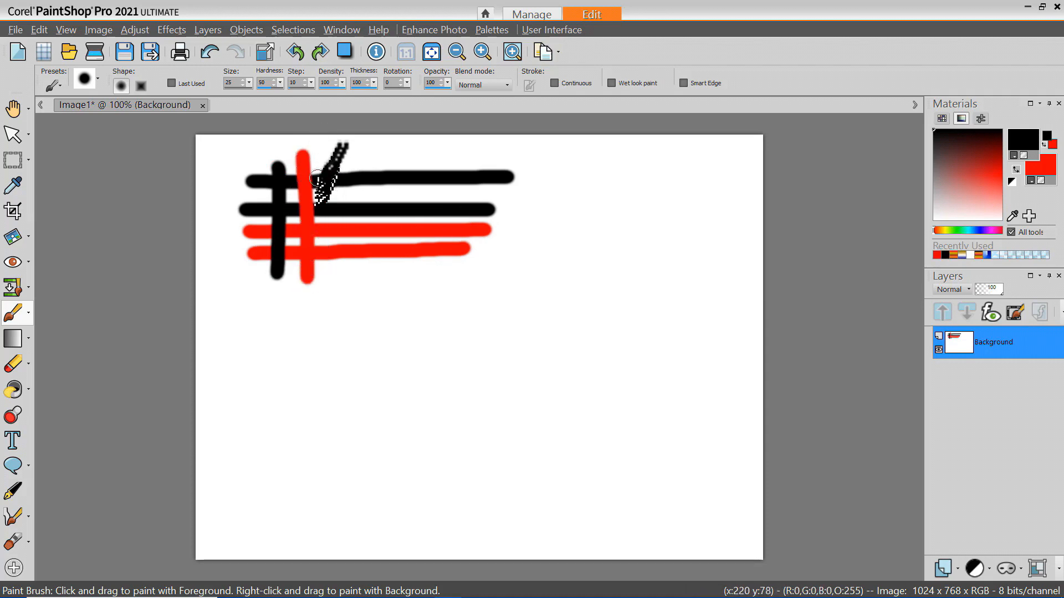
drag(331, 162, 332, 285)
drag(359, 162, 361, 280)
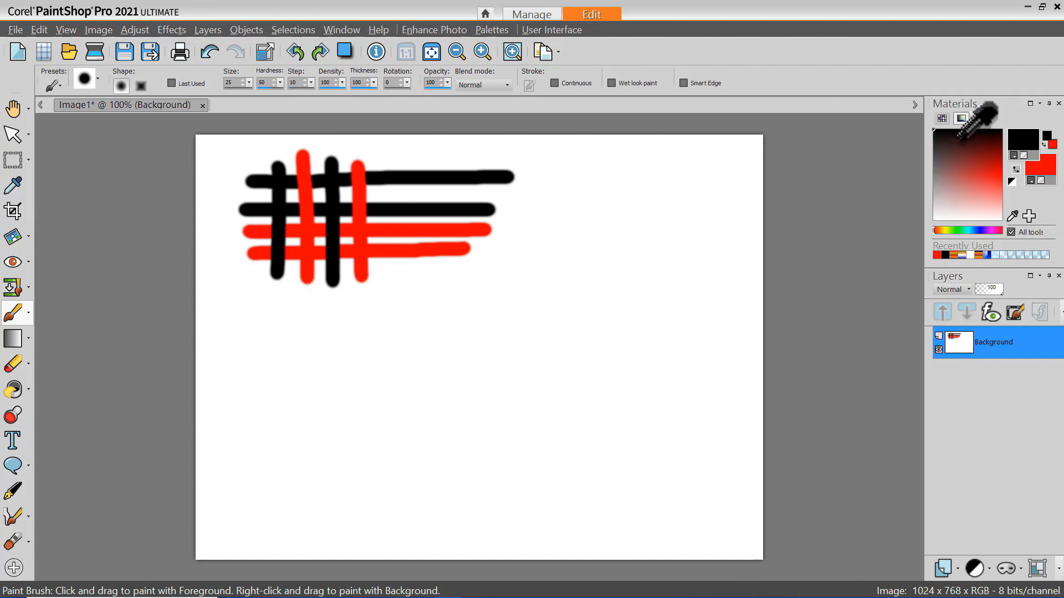
Step: Pick a muted red foreground and a dark red background, and paint four alternating horizontal strokes to the right of the grid
click(956, 175)
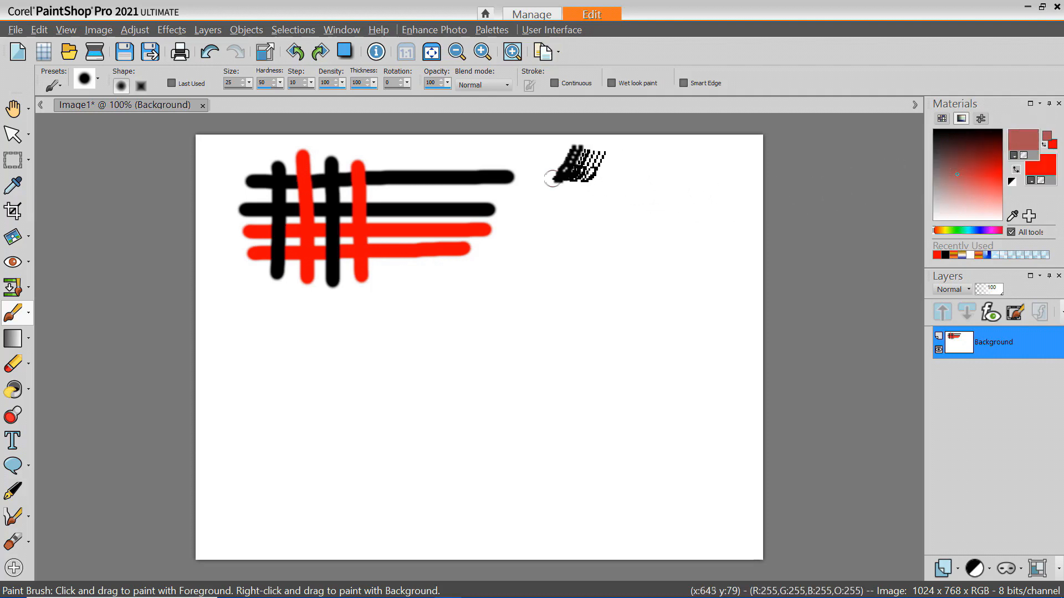
drag(536, 175, 679, 174)
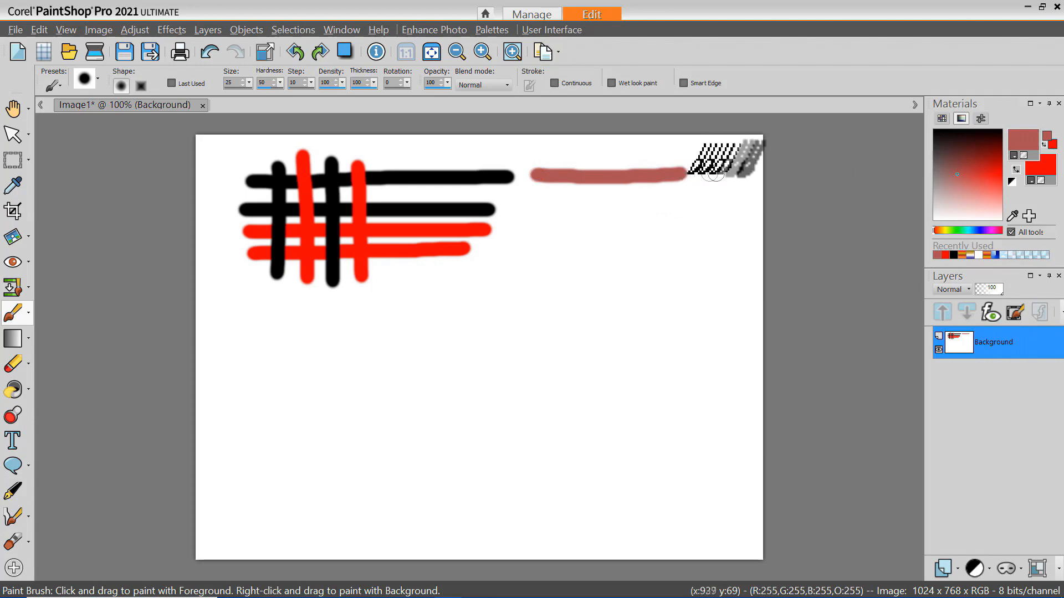
right_click(984, 148)
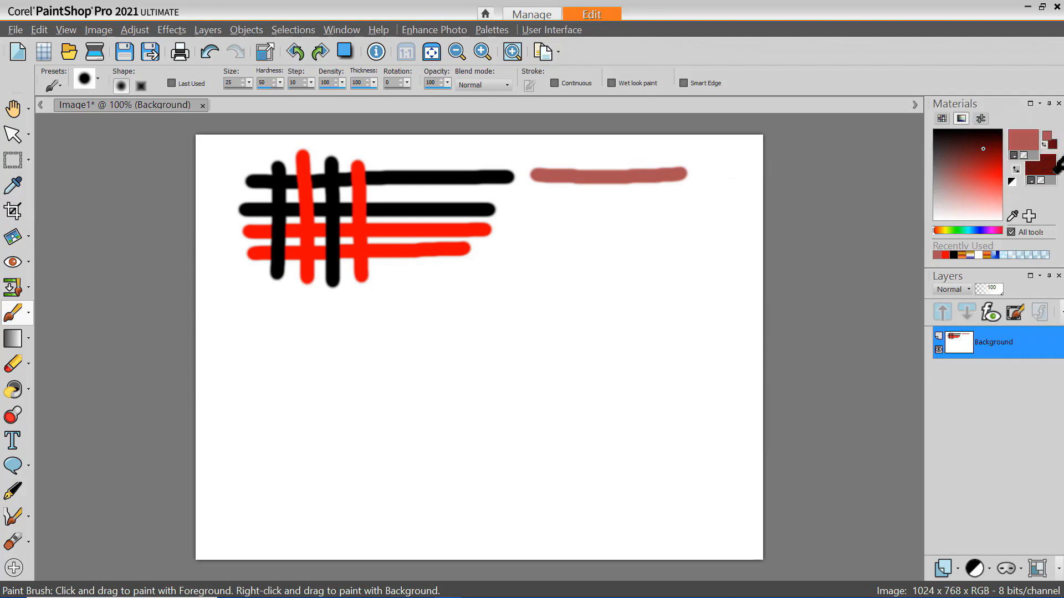
right_click(550, 196)
drag(550, 196, 691, 197)
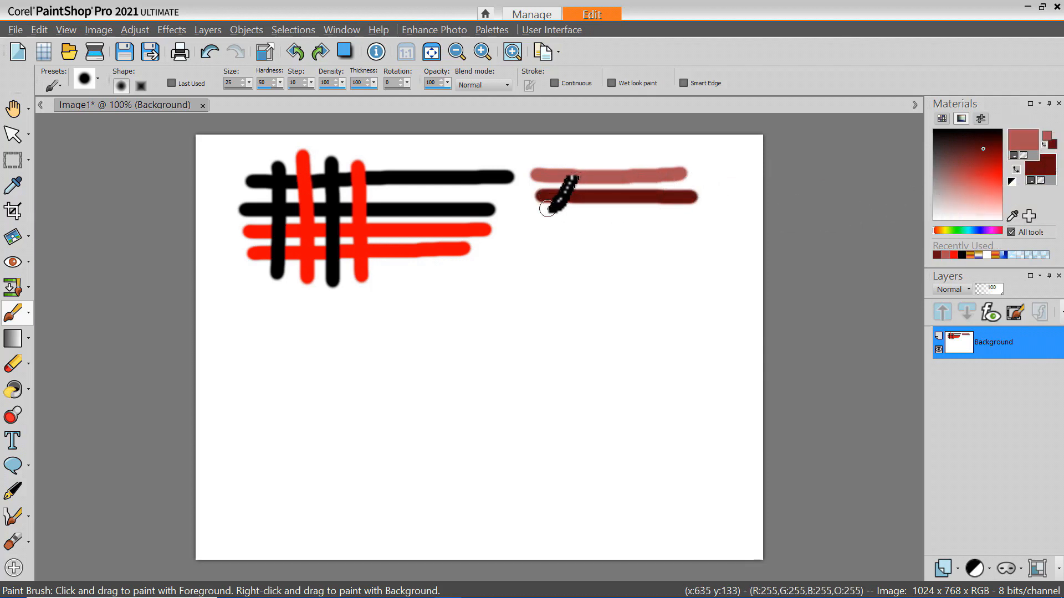
drag(542, 212, 690, 211)
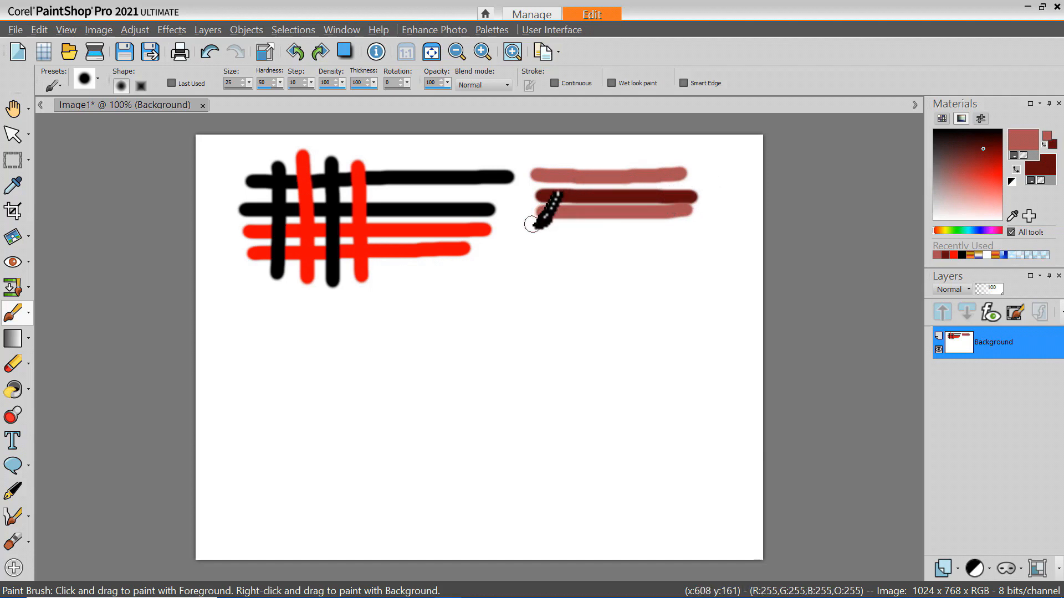
drag(533, 226, 682, 226)
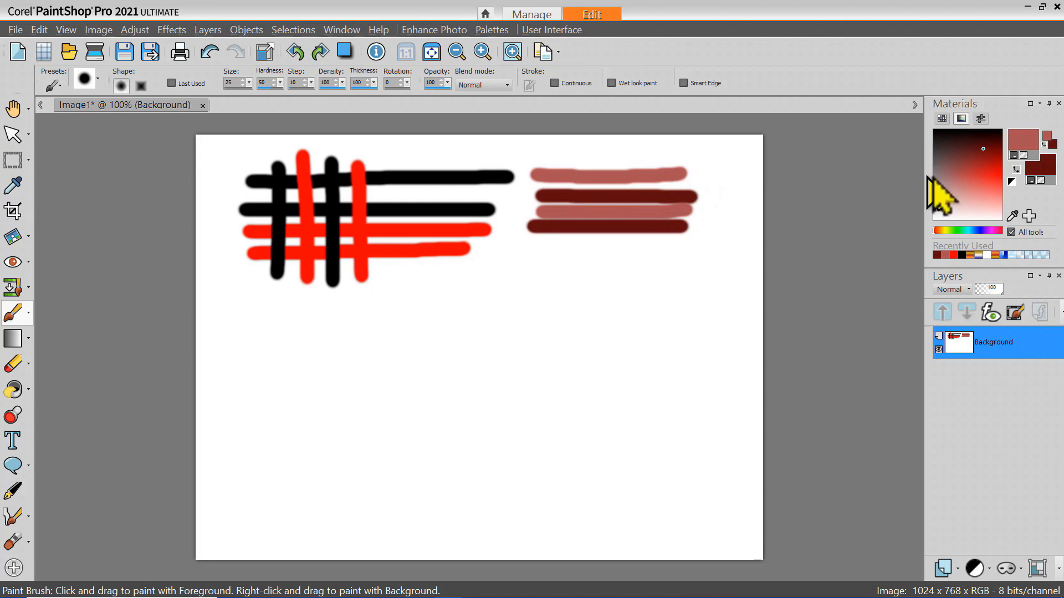
Step: Reset the foreground and background colors to black and white, and try different hues on the Materials palette's hue strip
click(1012, 180)
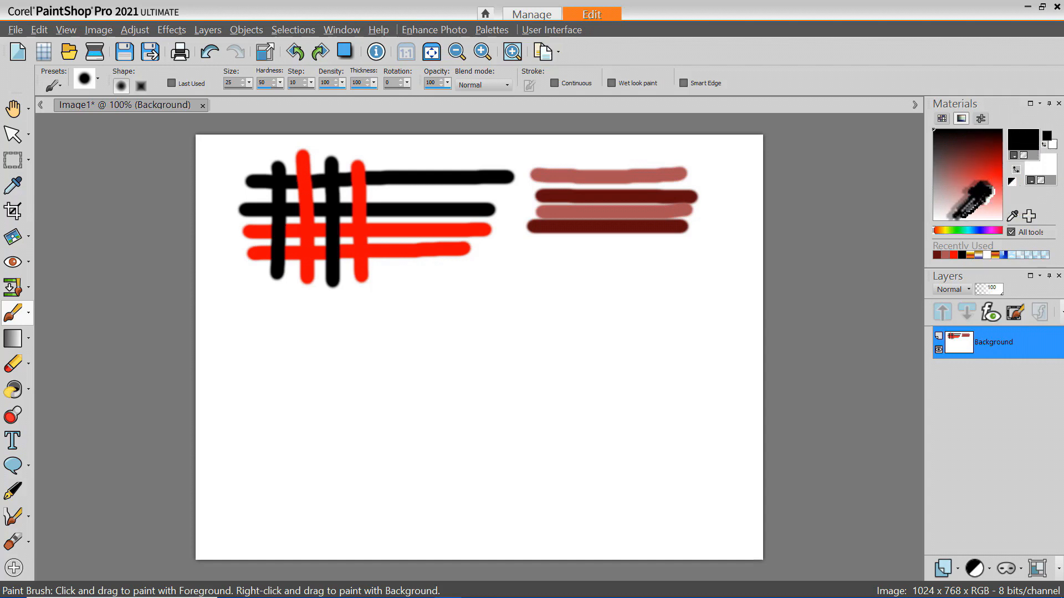
click(949, 230)
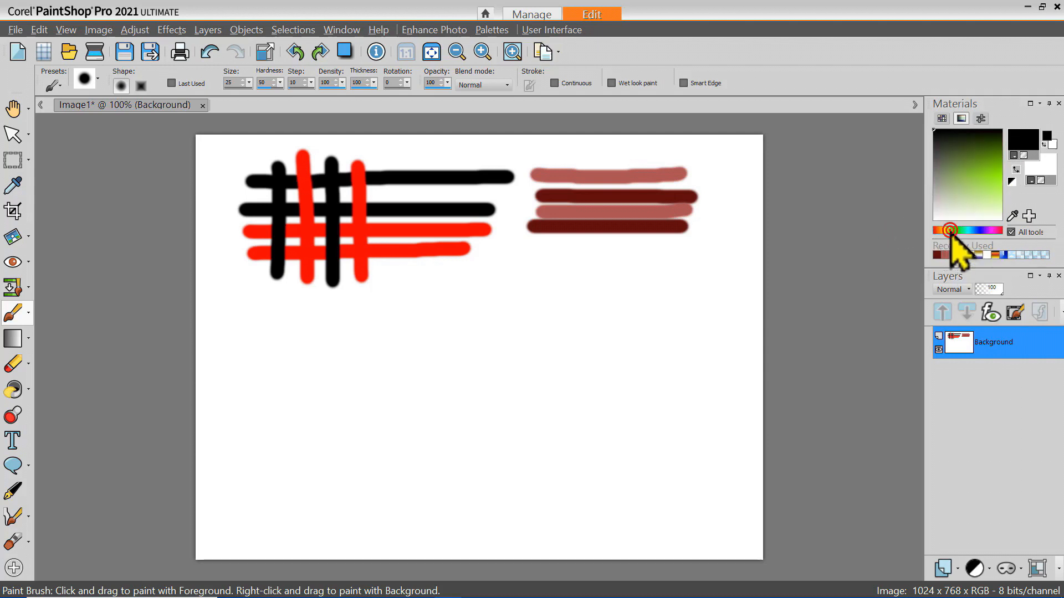
click(962, 230)
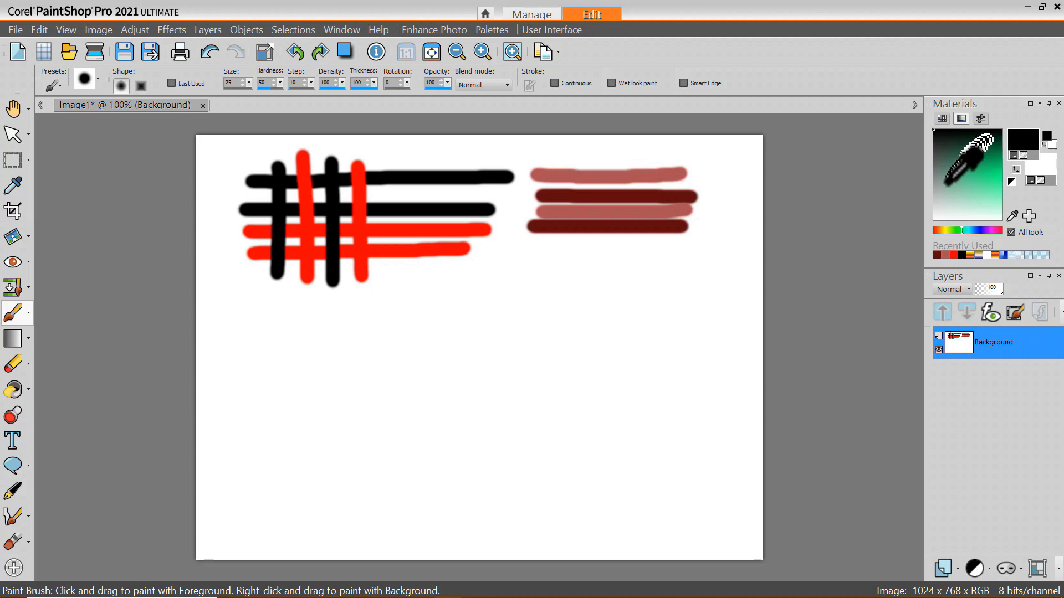
drag(971, 232, 976, 231)
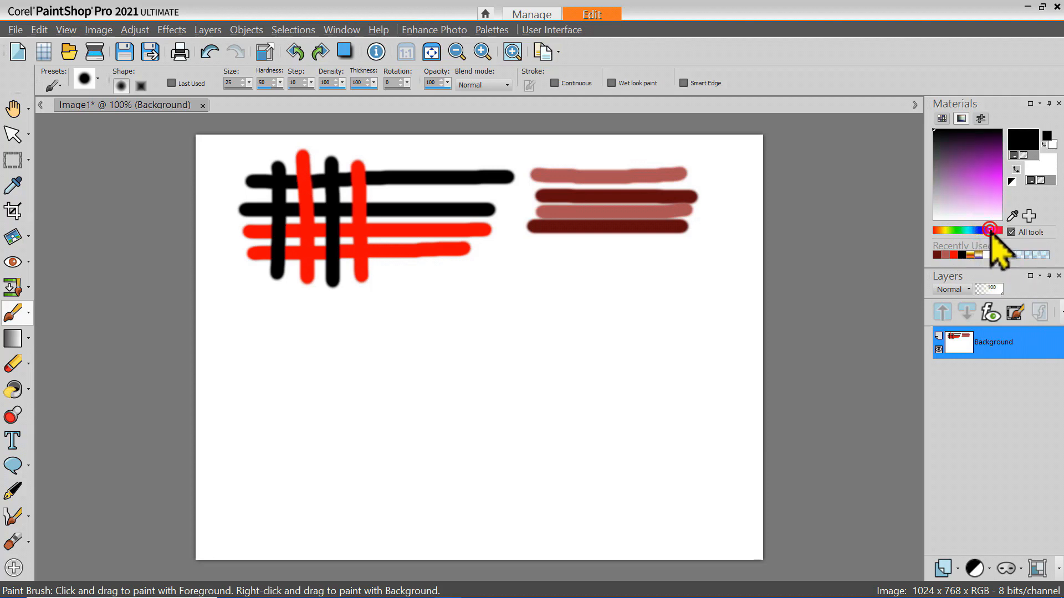
Step: Set the hue to green and paint three horizontal strokes in different green shades below the dark red ones
click(958, 231)
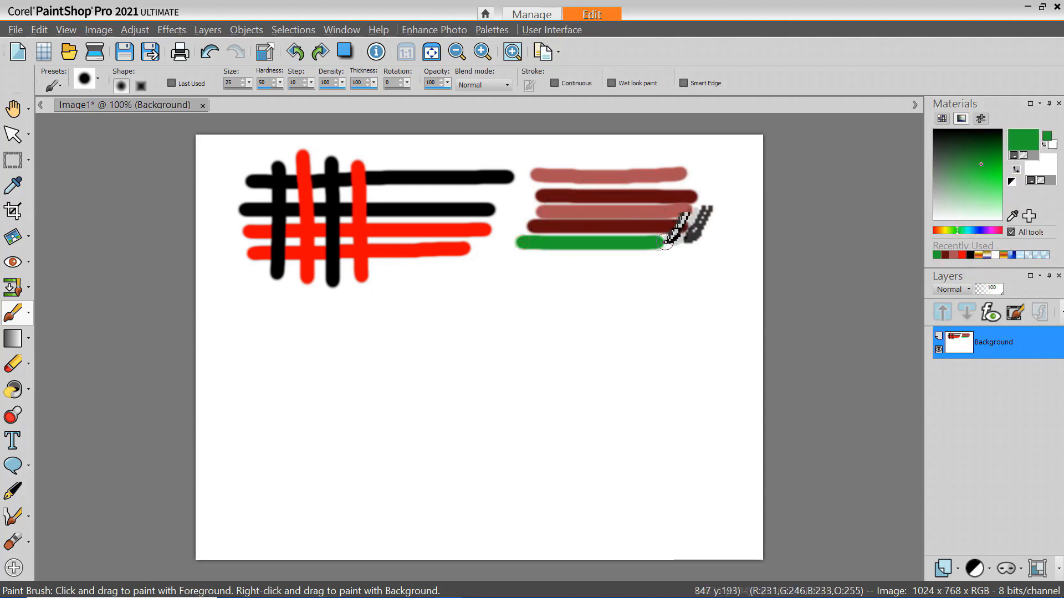
click(956, 173)
drag(526, 255, 668, 255)
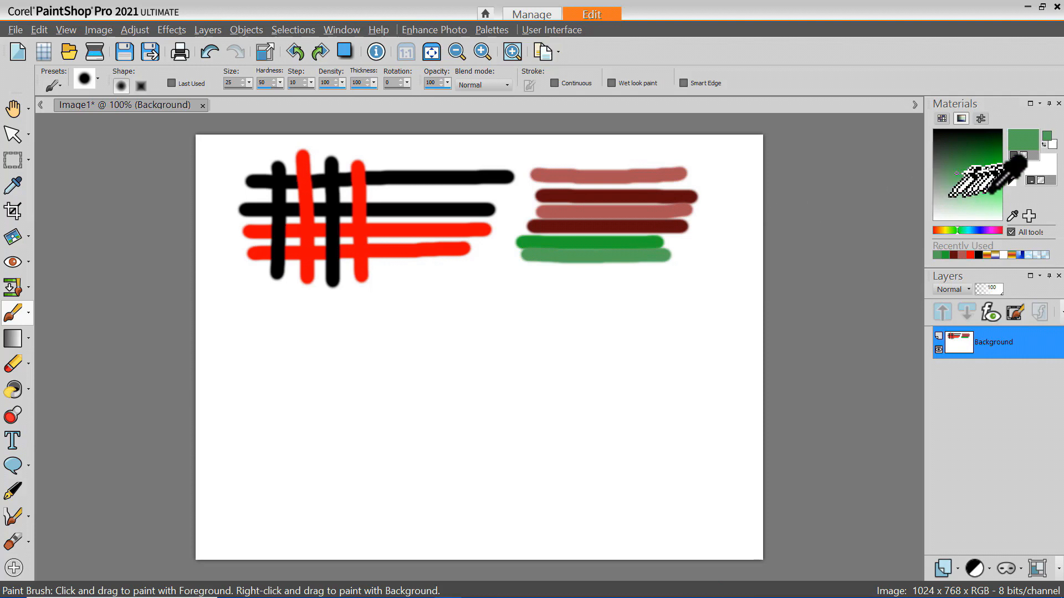
drag(532, 270, 671, 271)
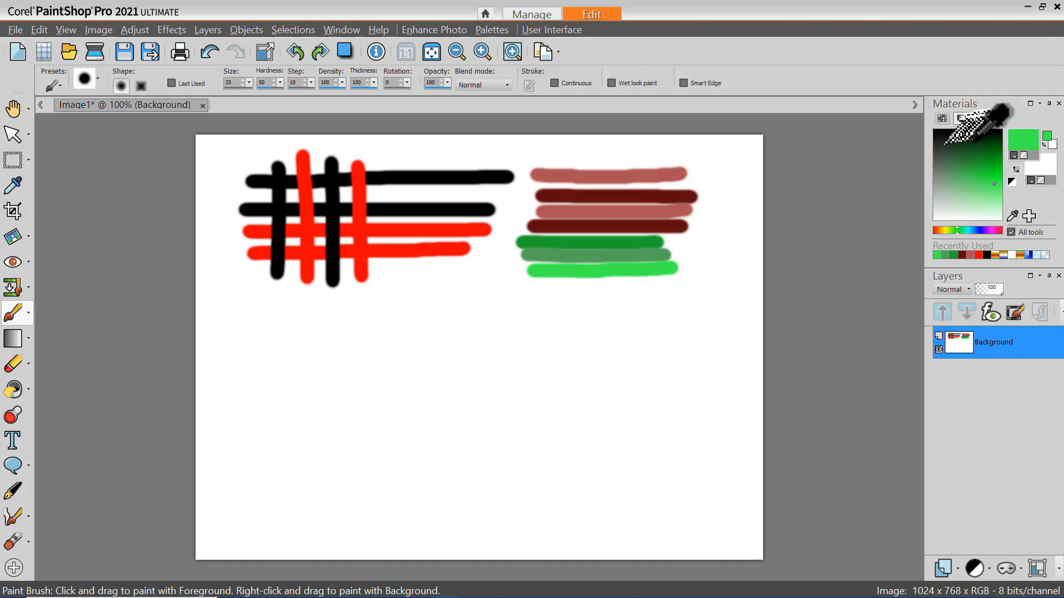
Step: Paint three horizontal strokes below the grid in red, green and blue, choosing each foreground color from the recent materials swatches
right_click(1019, 139)
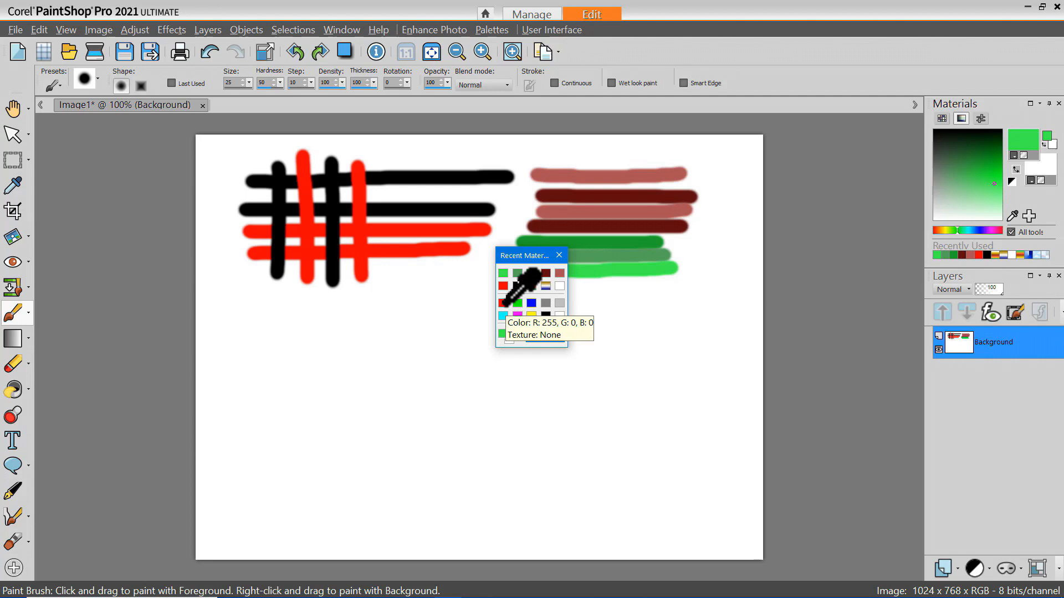
click(503, 302)
drag(256, 314, 459, 312)
right_click(1046, 136)
click(517, 303)
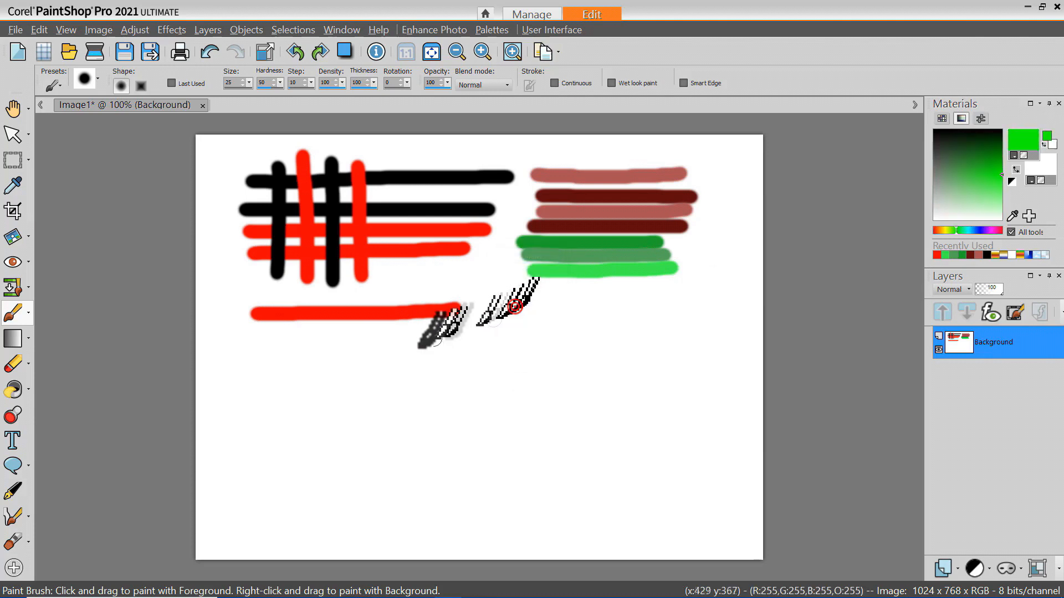
drag(254, 335, 454, 336)
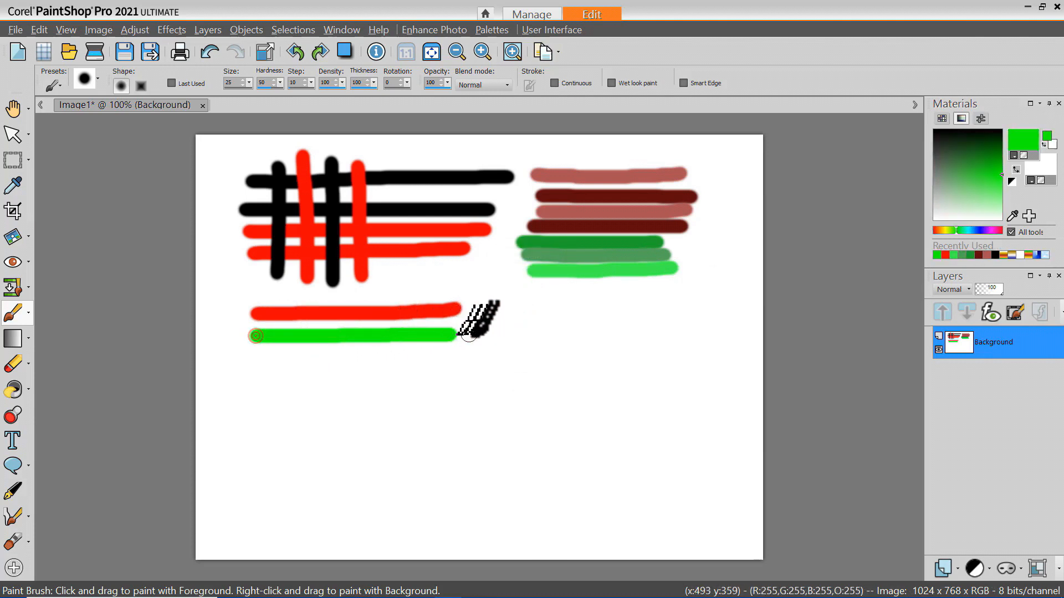
right_click(1020, 146)
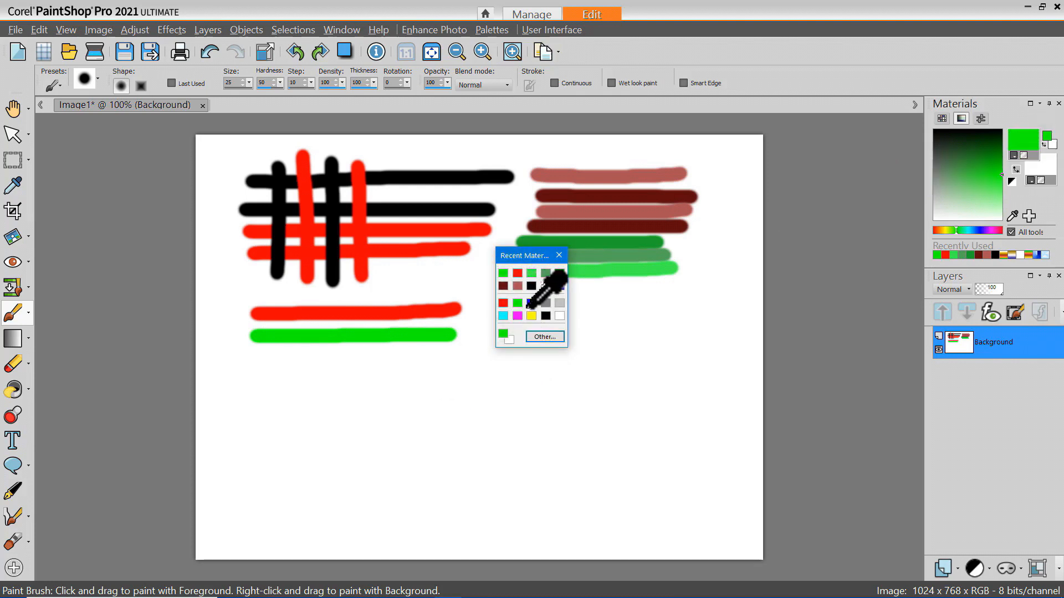
click(530, 304)
drag(255, 357, 448, 355)
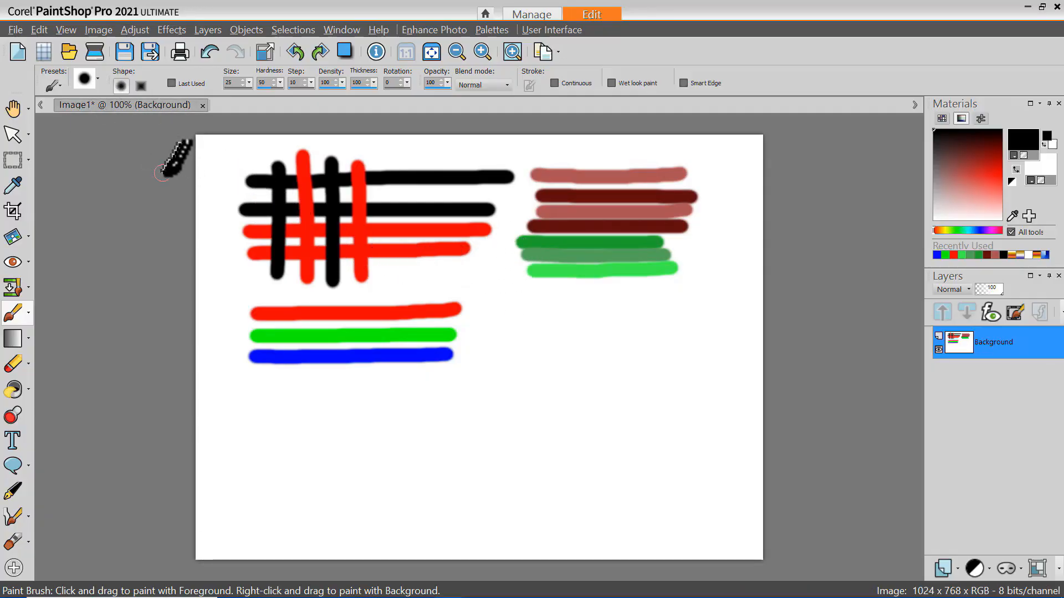
Step: Choose the clover flower brush tip, stamp a row of eight black flowers below the stripes, and paint a second partial flower row above it
click(82, 79)
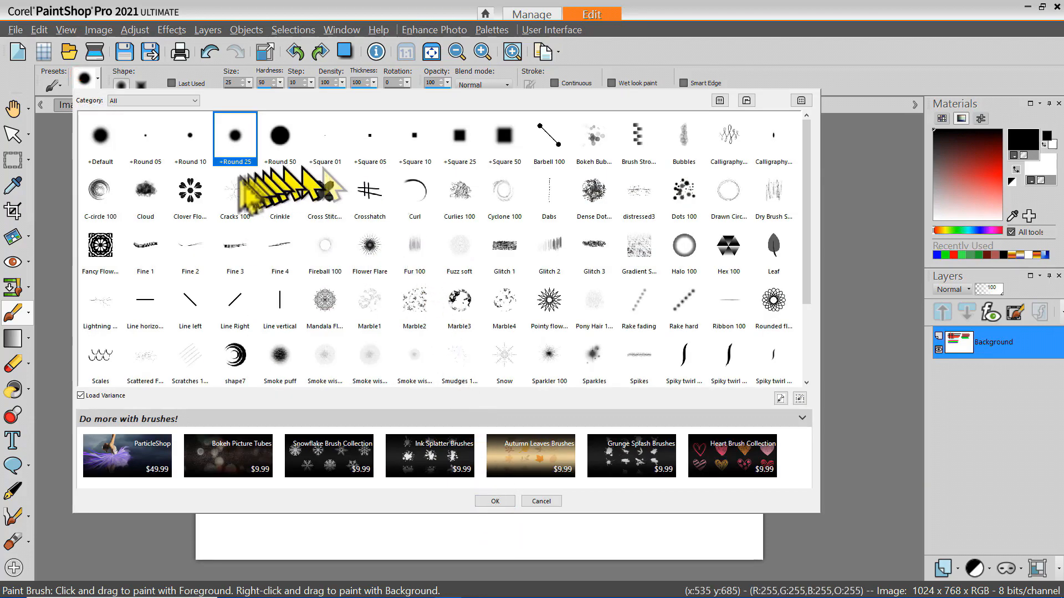
click(189, 196)
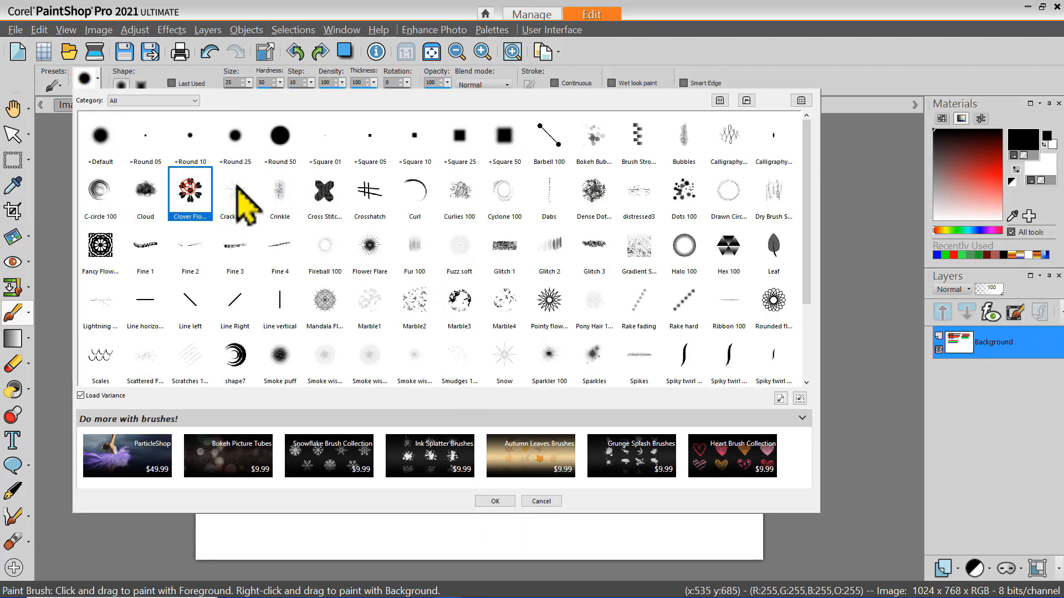
double_click(188, 196)
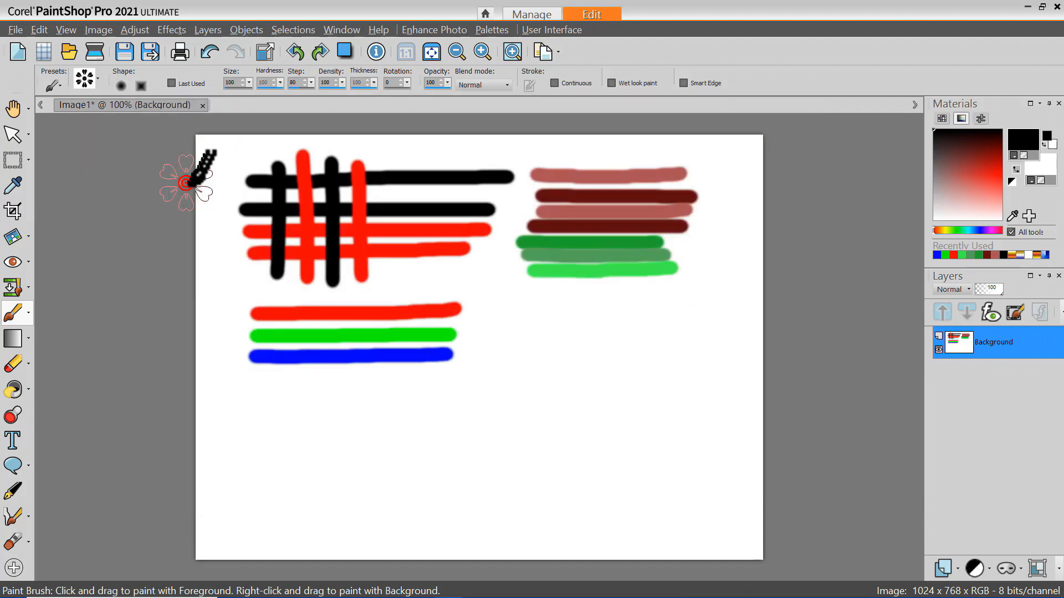
click(279, 419)
click(338, 422)
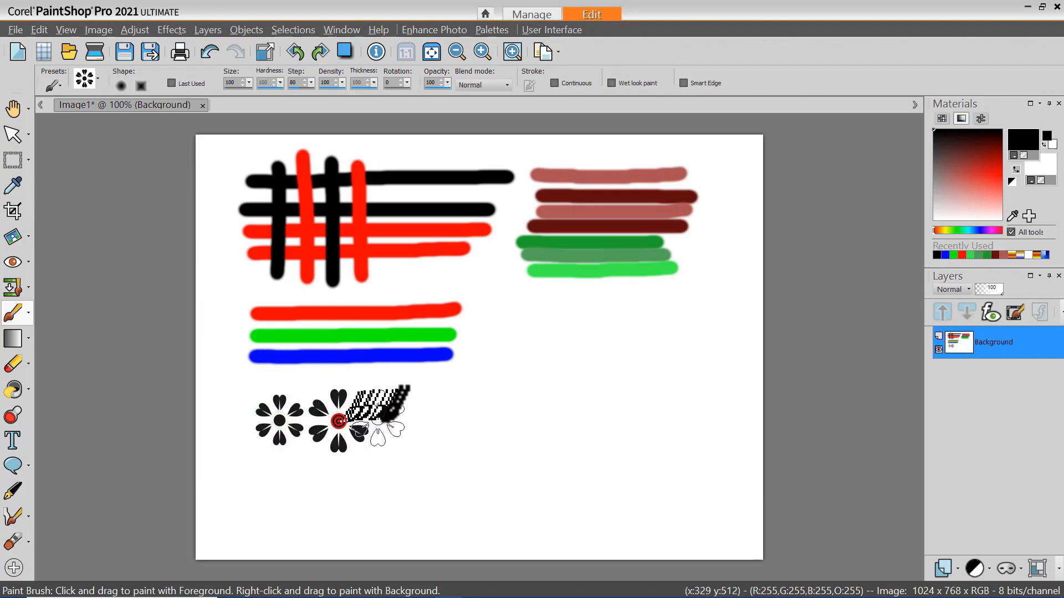
click(408, 421)
click(473, 420)
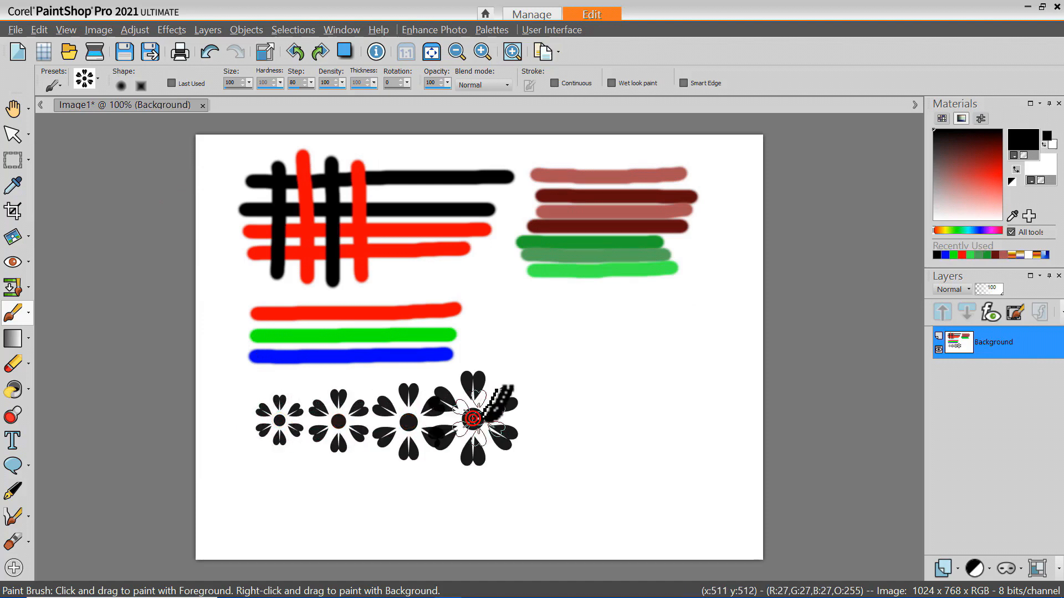
click(539, 418)
click(579, 416)
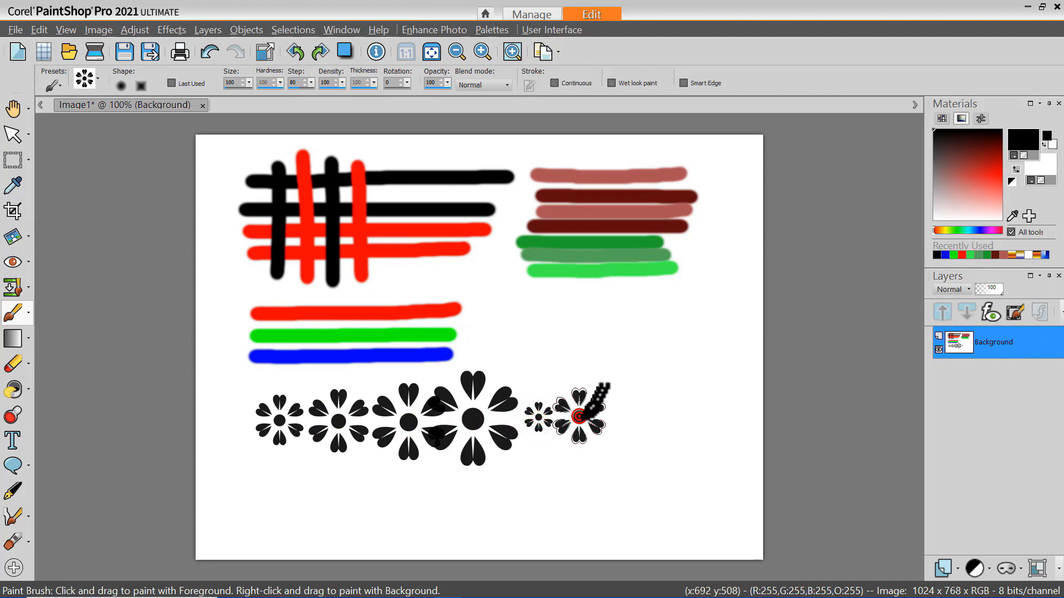
click(623, 416)
click(670, 413)
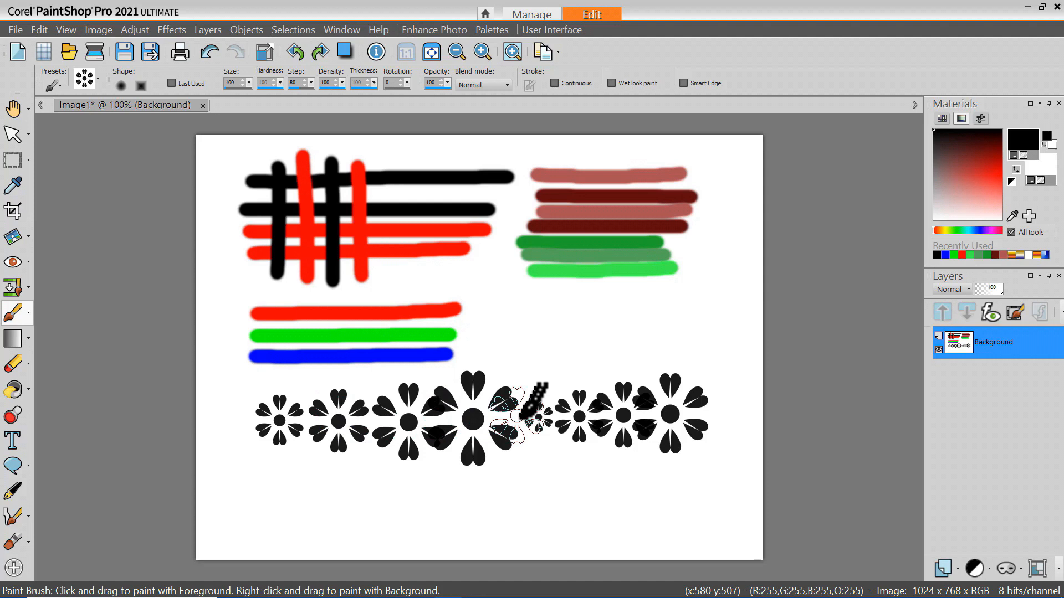
click(501, 335)
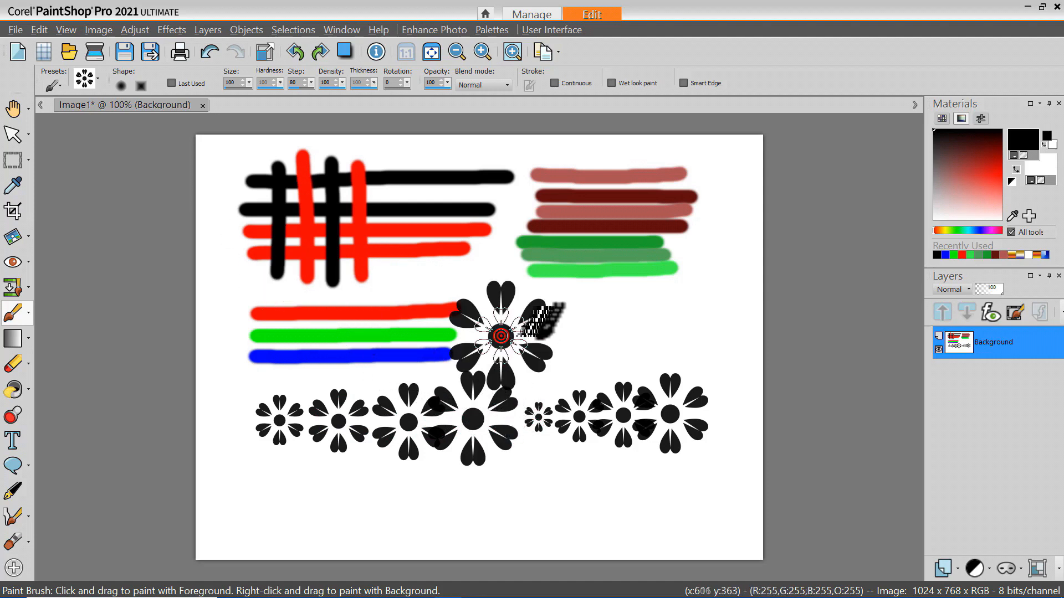
drag(586, 335, 781, 336)
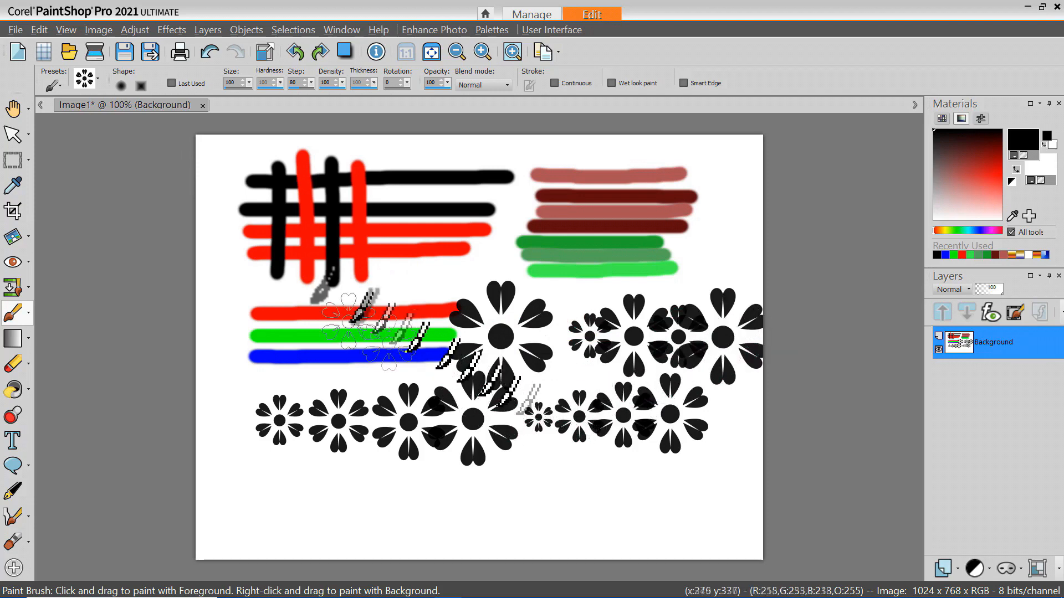
Step: Choose the Line vertical brush tip with a blue foreground and paint curling calligraphic ribbon strokes over the flowers at the canvas's lower left
click(82, 80)
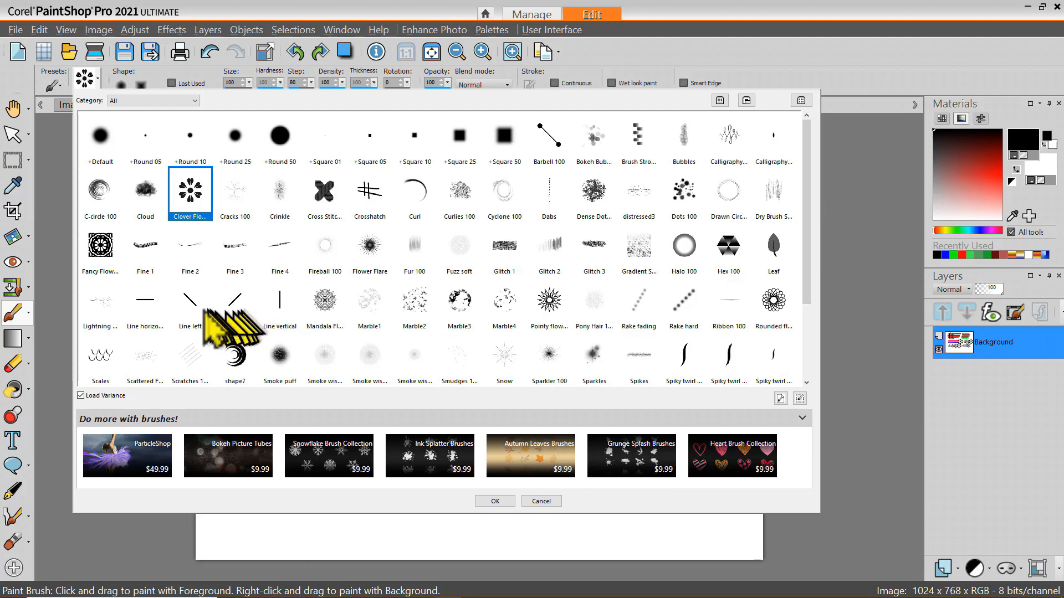
click(280, 308)
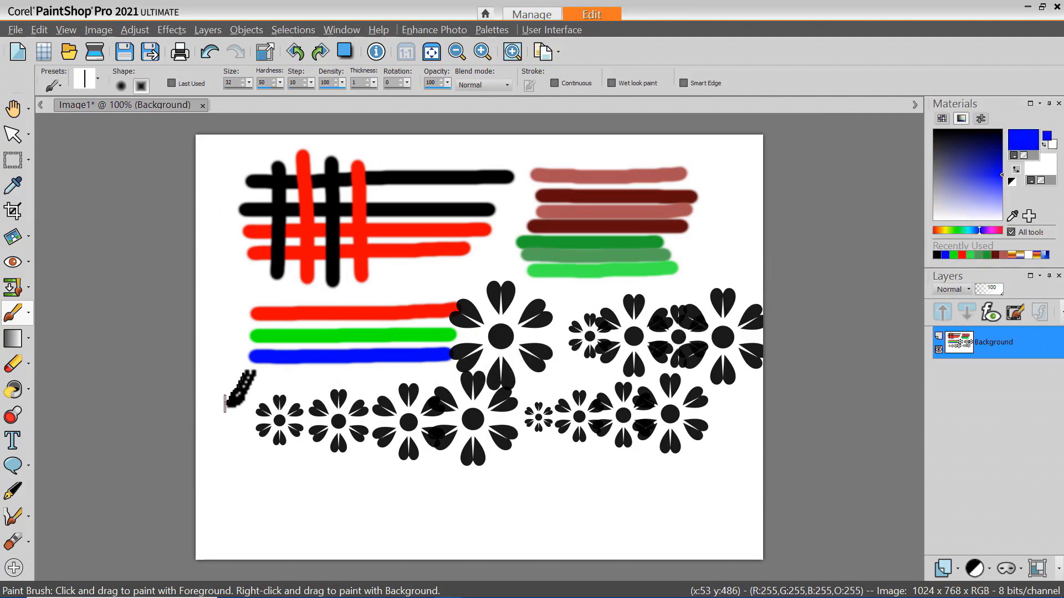
mouse_move(220, 402)
mouse_down()
mouse_move(267, 414)
mouse_move(298, 400)
mouse_move(277, 382)
mouse_move(269, 453)
mouse_move(246, 482)
mouse_move(261, 443)
mouse_move(300, 469)
mouse_move(346, 449)
mouse_move(327, 430)
mouse_up()
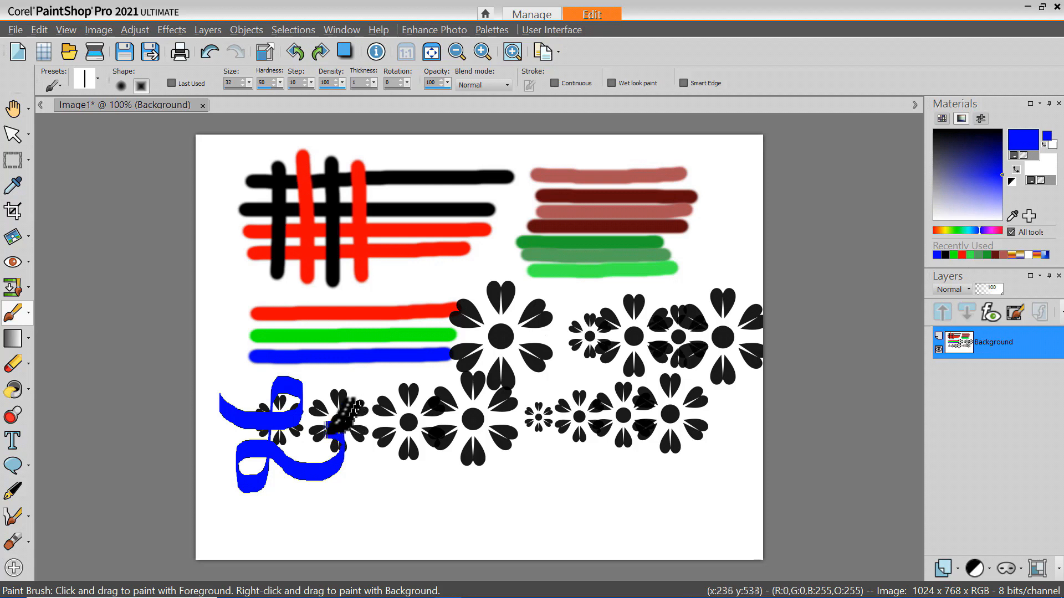
mouse_move(320, 489)
mouse_down()
mouse_move(294, 508)
mouse_move(291, 491)
mouse_move(379, 471)
mouse_move(386, 442)
mouse_up()
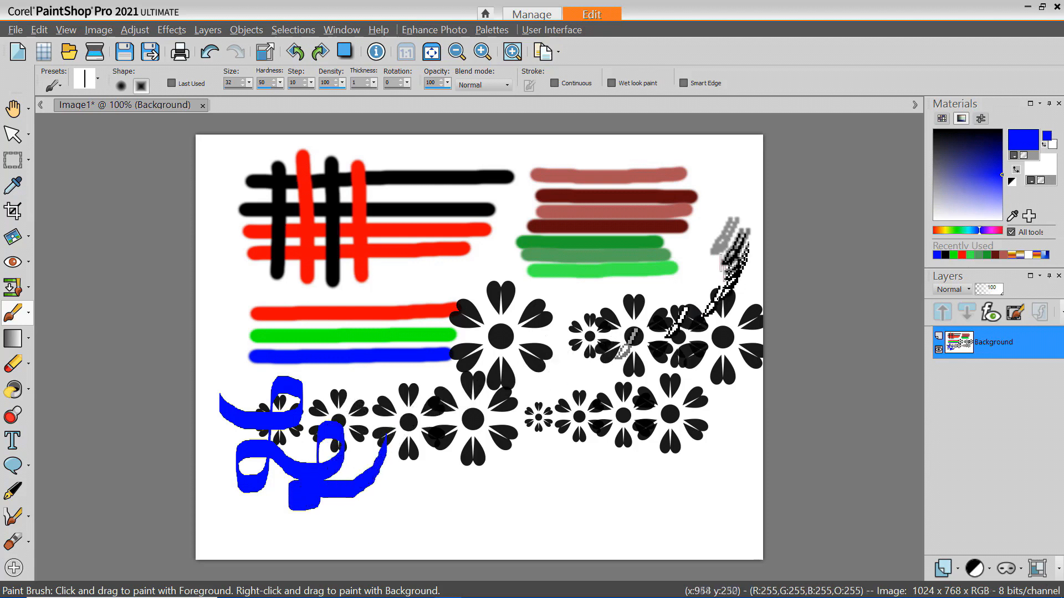
Step: Choose the Line Right brush tip with a red foreground and write large underlined cursive lettering across the middle of the canvas
click(80, 78)
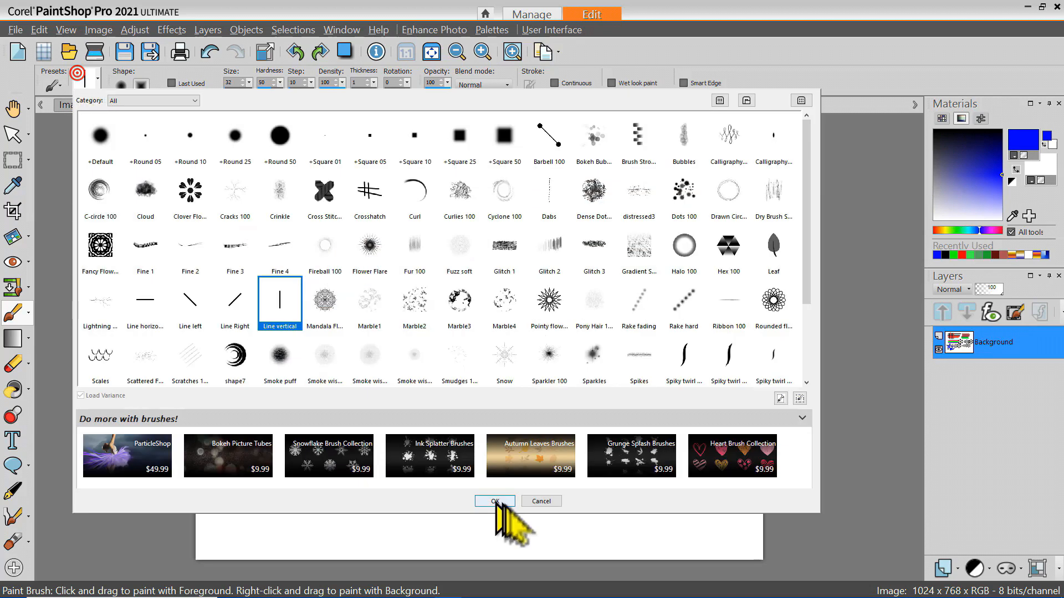
click(240, 299)
double_click(240, 299)
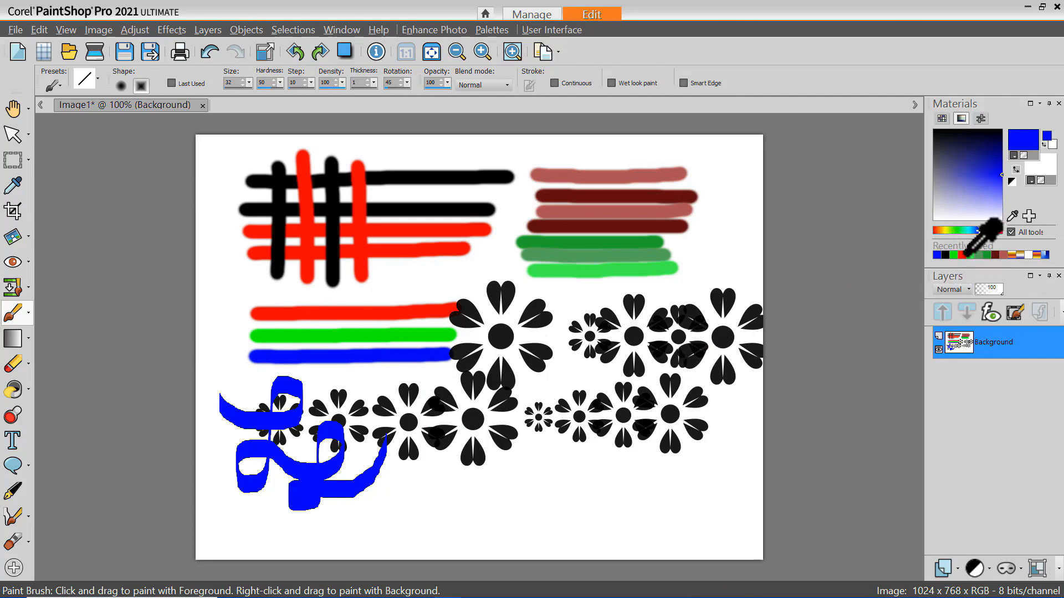
click(964, 255)
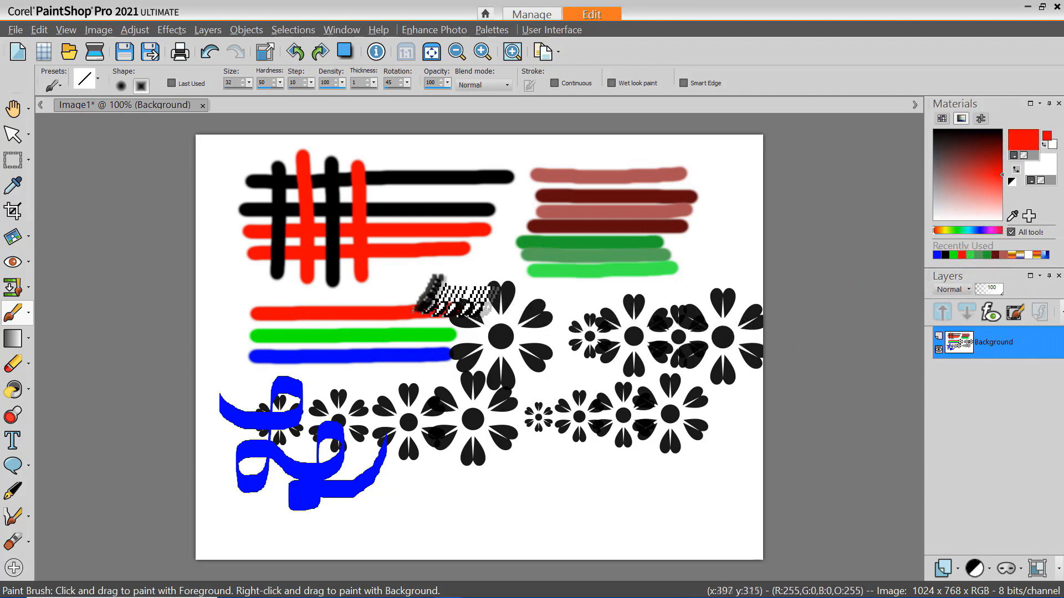
mouse_move(389, 287)
mouse_down()
mouse_move(410, 303)
mouse_move(477, 292)
mouse_move(472, 259)
mouse_move(443, 262)
mouse_move(433, 338)
mouse_move(412, 379)
mouse_move(372, 385)
mouse_move(374, 371)
mouse_move(412, 354)
mouse_move(492, 379)
mouse_move(514, 368)
mouse_move(509, 346)
mouse_move(486, 348)
mouse_move(480, 374)
mouse_move(502, 388)
mouse_move(574, 356)
mouse_move(574, 393)
mouse_move(608, 342)
mouse_move(618, 382)
mouse_move(691, 387)
mouse_move(691, 415)
mouse_move(647, 431)
mouse_move(381, 424)
mouse_up()
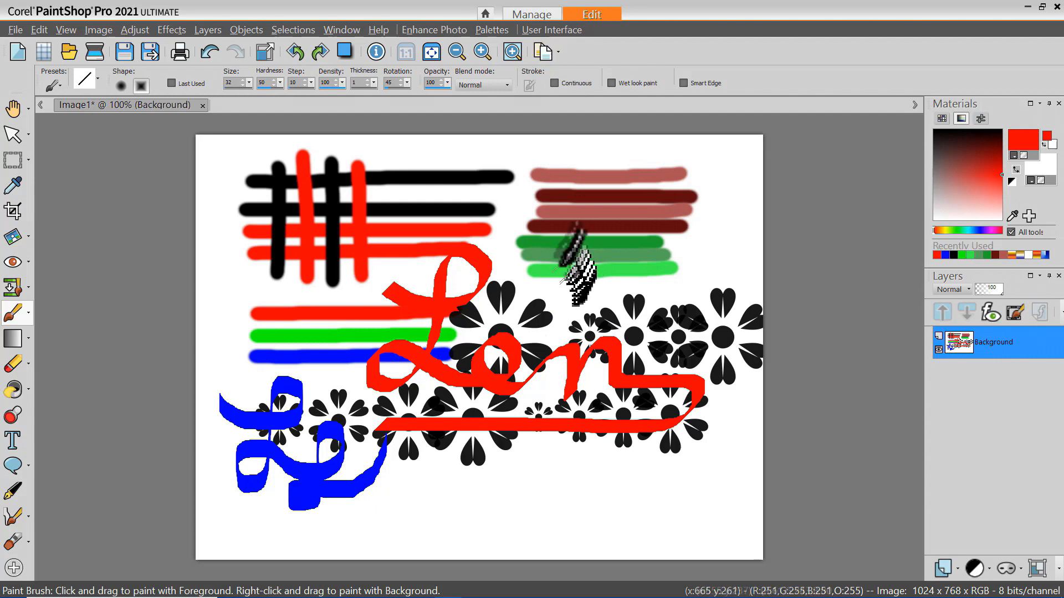
Step: Select the entire image, clear it to the white background color, and undo the clearing
drag(450, 290, 523, 265)
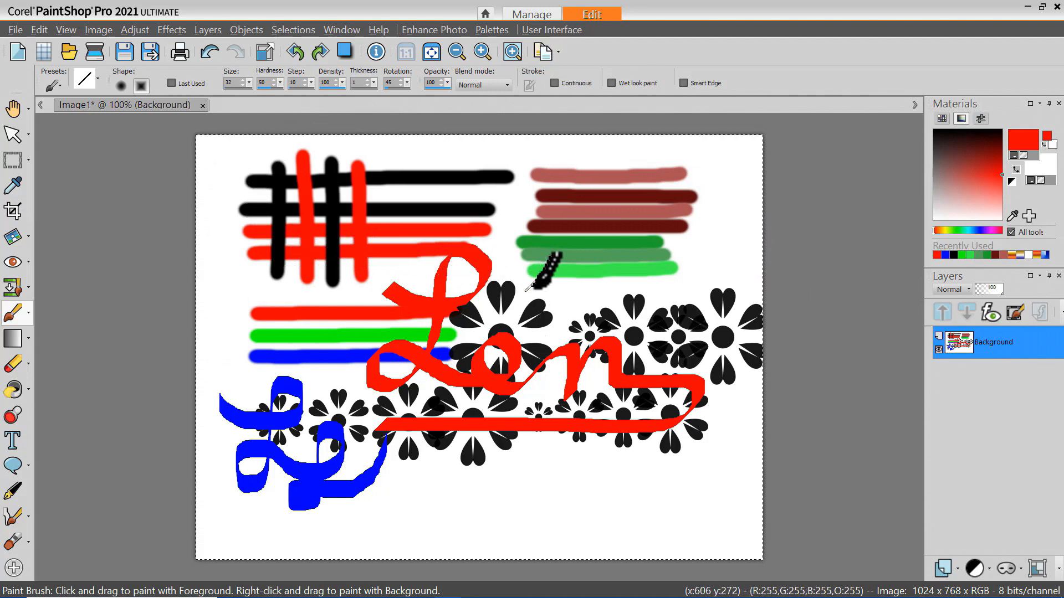
key(Delete)
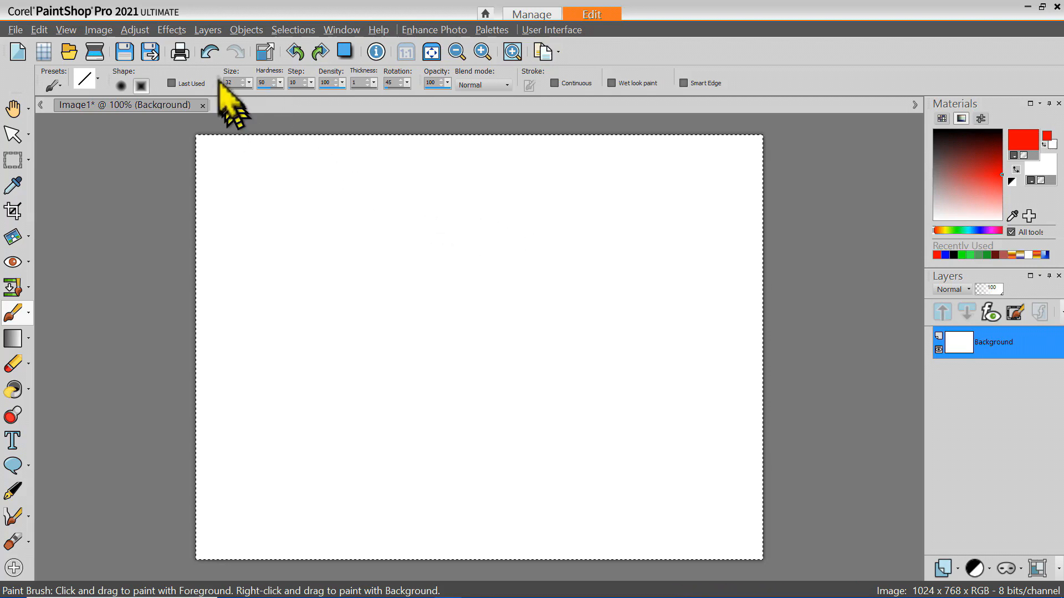
click(213, 51)
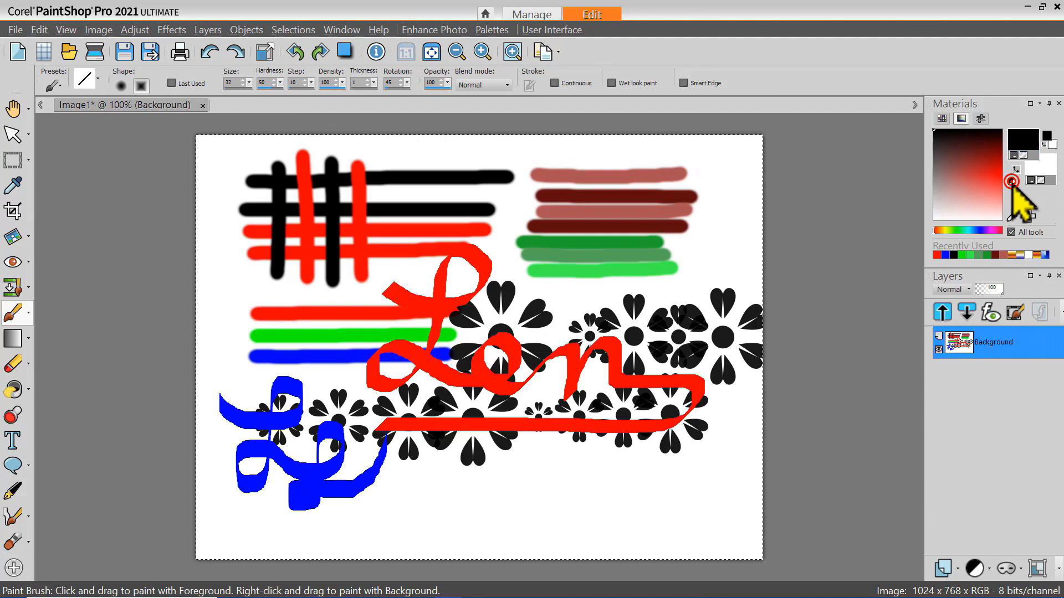
Step: Clear the selected image with a yellow background color, and clear it again to white using the default black and white colors
right_click(1037, 168)
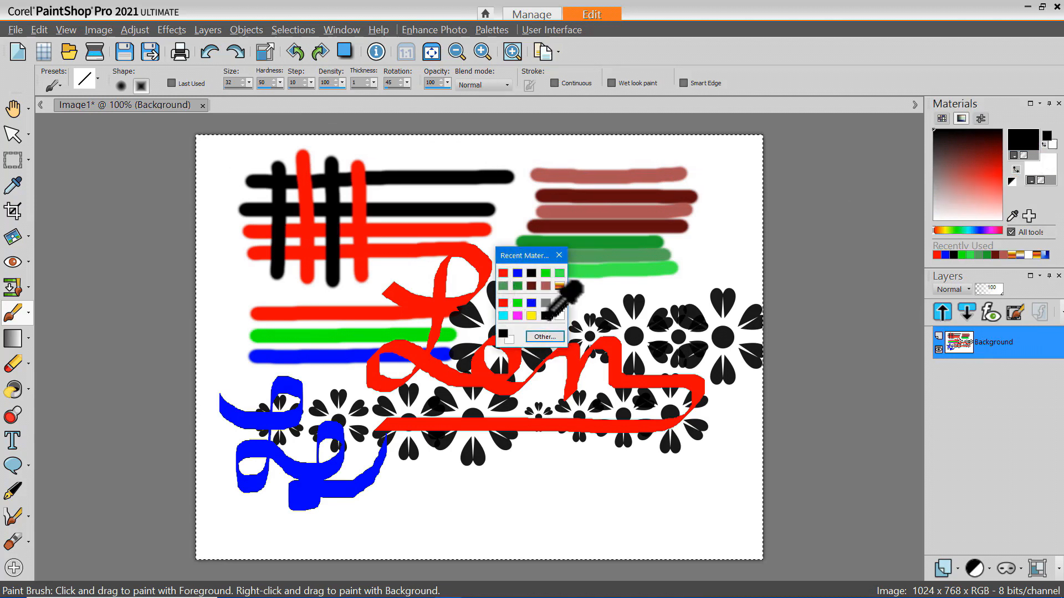
click(533, 315)
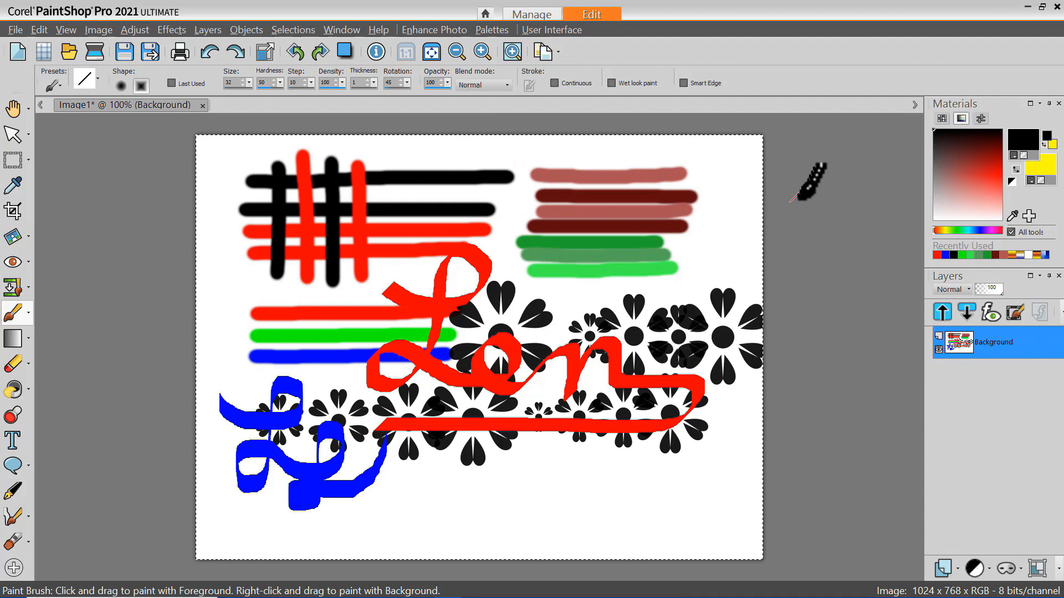
key(Delete)
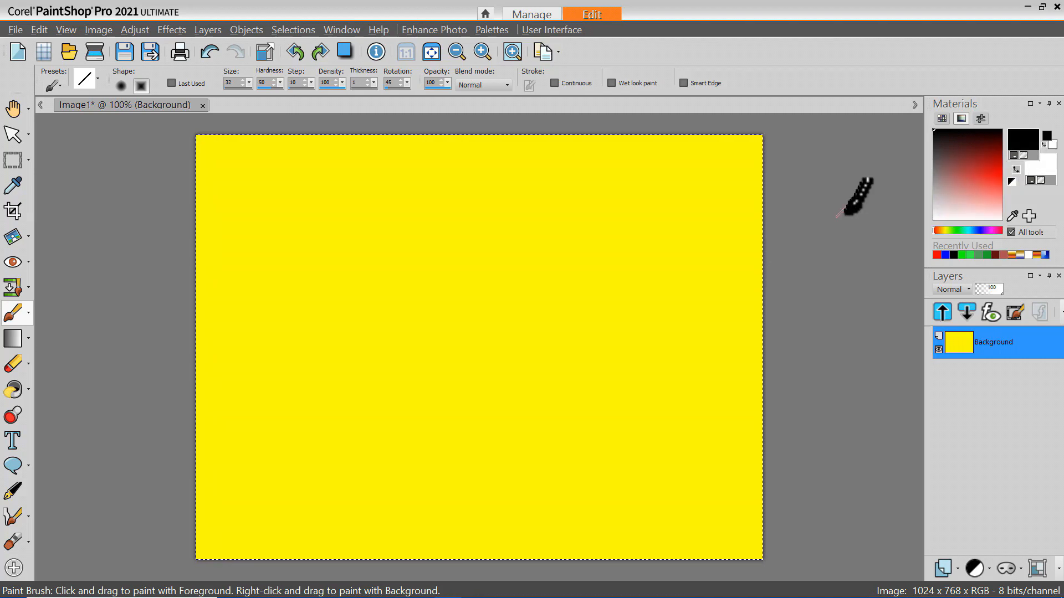
key(Delete)
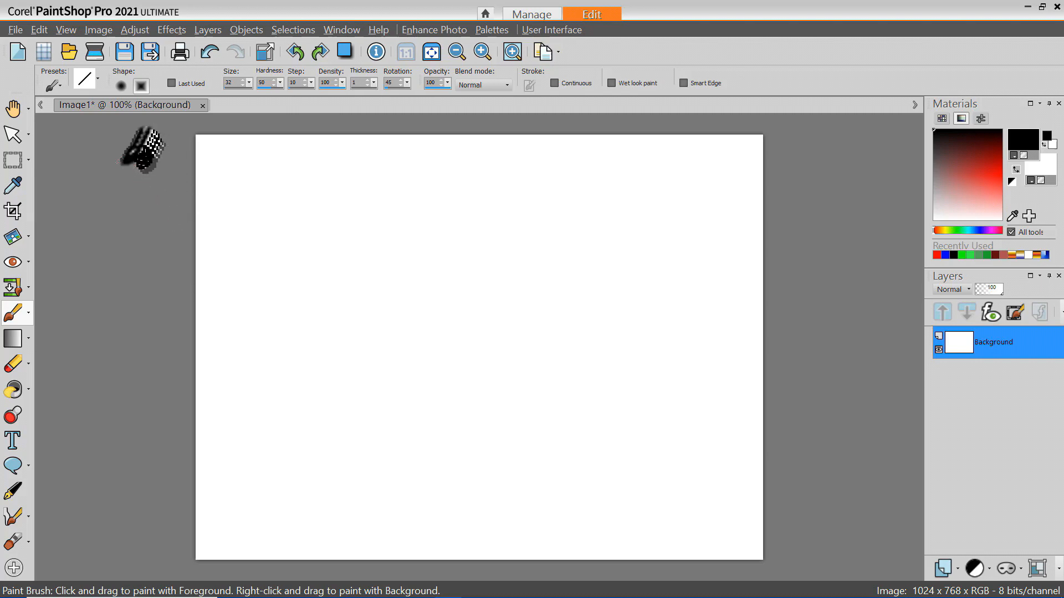
Step: Choose the Flower Flare brush tip and paint one wavy black stroke and one crossing green stroke in the canvas's upper half
click(87, 78)
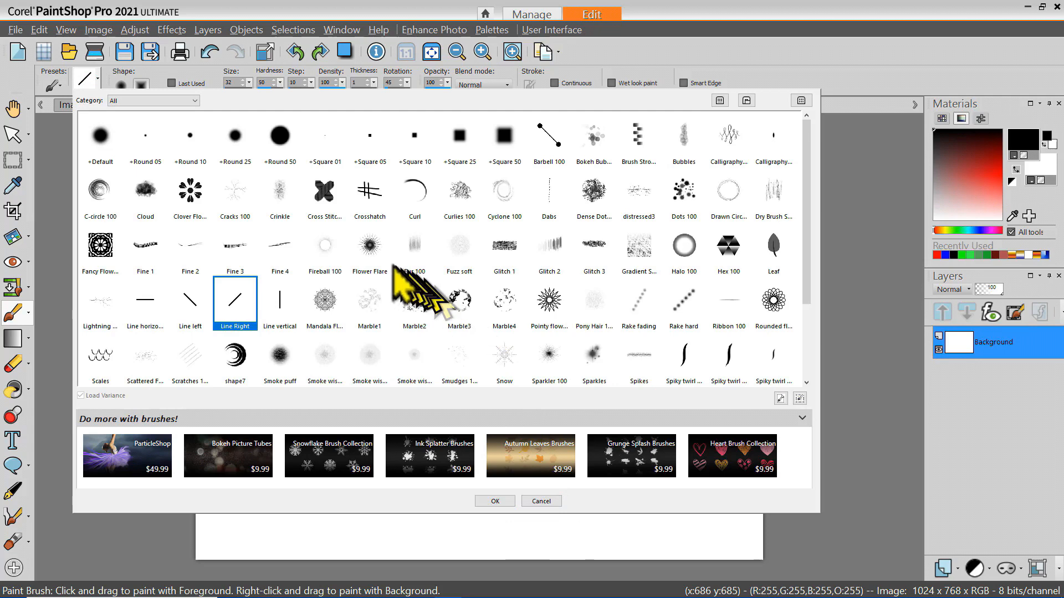
double_click(370, 248)
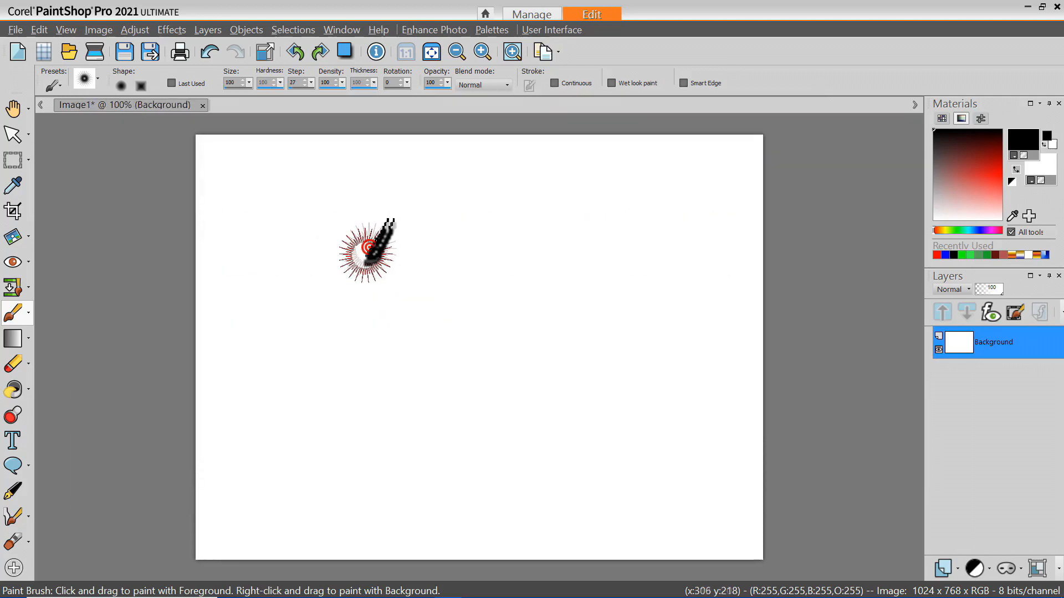
mouse_move(287, 228)
mouse_down()
mouse_move(376, 232)
mouse_move(420, 180)
mouse_move(506, 255)
mouse_up()
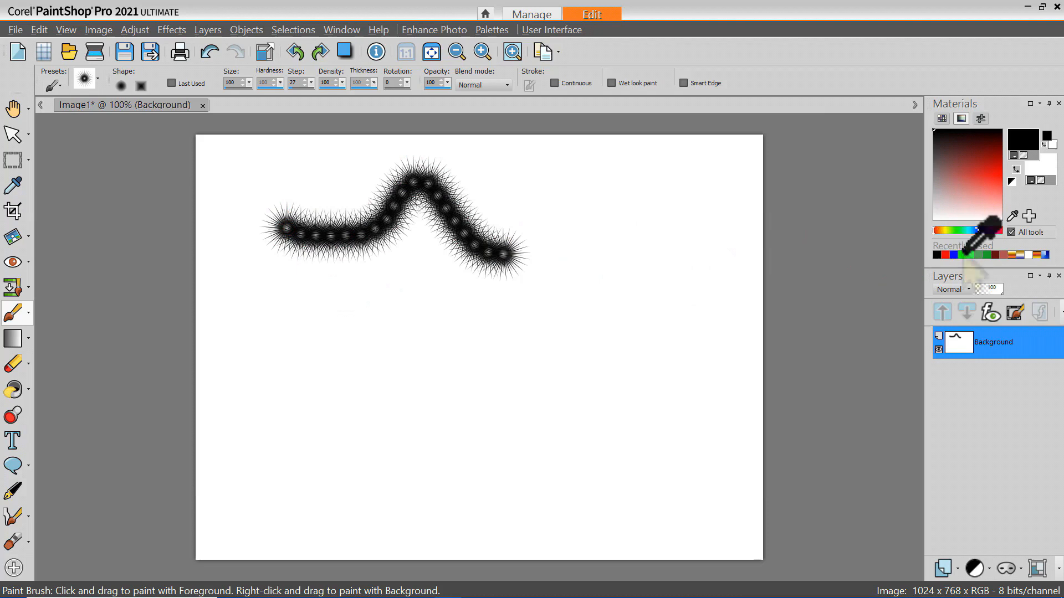
click(963, 253)
mouse_move(563, 212)
mouse_down()
mouse_move(426, 300)
mouse_move(349, 288)
mouse_up()
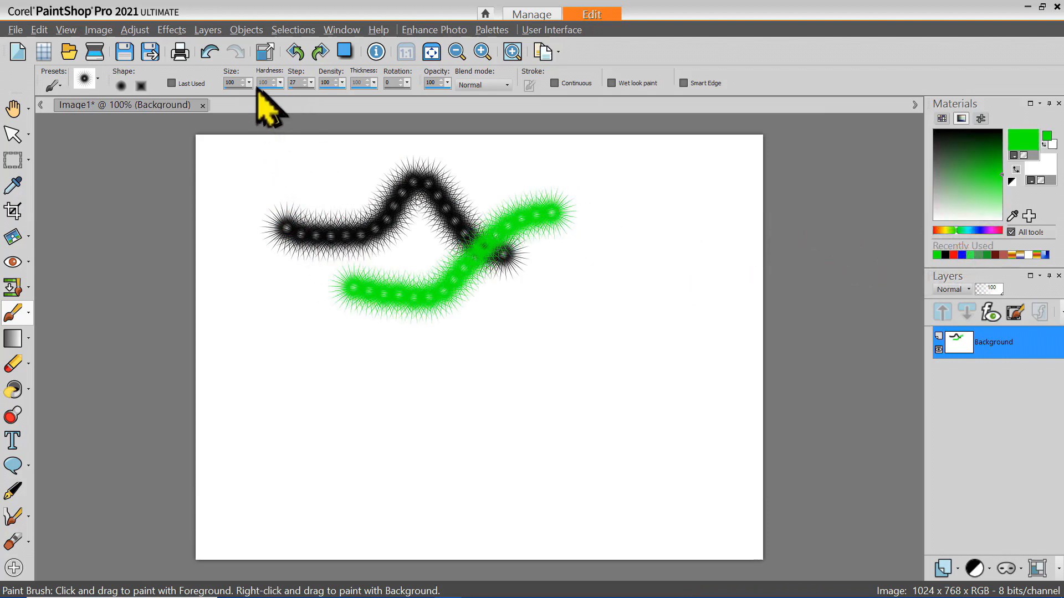
Step: Set the brush size to 781 and stamp two large green flares side by side on the canvas
drag(249, 85, 289, 96)
click(326, 334)
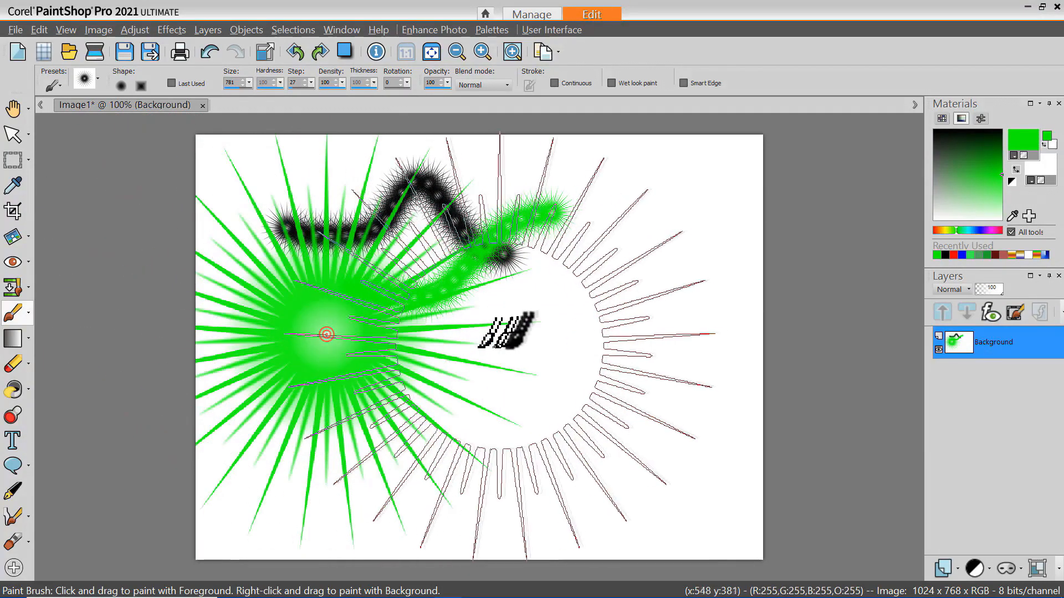
click(507, 340)
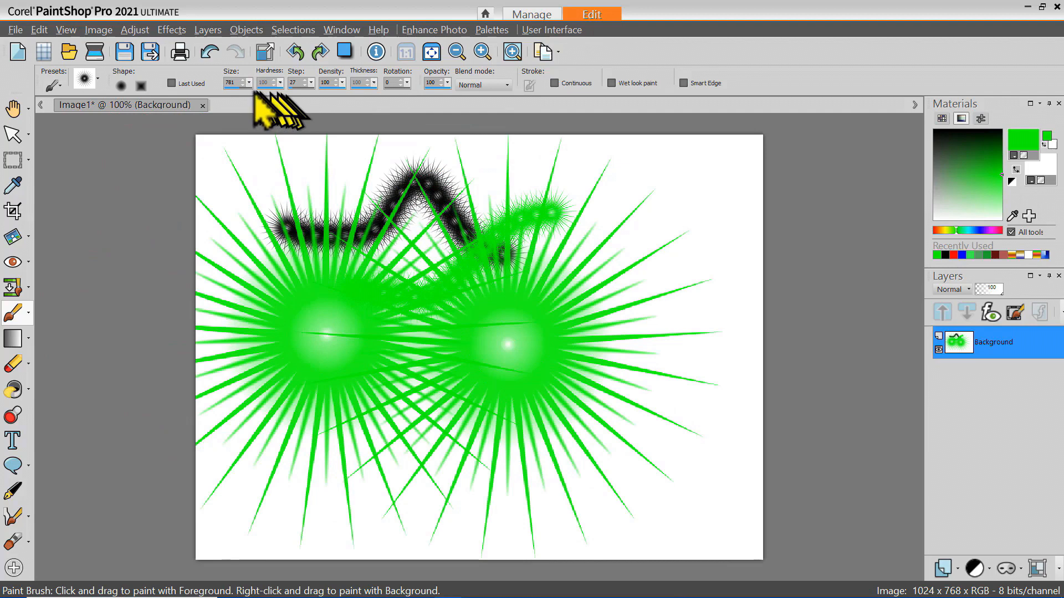
Step: Choose the Dots 100 brush tip with a blue foreground, stamp two dot clusters and paint a curved dotted stroke over the green flares
click(85, 79)
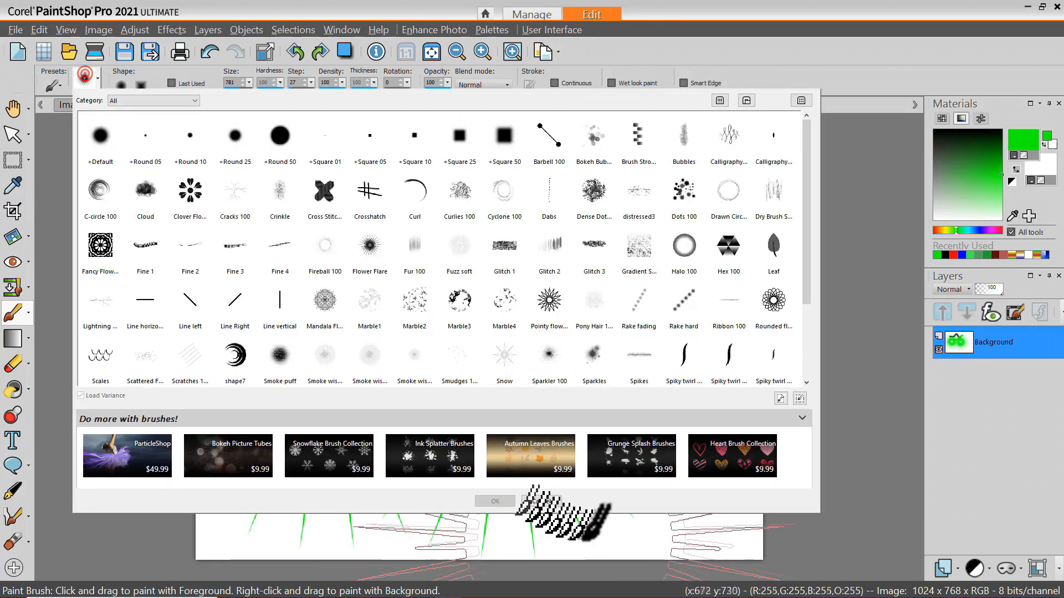
click(687, 192)
double_click(689, 194)
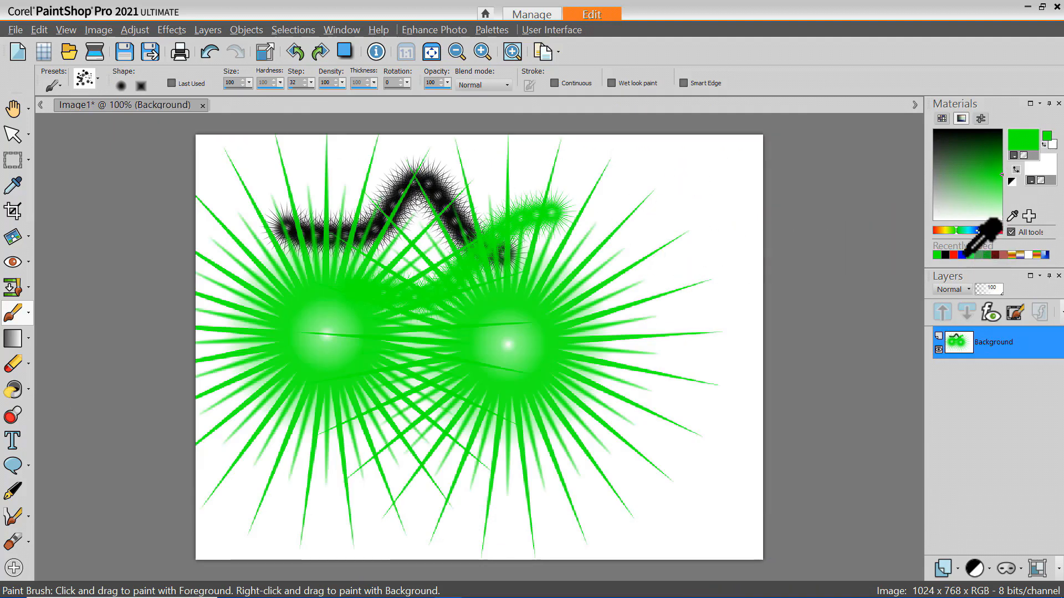
click(979, 230)
click(532, 189)
click(591, 246)
mouse_move(681, 214)
mouse_down()
mouse_move(672, 269)
mouse_move(604, 361)
mouse_move(532, 375)
mouse_move(476, 366)
mouse_move(450, 347)
mouse_move(504, 376)
mouse_up()
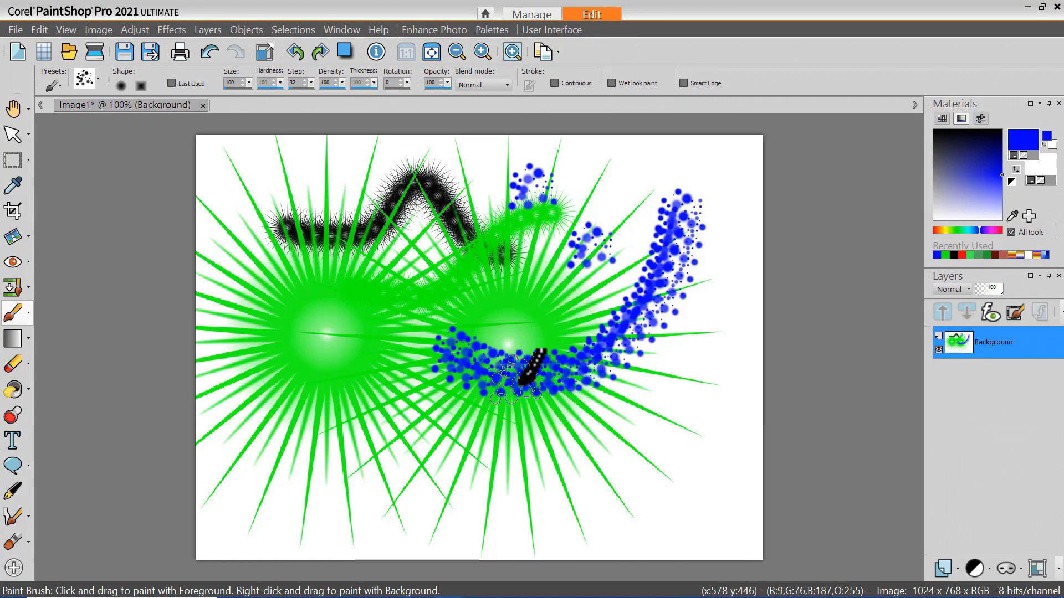
Step: Select the entire image, clear all the painting to the white background and remove the selection
key(ctrl+a)
key(Delete)
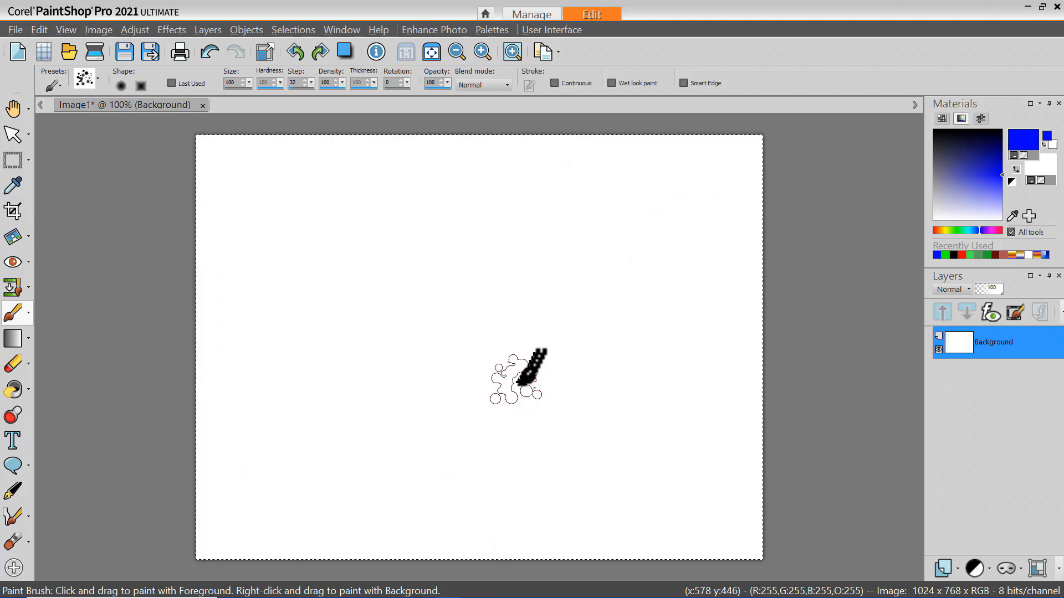
key(ctrl+d)
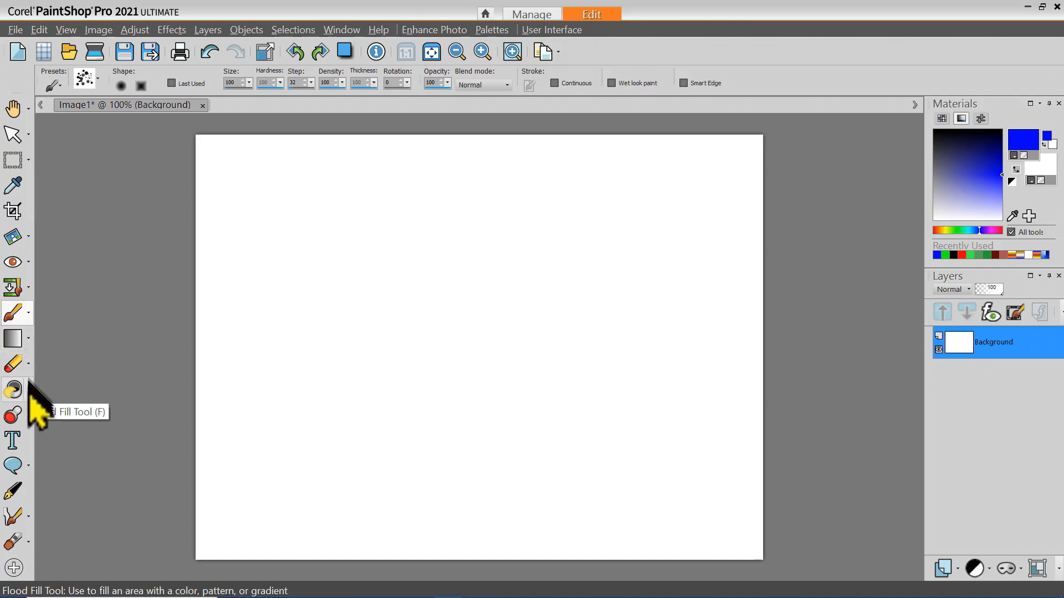
Step: Use the Rectangle tool to draw a thin blue-outlined, white-filled rectangle about 248 by 135 pixels near the canvas's upper-left corner
click(29, 466)
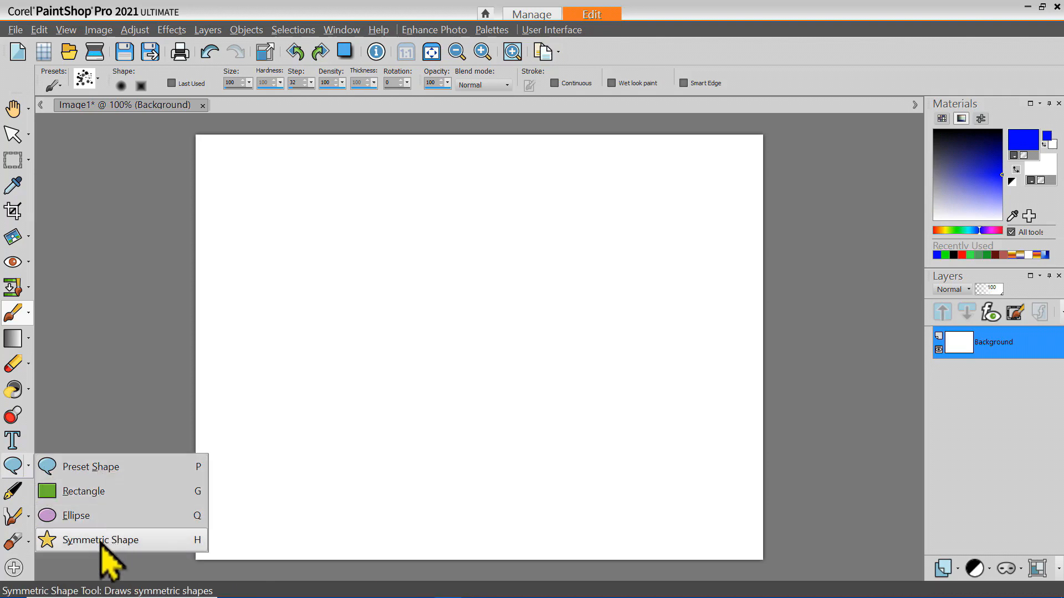
click(87, 489)
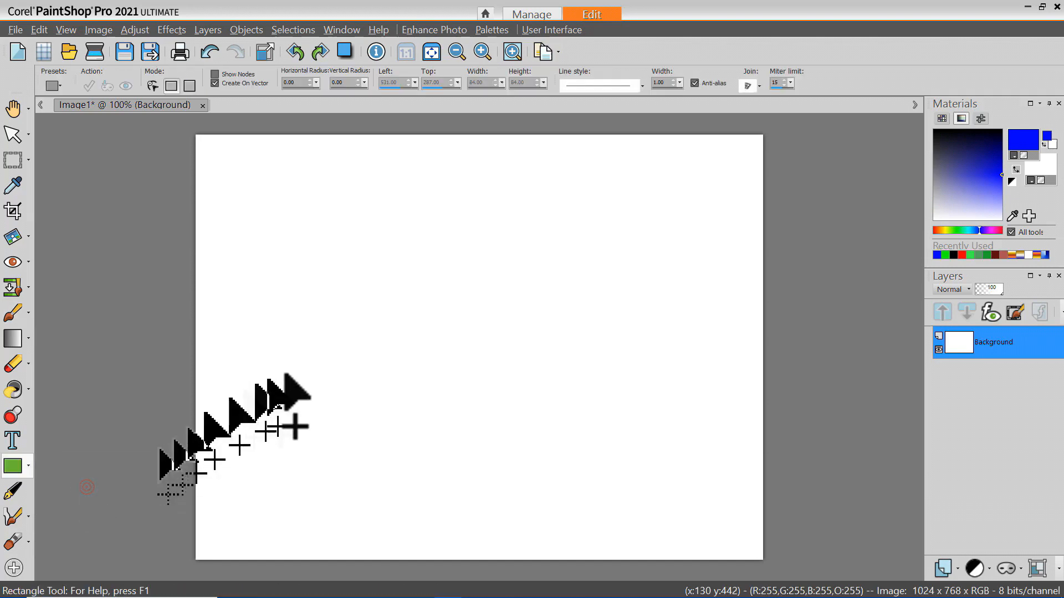
drag(243, 166, 381, 240)
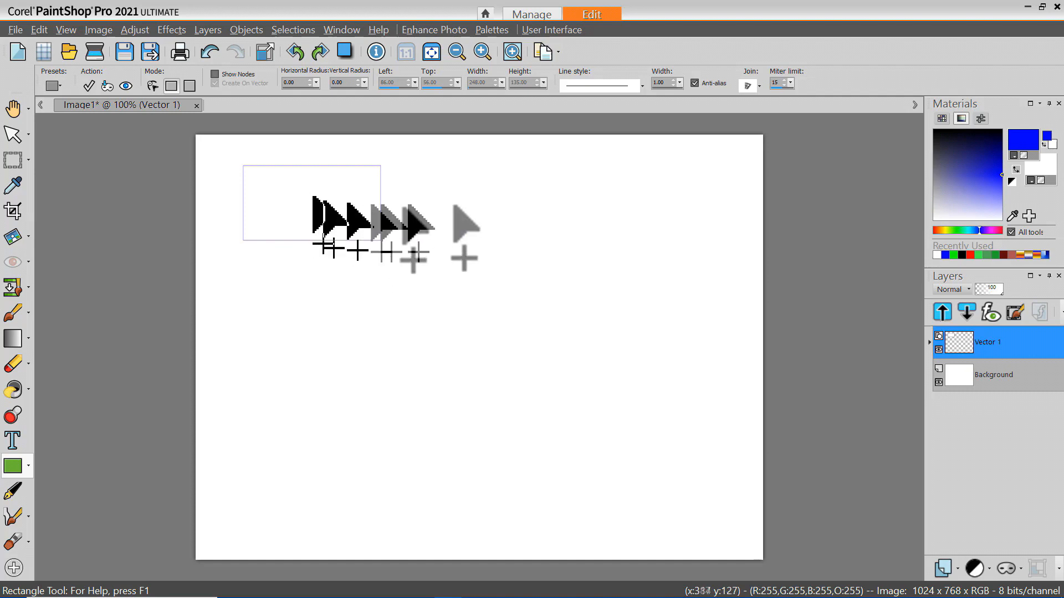
Step: Set the background color to red and the foreground to black, and draw a near-square rectangle beside the white one
right_click(1040, 165)
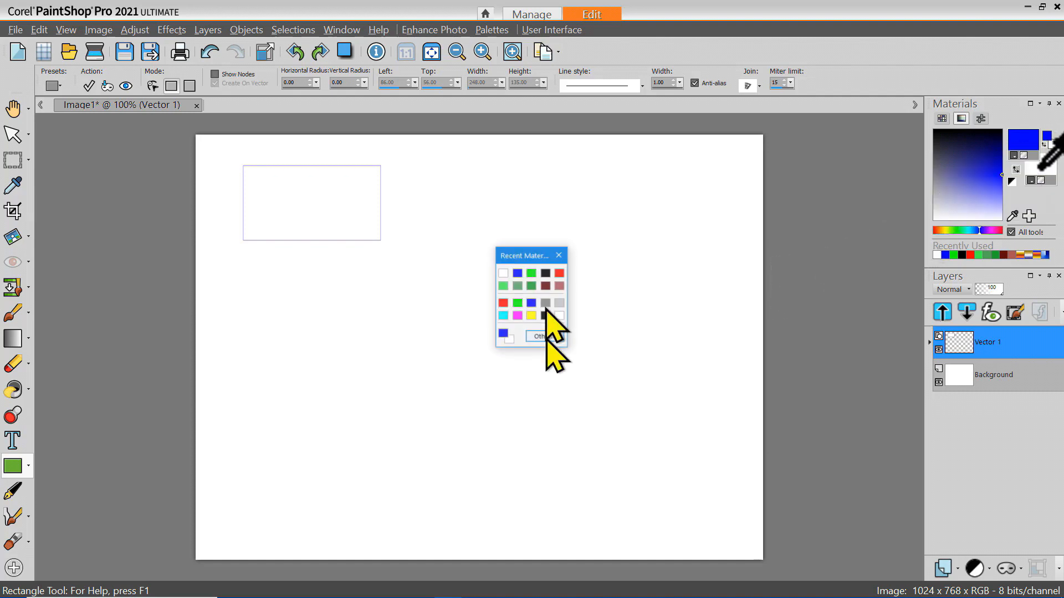
click(504, 303)
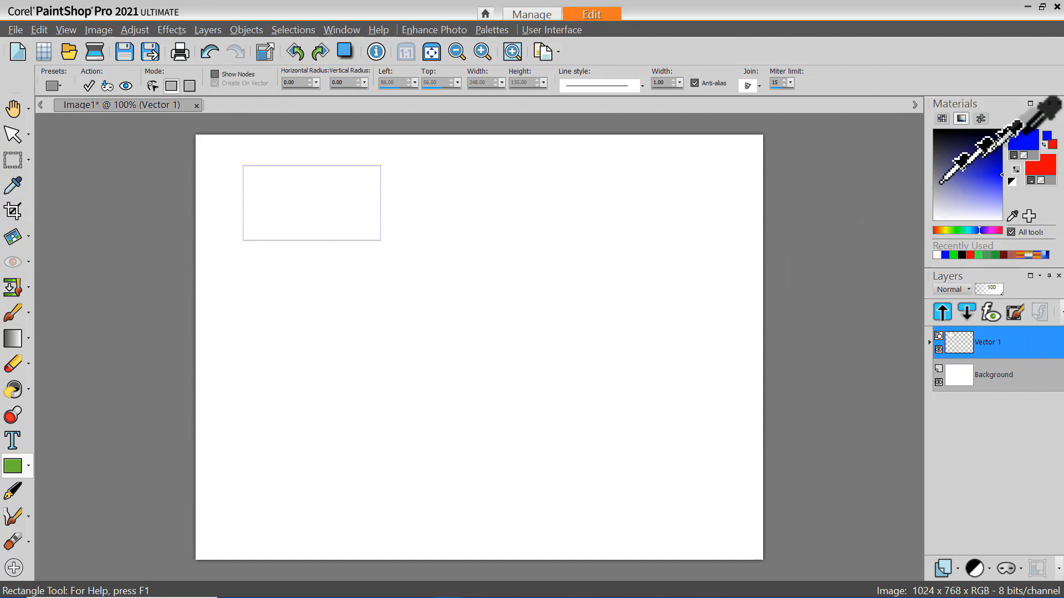
right_click(1029, 137)
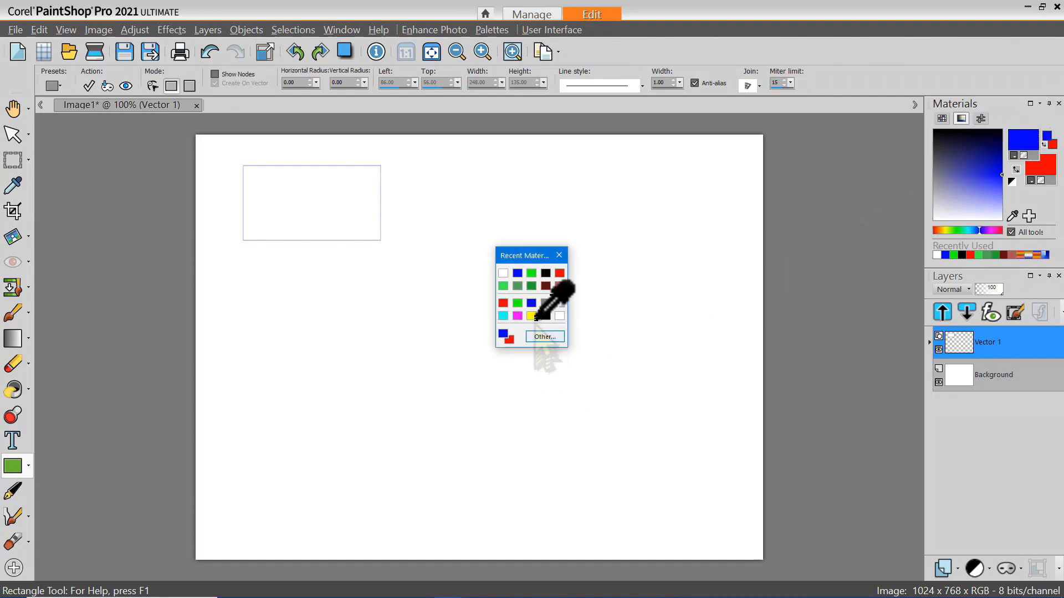
click(546, 274)
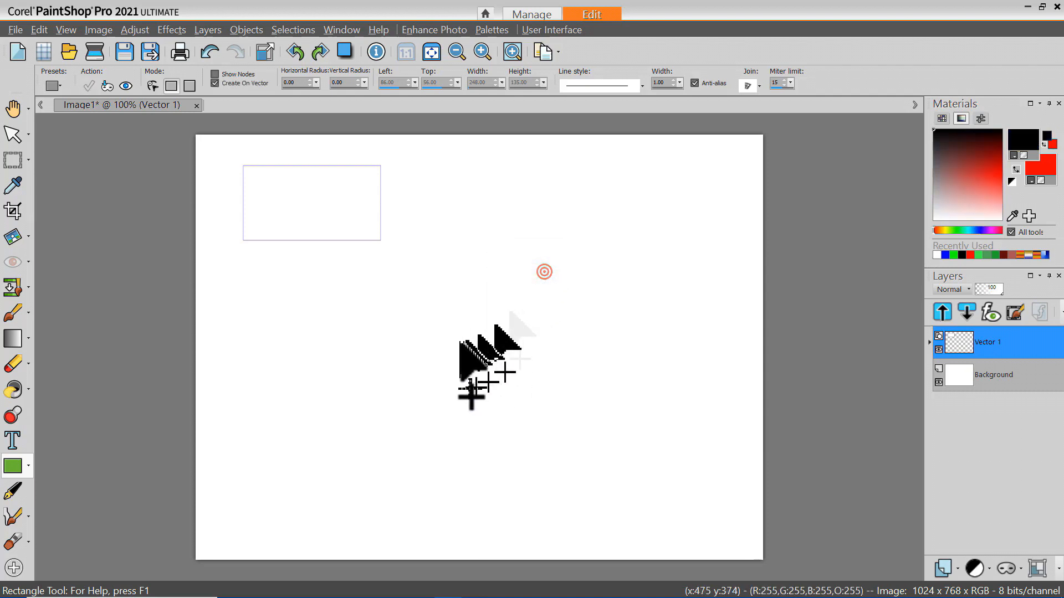
drag(395, 177, 475, 261)
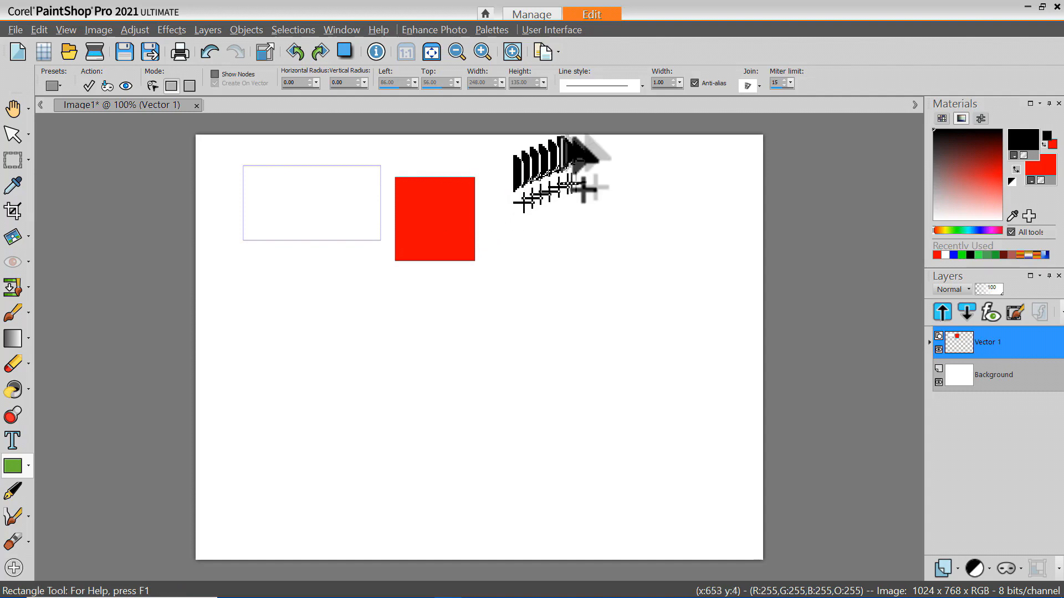
Step: Set the outline width to 8 and draw three rectangles of about 183 by 168, 158 by 42 and 144 by 144 pixels
click(672, 82)
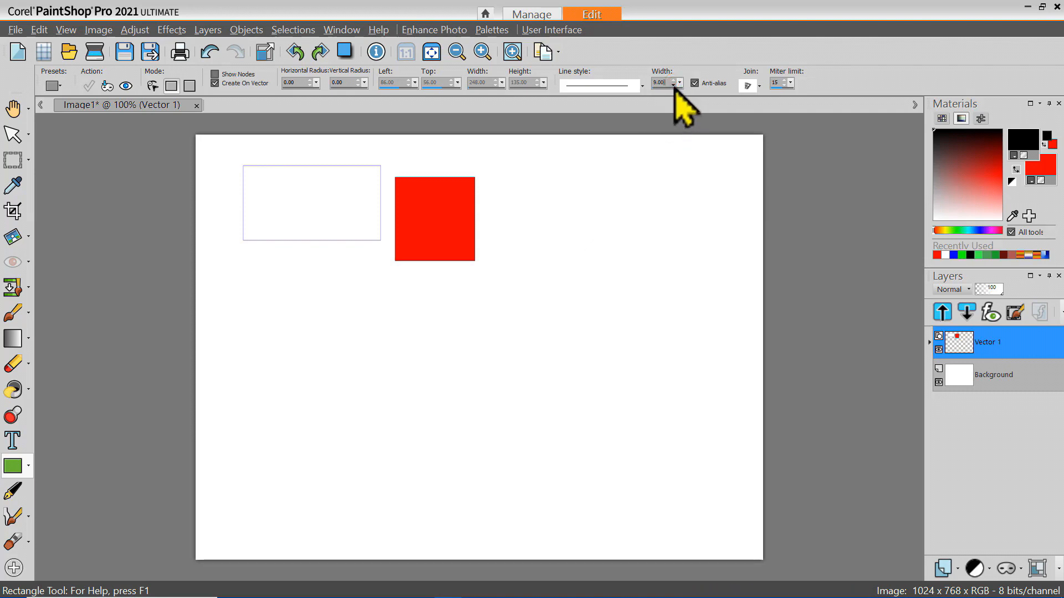
click(674, 85)
drag(518, 167, 620, 260)
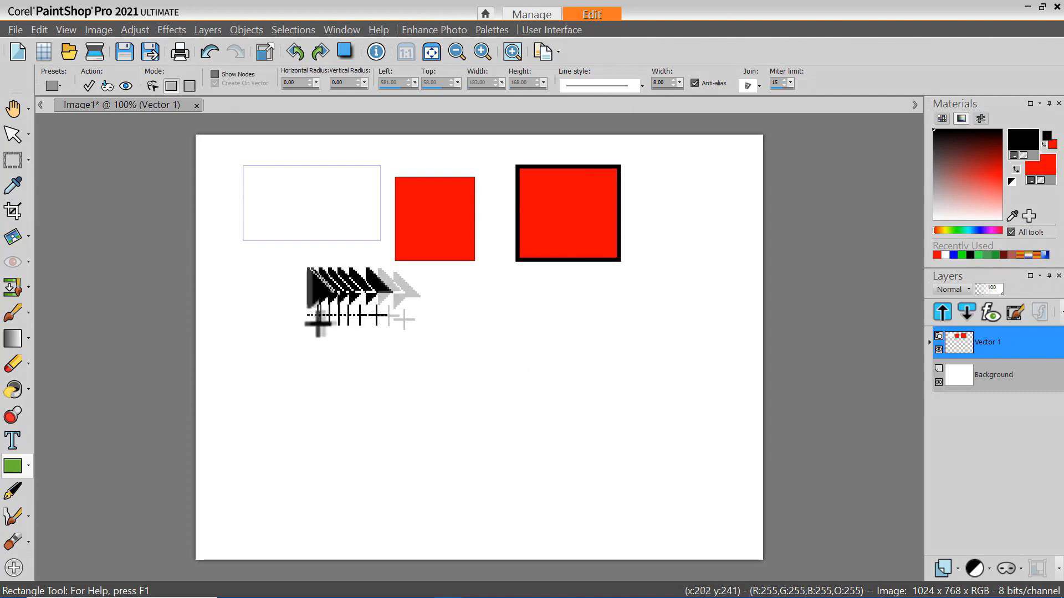
drag(280, 265, 368, 288)
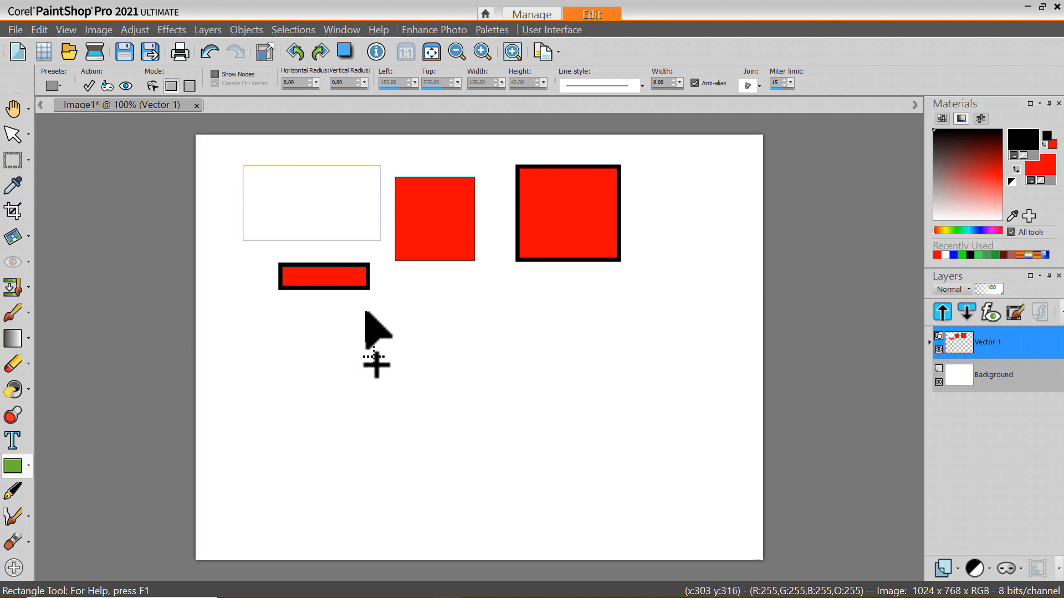
drag(253, 295, 334, 375)
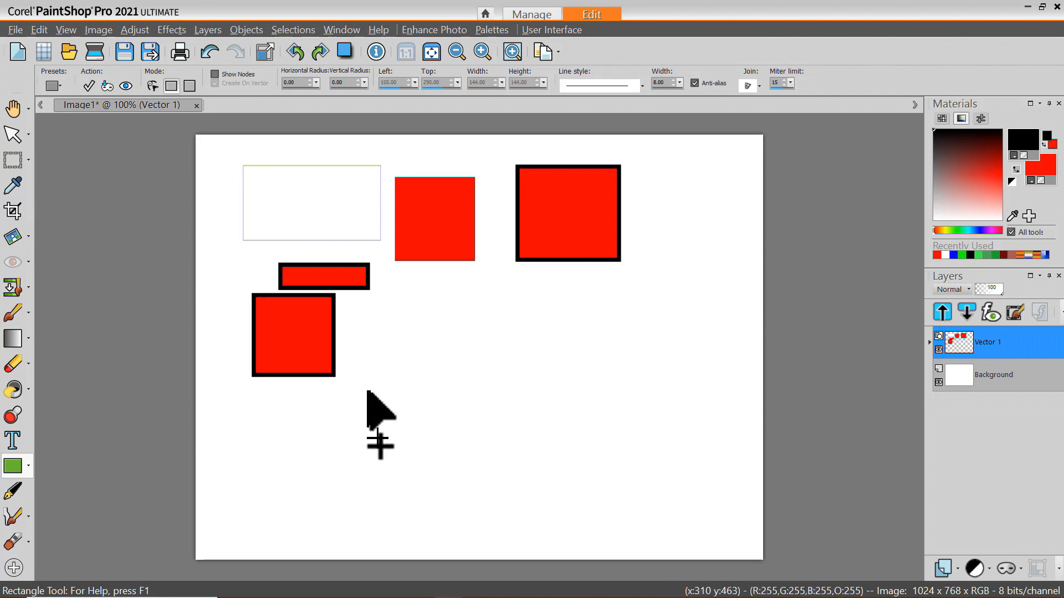
Step: Draw a green circle and a flat, wide green ellipse with blue outlines side by side in the canvas's middle, using the Ellipse tool
click(27, 464)
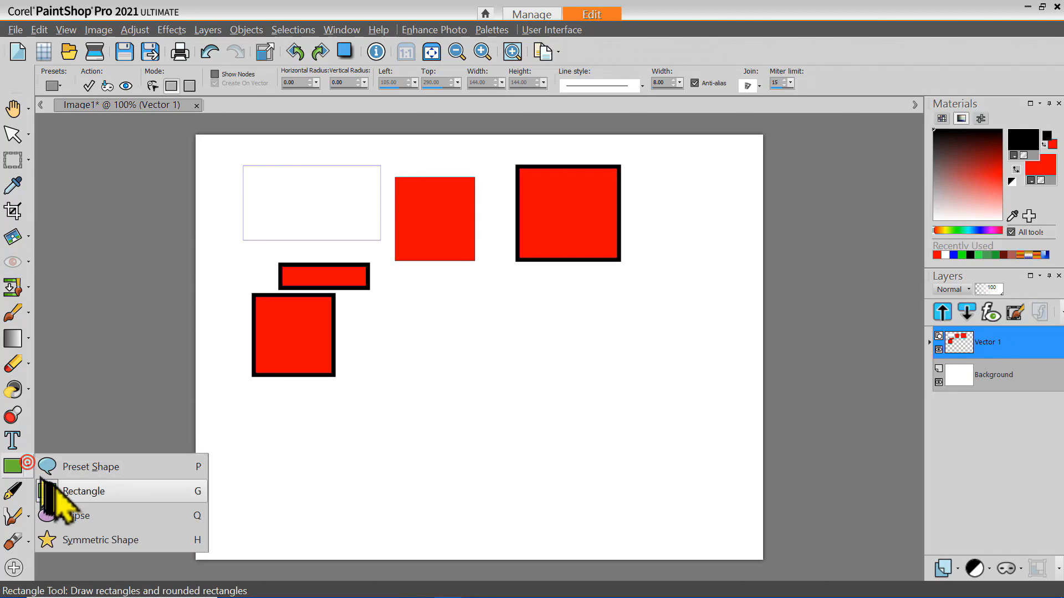
click(75, 516)
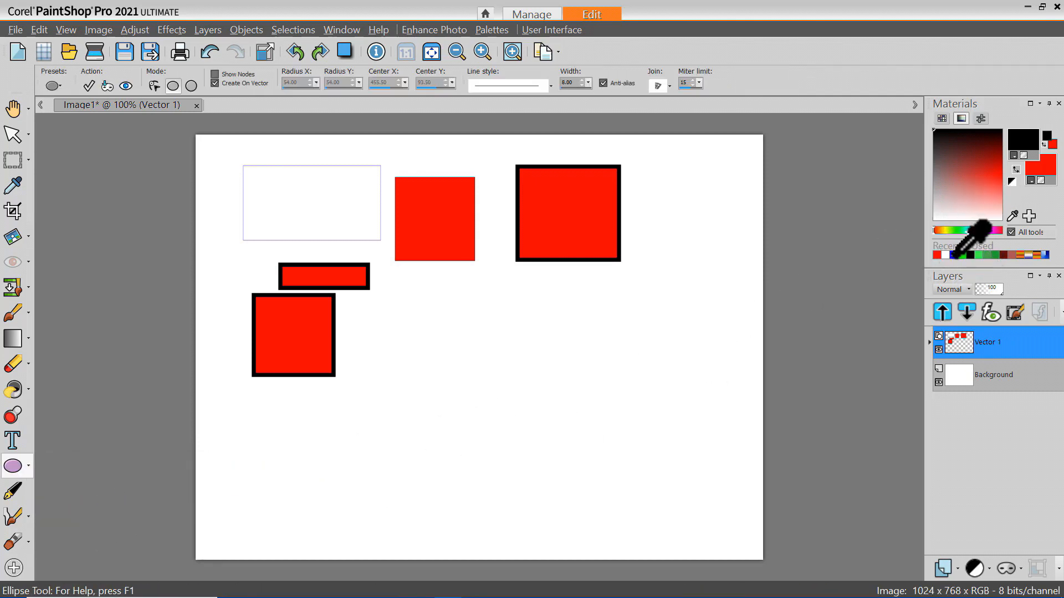
click(953, 254)
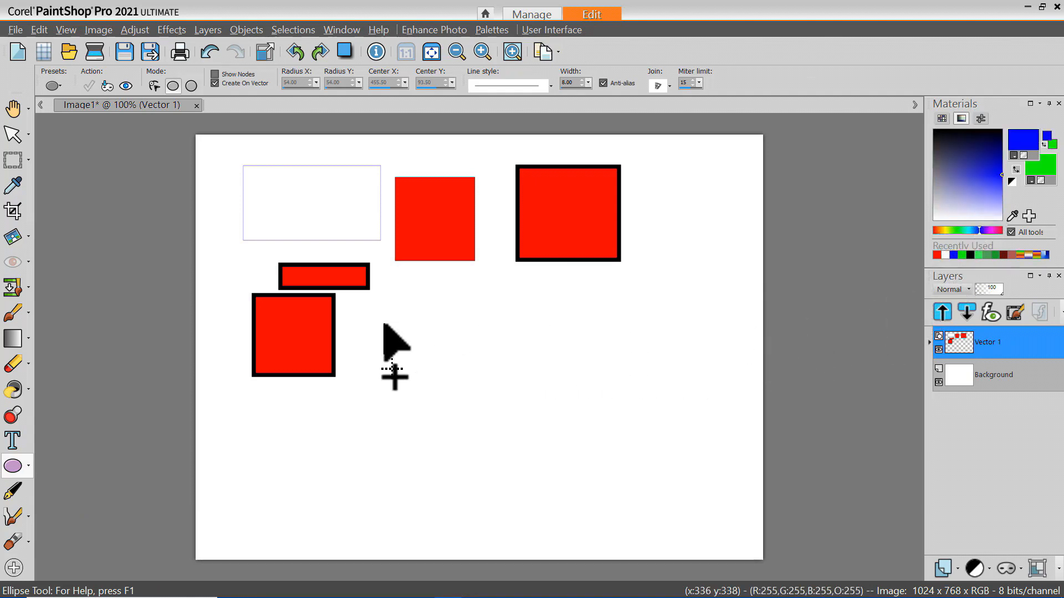
drag(389, 292, 487, 373)
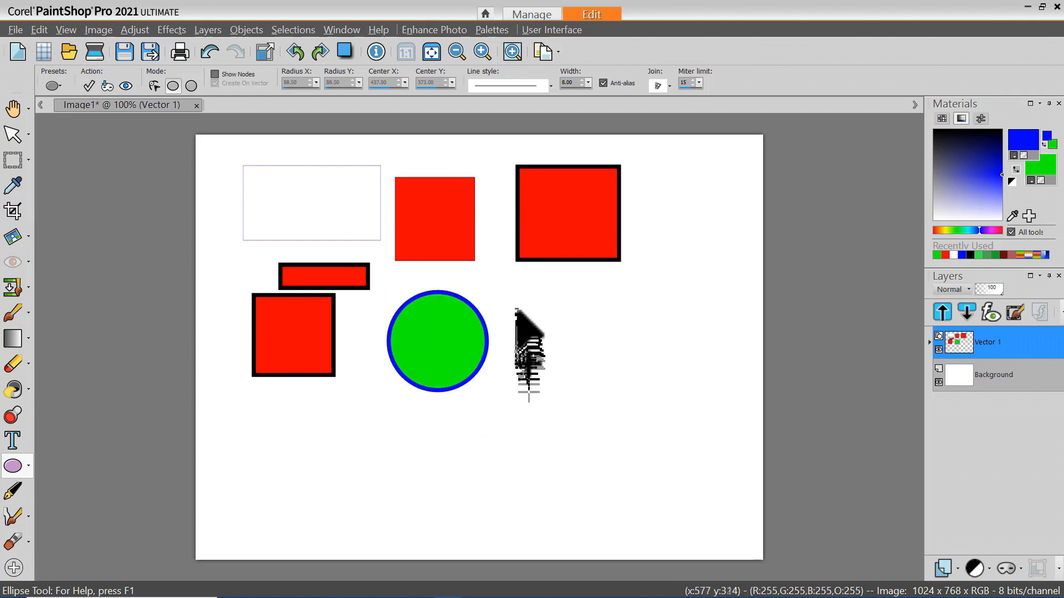
drag(515, 296, 651, 346)
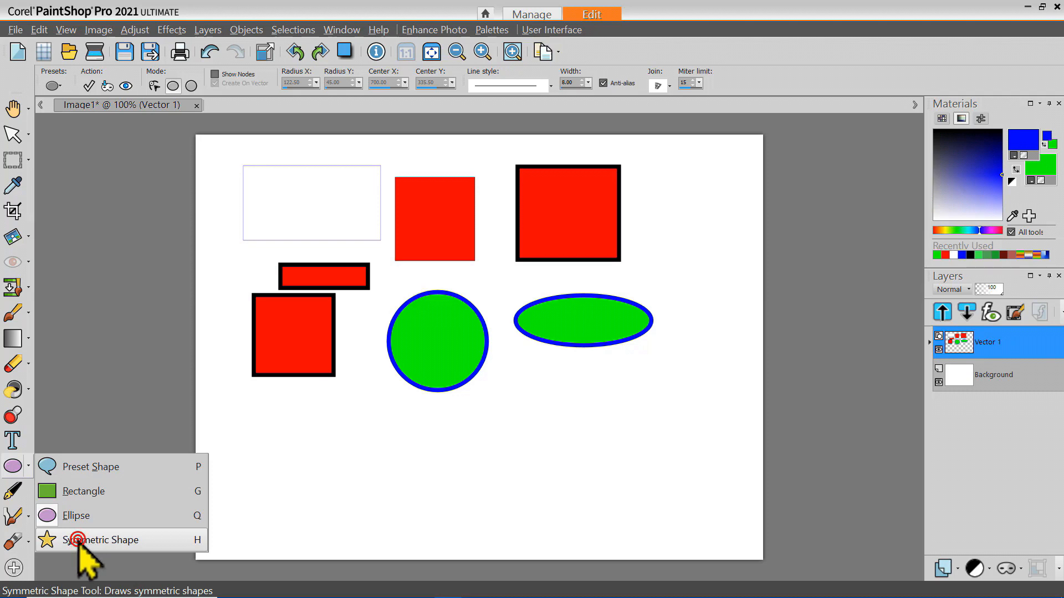
Step: Use the Symmetric Shape tool in polygon mode to draw a nine-sided polygon and a three-sided triangle below the red square
click(77, 541)
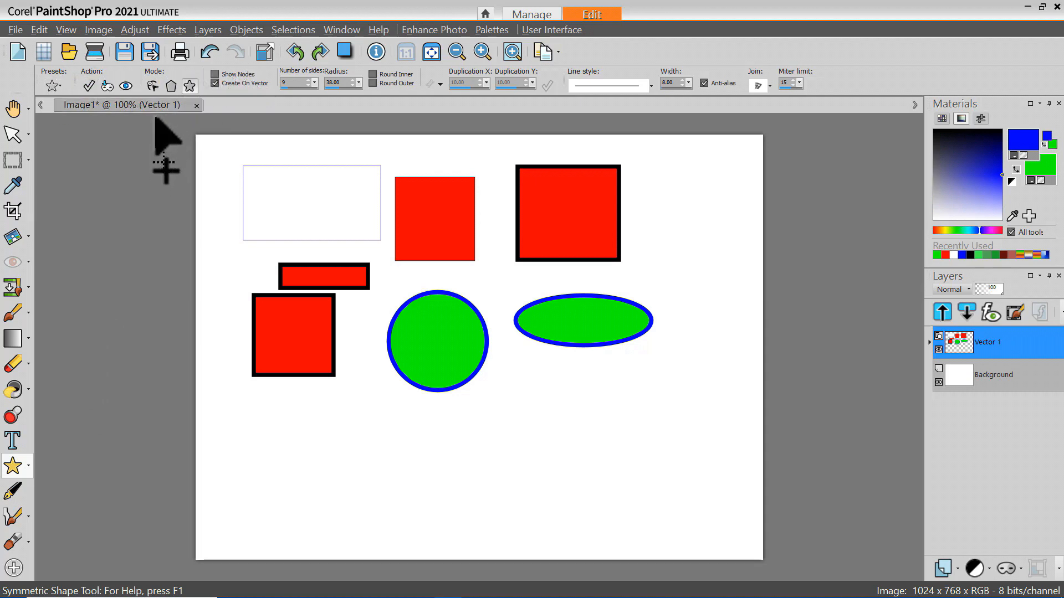
click(171, 86)
drag(240, 402, 299, 461)
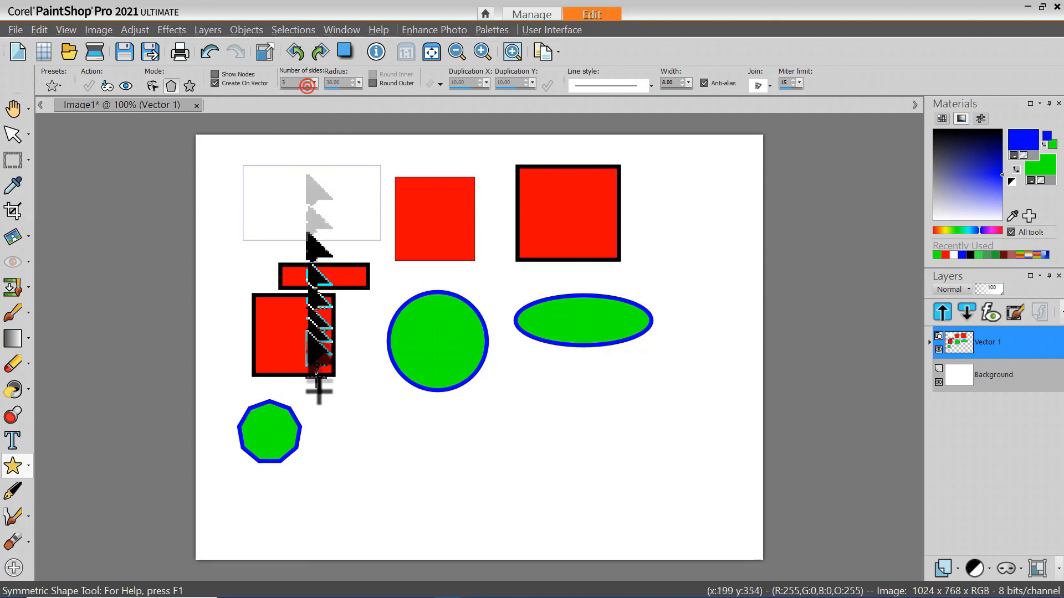
drag(314, 386, 408, 482)
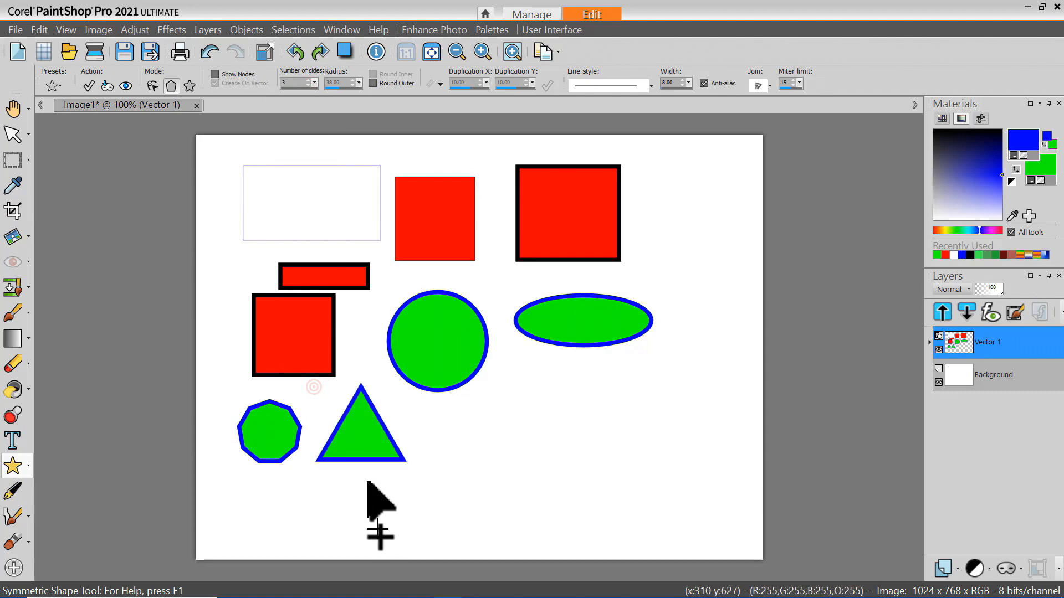
Step: Set the number of sides to 6 and draw a hexagon below the green circle
click(307, 81)
text(6)
drag(462, 389, 530, 460)
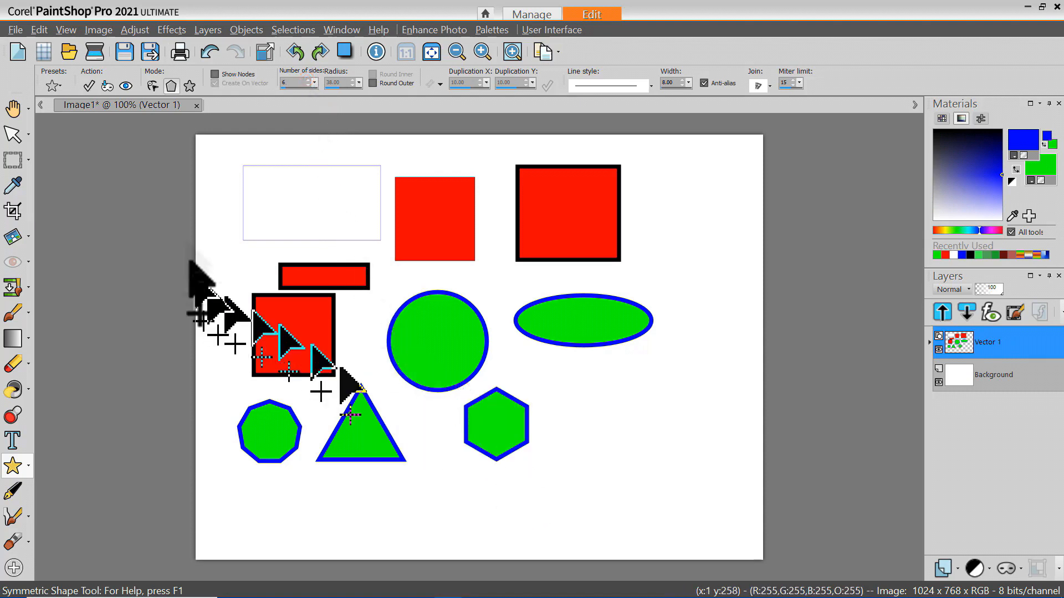
Step: Draw a large six-pointed star overlapping the ellipse and, with foreground and background colors swapped, a smaller star beside the hexagon
click(187, 84)
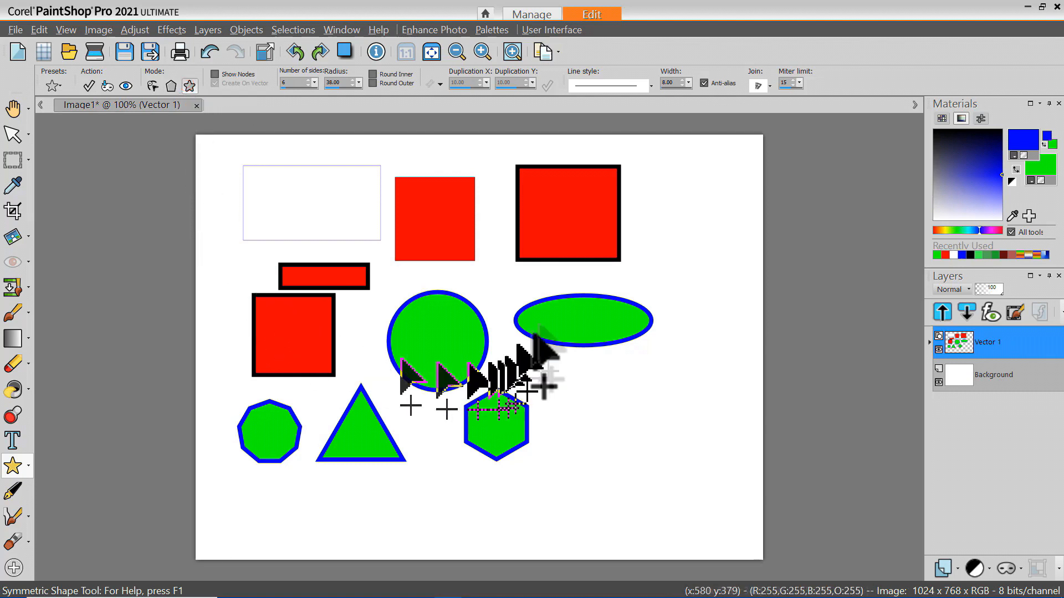
drag(586, 266, 723, 417)
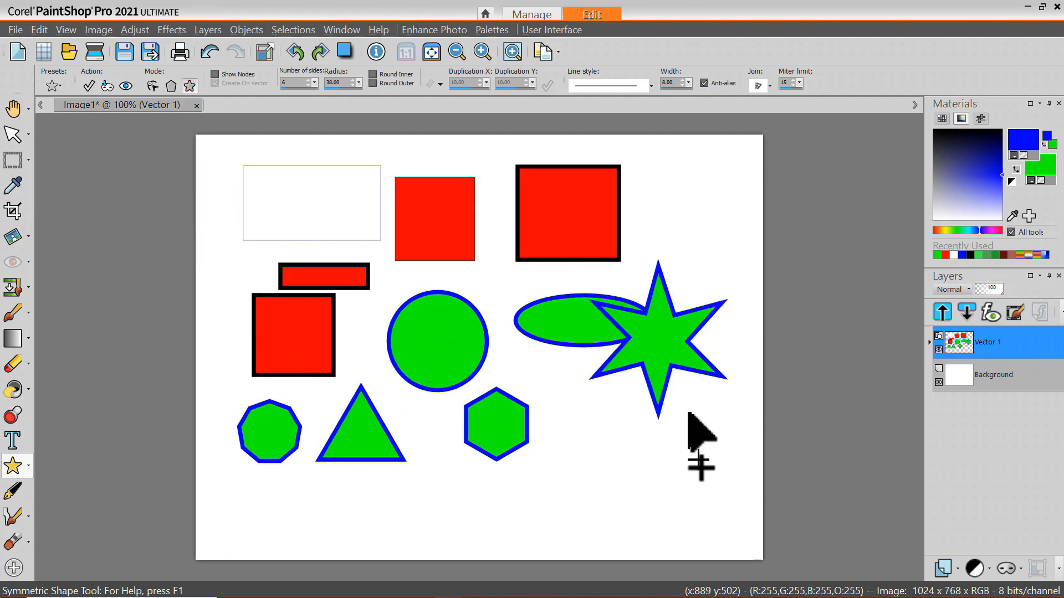
click(1016, 170)
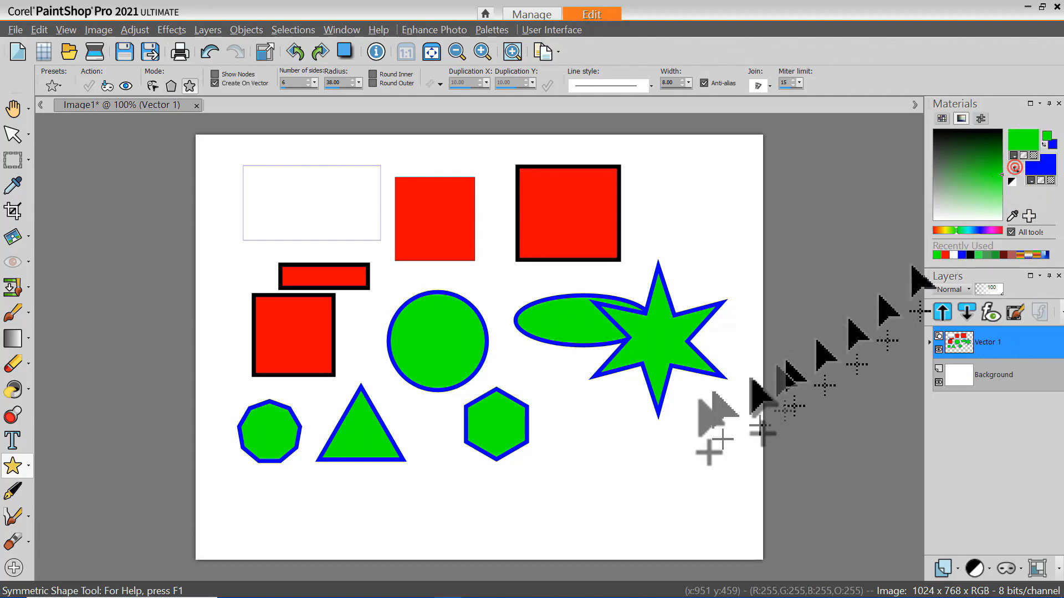
drag(569, 384, 652, 466)
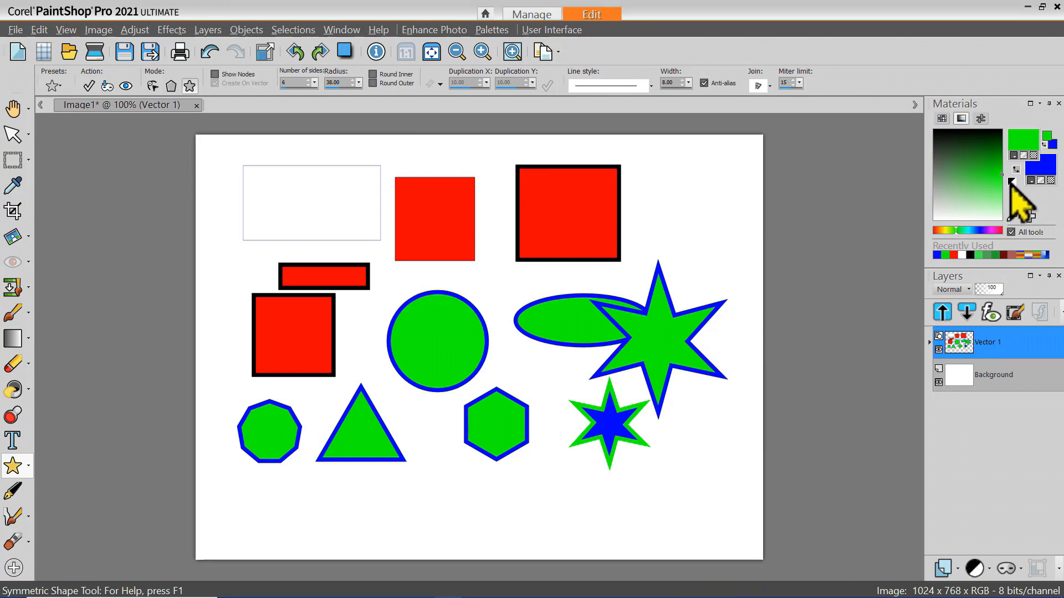
Step: Reset the foreground and background colors to black and white and clear all the drawn shapes from the canvas
click(1010, 182)
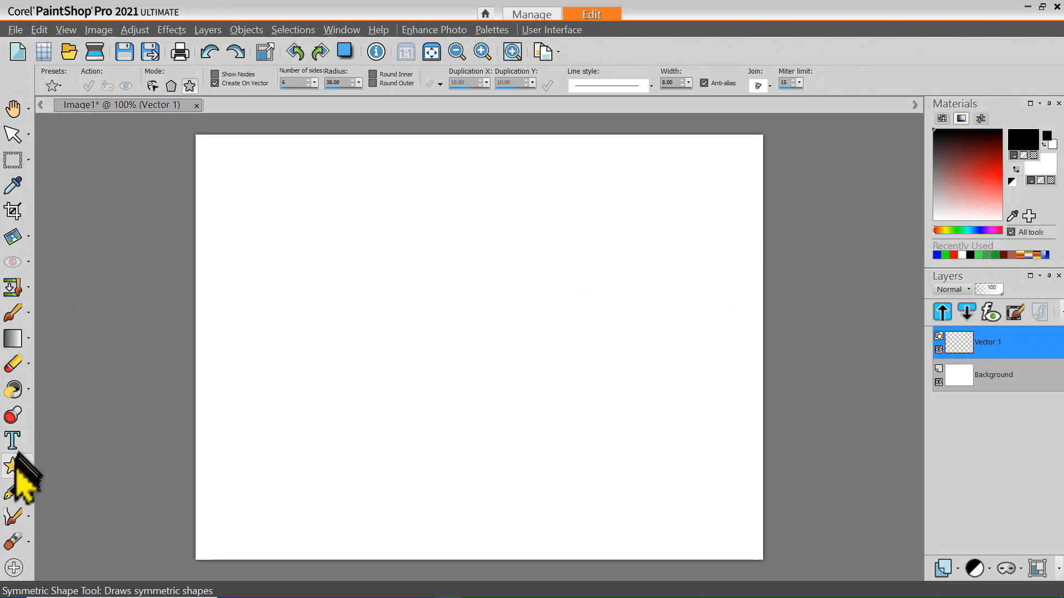
Step: Draw a six-pointed star with a black outline and white fill in the canvas's upper-left area using the Symmetric Shape tool
click(27, 466)
click(15, 465)
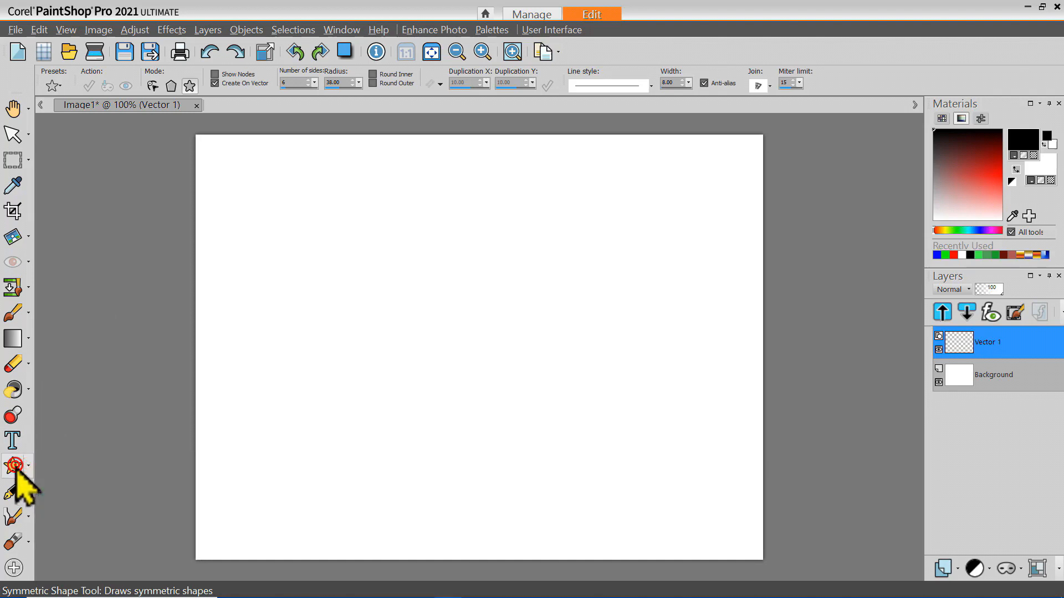
click(190, 86)
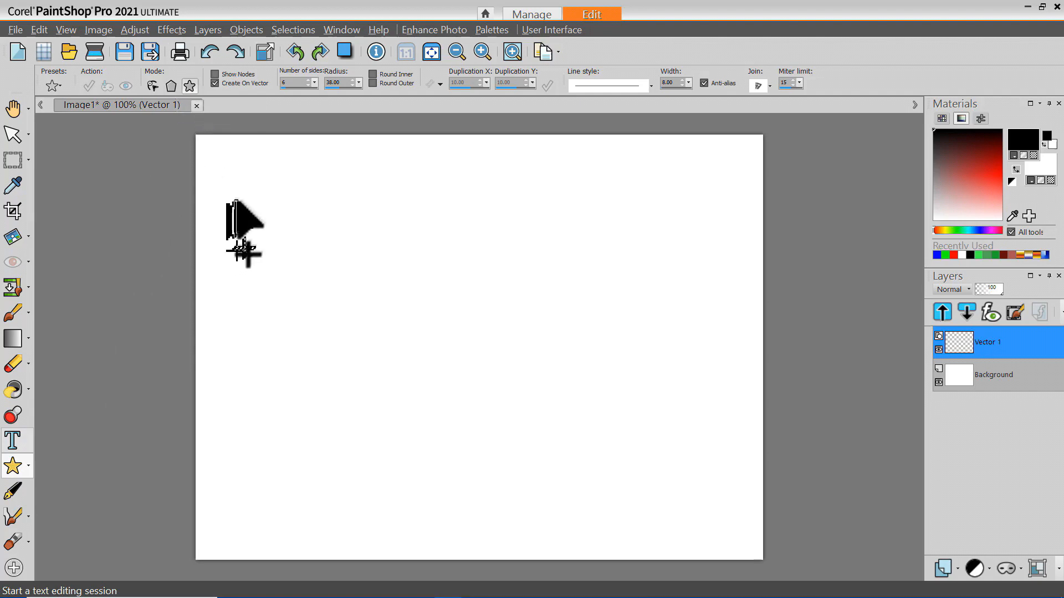
drag(245, 180, 315, 269)
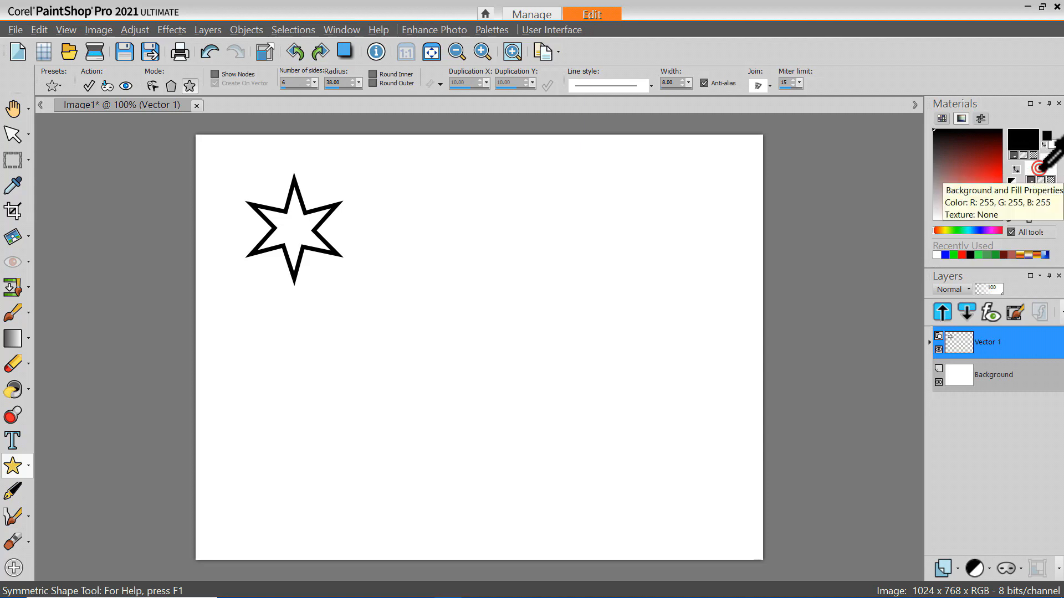
Step: Open the background fill's material properties and pick a medium crimson (#cb374f) on the color wheel at about half lightness
click(1040, 168)
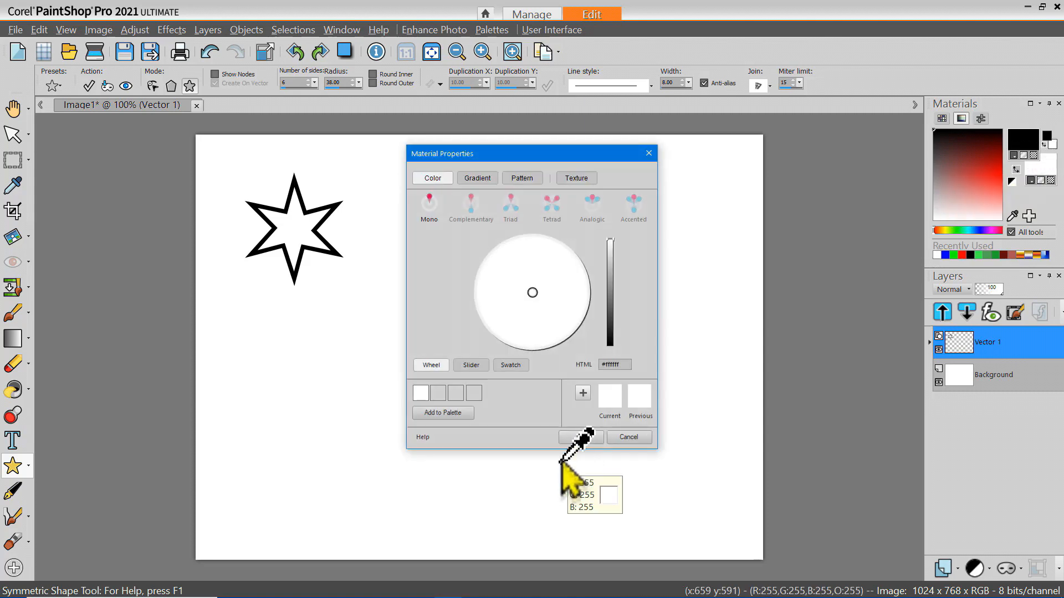
drag(525, 150, 579, 128)
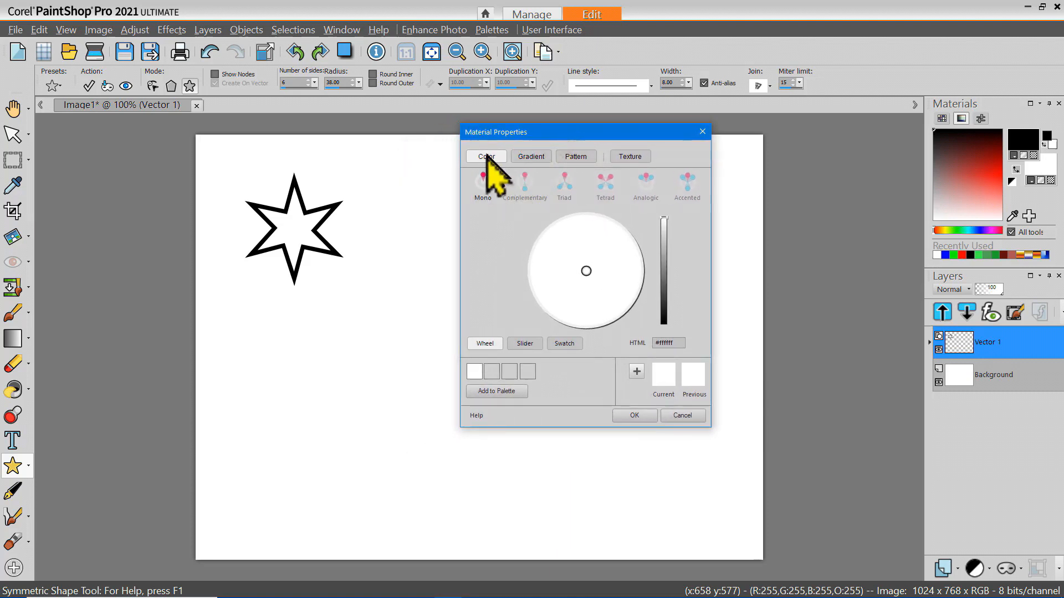
click(659, 271)
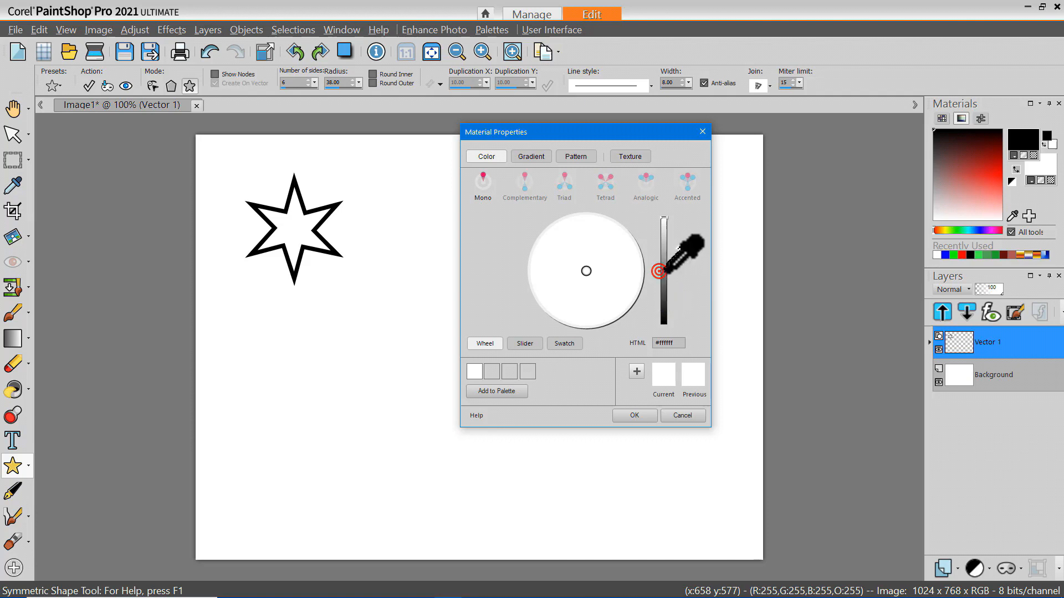
drag(586, 272, 578, 242)
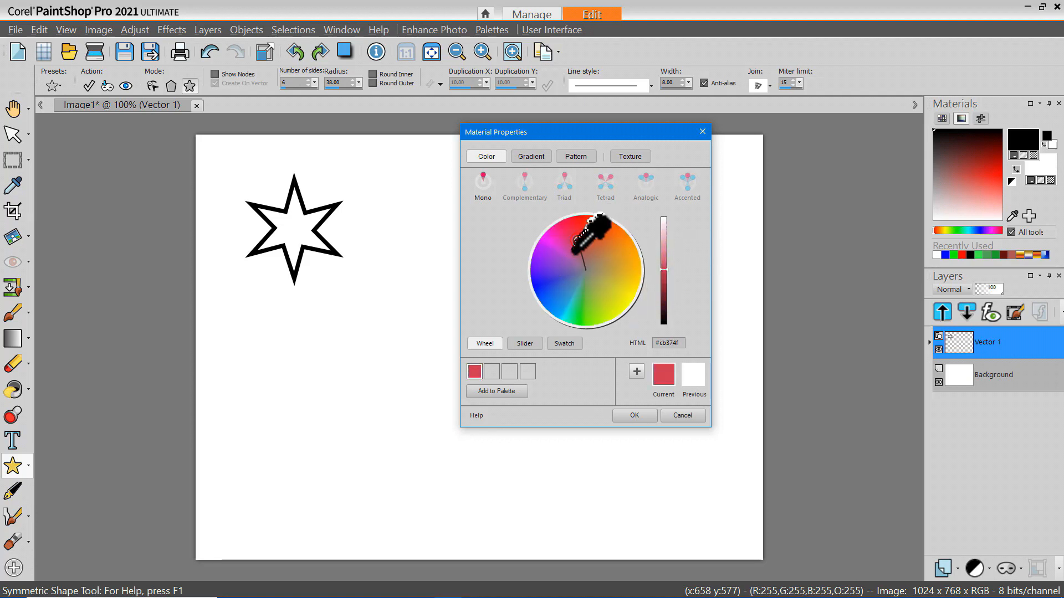
Step: Set the background fill to the autumn gradient preset in circular style and draw a six-pointed star beside the white one
click(529, 156)
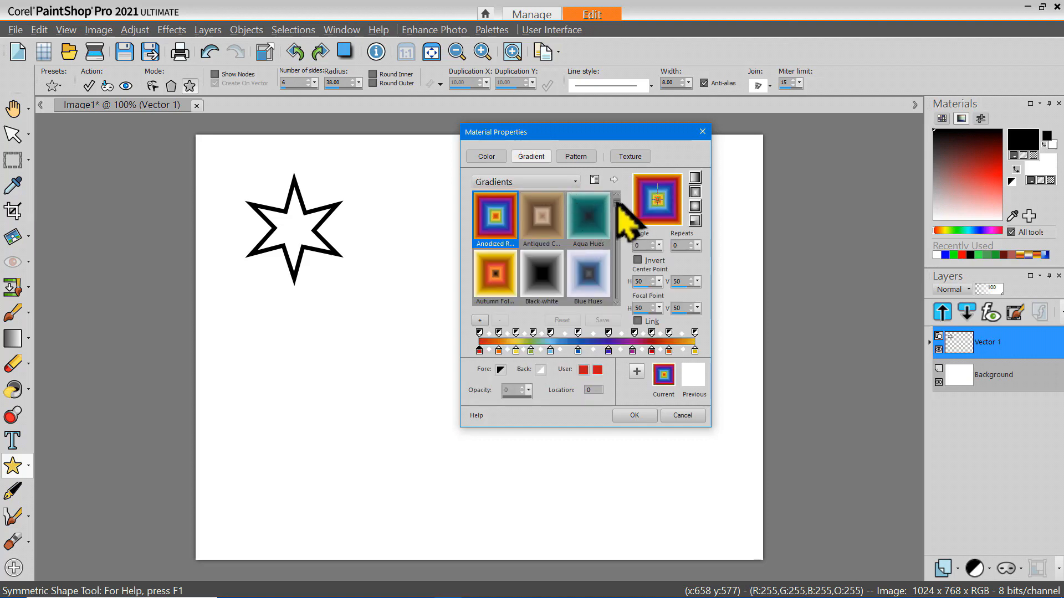
mouse_move(617, 200)
mouse_down()
mouse_move(619, 237)
mouse_move(617, 193)
mouse_up()
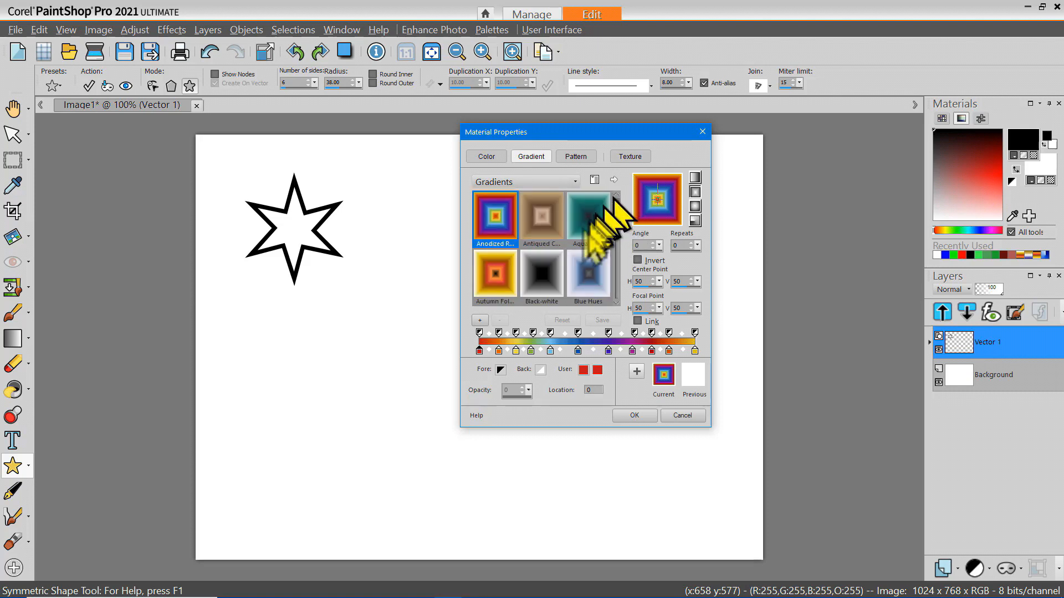
click(492, 269)
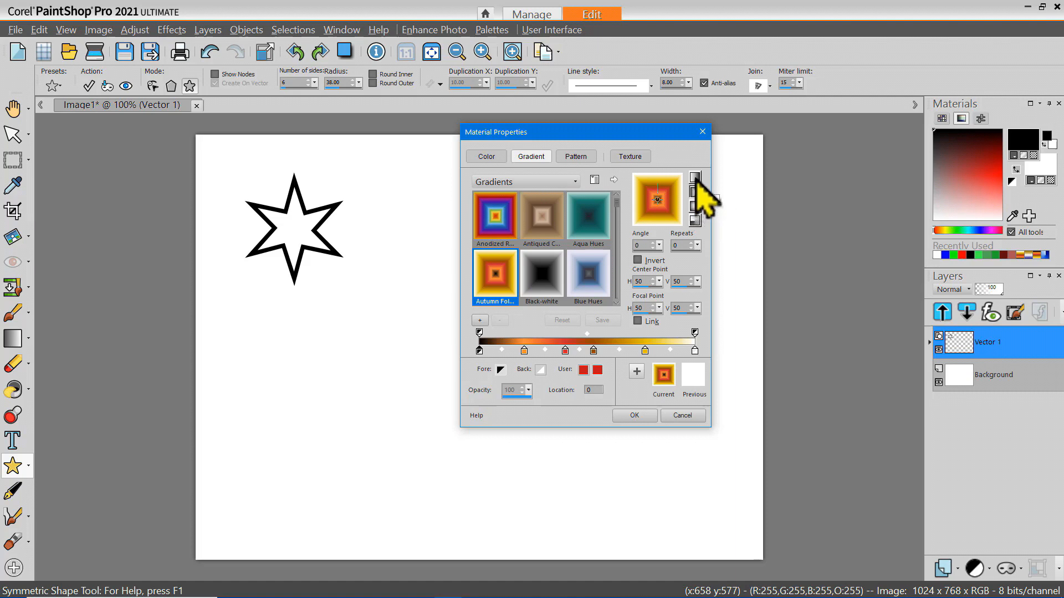
click(695, 206)
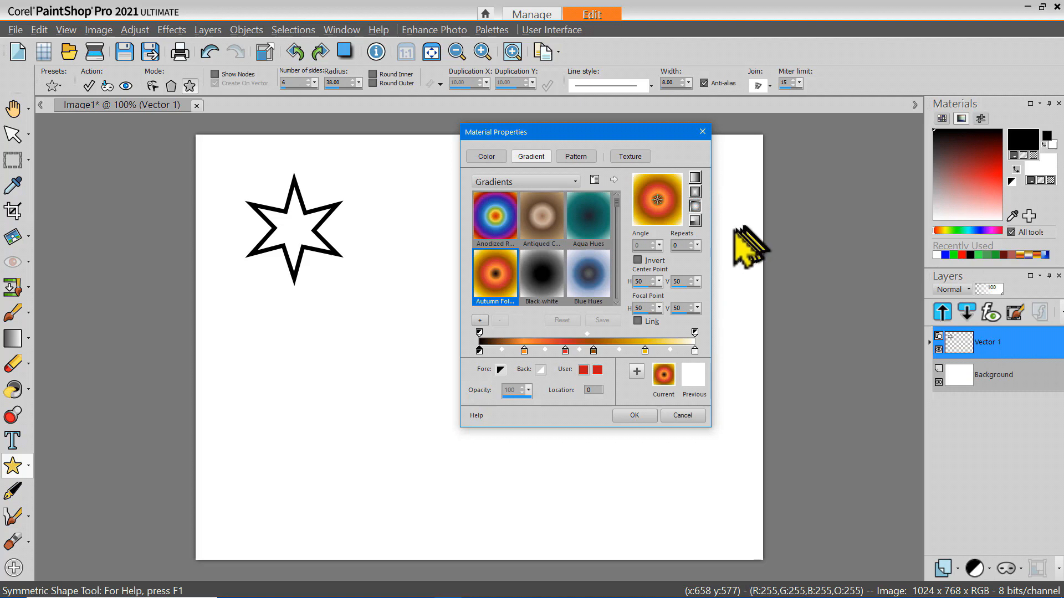
click(626, 417)
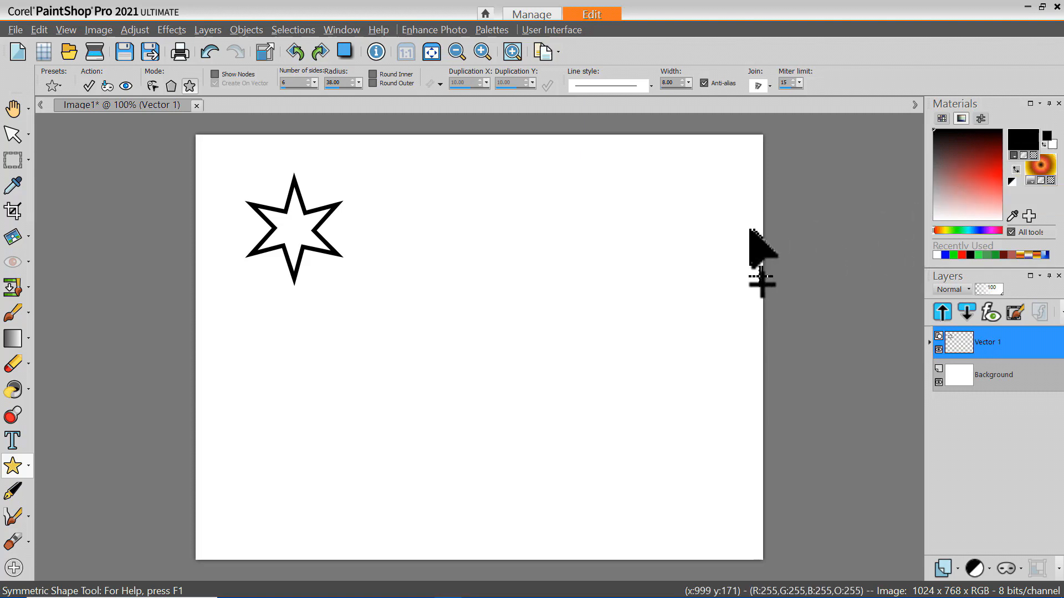
drag(404, 177, 515, 279)
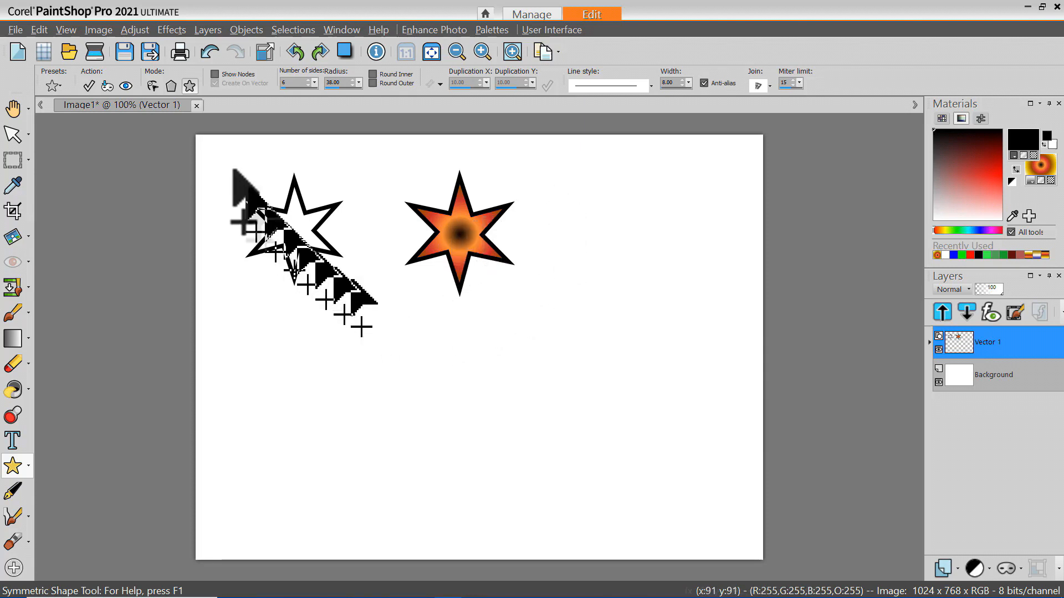
Step: Set the star shape to 10 sides with a red fill and draw large, small and medium stars in the canvas's empty areas
click(190, 85)
click(309, 81)
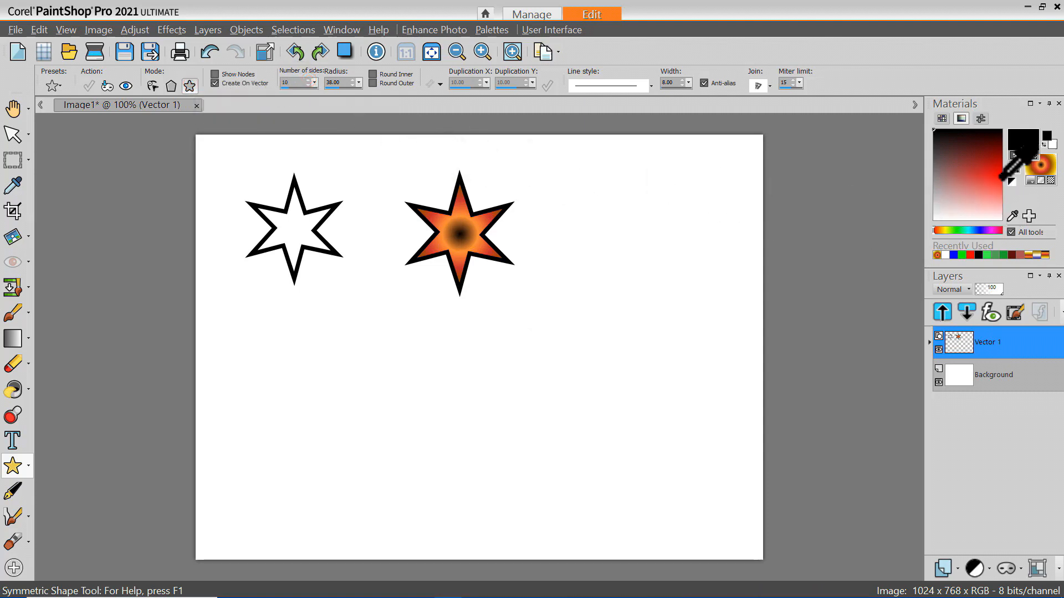
right_click(993, 170)
drag(528, 176, 643, 361)
drag(328, 298, 409, 383)
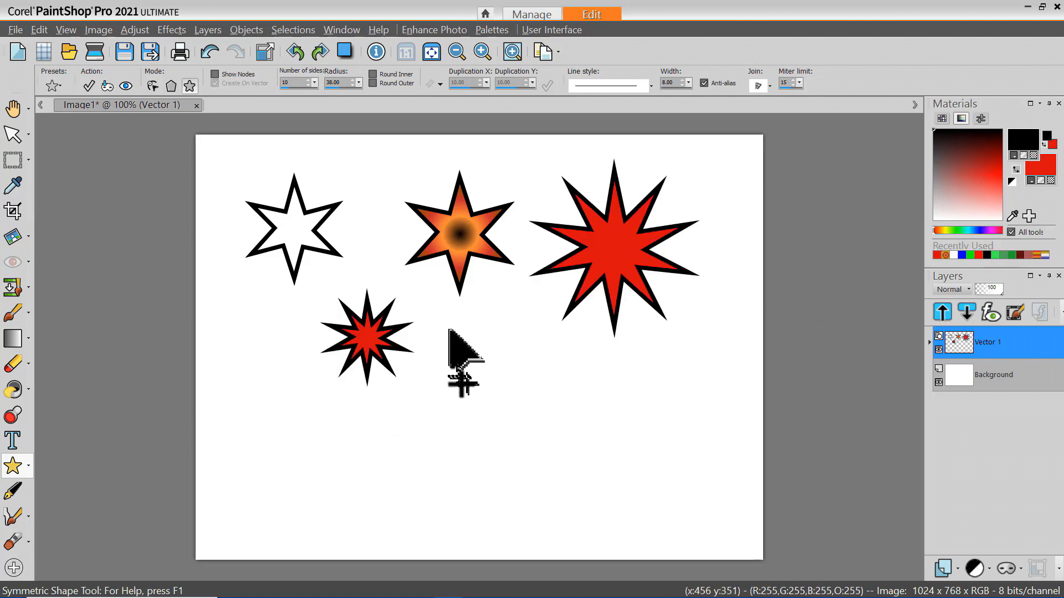
drag(431, 328, 540, 437)
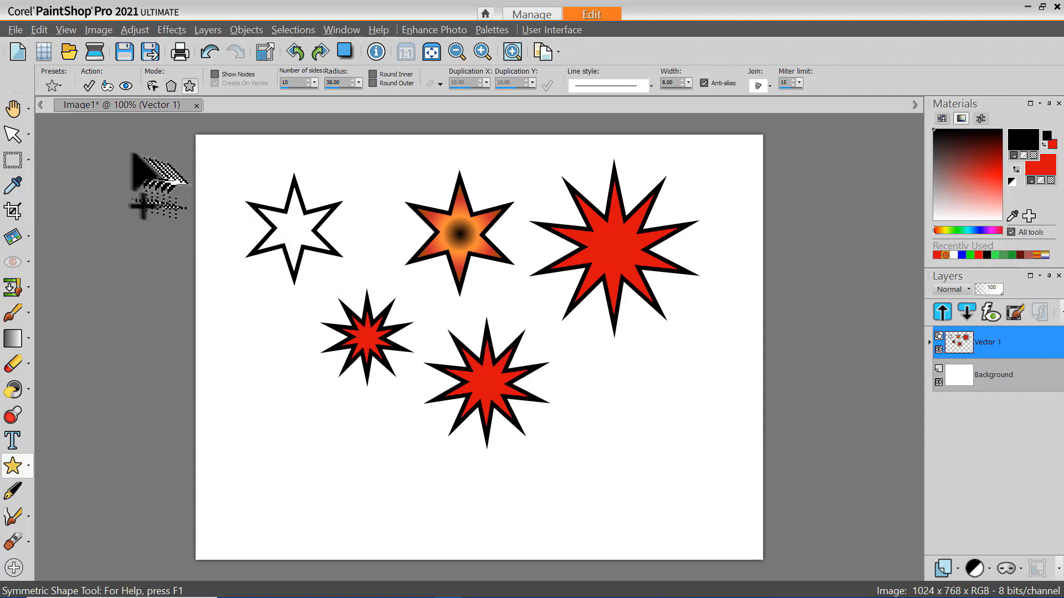
Step: Pick individual stars, then set the large ten-pointed red star's stroke width to 6.00 in its vector properties
click(12, 135)
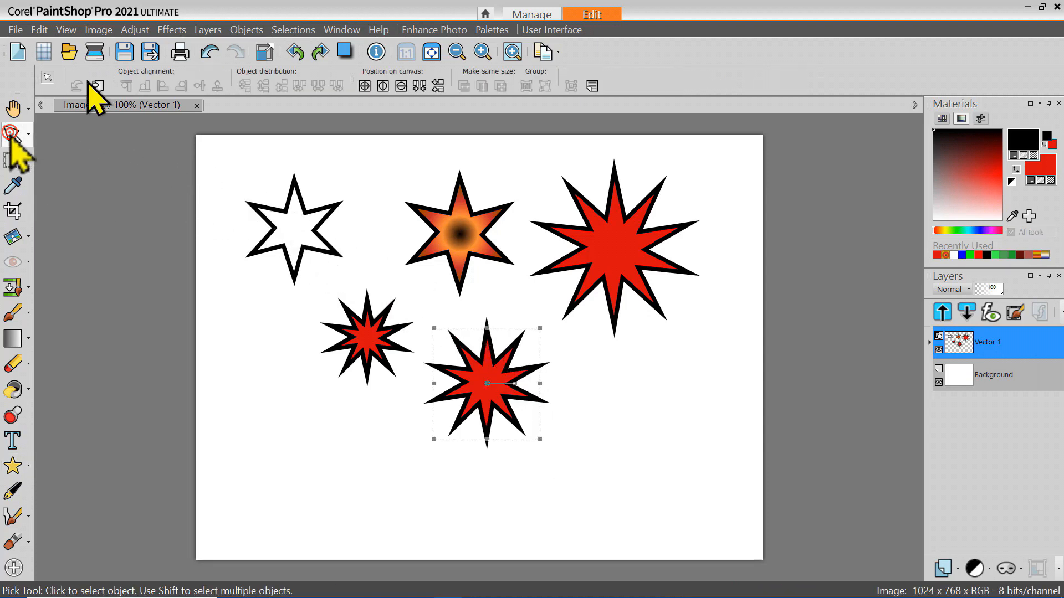
click(311, 244)
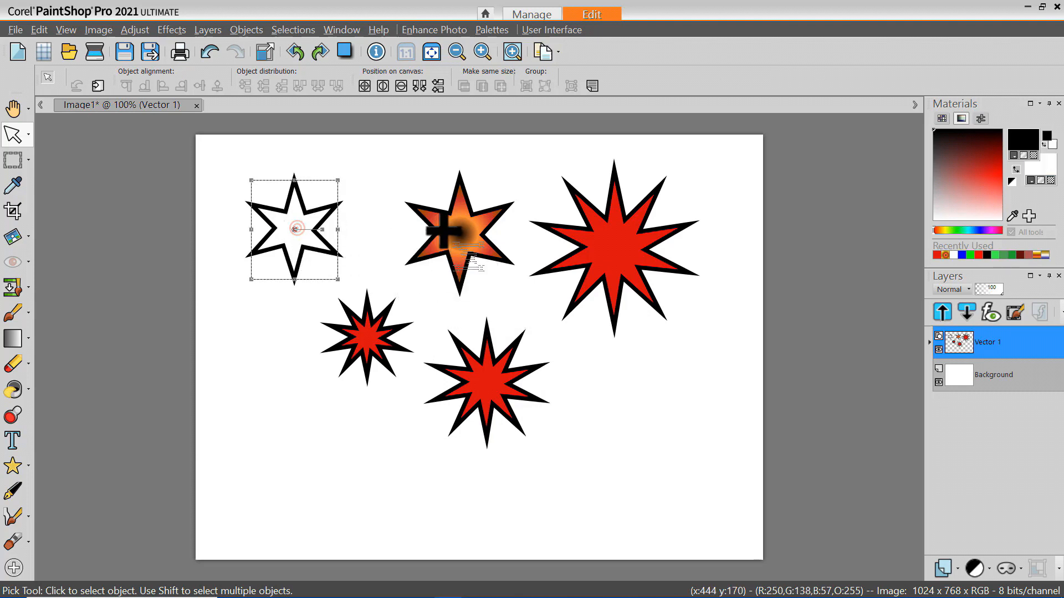
click(442, 228)
click(624, 261)
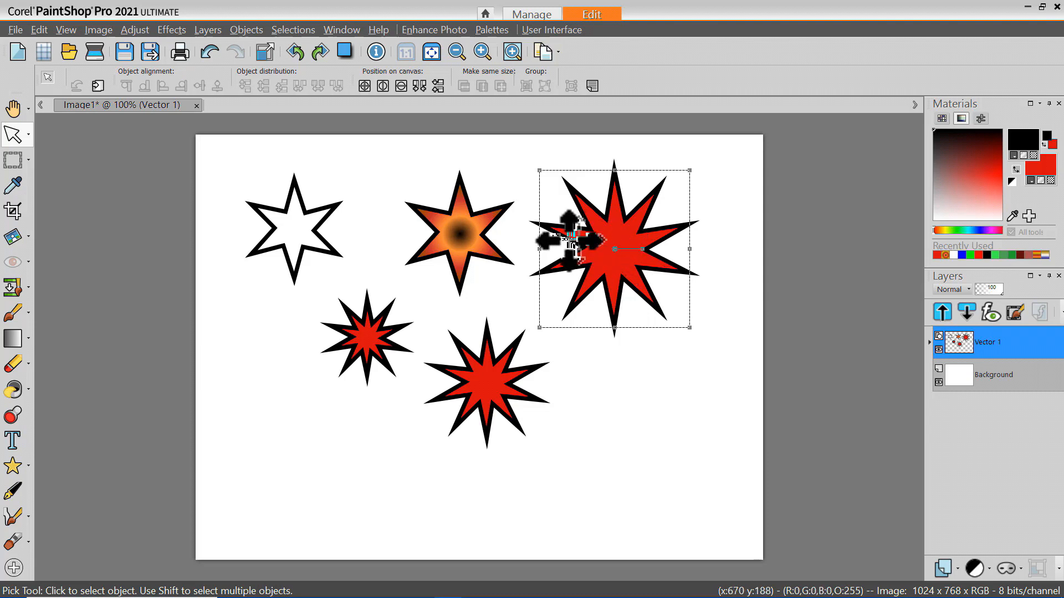
double_click(615, 252)
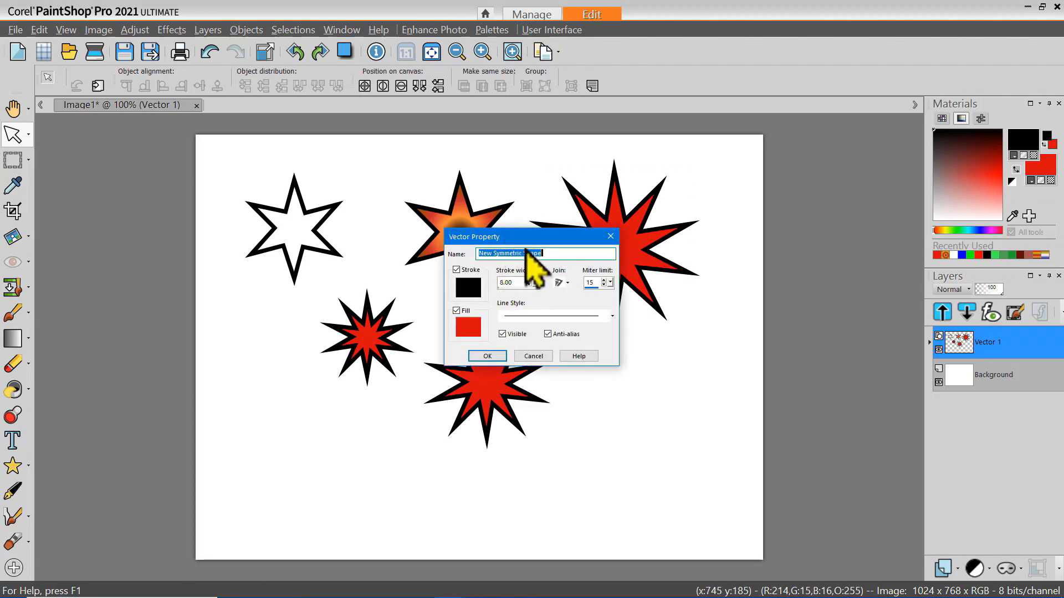
drag(531, 238, 553, 254)
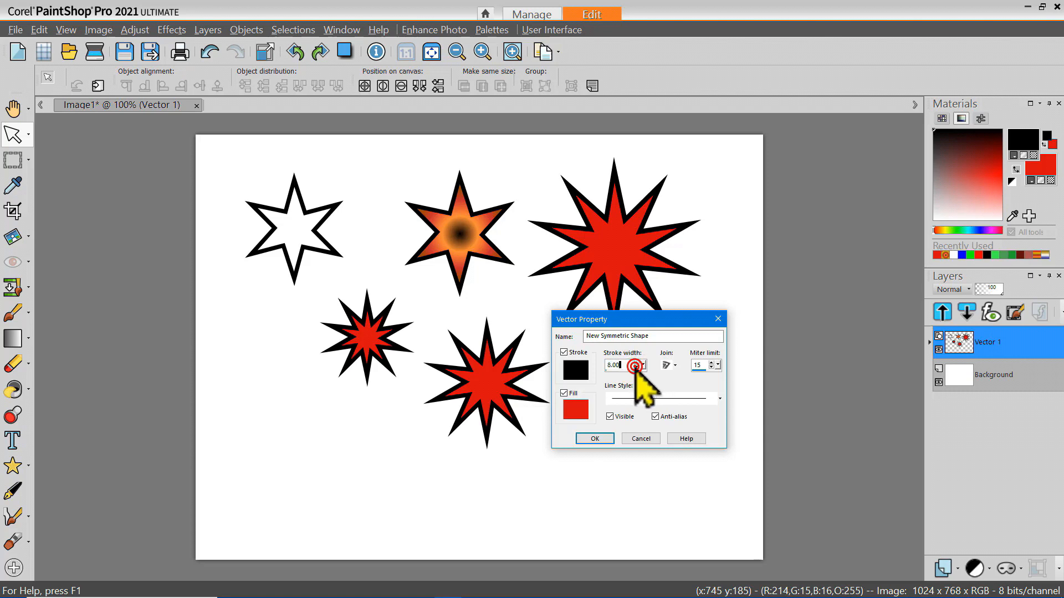
click(638, 368)
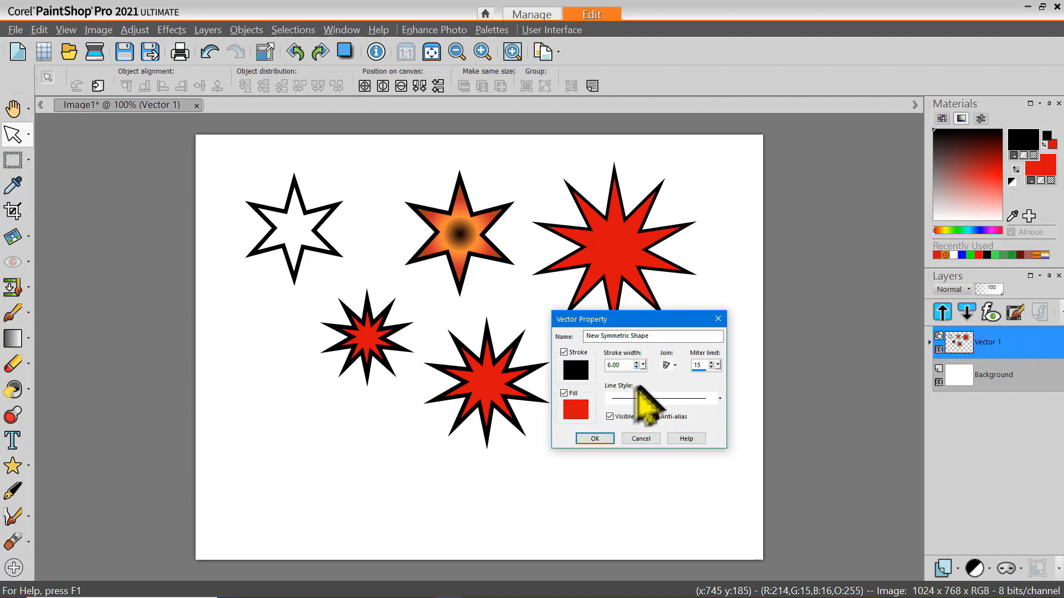
Step: Change the large star's fill to an olive yellow (#c6cb19) picked from the color wheel
click(575, 410)
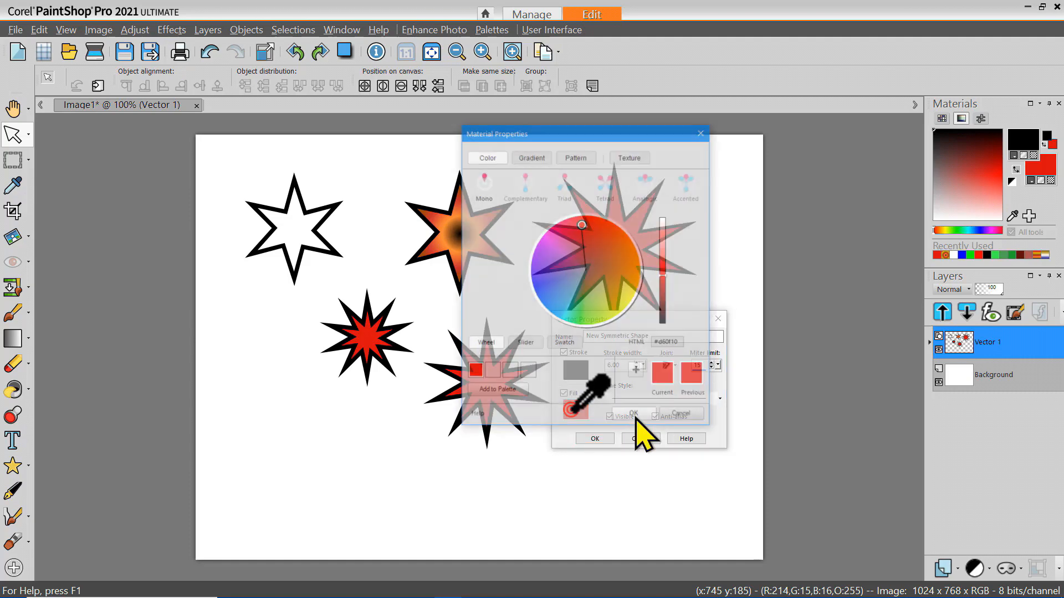
click(619, 298)
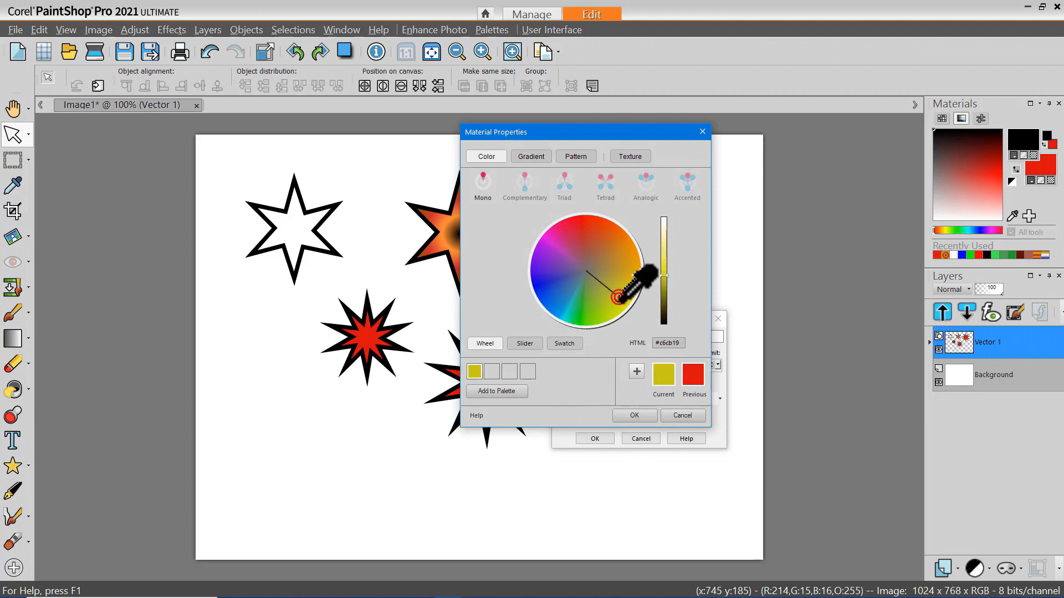
click(633, 416)
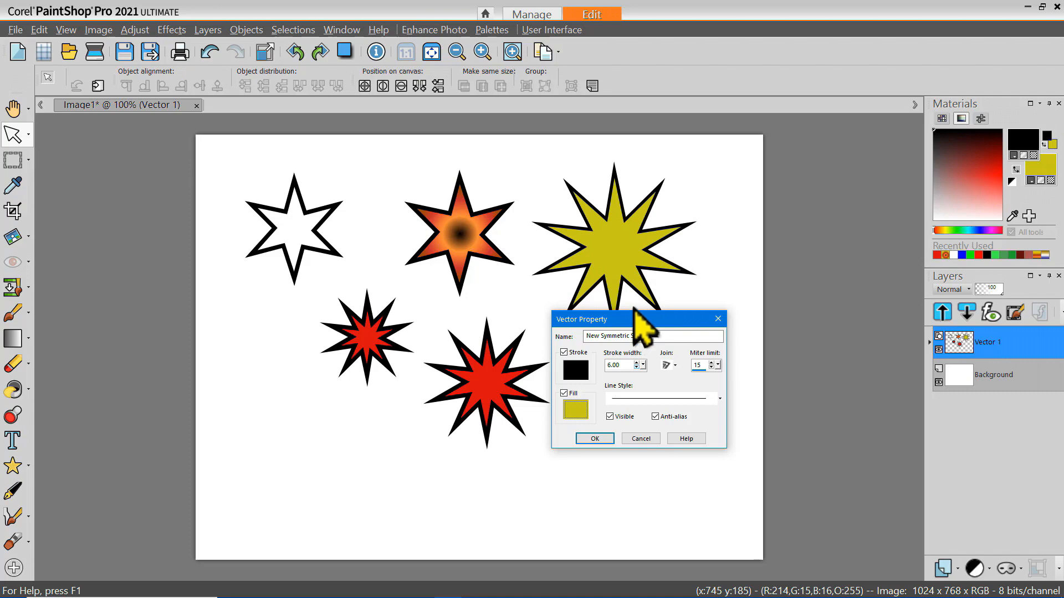
Step: Fill the large star with the rectangular Milkyway gradient and accept its vector properties
click(575, 409)
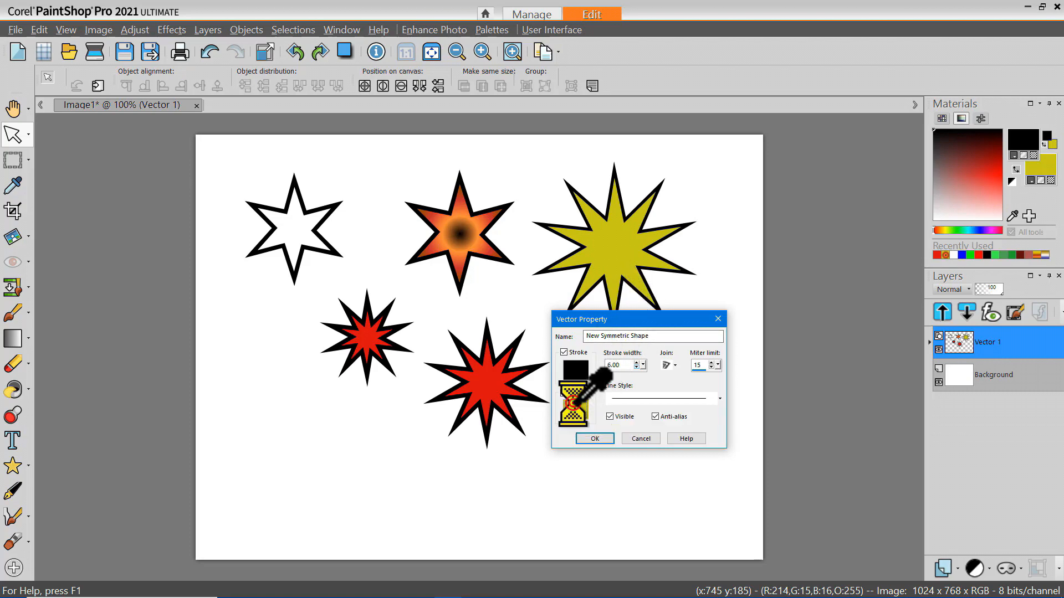
click(533, 152)
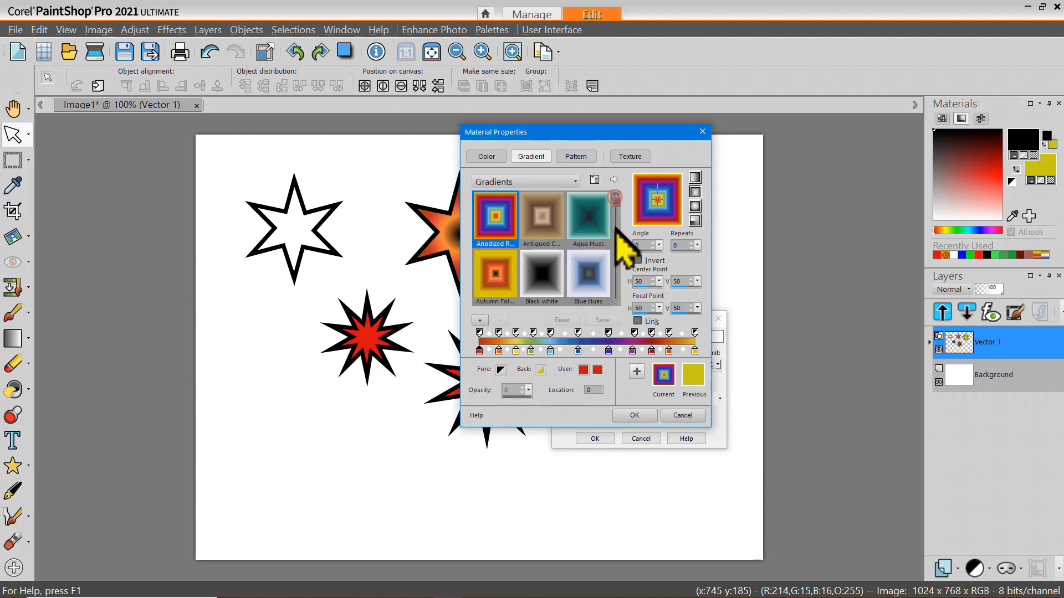
drag(616, 206, 617, 251)
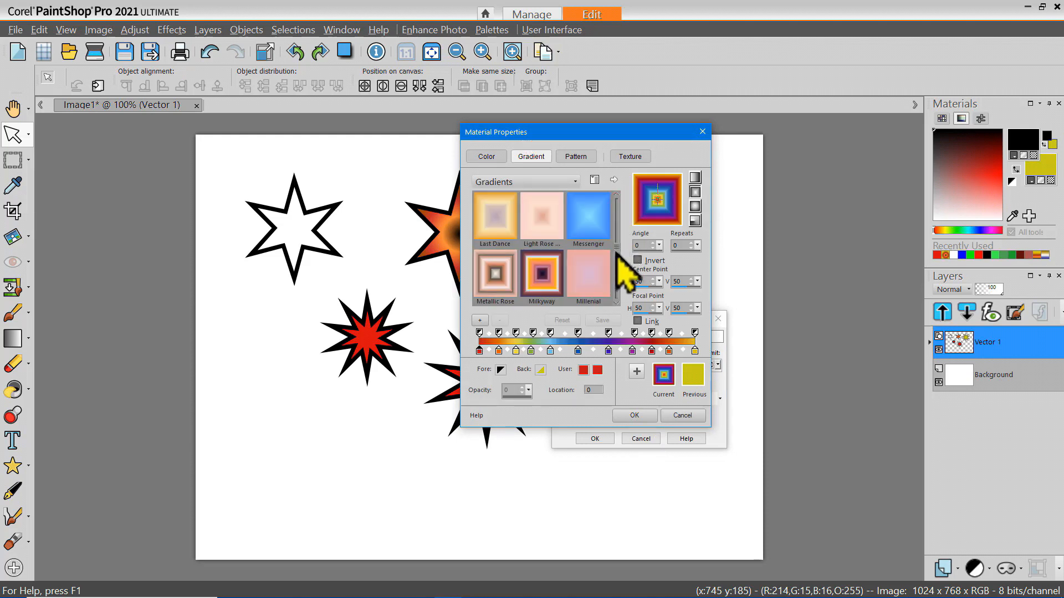
click(540, 272)
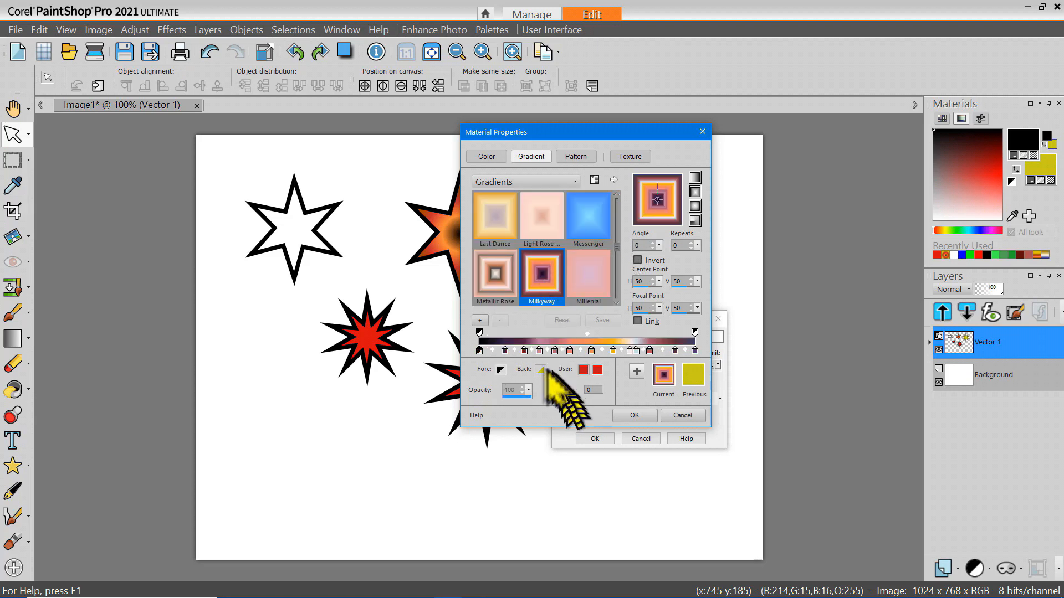
click(629, 413)
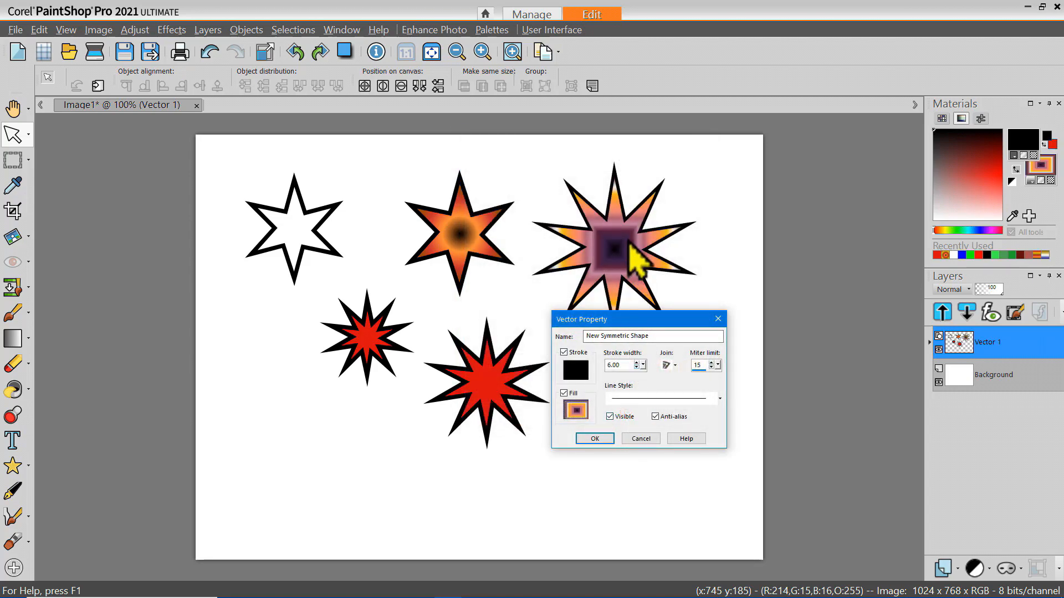
key(Return)
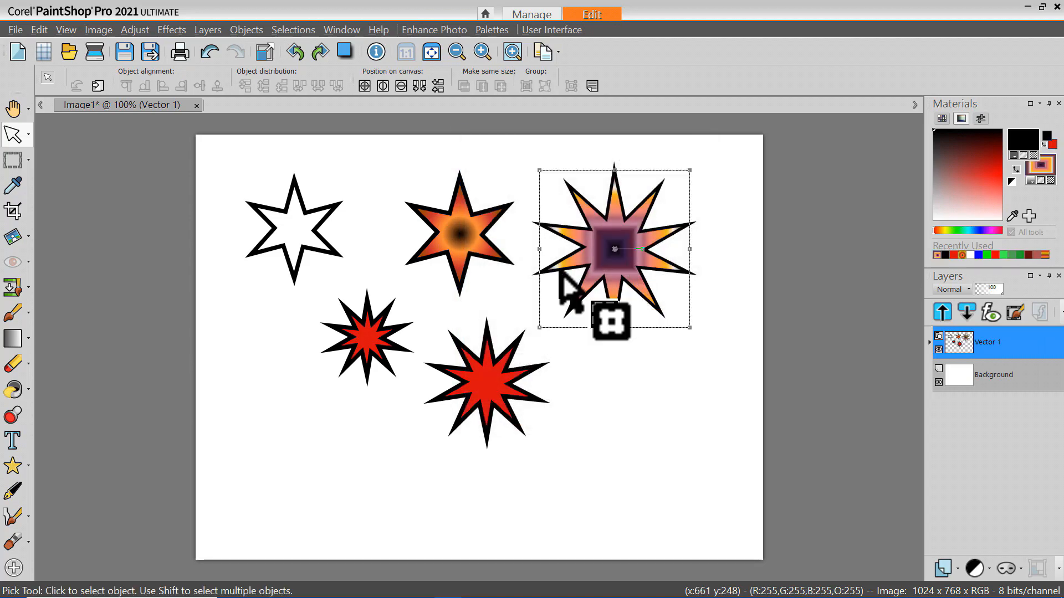
Step: Apply the recently used circular autumn gradient to the large ten-pointed star and the white six-pointed star
click(968, 228)
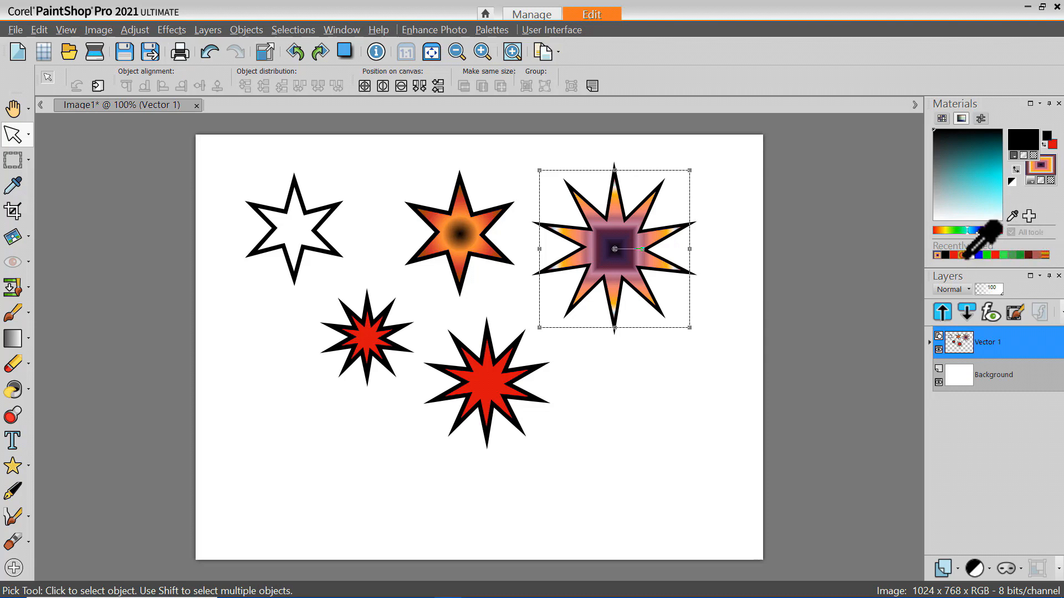
click(937, 255)
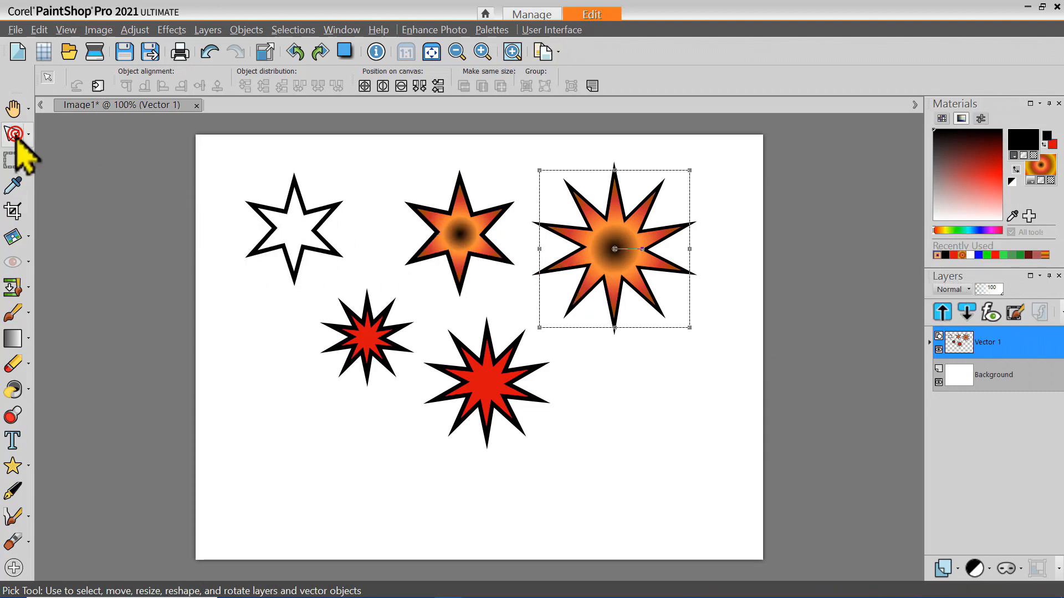
click(302, 230)
Step: Change the first six-pointed star's fill to the Aqua Hues gradient through its vector properties
double_click(302, 230)
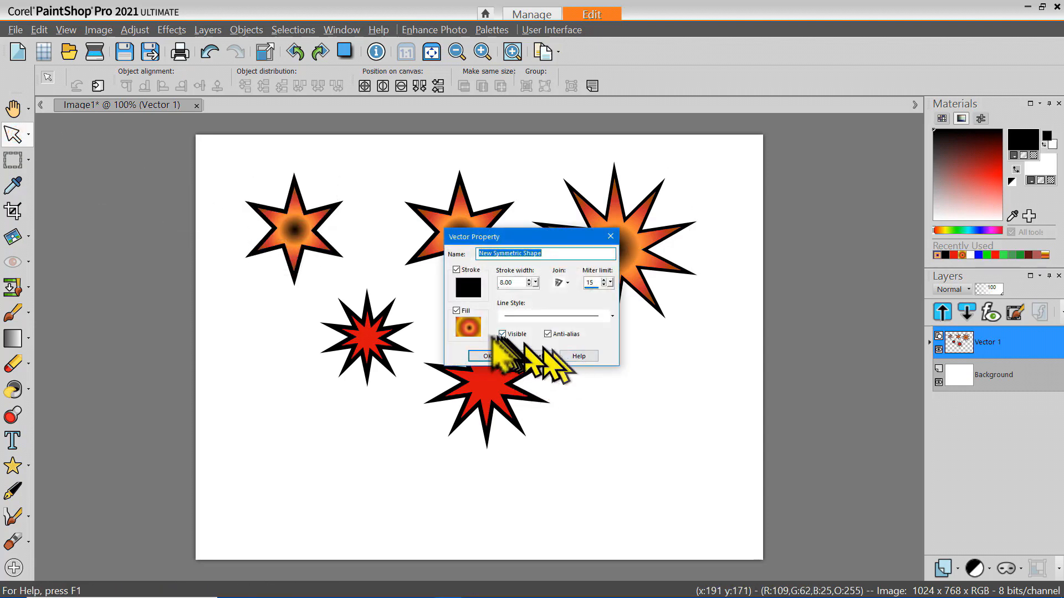
click(465, 327)
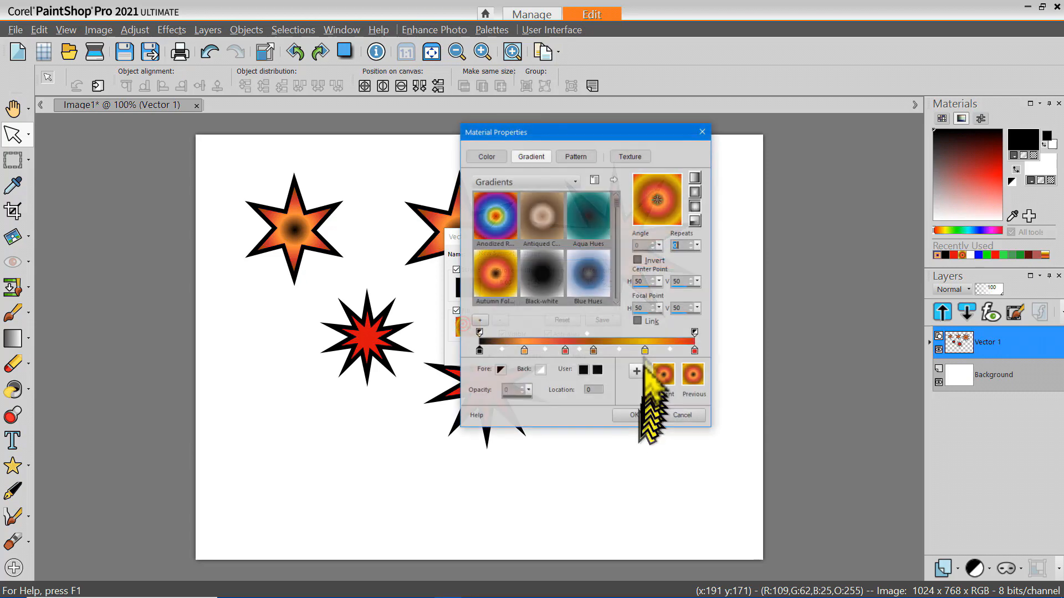
click(604, 227)
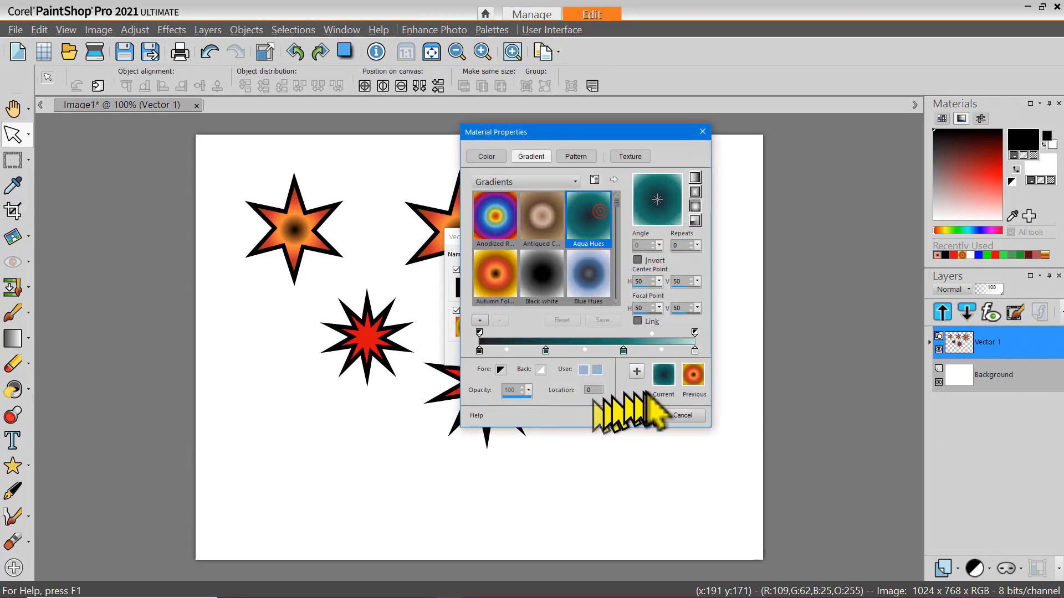
click(628, 414)
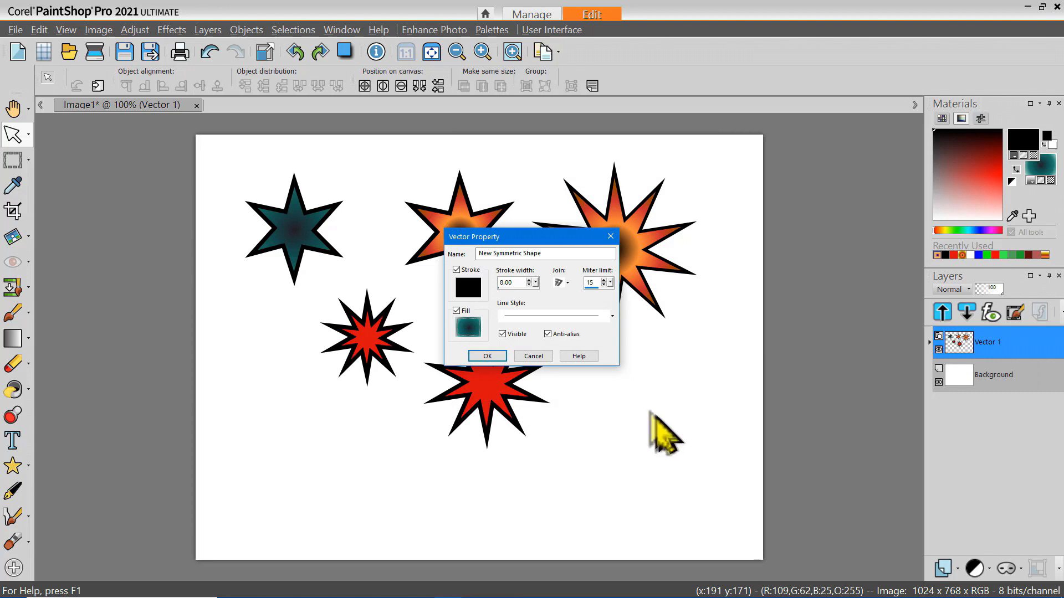
click(487, 356)
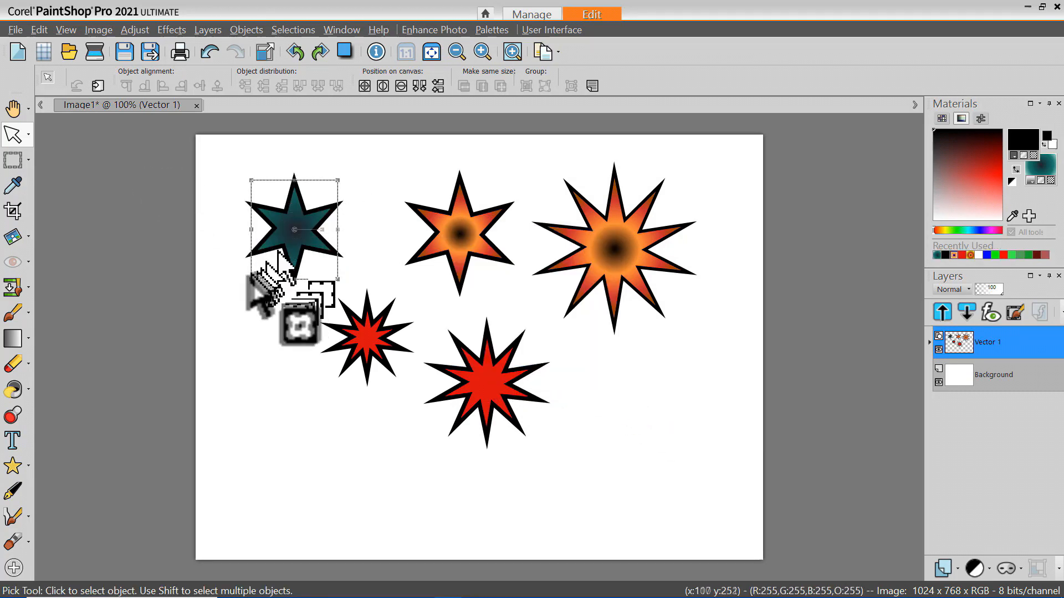
Step: Select all the stars, reset their materials to black outline and white fill, and delete them from the canvas
key(ctrl+a)
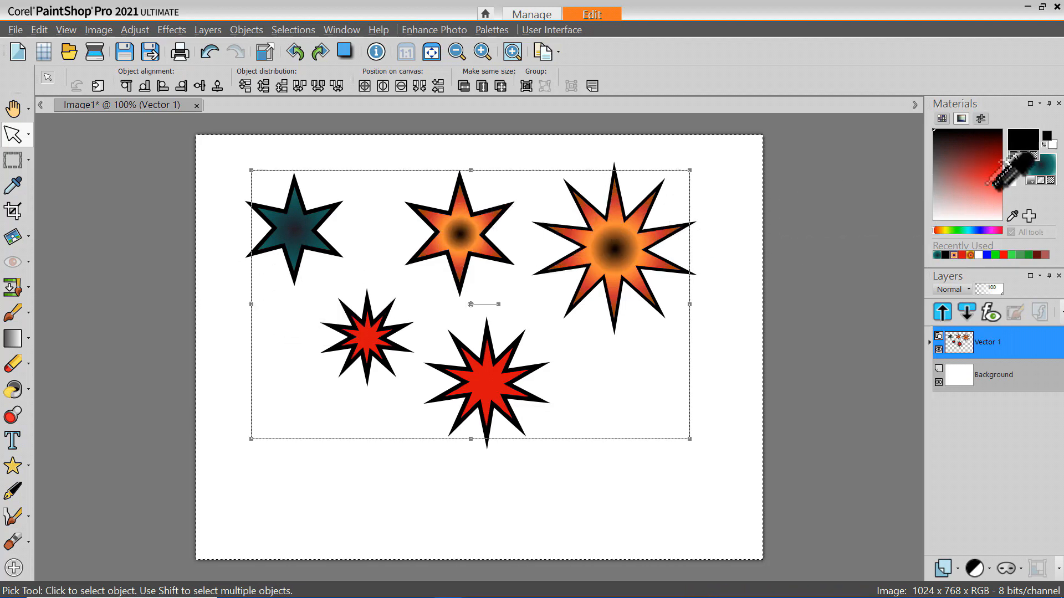
click(1009, 182)
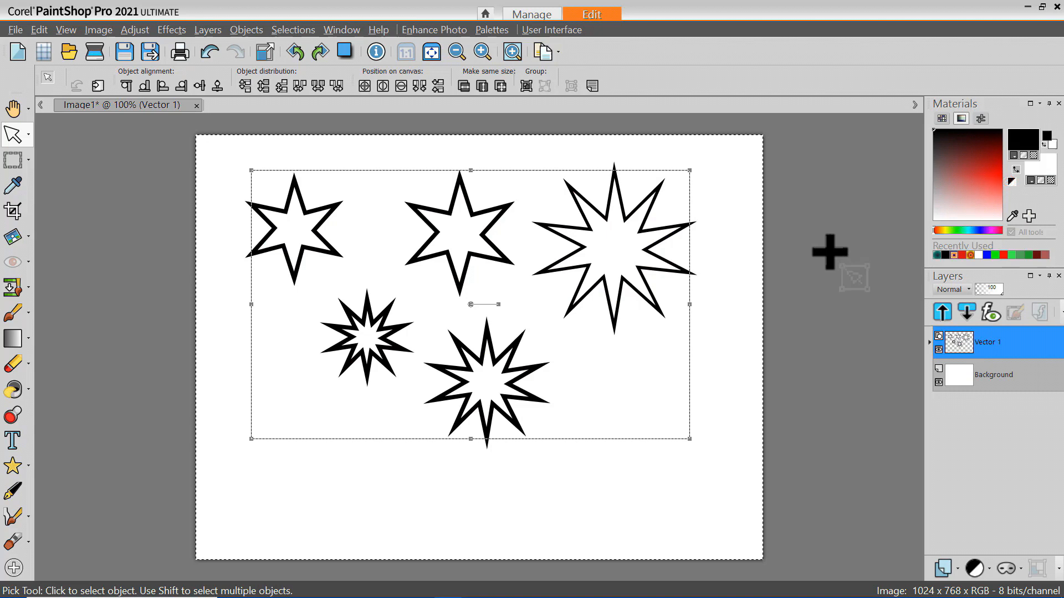
key(Delete)
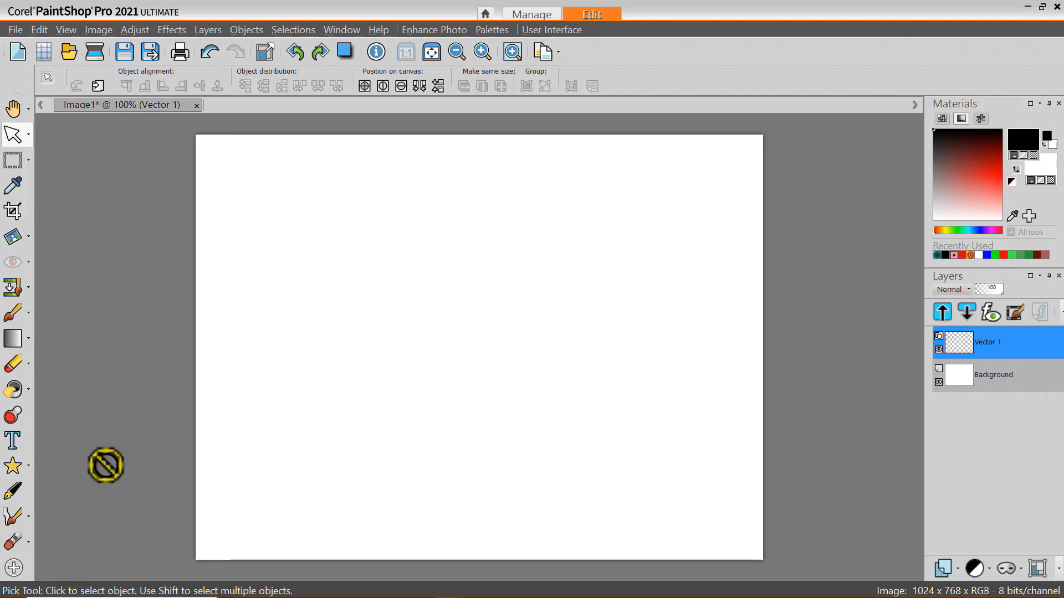
Step: Draw a large pointing-hand preset shape across the middle of the blank canvas
click(28, 466)
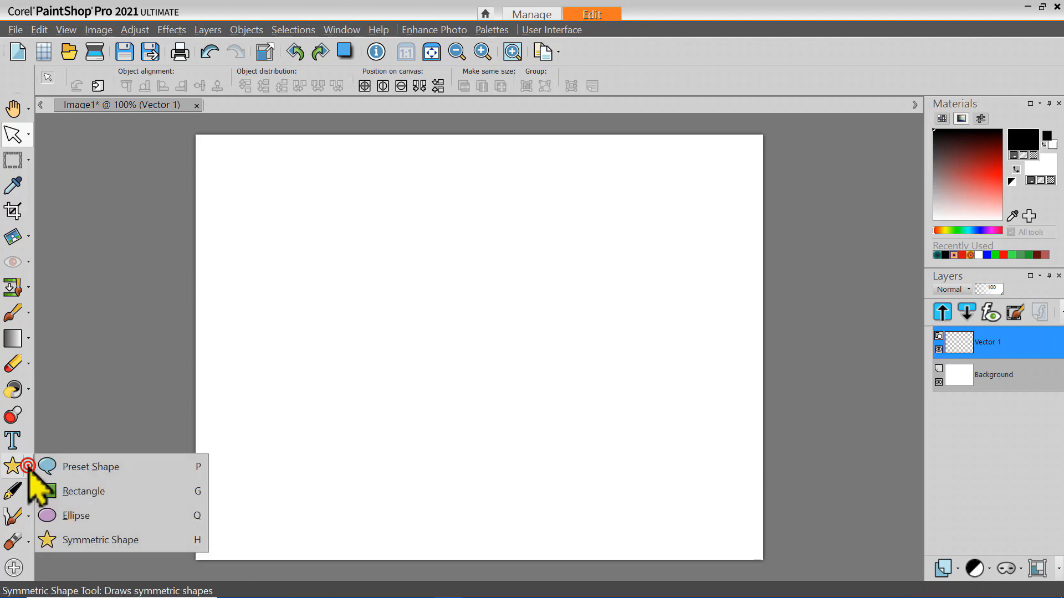
click(77, 467)
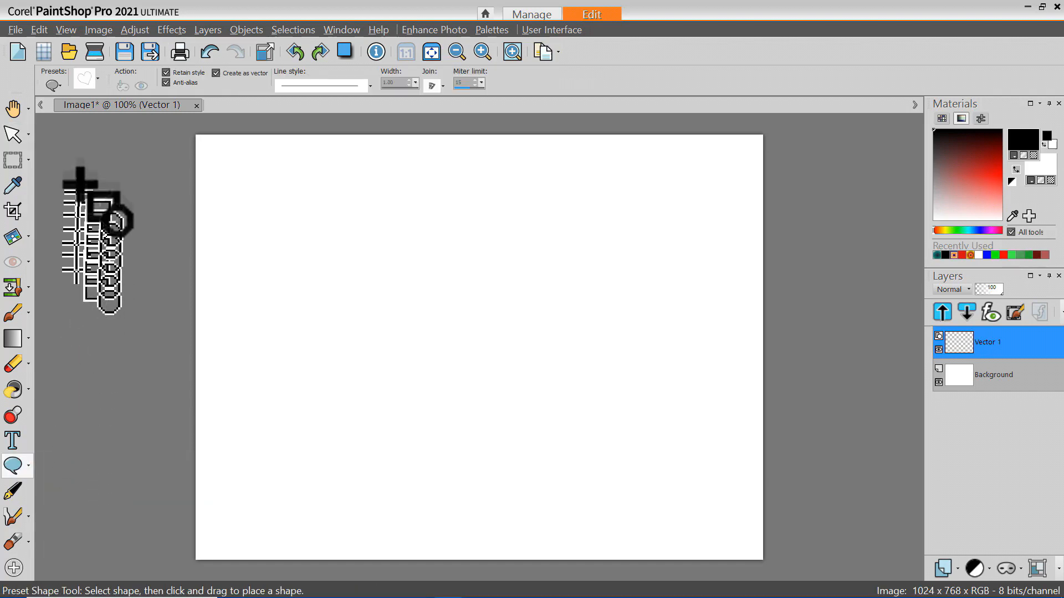
click(80, 82)
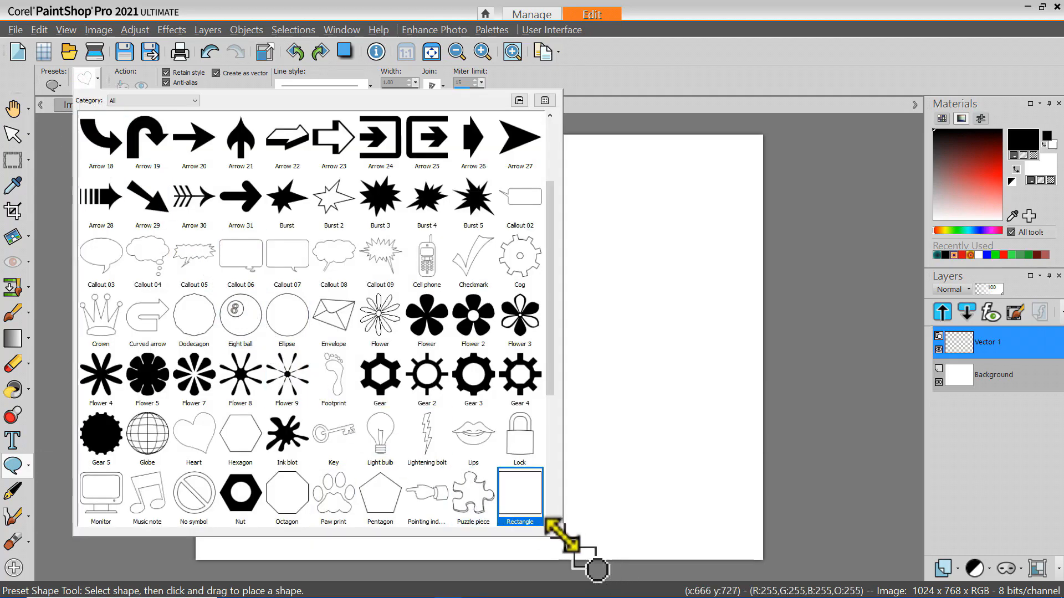
drag(563, 533, 756, 529)
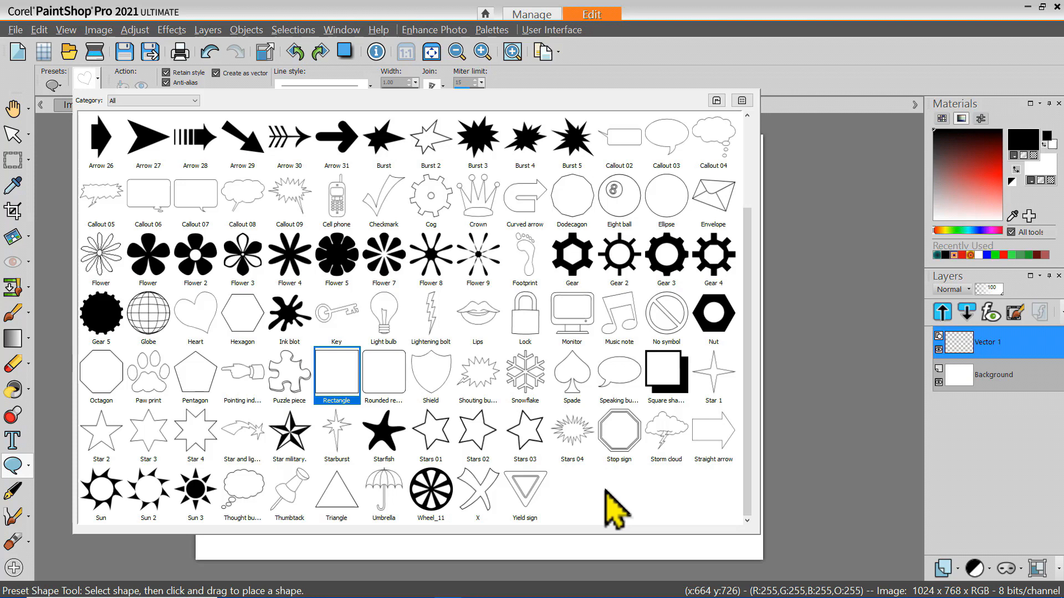
click(245, 369)
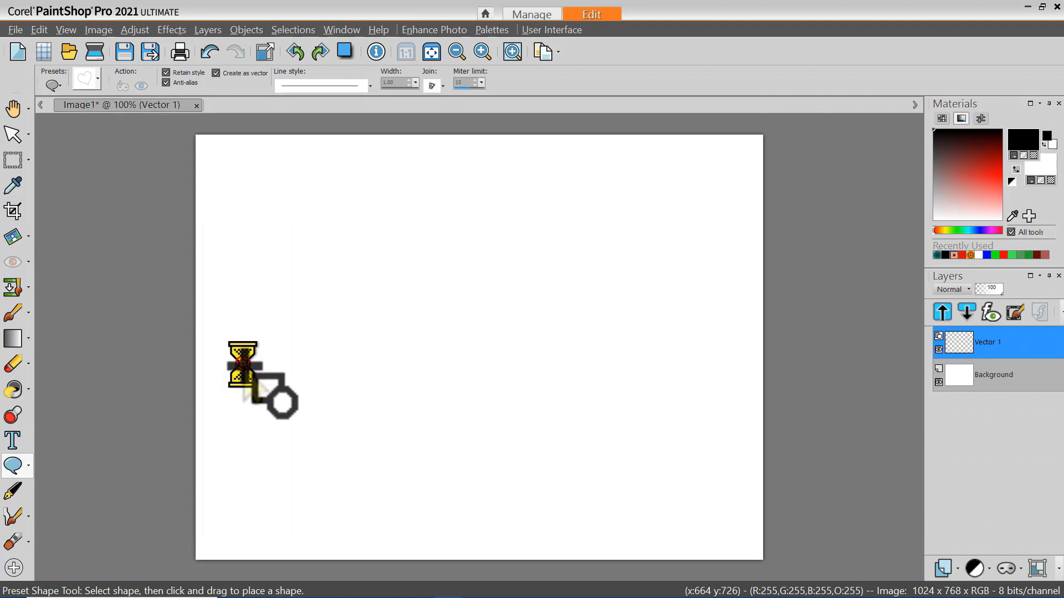
drag(304, 241, 637, 392)
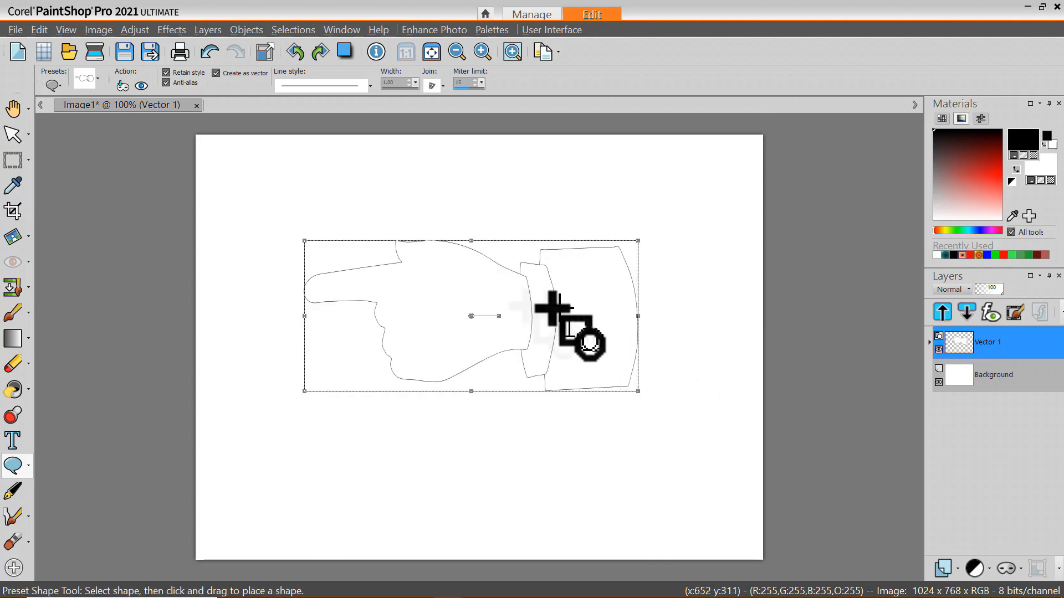
Step: Set the pointing hand's stroke width to 2.00 and its fill to golden yellow #e4c310 through its vector properties
click(12, 134)
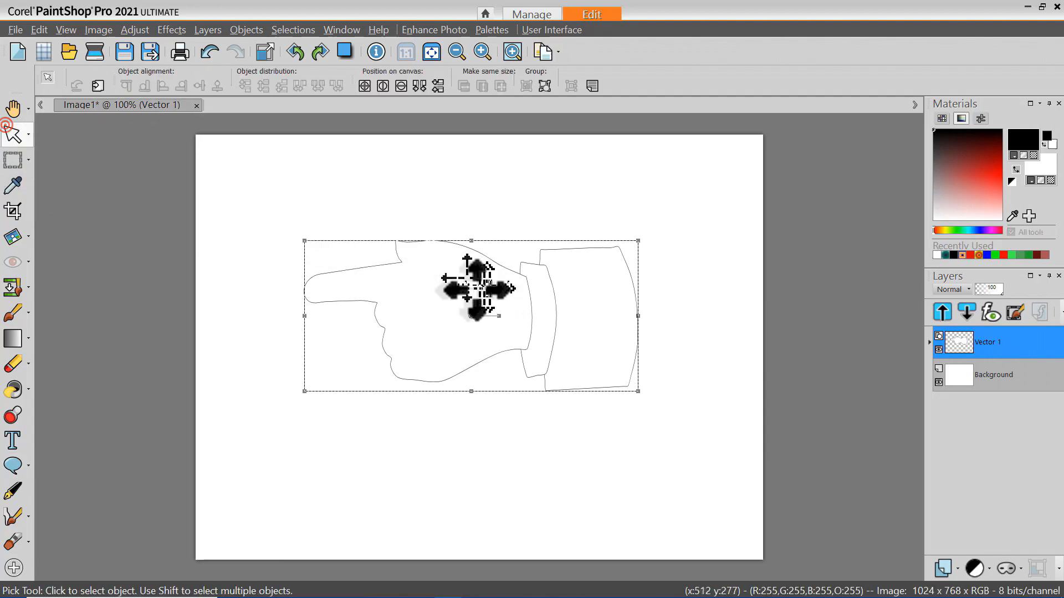
click(442, 292)
double_click(442, 291)
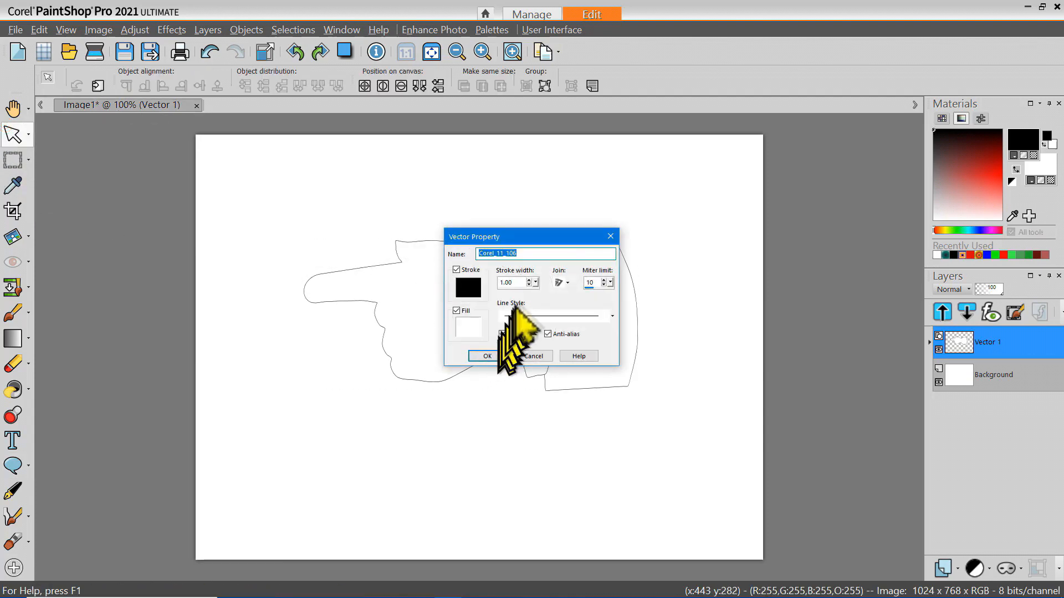
click(530, 281)
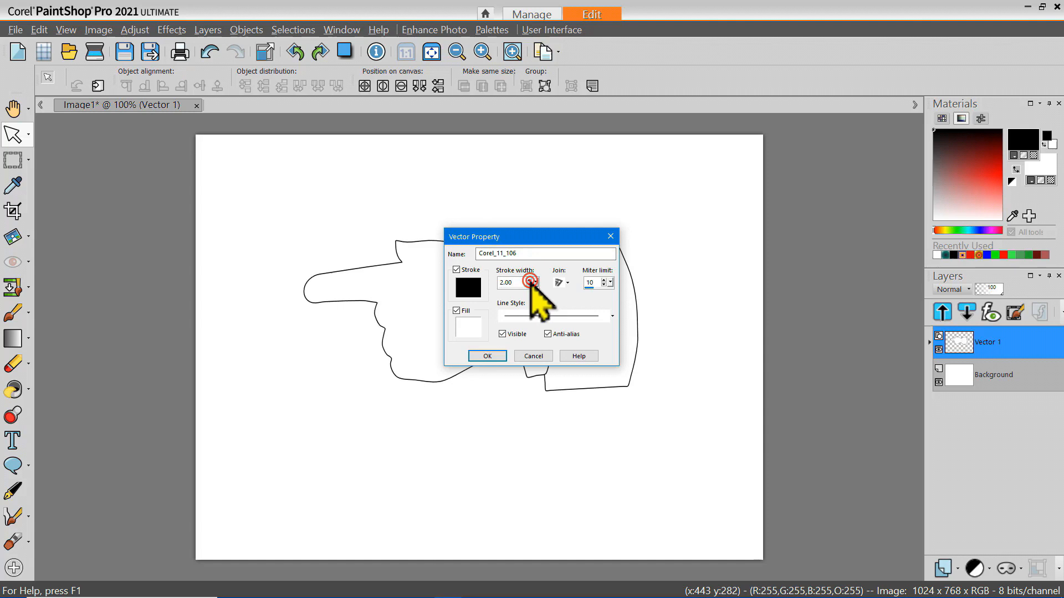
click(467, 334)
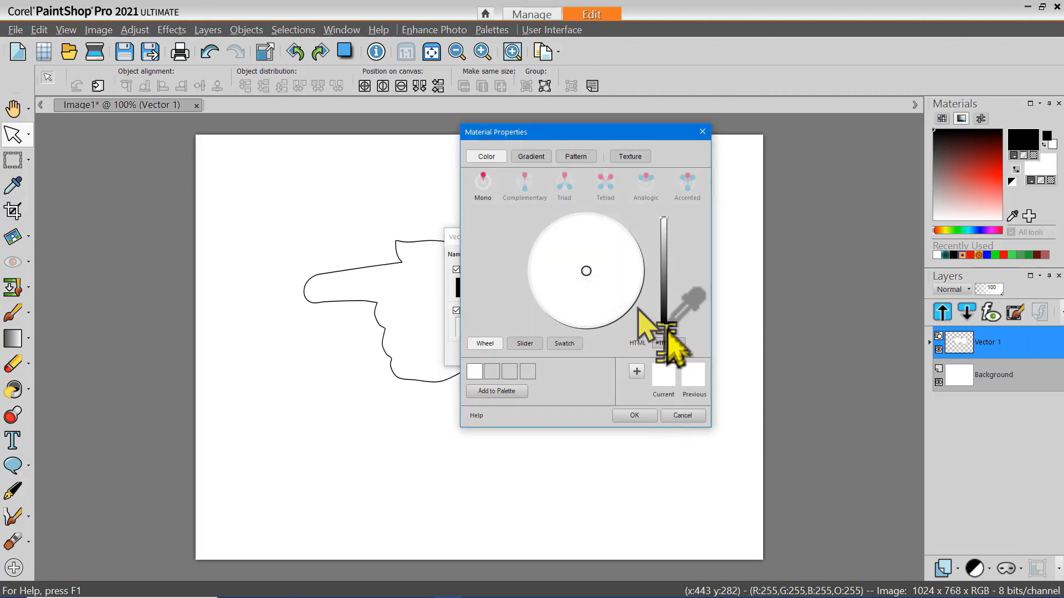
drag(666, 287, 663, 273)
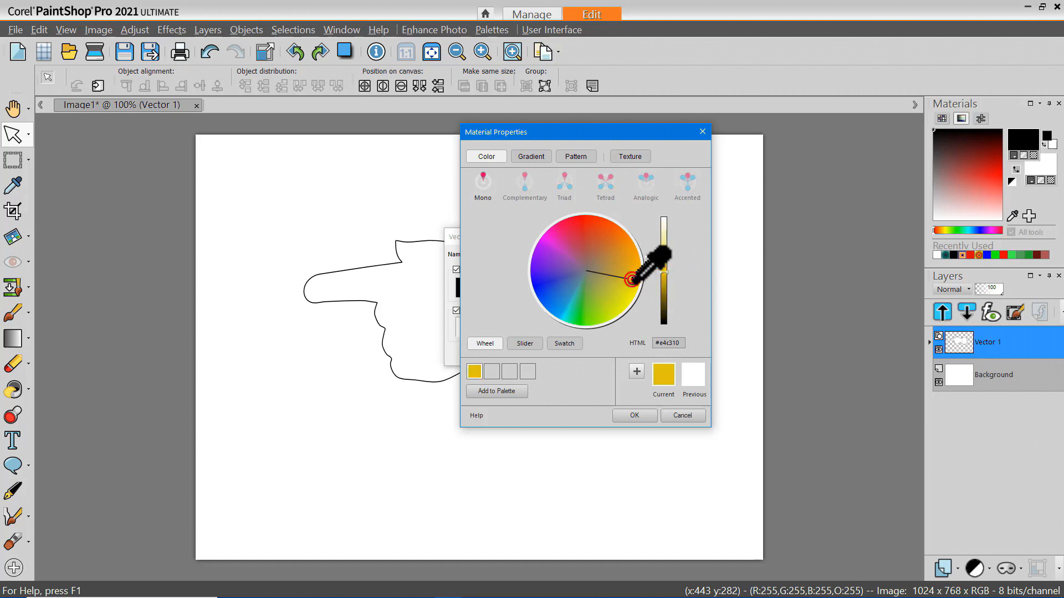
click(635, 415)
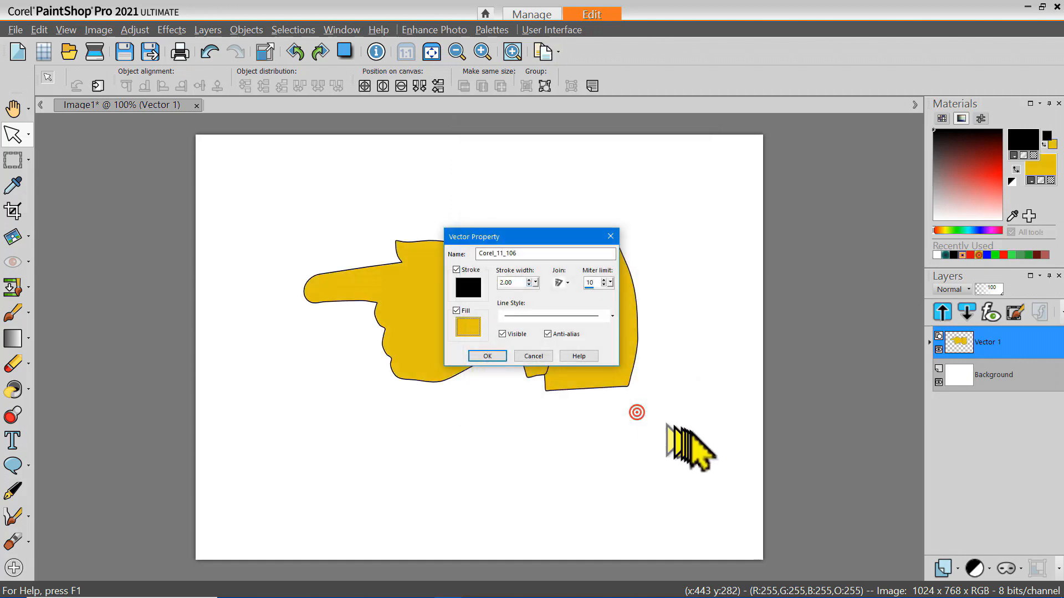
click(485, 353)
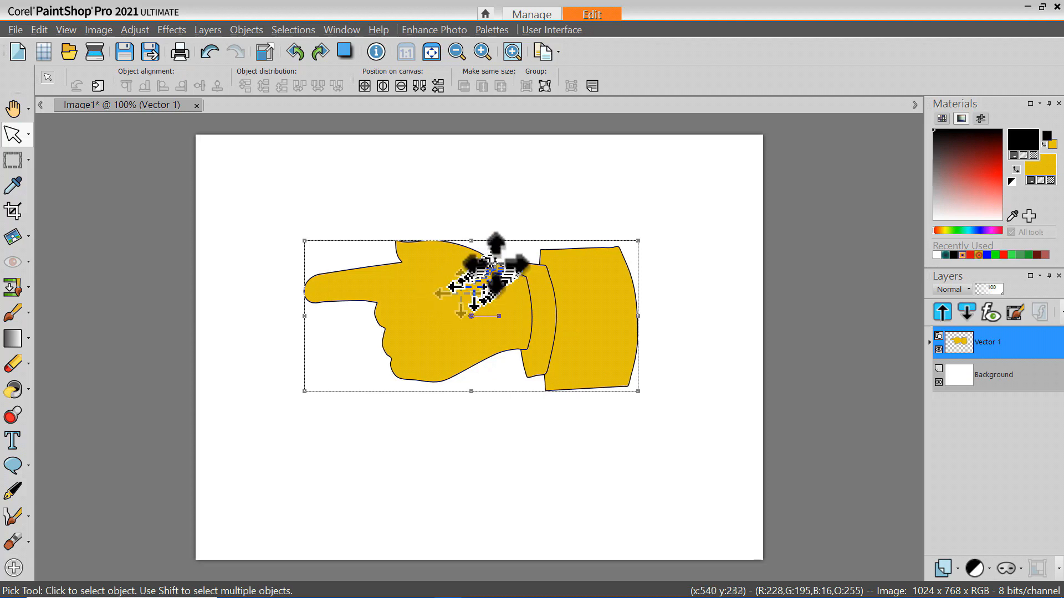
Step: Stretch the pointing hand taller and wider, and rotate it clockwise so the finger points diagonally up and left
drag(471, 391, 475, 435)
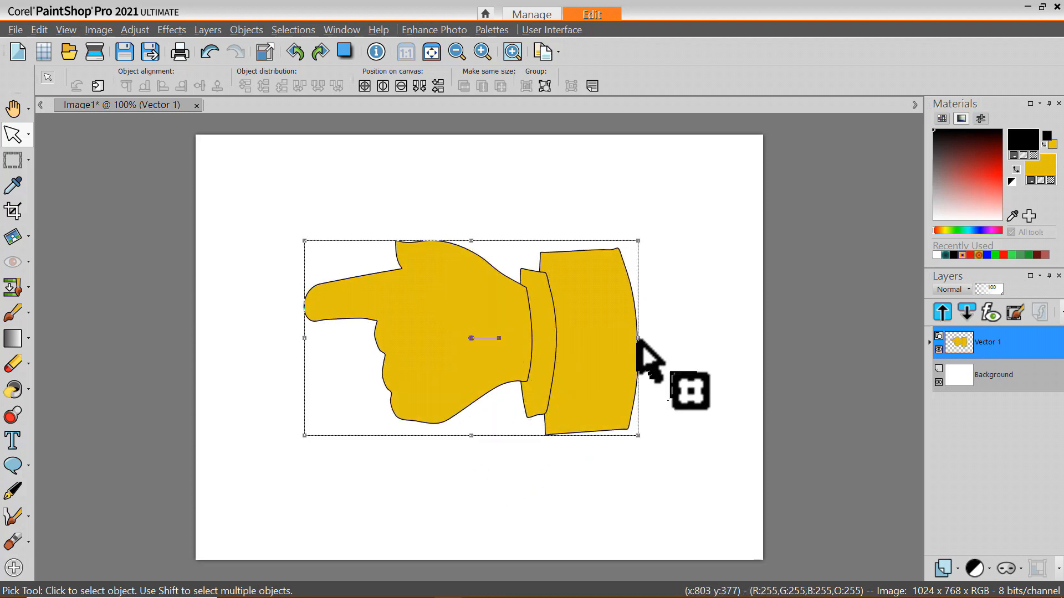
drag(638, 339, 671, 339)
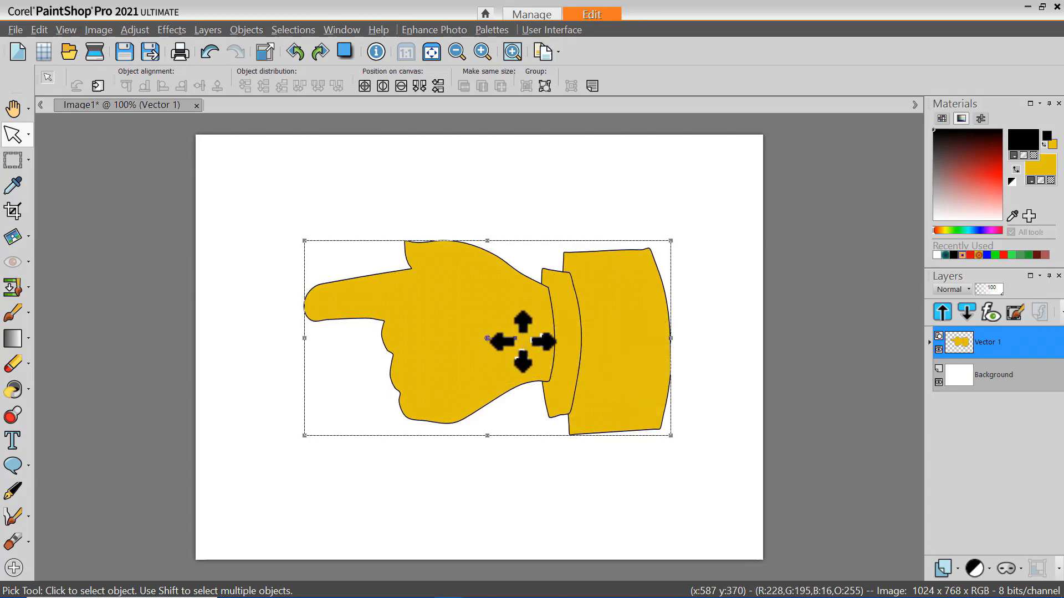
drag(515, 339, 506, 361)
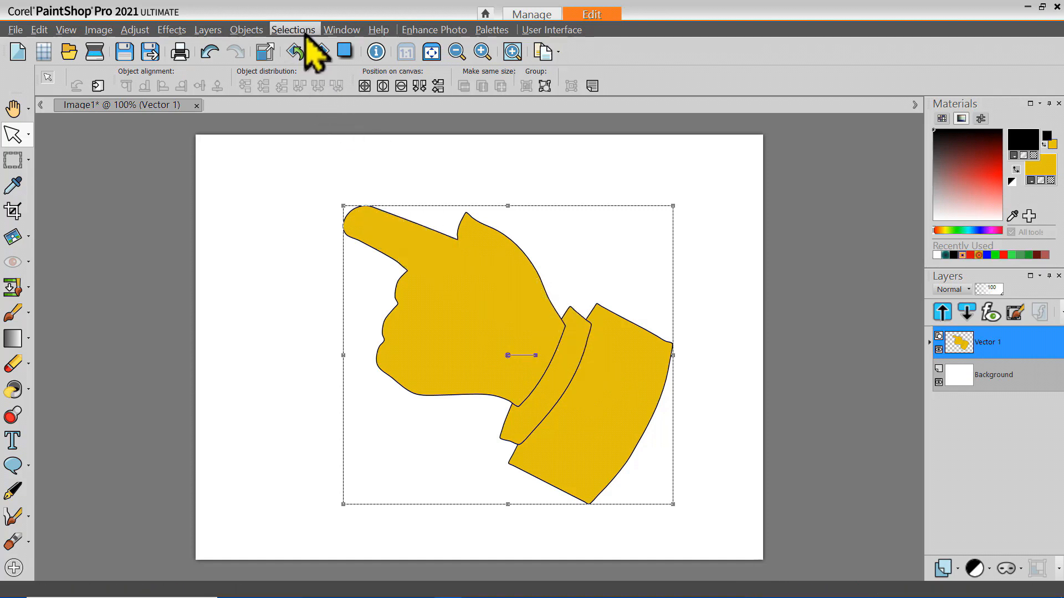
Step: Merge all layers to flatten the hand into the background
click(207, 30)
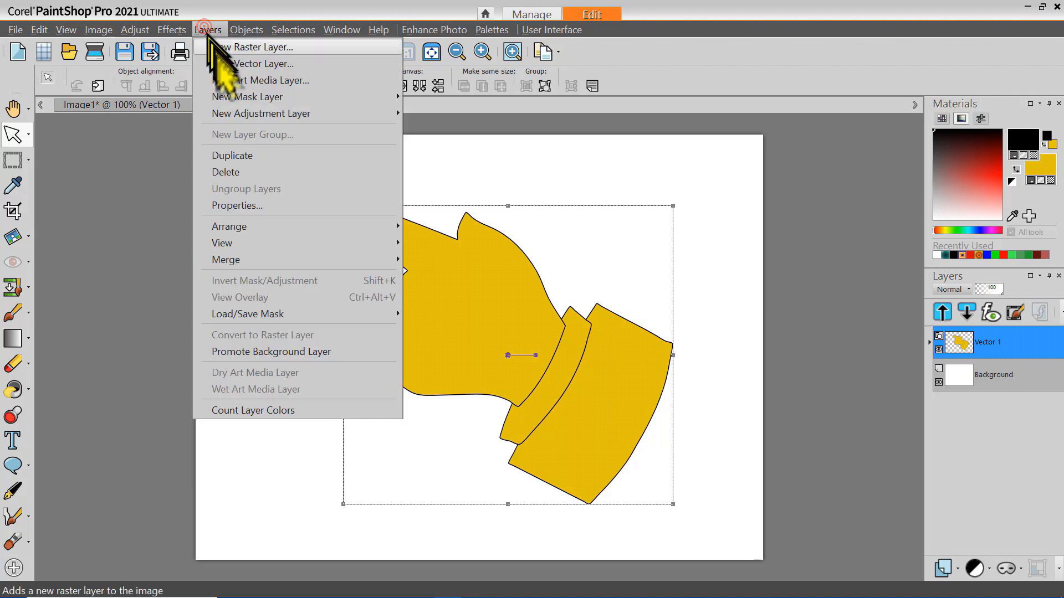
mouse_move(267, 242)
mouse_move(275, 260)
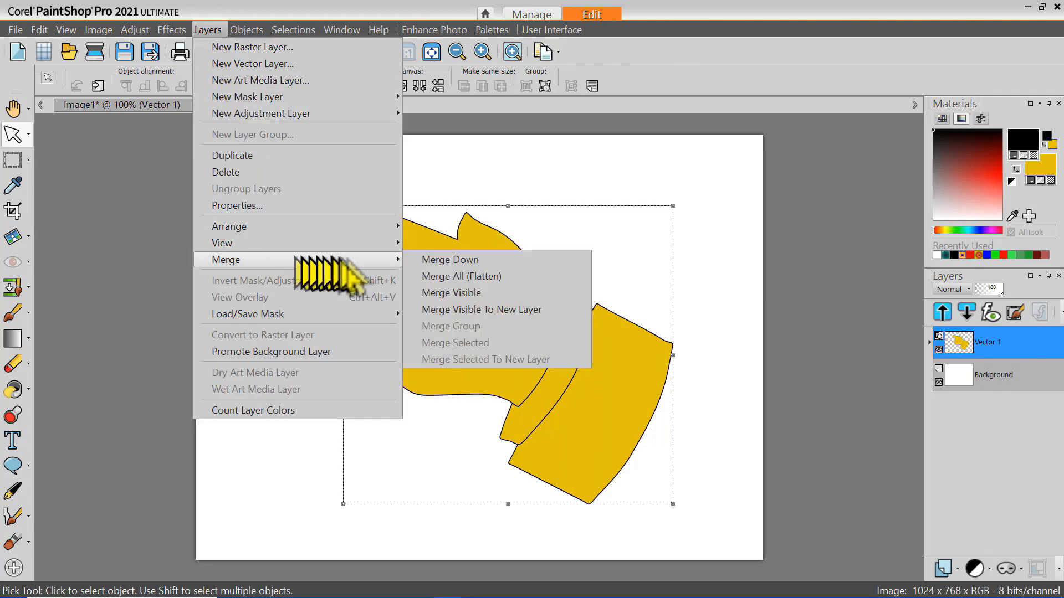
click(462, 277)
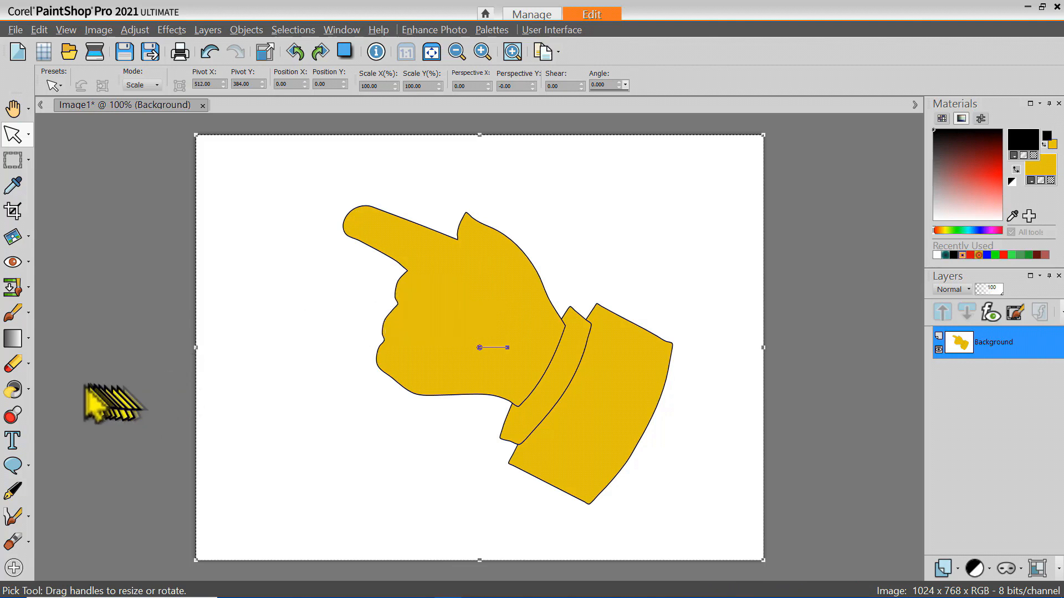
Step: Set the background material to red, and flood fill the sleeve with the black foreground followed by the red background
click(13, 390)
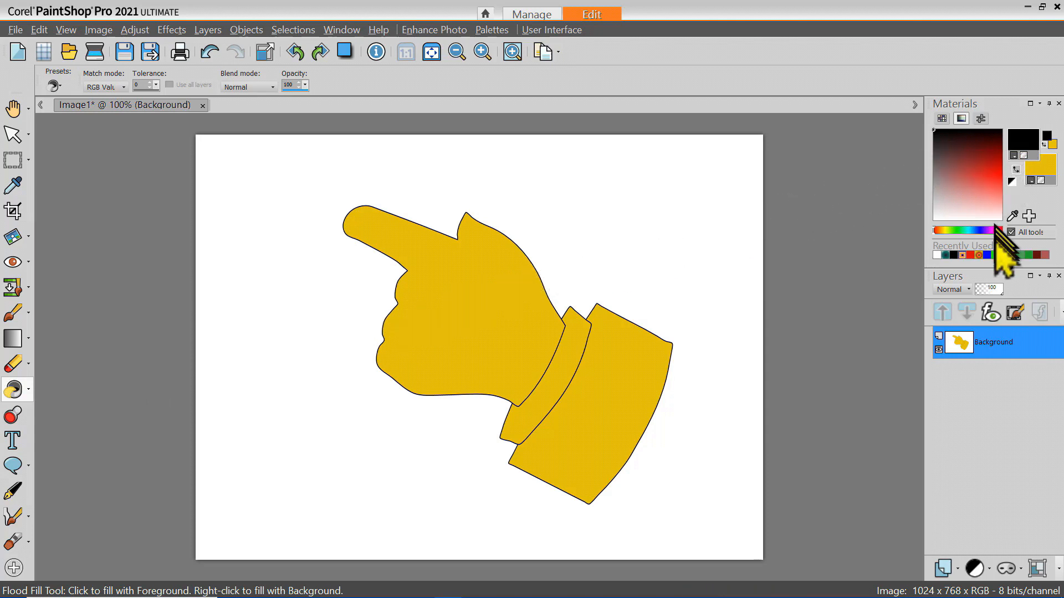
right_click(1045, 169)
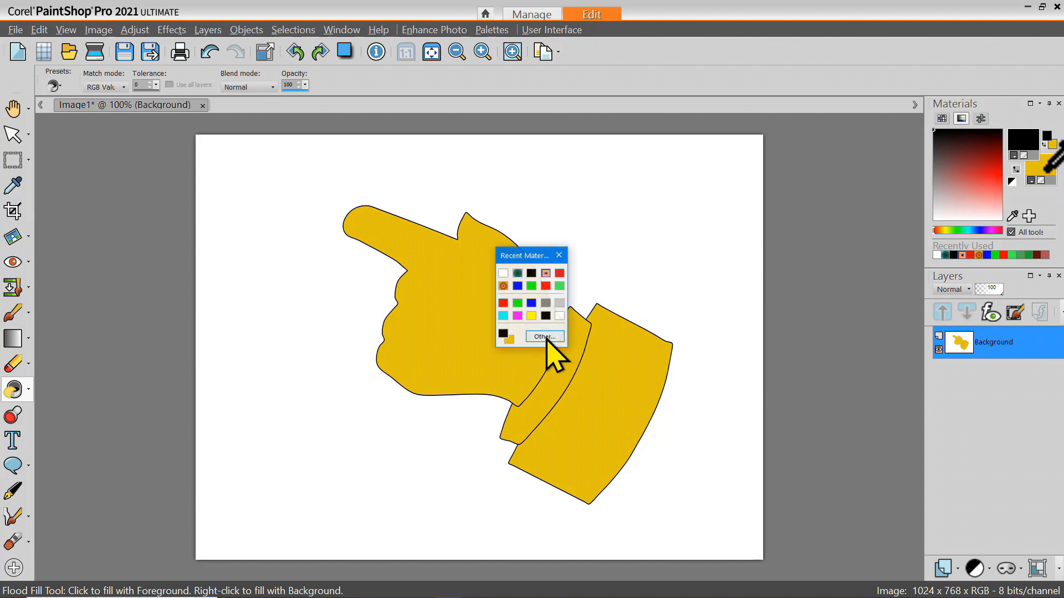
click(504, 302)
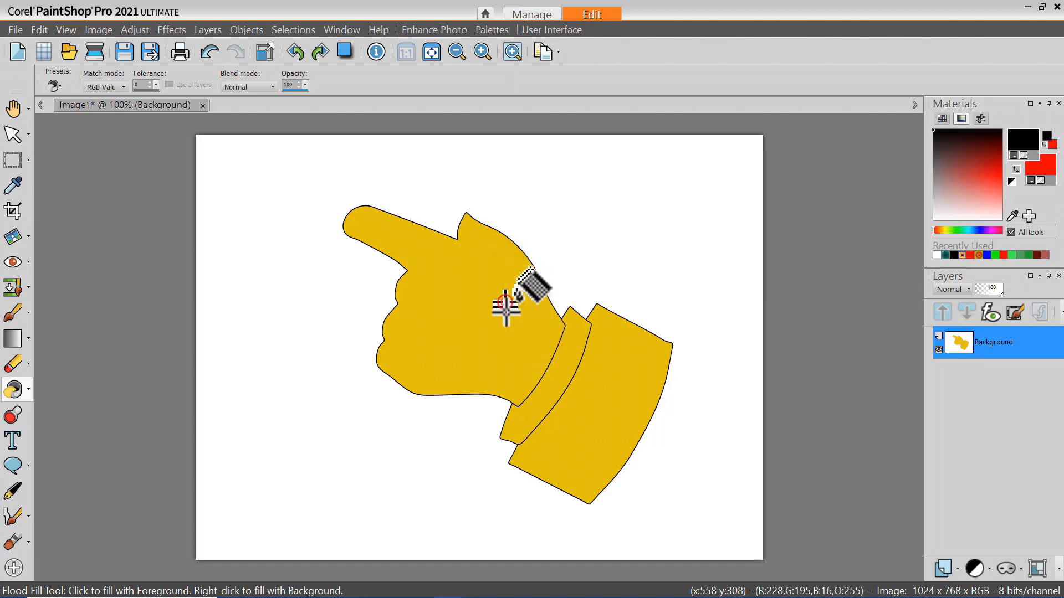
click(599, 400)
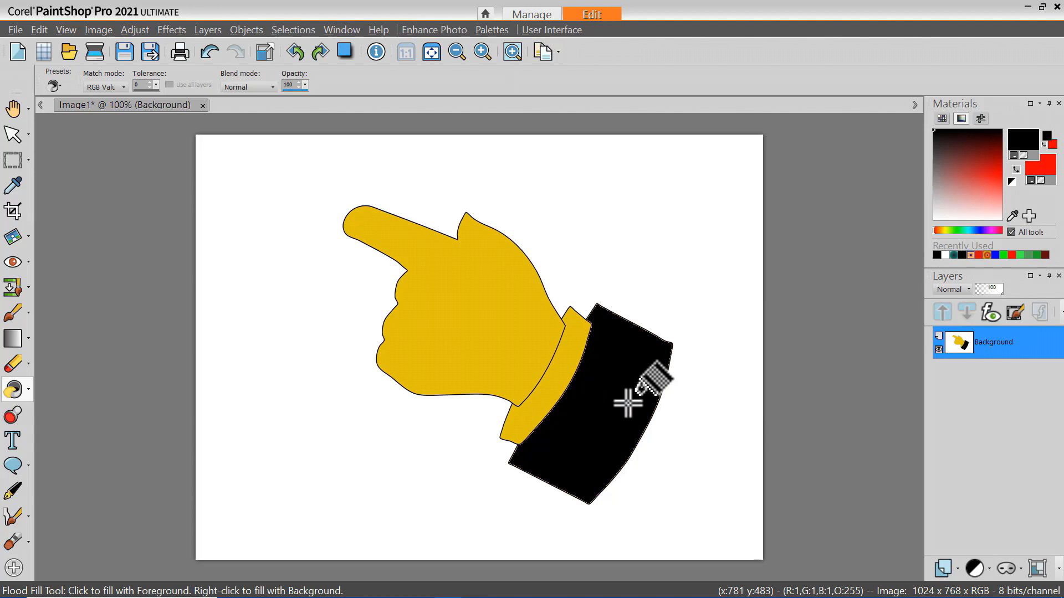
right_click(609, 399)
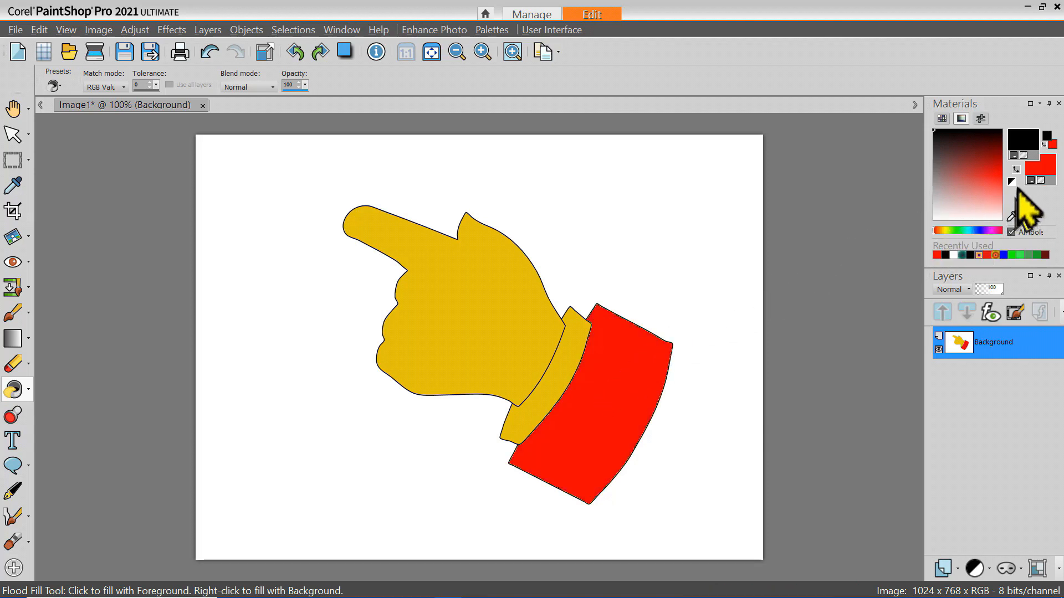
Step: Reset the materials to black and white, and flood fill the shirt cuff with white
click(1010, 183)
right_click(1043, 168)
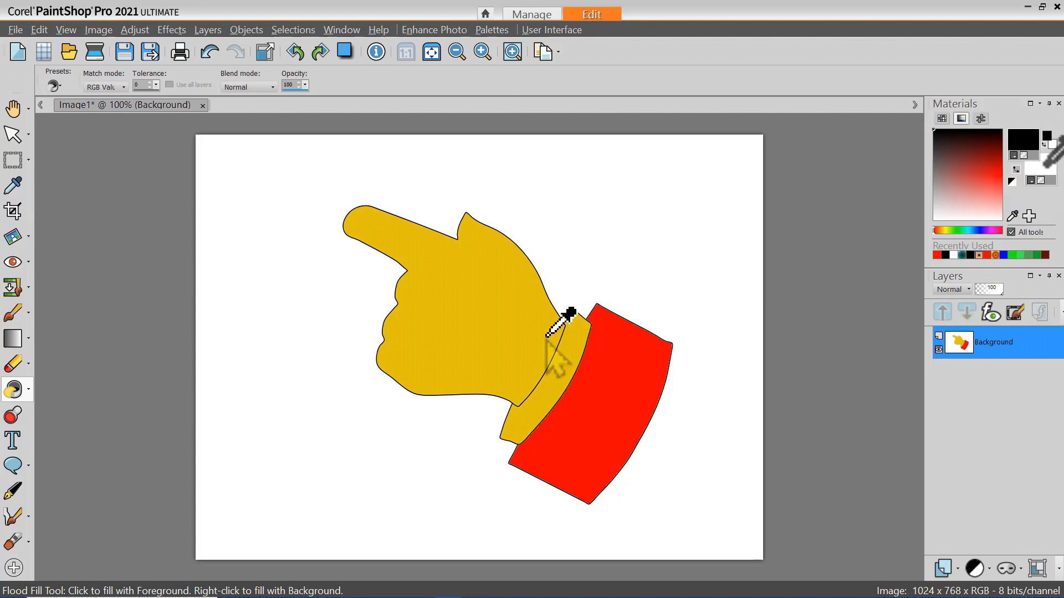
click(559, 315)
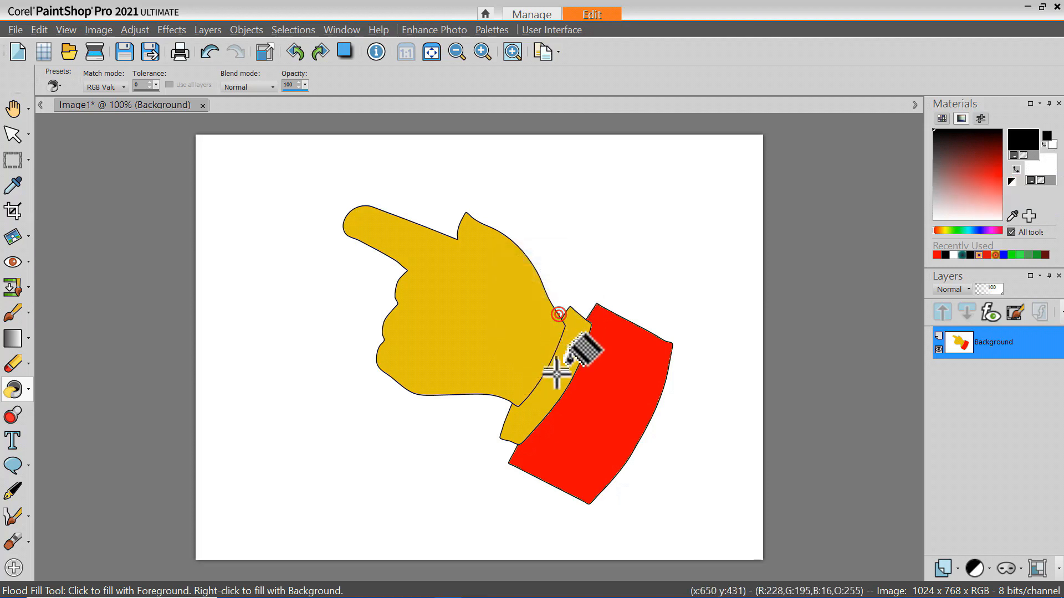
right_click(556, 375)
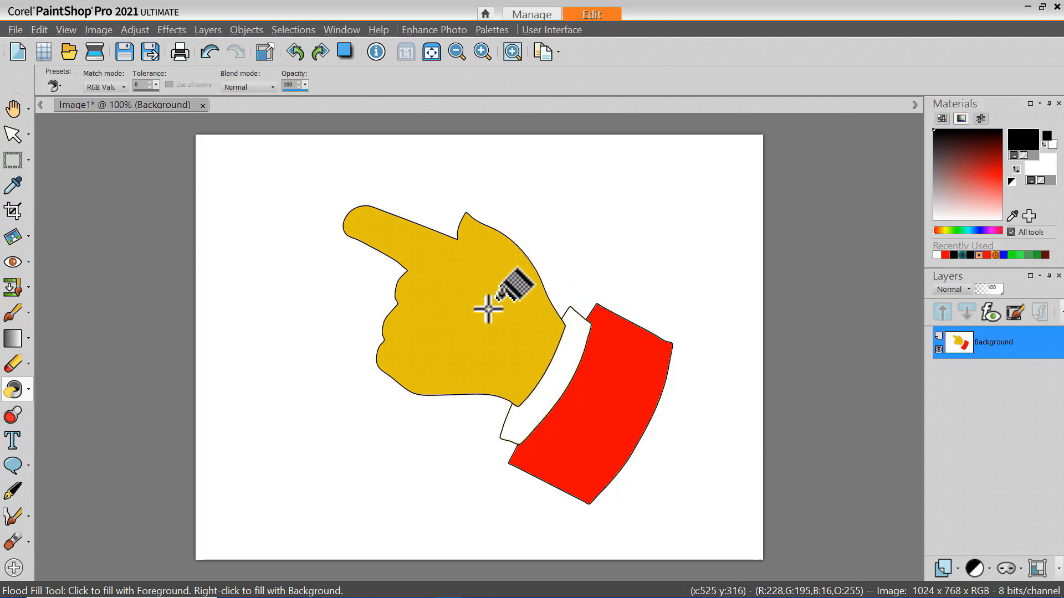
Step: Load the Skin palette, pick the light tan swatch as foreground, and flood fill the hand with it
click(942, 118)
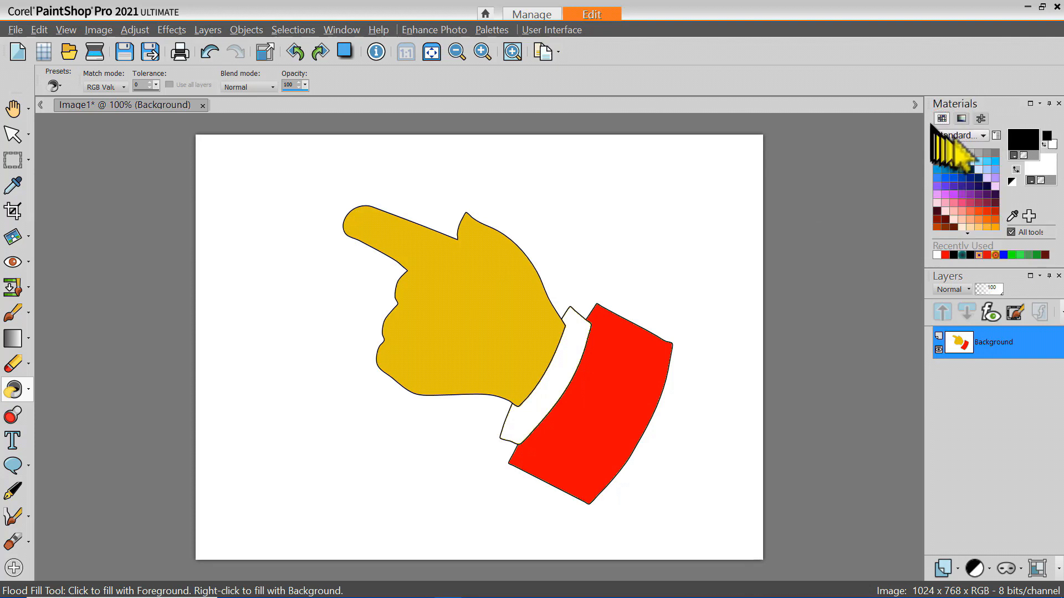
click(984, 135)
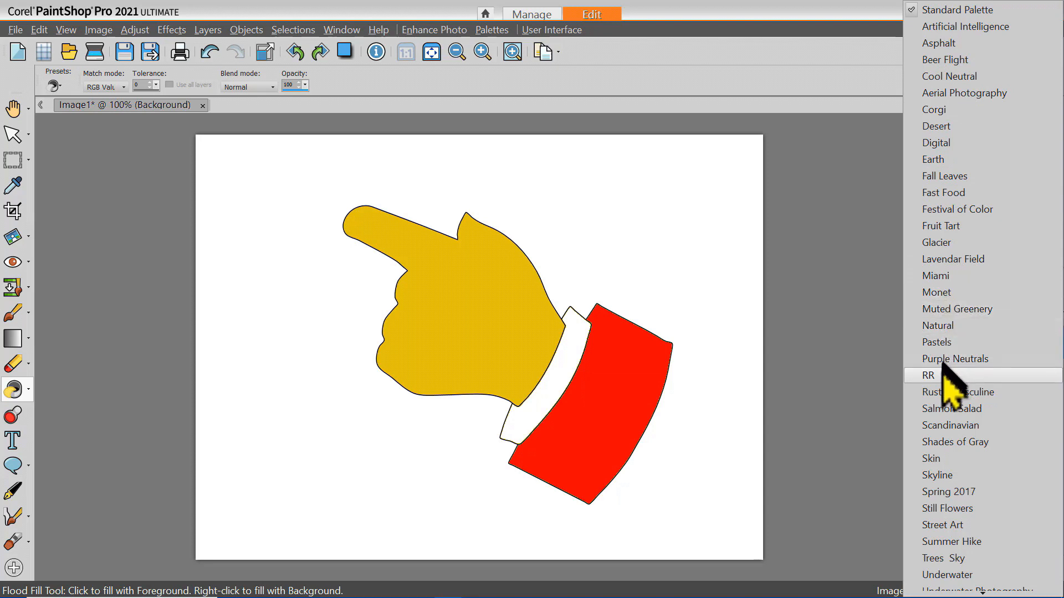
click(933, 458)
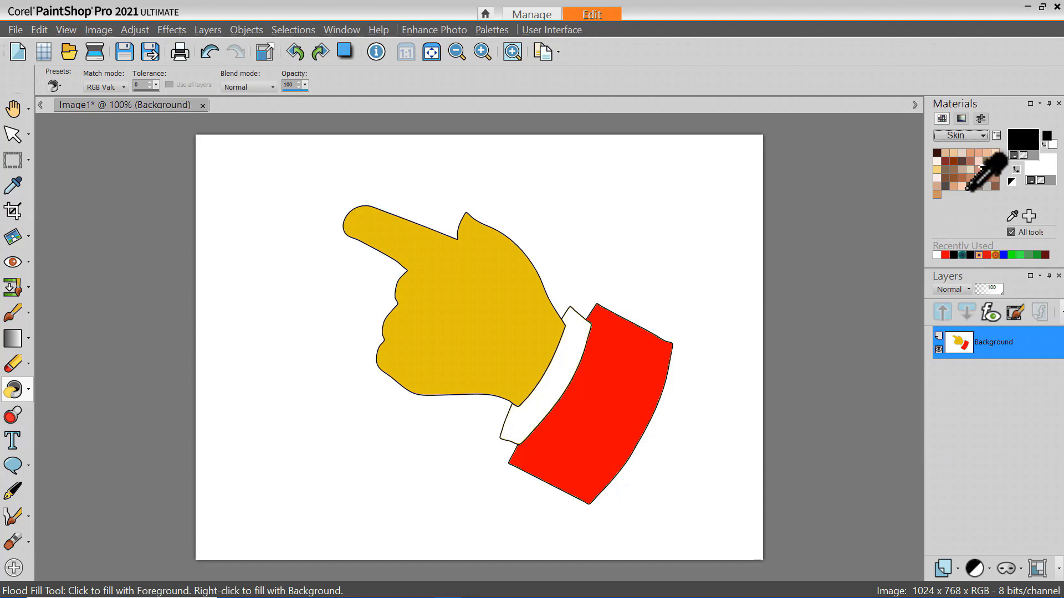
click(945, 152)
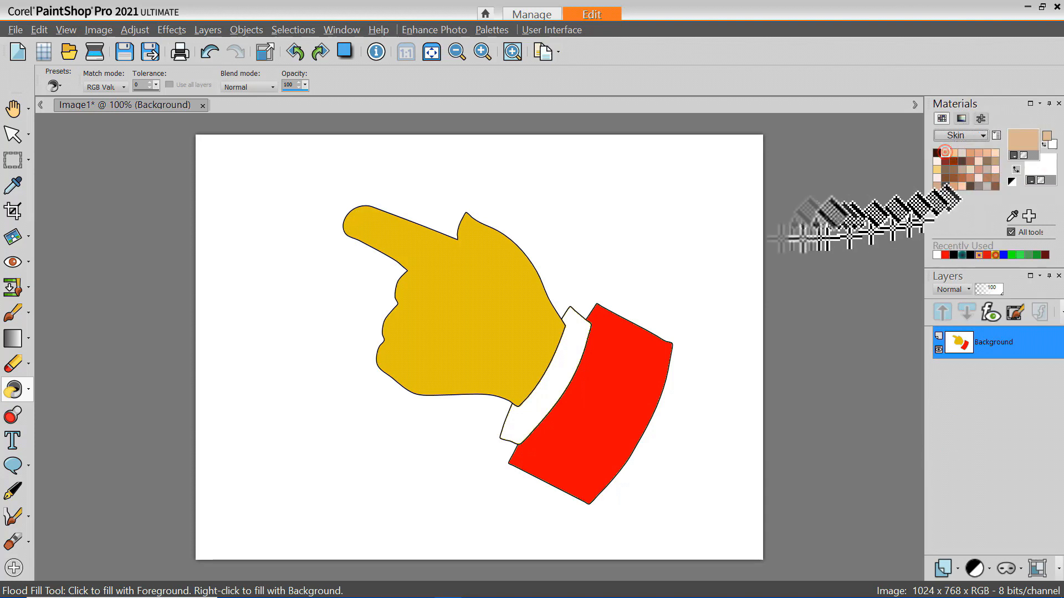
click(494, 274)
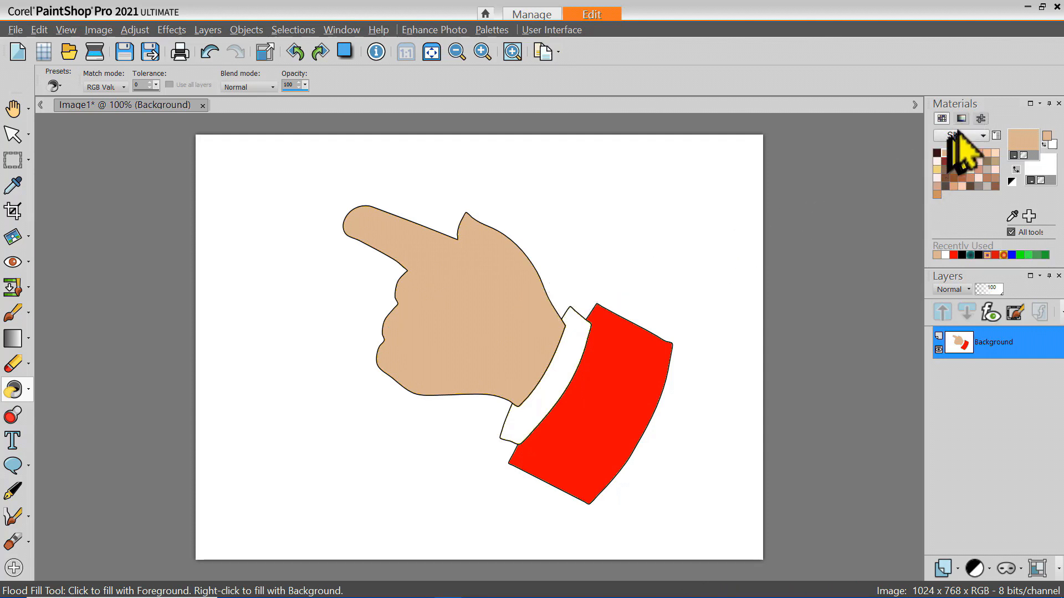
Step: Set the foreground material to the Fabric07 pattern from the All category, and flood fill the shirt cuff with it
click(961, 118)
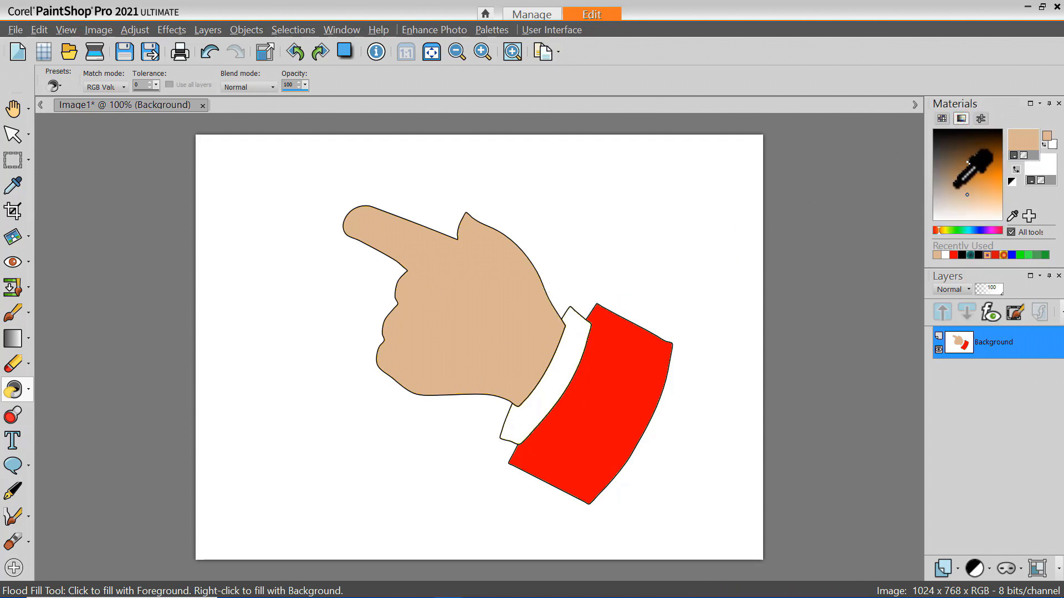
click(1019, 145)
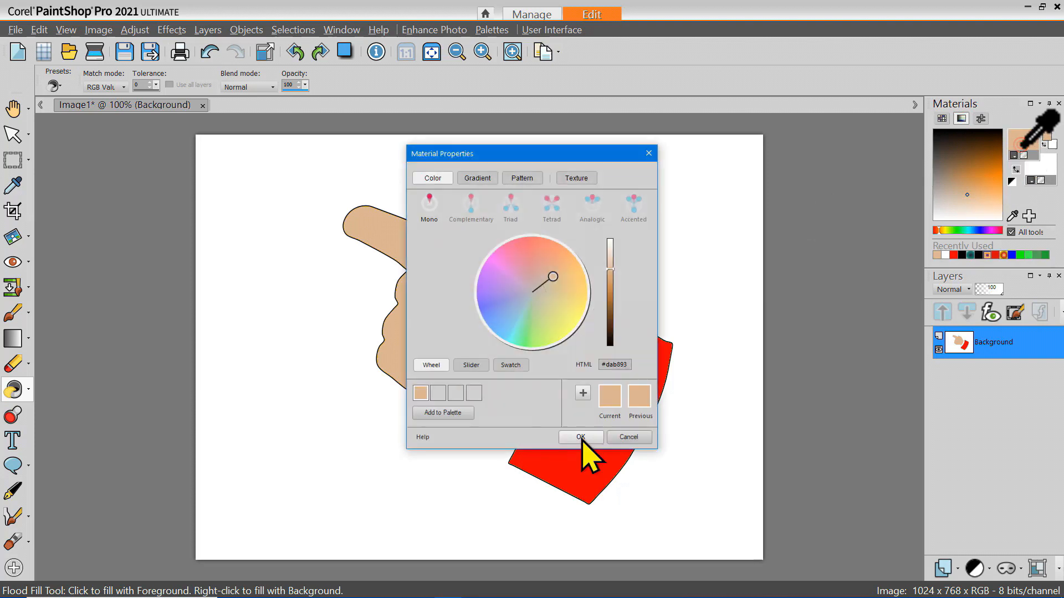
click(518, 178)
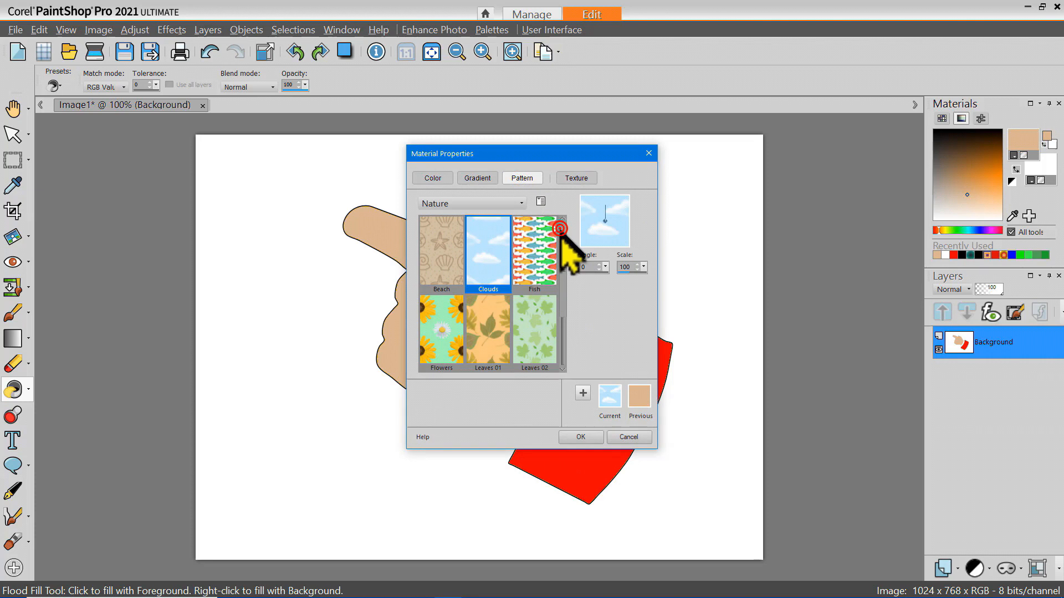
drag(562, 254, 563, 303)
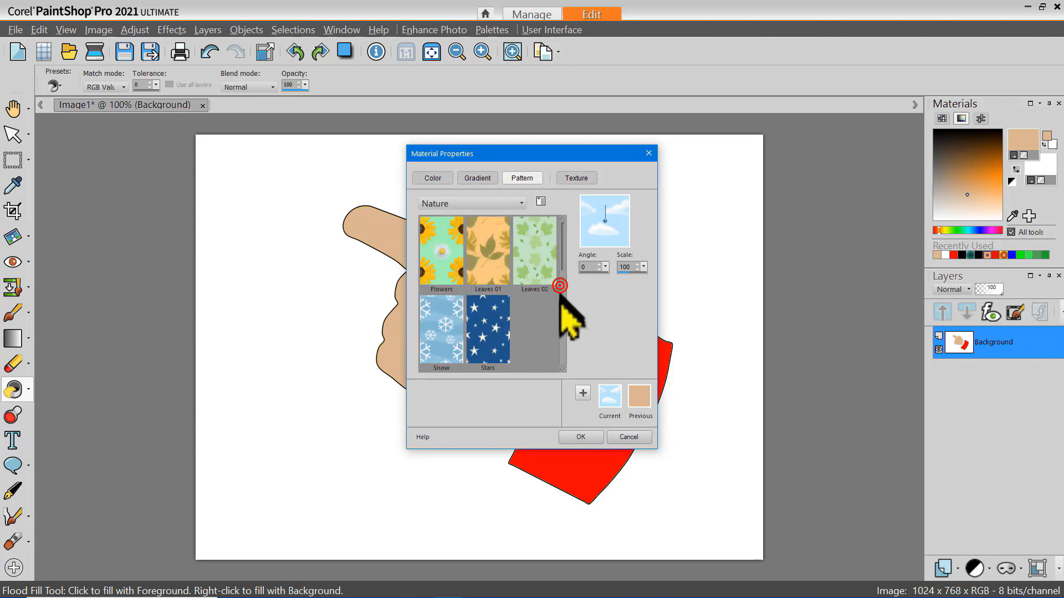
drag(560, 286, 560, 273)
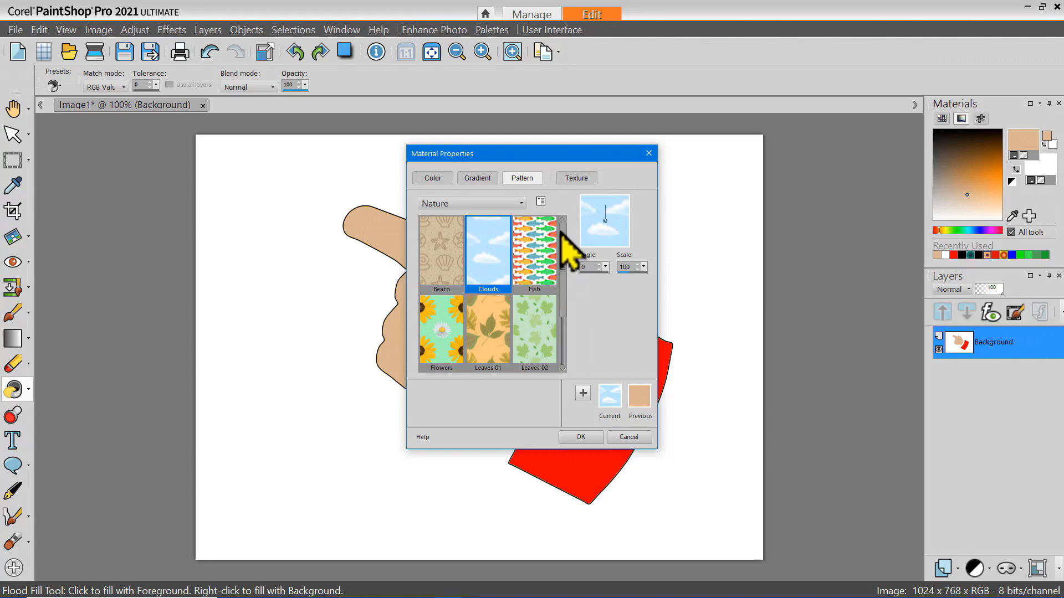
drag(561, 266, 561, 288)
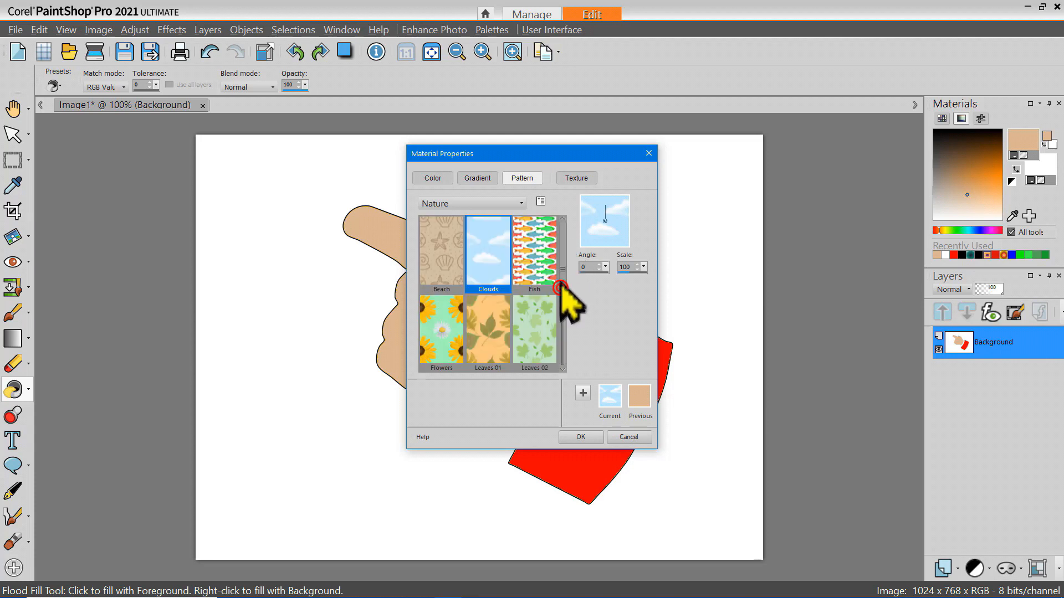
click(521, 203)
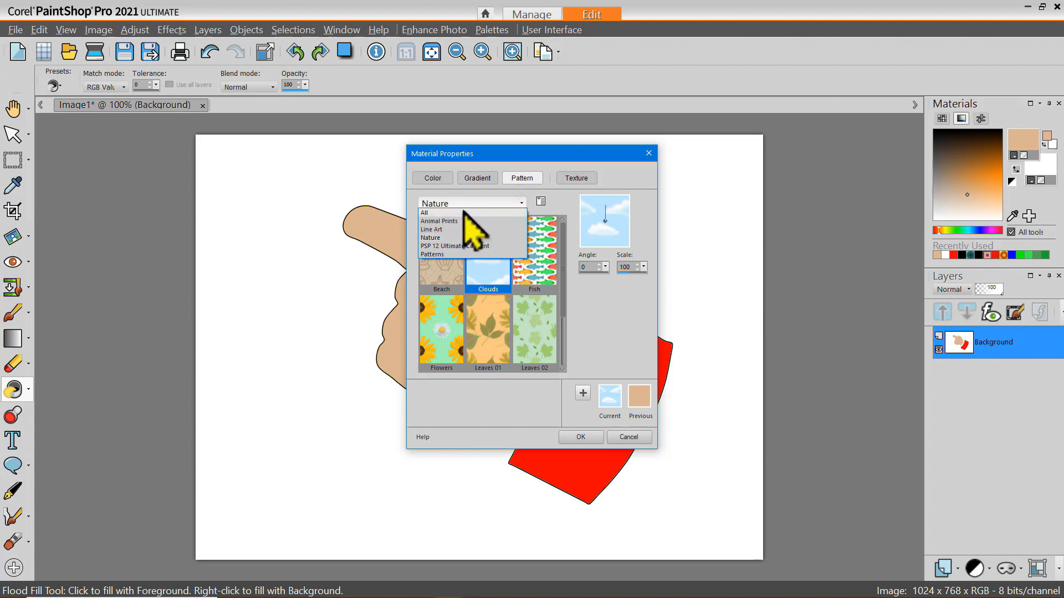
click(466, 213)
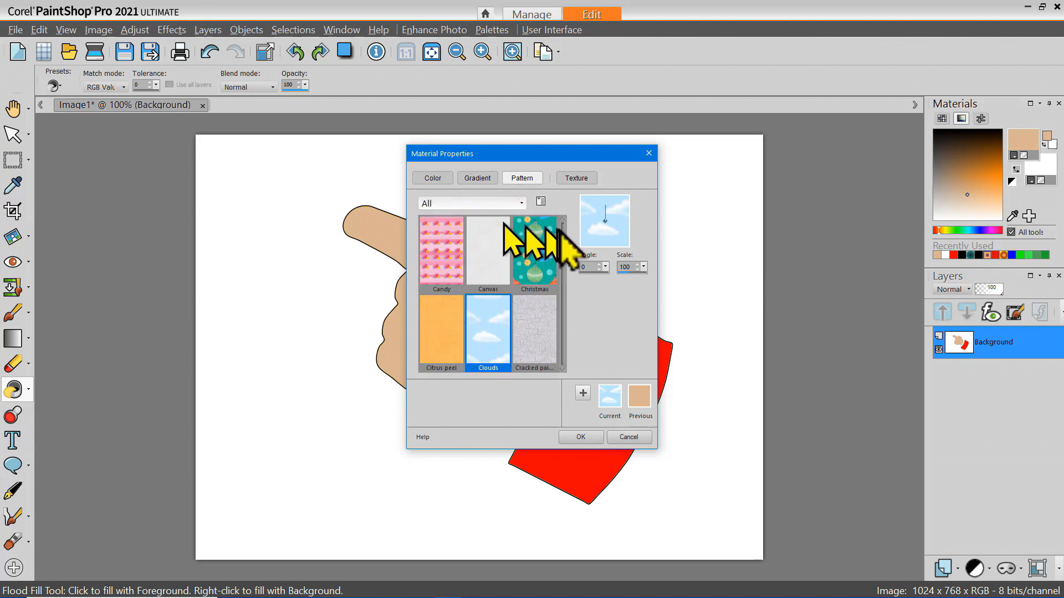
drag(562, 257, 563, 270)
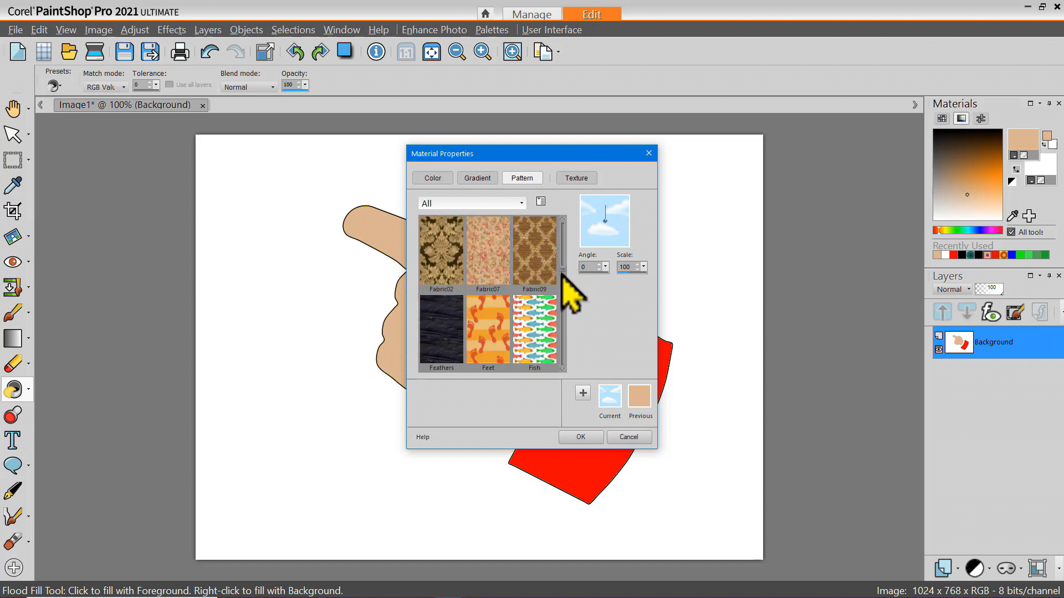
click(494, 248)
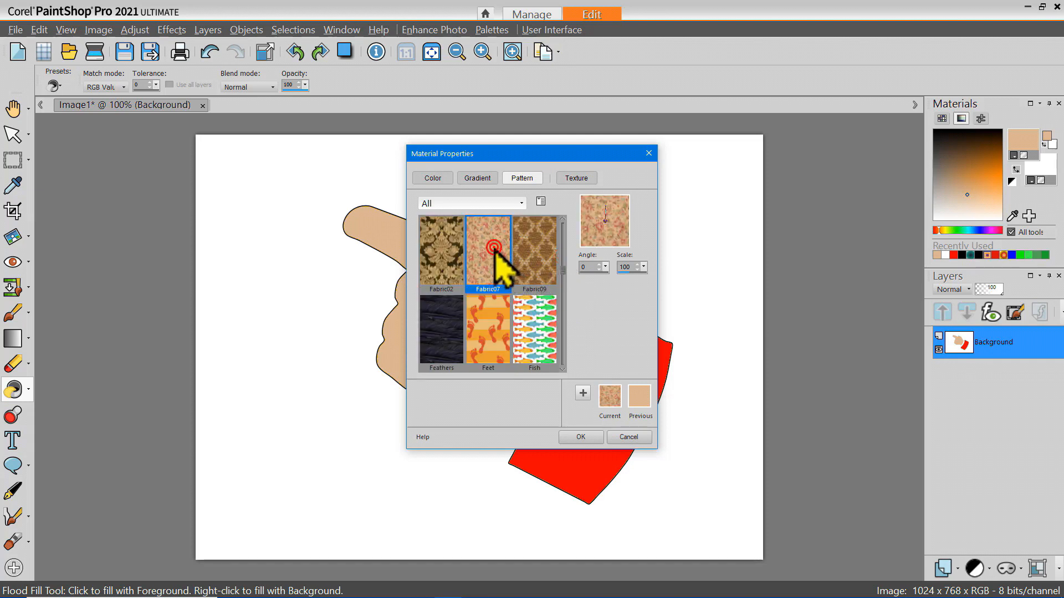
click(574, 437)
click(564, 363)
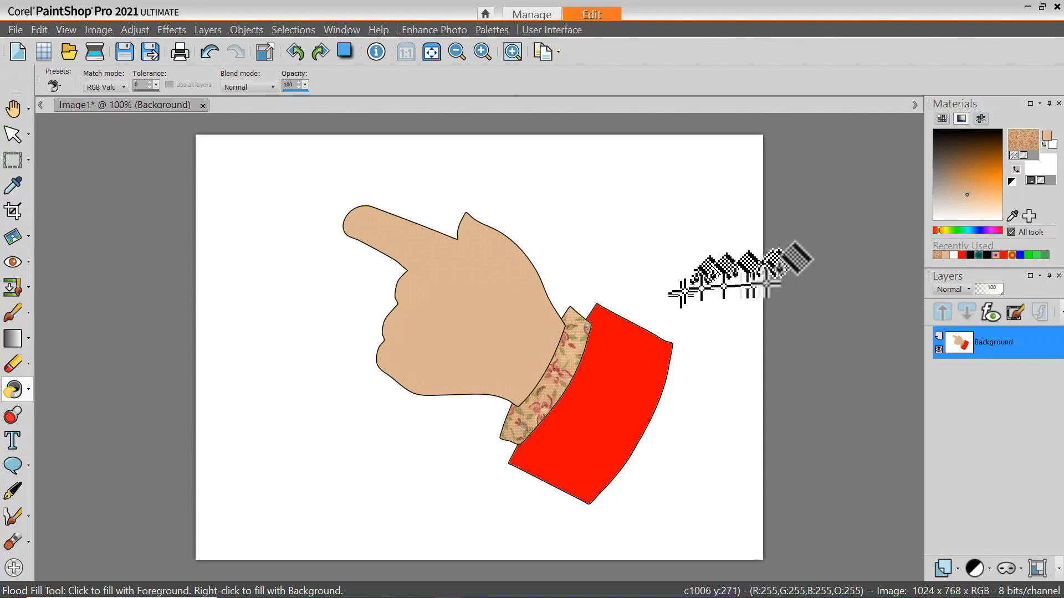
Step: Reset the materials to black and white, set the background to the Messenger gradient in circular style, and flood fill the area around the hand
click(1013, 180)
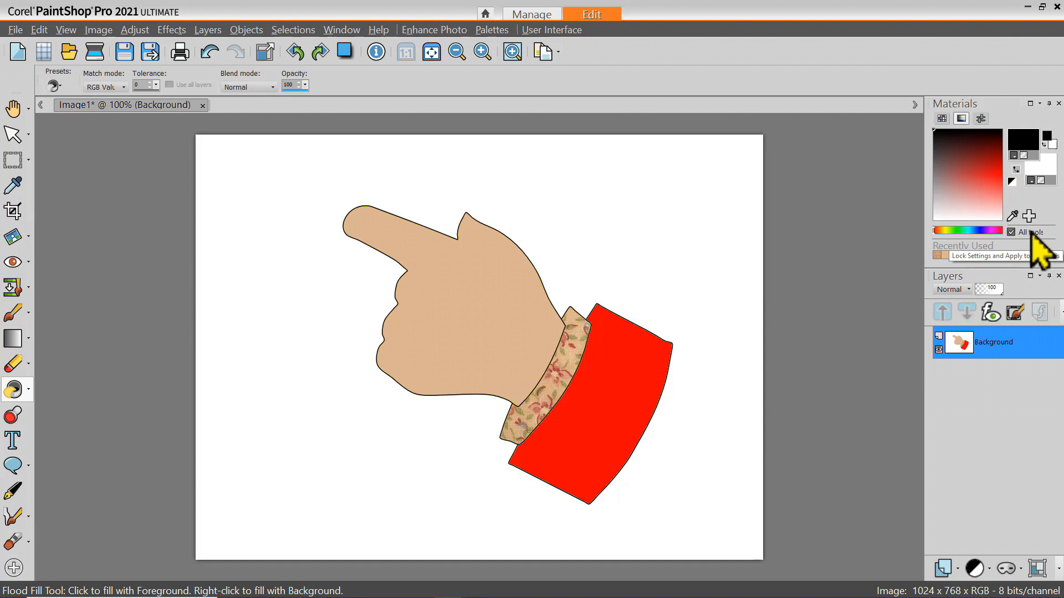
click(1041, 168)
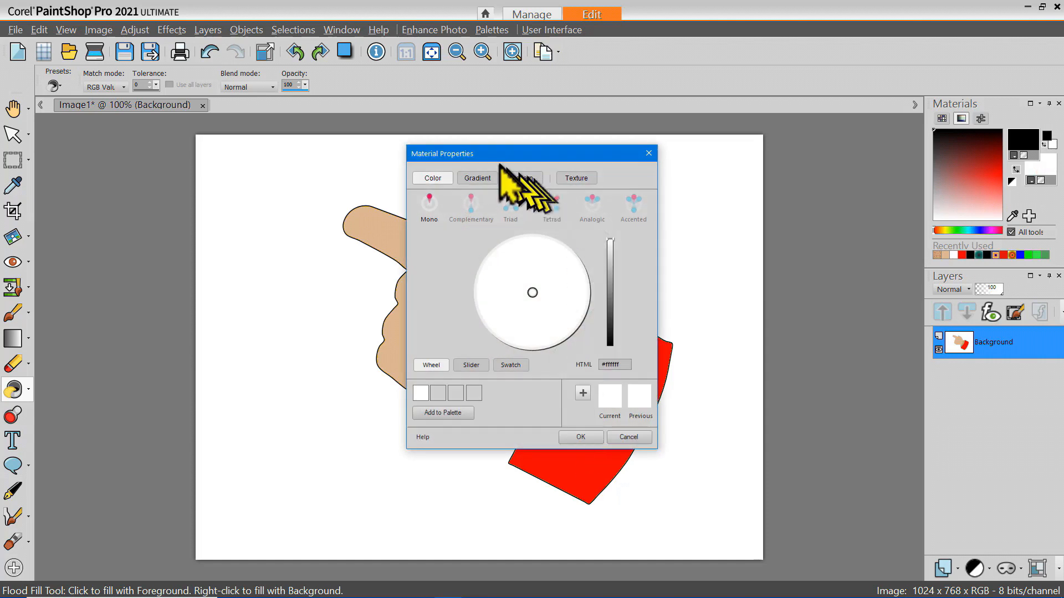
click(483, 176)
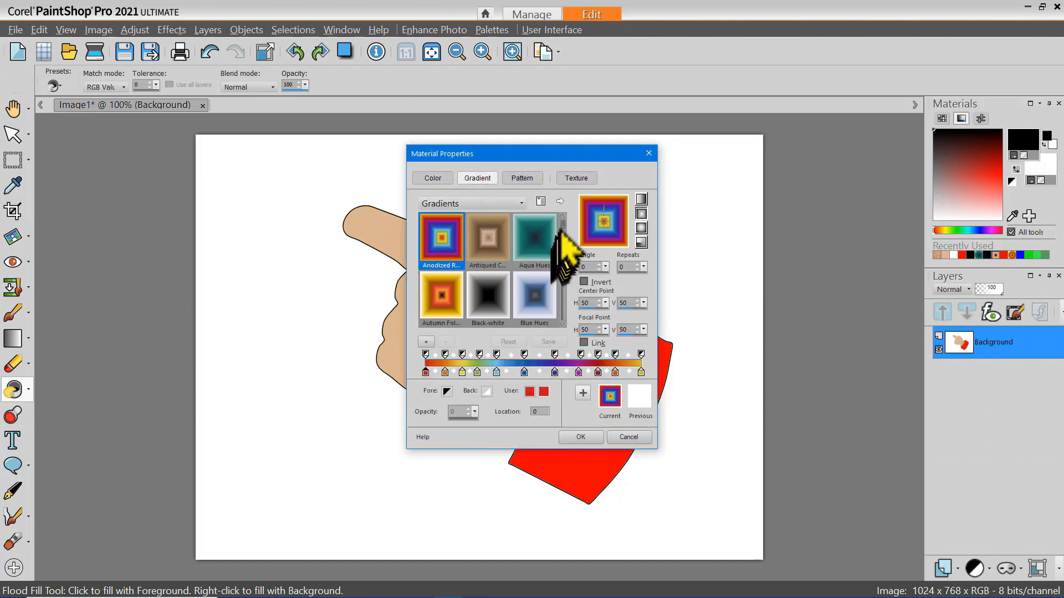
click(639, 225)
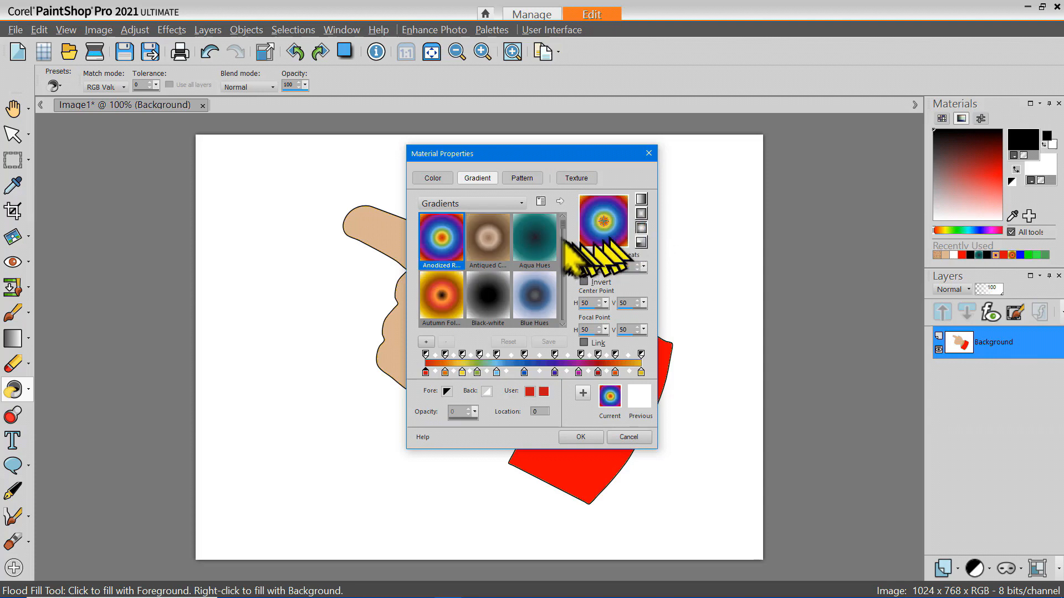
scroll(566, 226, down, 2)
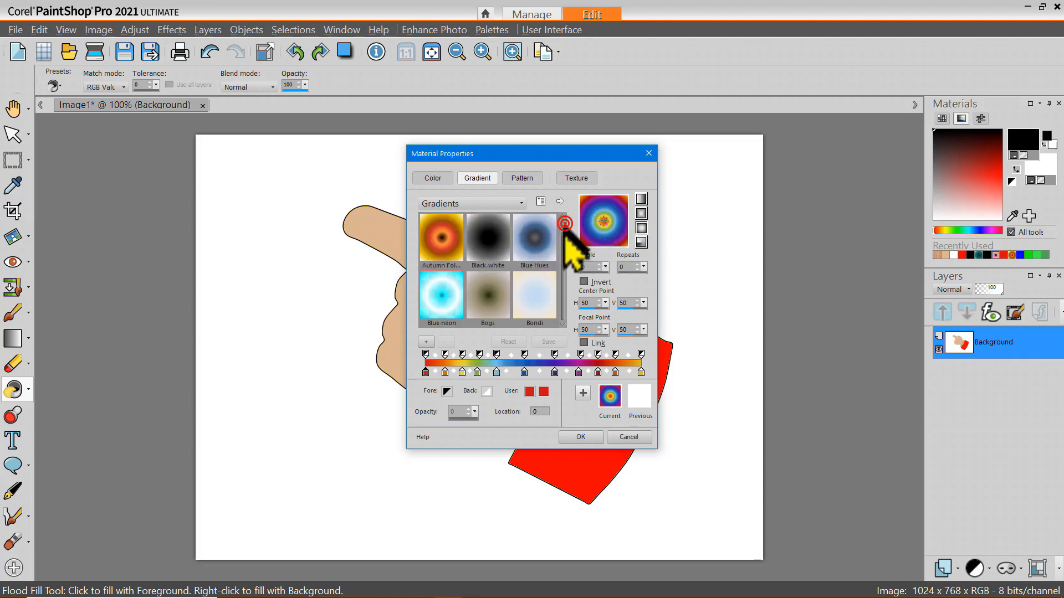
drag(564, 233, 563, 266)
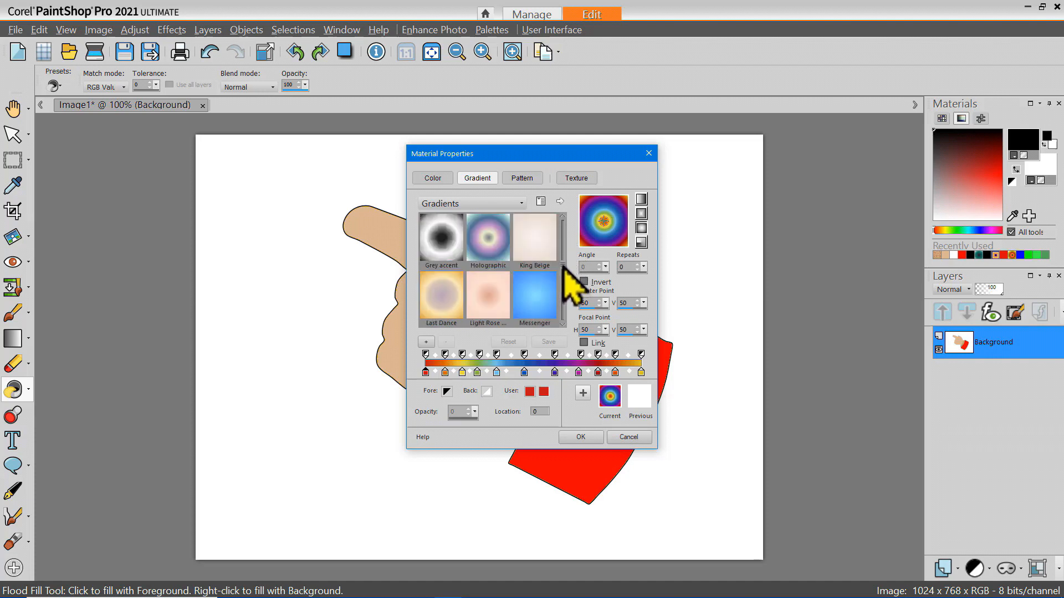
click(534, 296)
click(576, 437)
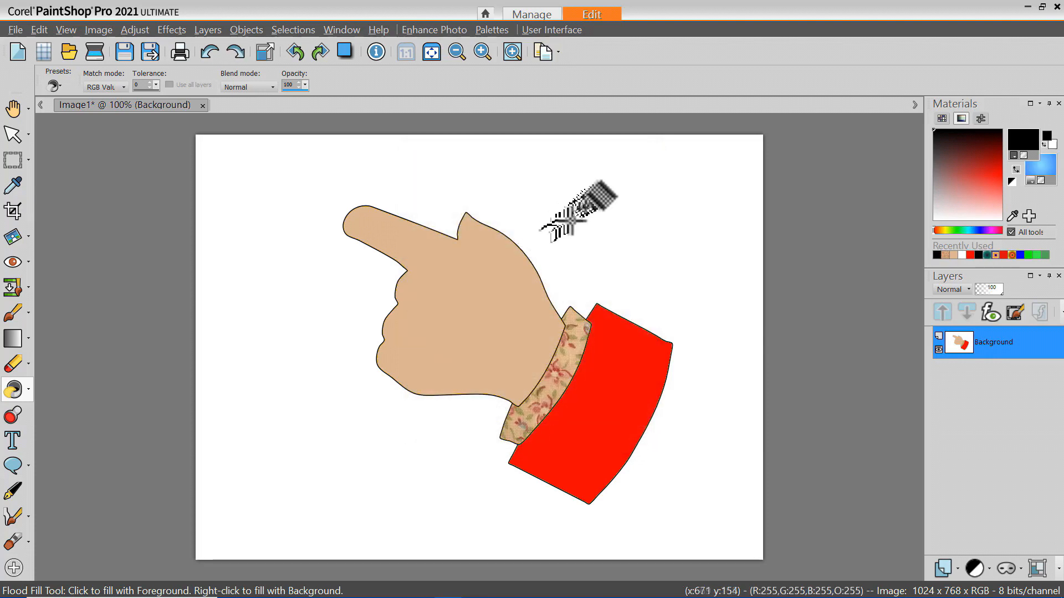
right_click(587, 219)
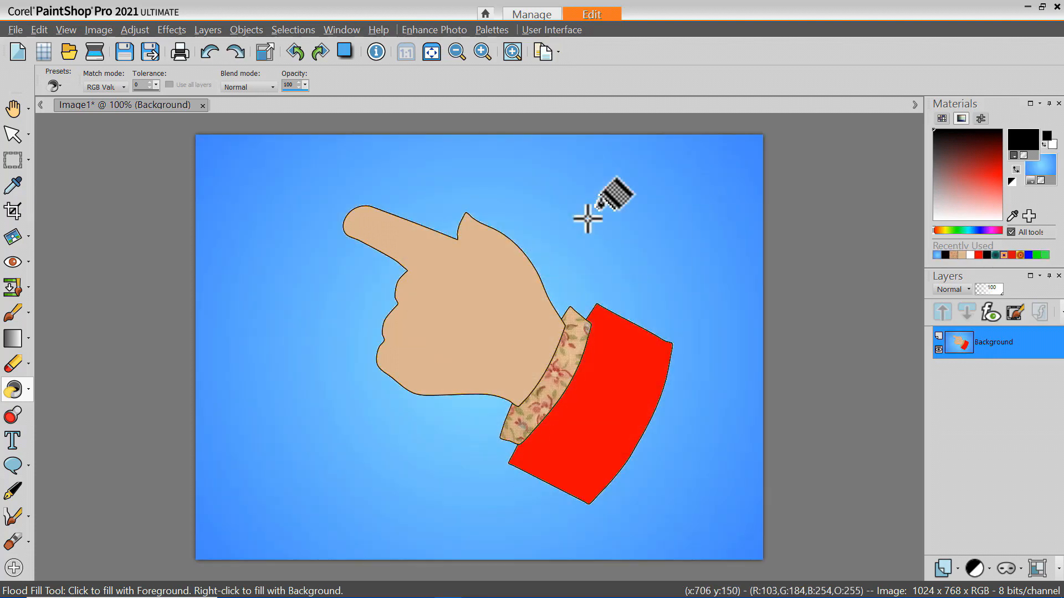
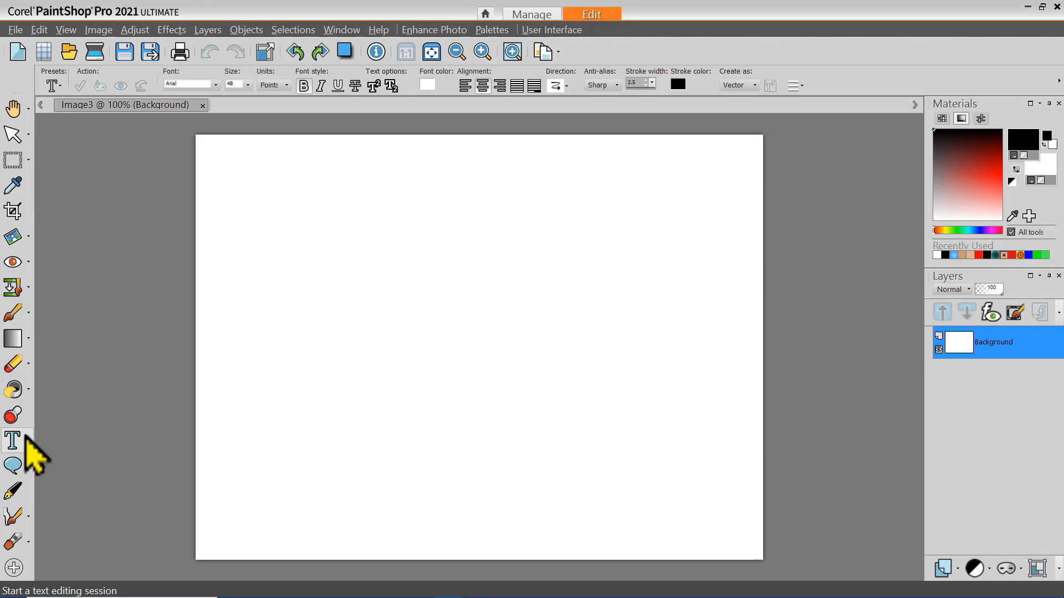
Step: Set the Text tool's stroke width to 1.0 and add the bold vector text "Adding Text" near the top of the canvas
click(24, 437)
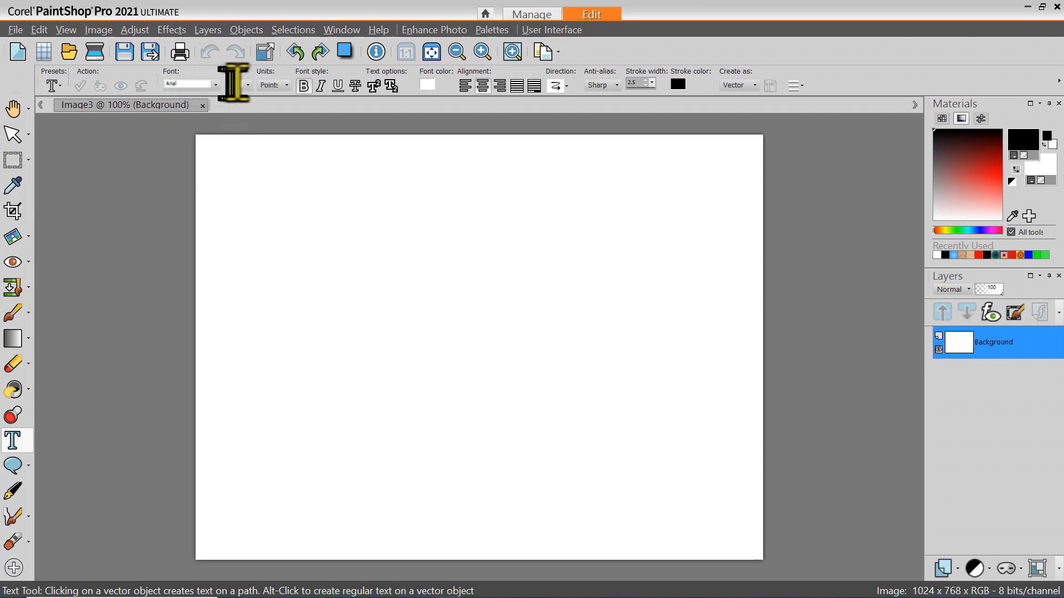
click(303, 86)
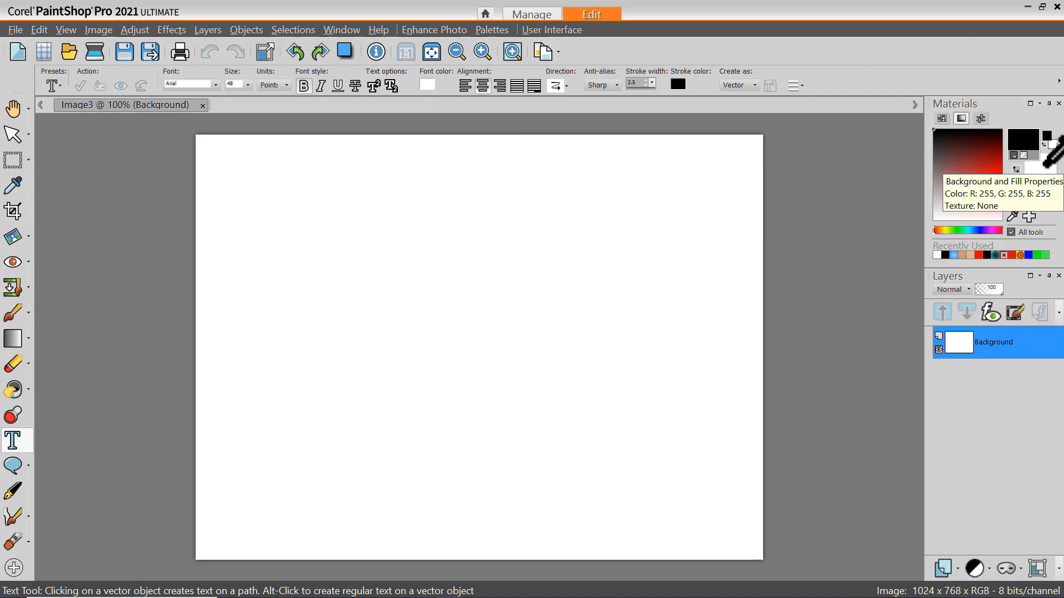
click(646, 86)
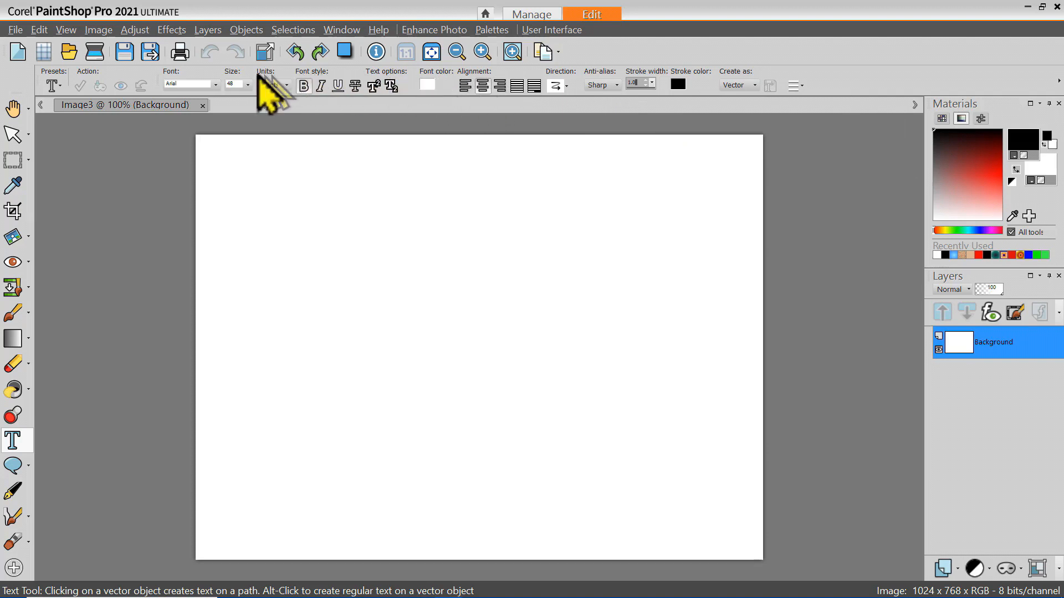
click(462, 213)
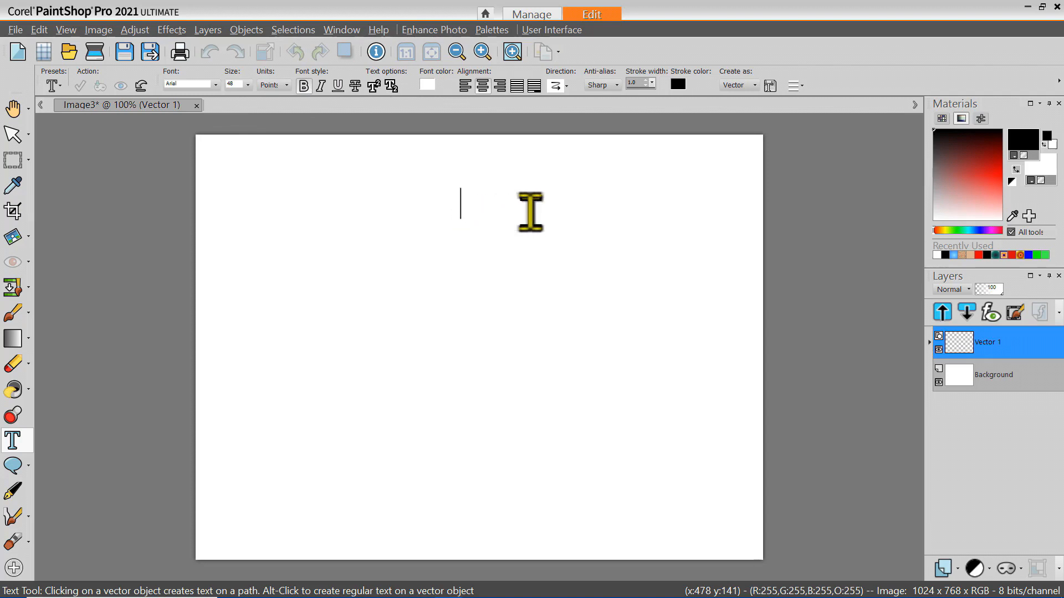
text(Adding Text)
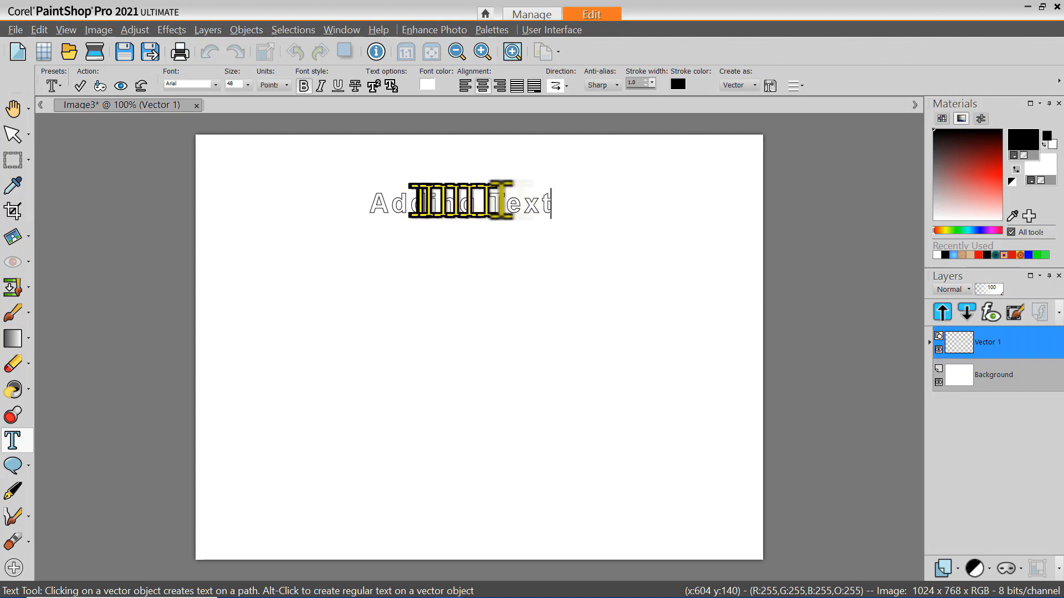
click(81, 86)
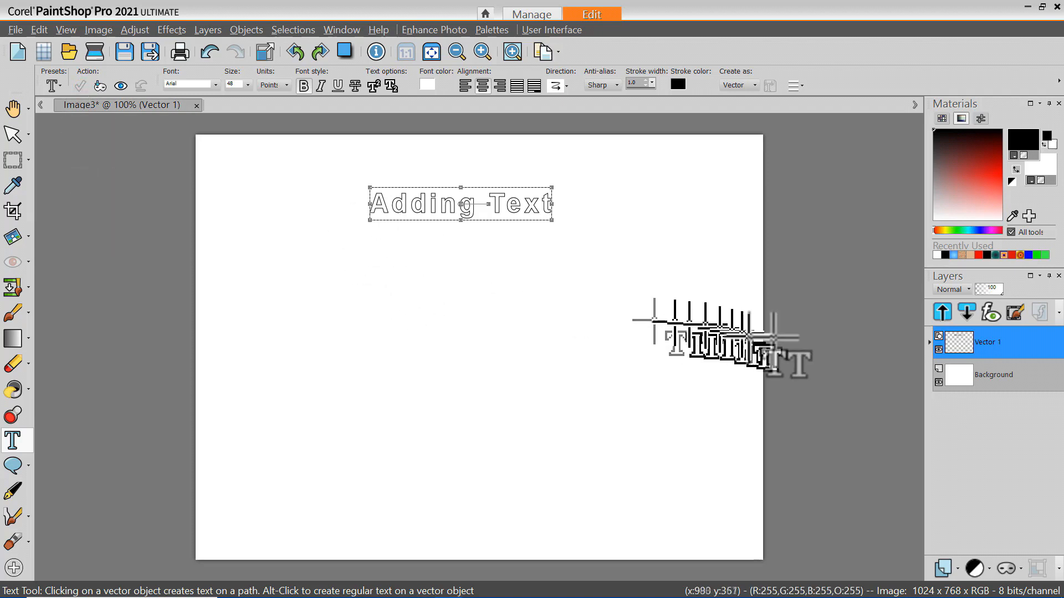
Step: Reopen the text object for editing and replace the word "Text" with "TEXT"
mouse_move(985, 356)
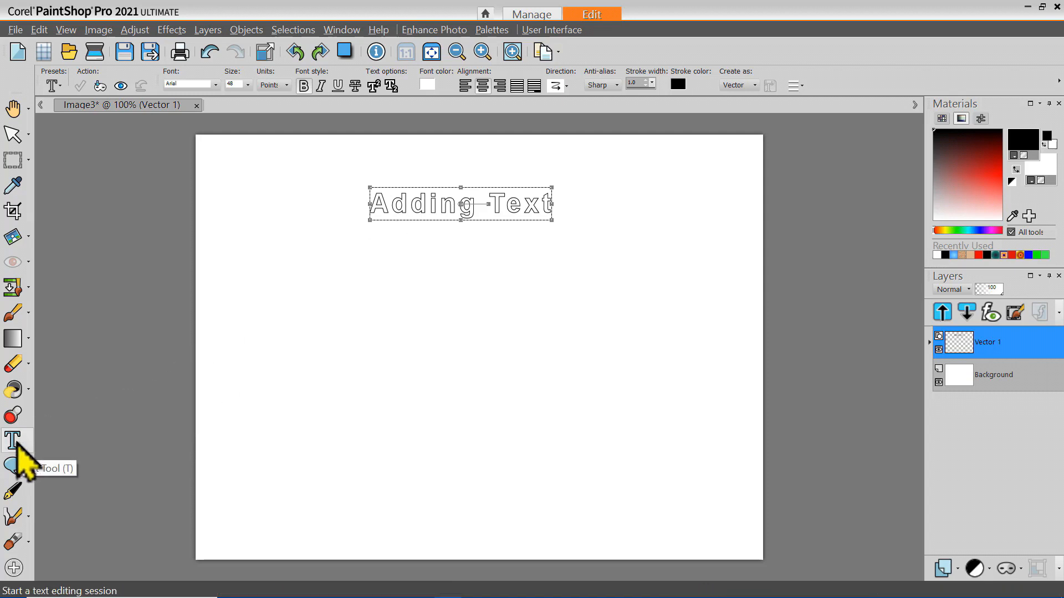
click(495, 203)
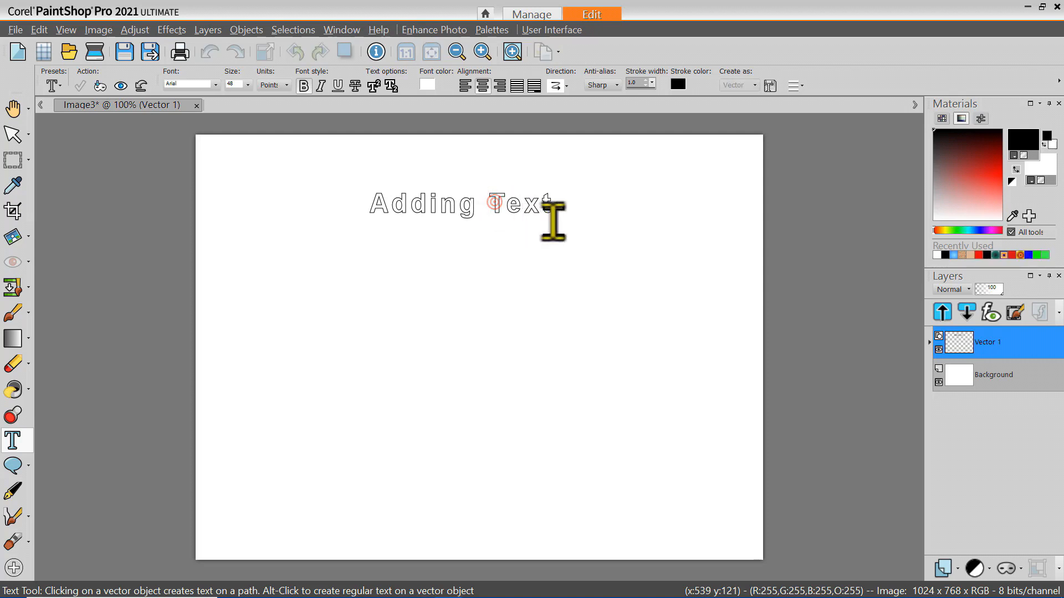
drag(493, 203, 552, 202)
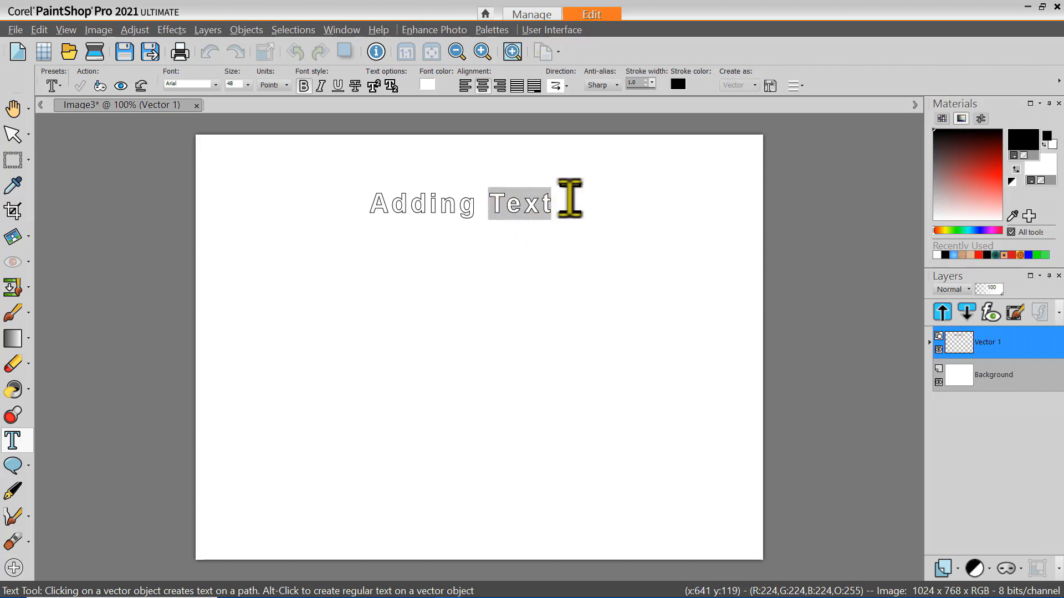
text(T)
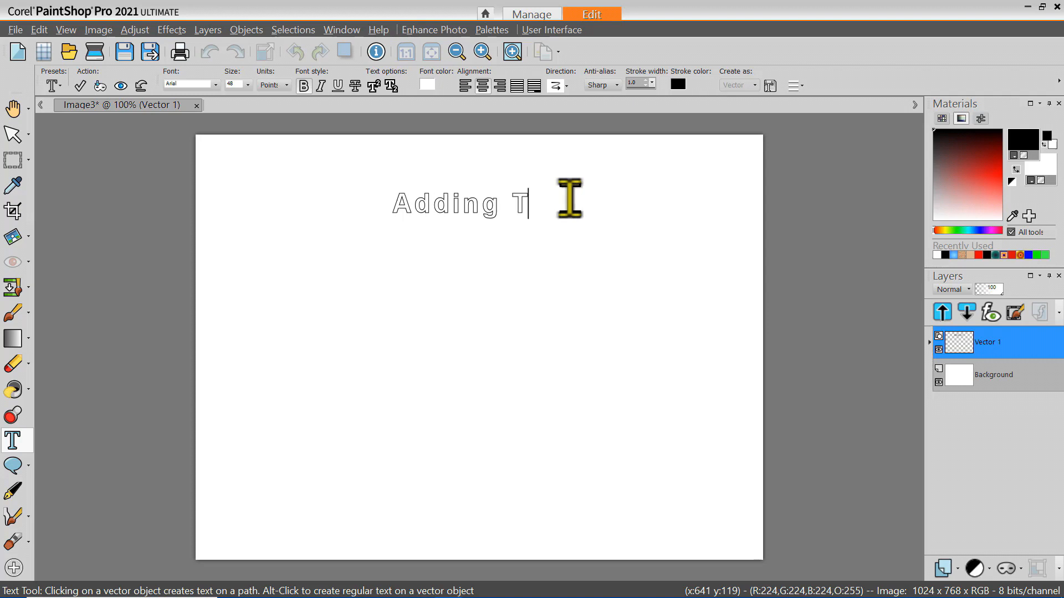
text(EXT)
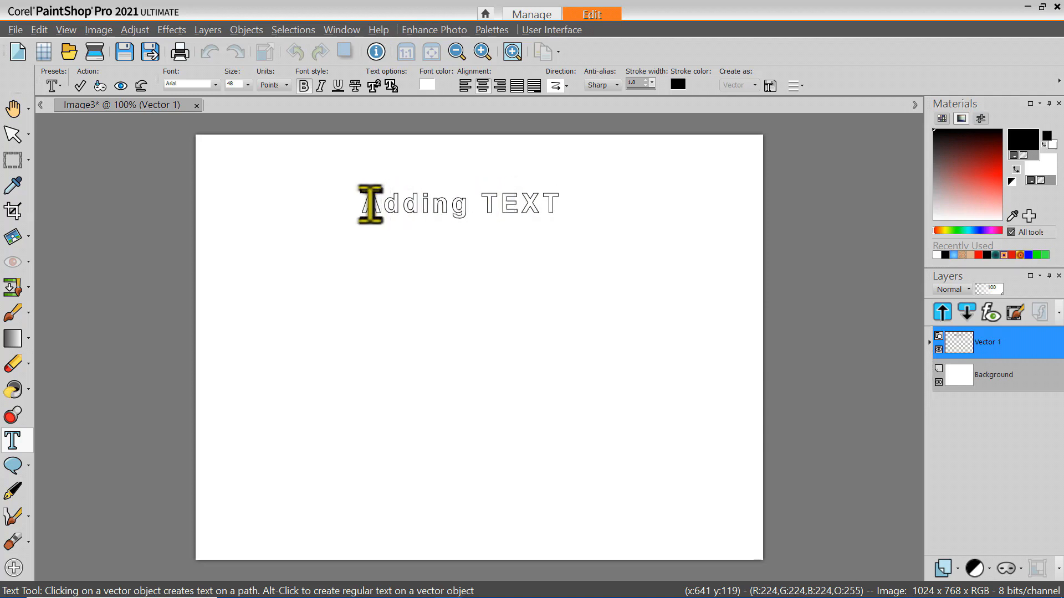
Step: Set the font size of the initial letter "A" to 72 points
drag(363, 203, 379, 202)
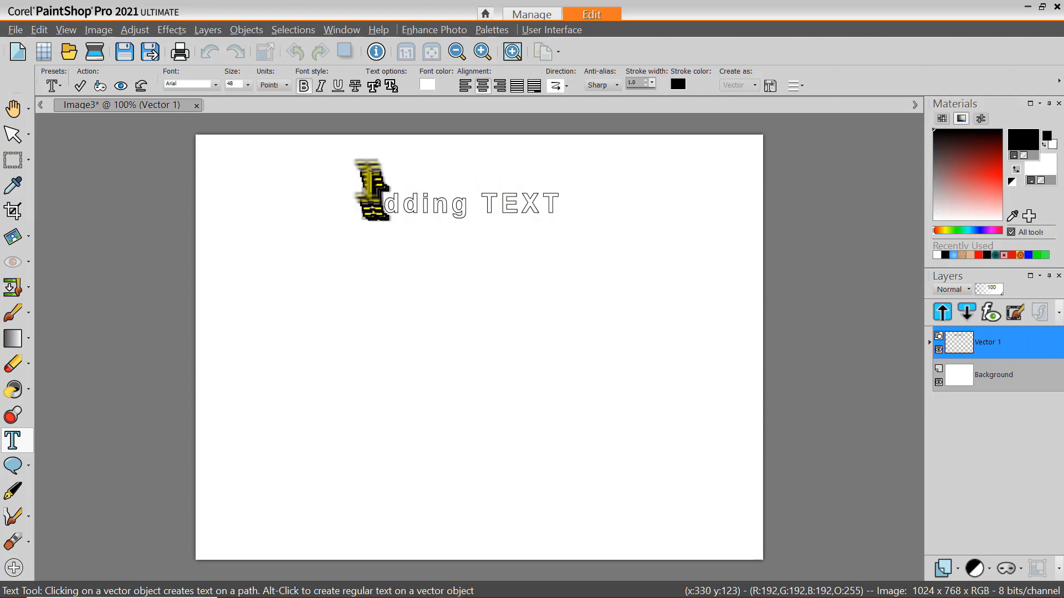
click(250, 85)
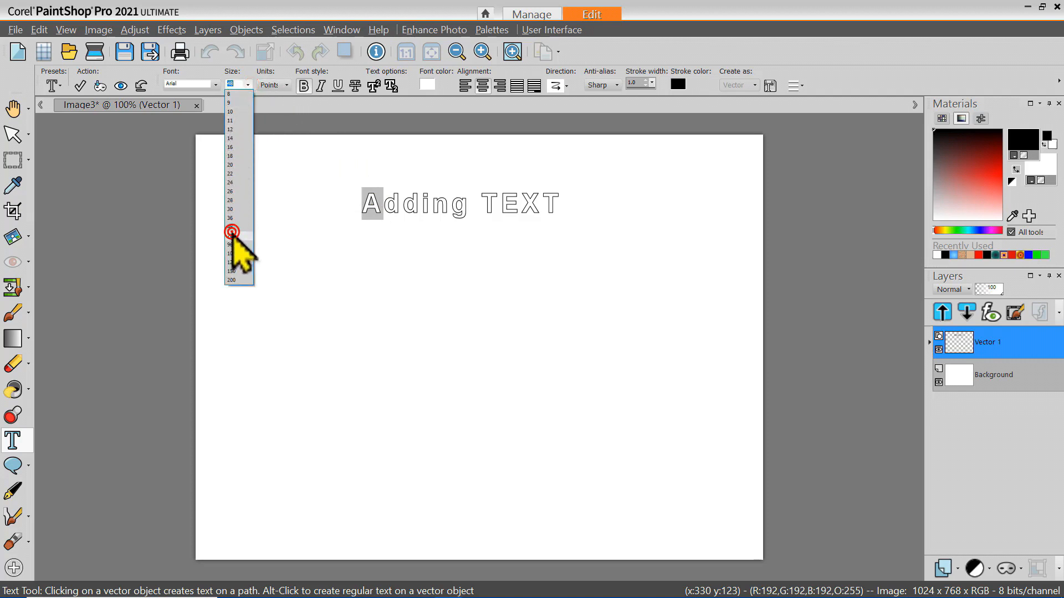
click(232, 232)
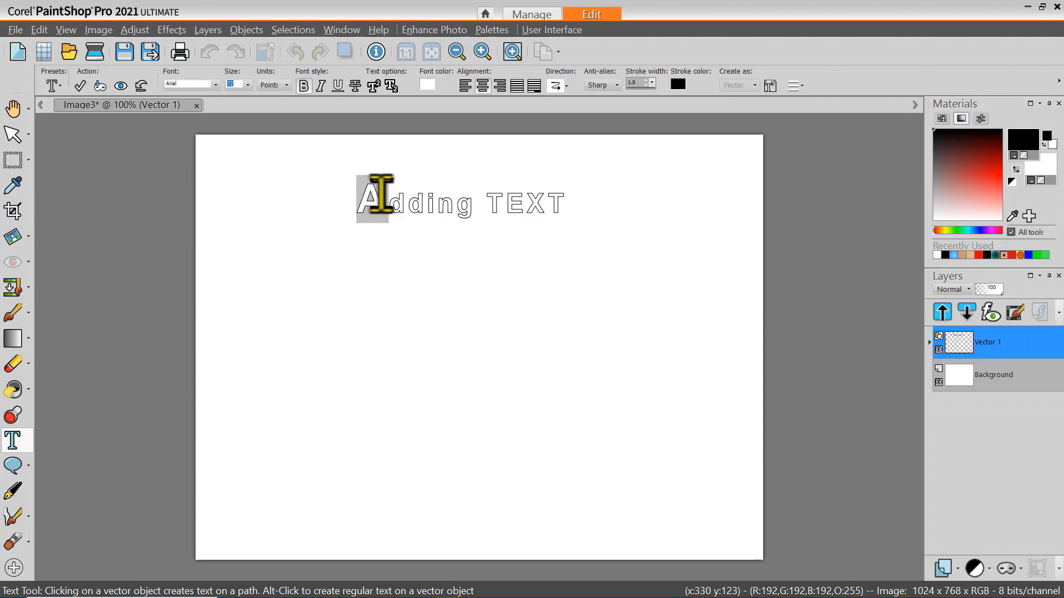
Step: Fill the letter "A" with yellow and the word "TEXT" with blue at a stroke width of 2.0, and apply the edits
right_click(428, 84)
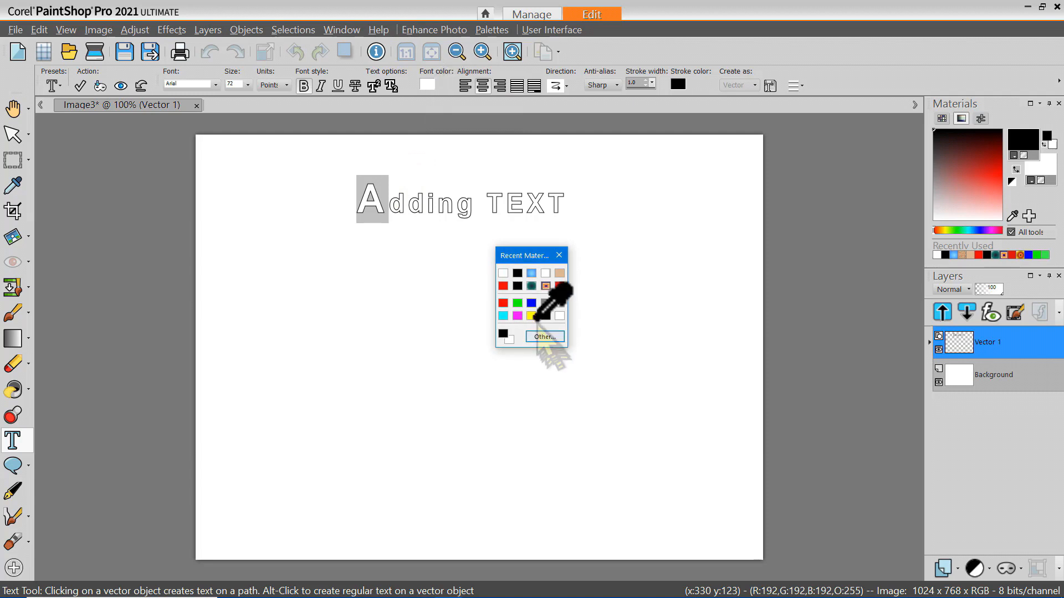
click(531, 317)
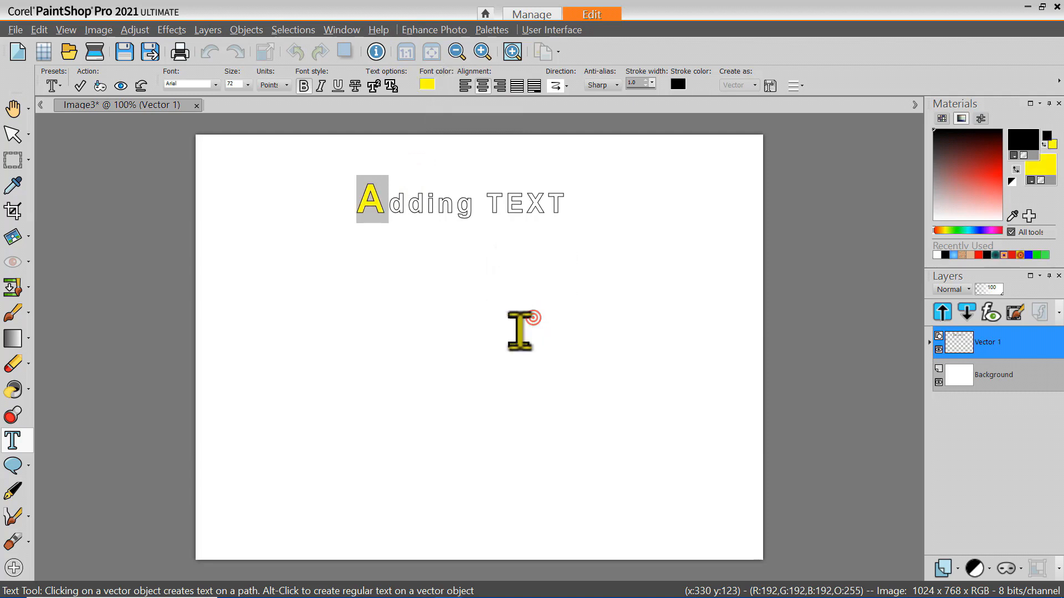
drag(488, 197, 557, 196)
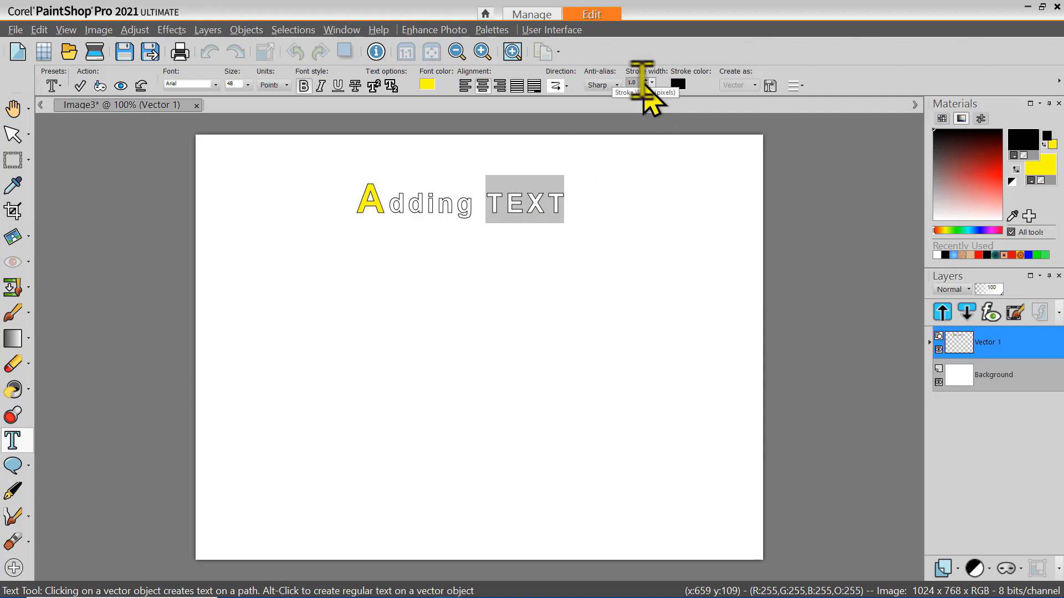
right_click(427, 85)
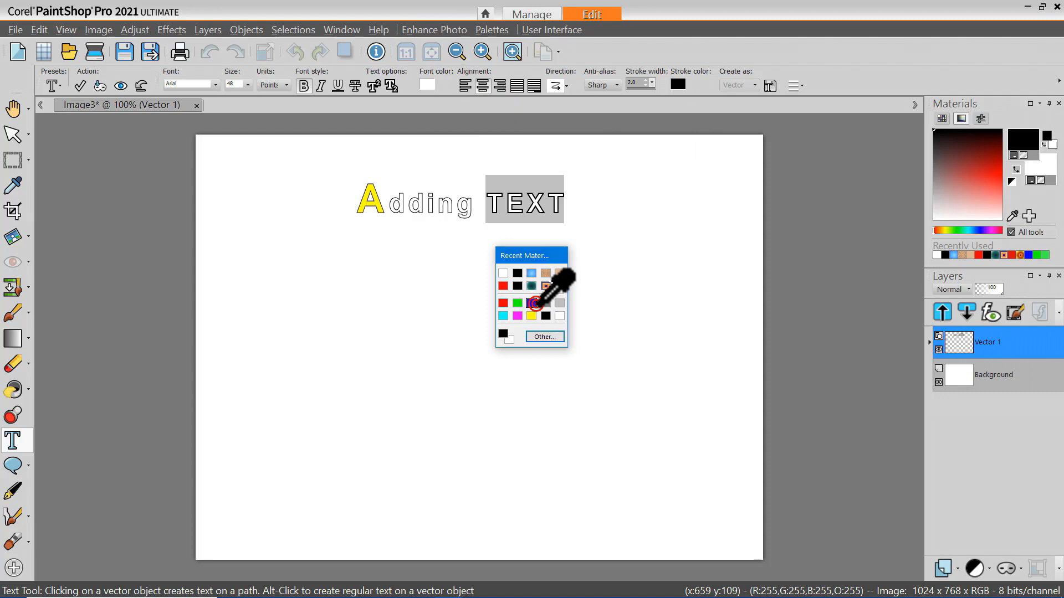
click(535, 304)
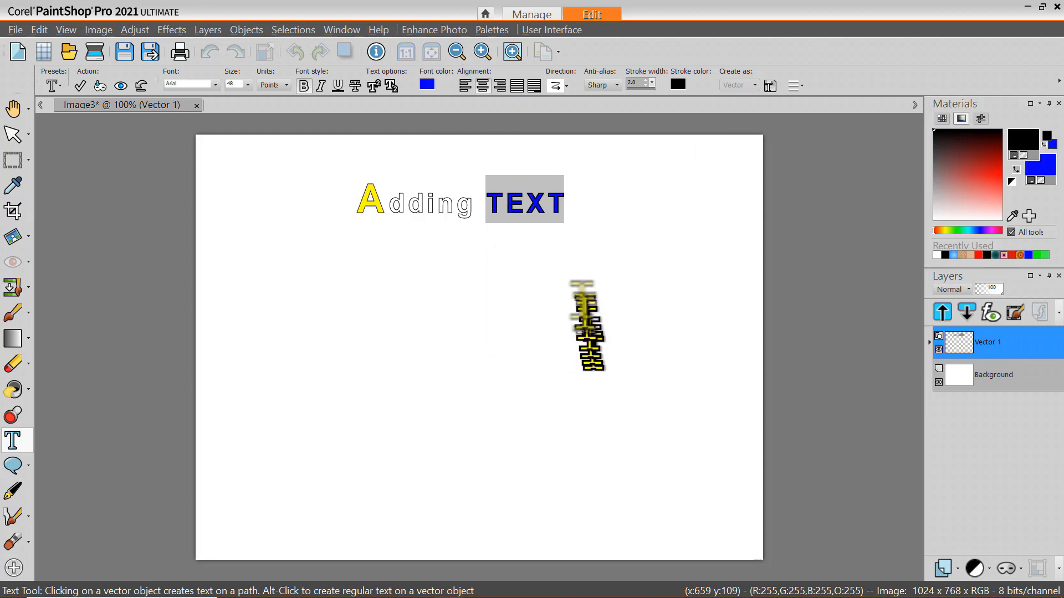
right_click(497, 236)
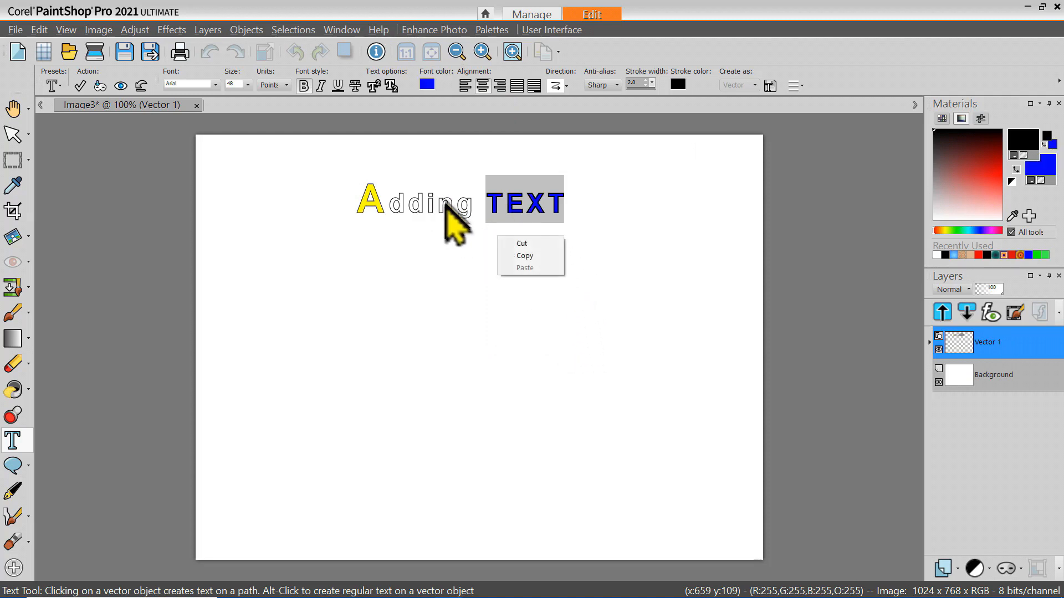
click(81, 87)
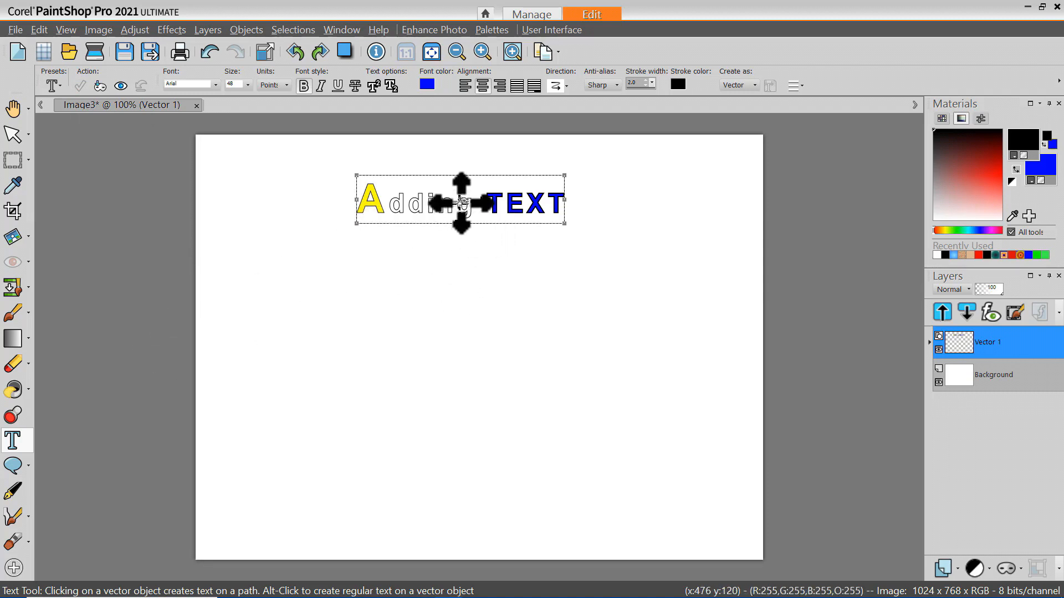
Step: Move the text object down to the middle of the canvas and enlarge it from its corners
drag(460, 199, 470, 305)
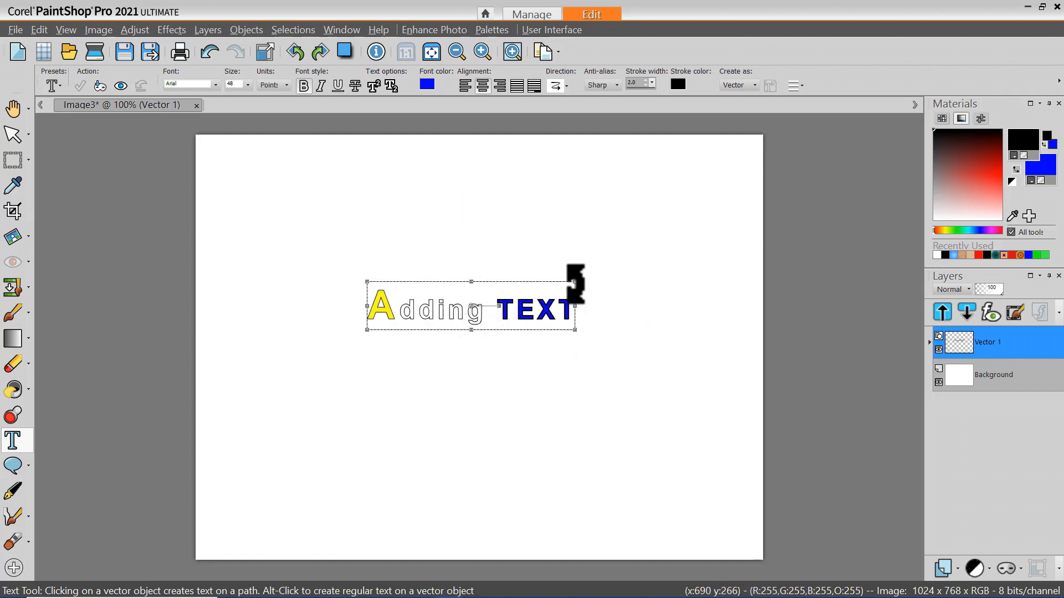
drag(576, 282, 643, 266)
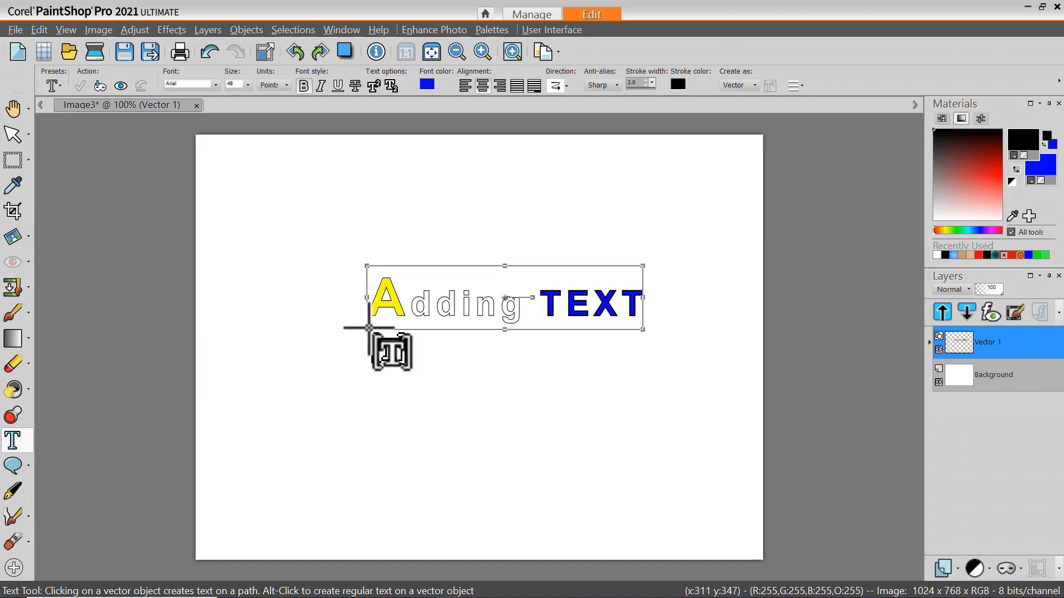
drag(367, 329, 303, 374)
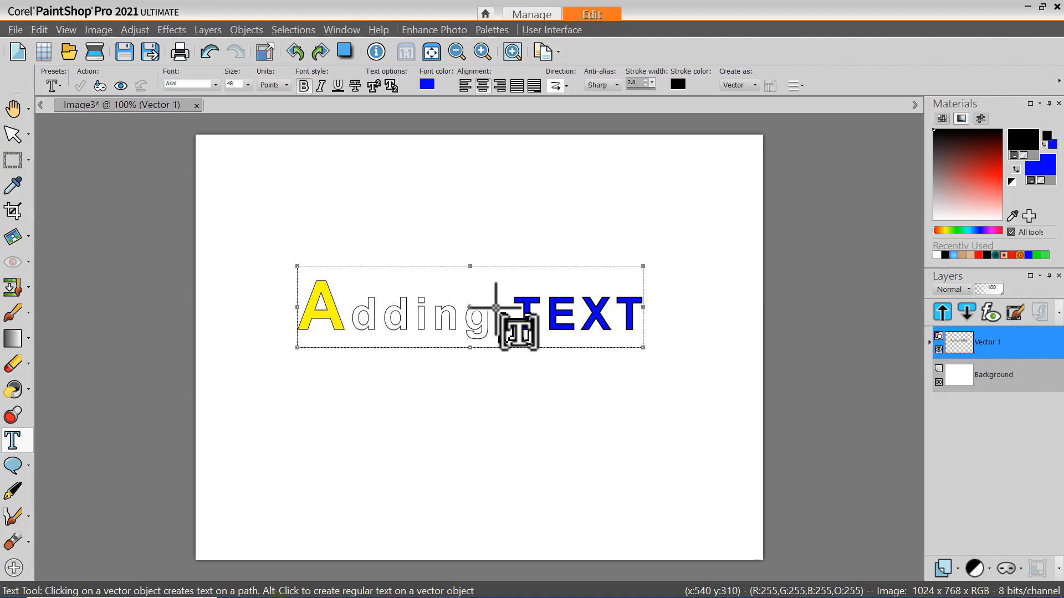
drag(497, 309, 496, 302)
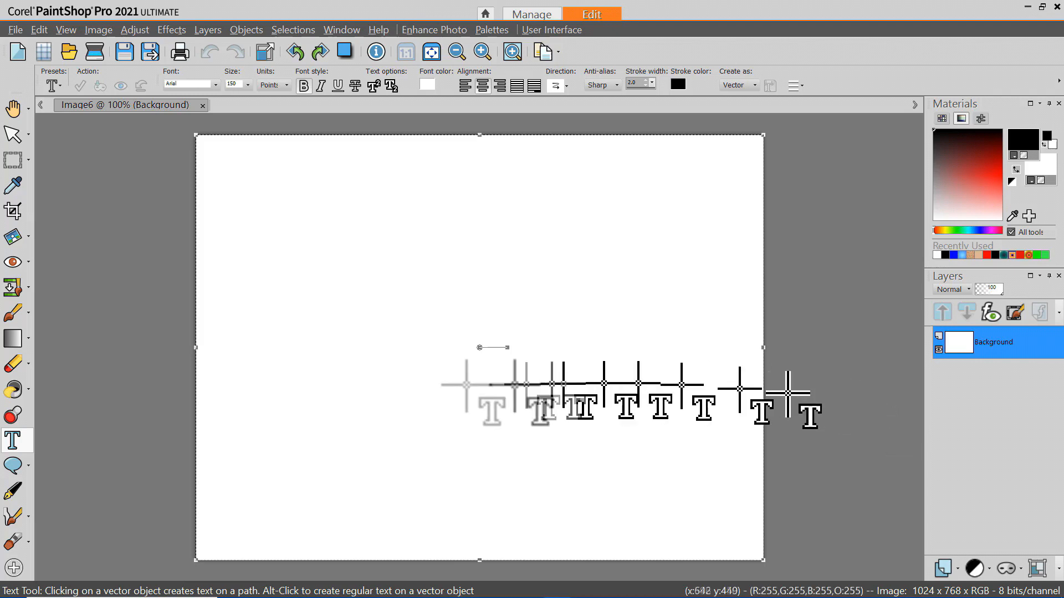
Step: Add the two-line vector text "Text with drop shadow" to the new blank image and move it to the canvas centre
click(9, 437)
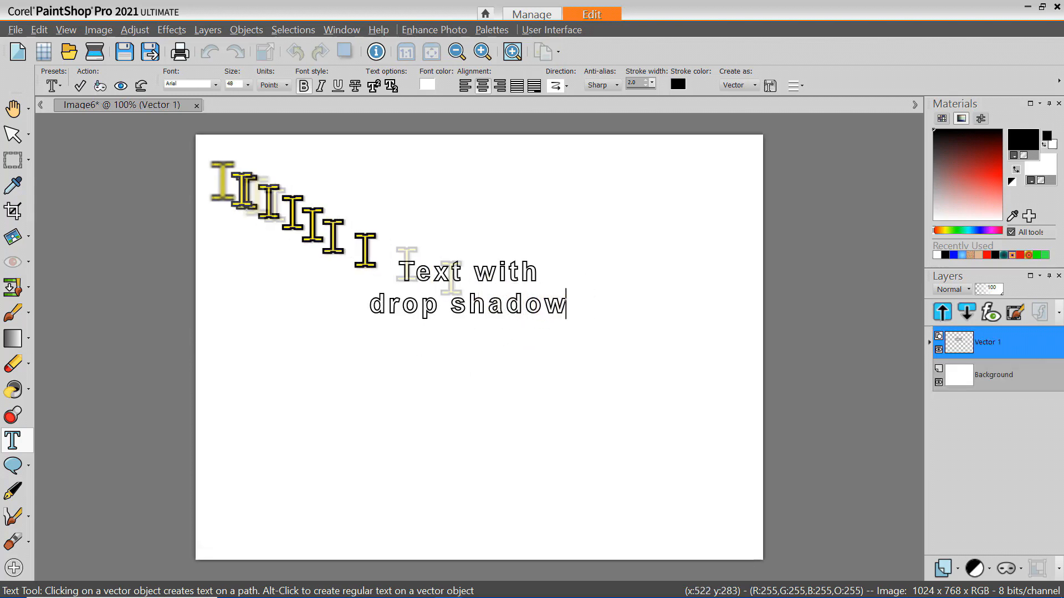
click(78, 82)
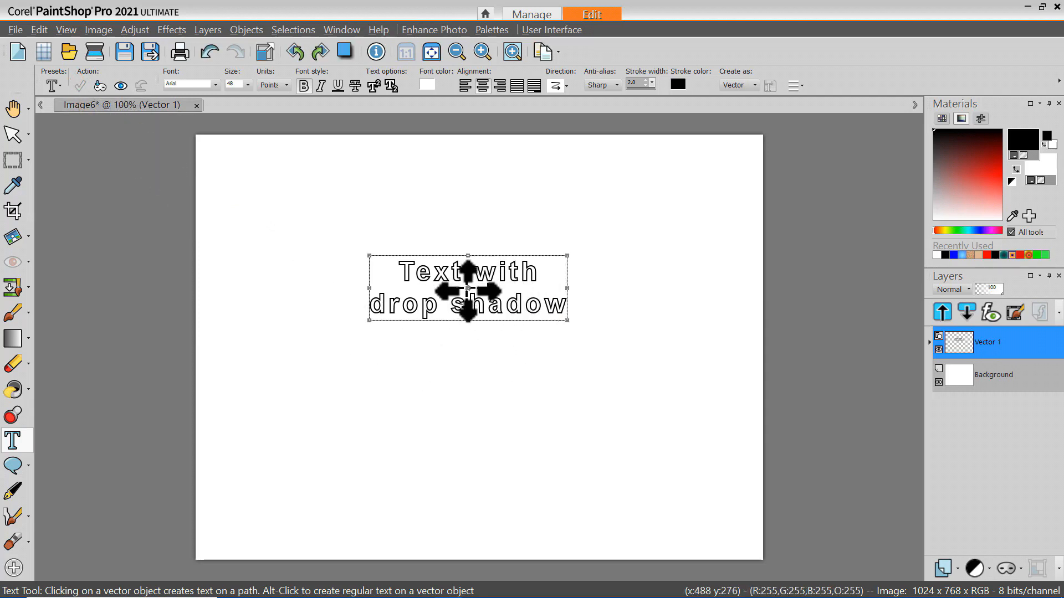
drag(468, 289, 488, 329)
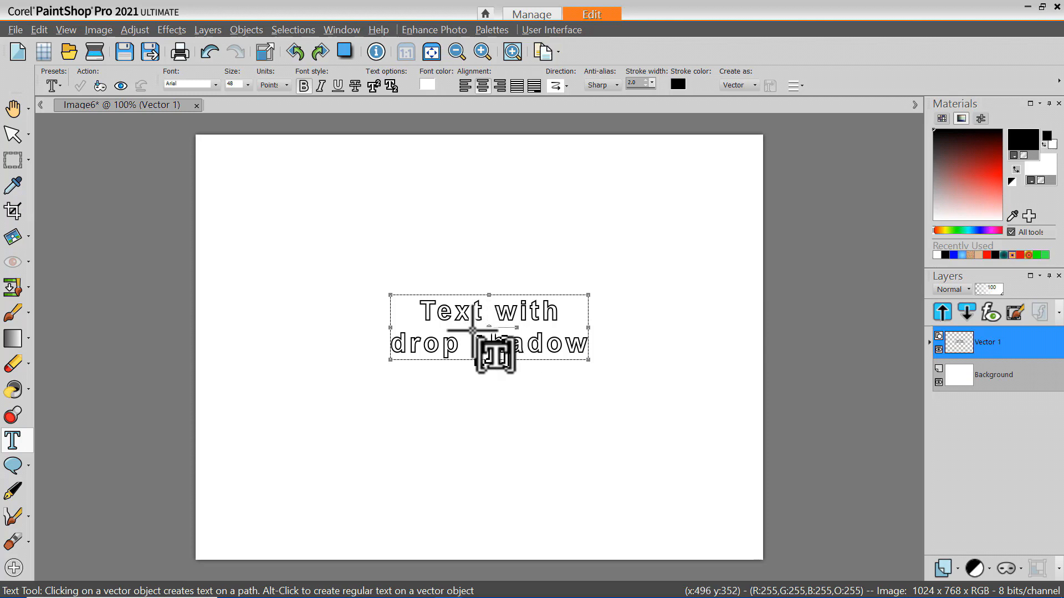
Step: Start the Drop Shadow effect on the text, accepting the conversion of its vector layer to a raster layer
click(172, 29)
mouse_move(207, 87)
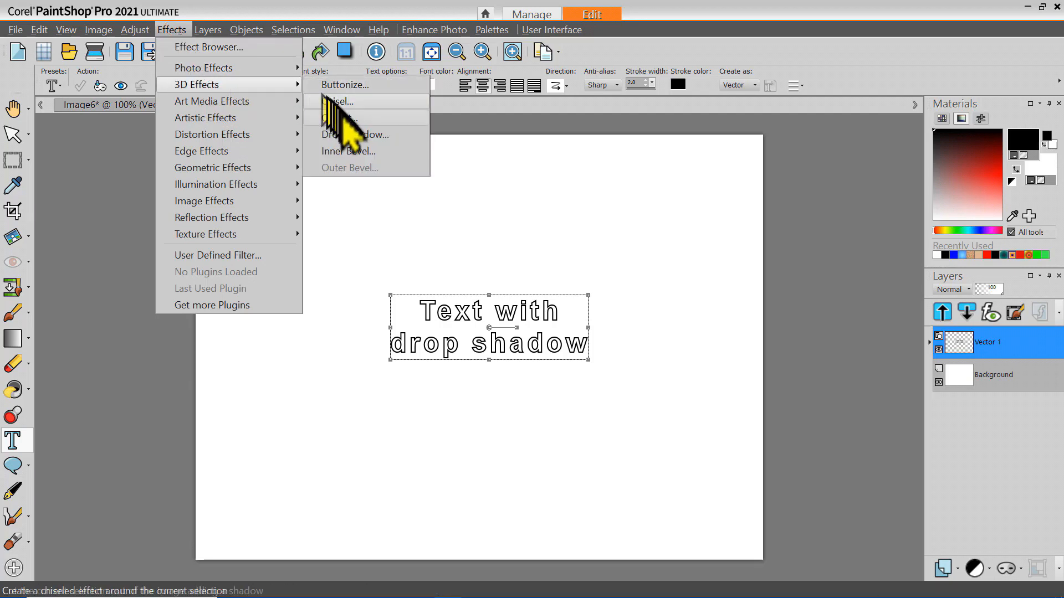
click(346, 134)
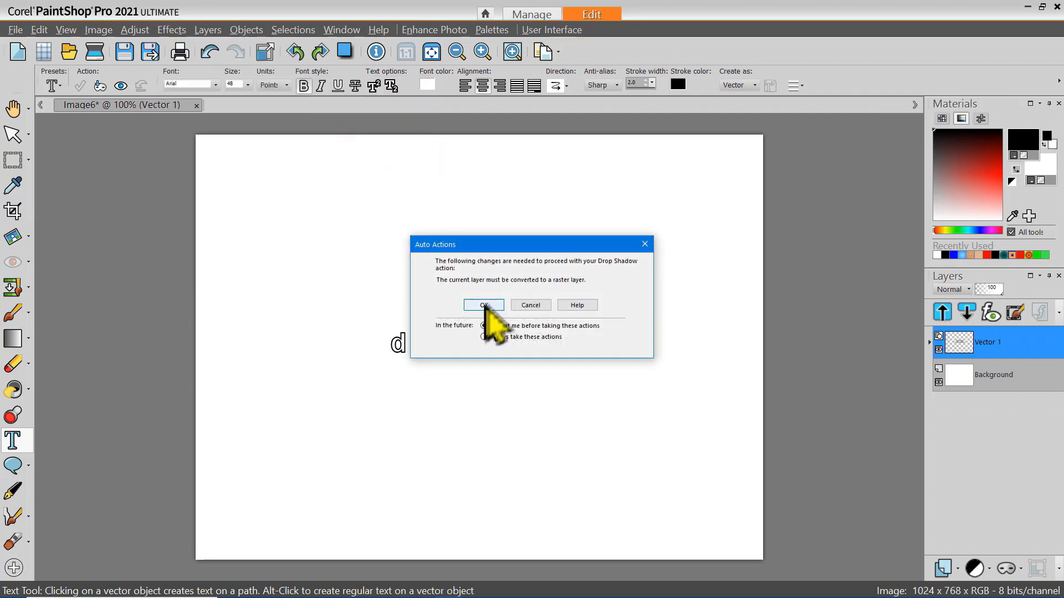
drag(538, 244, 594, 169)
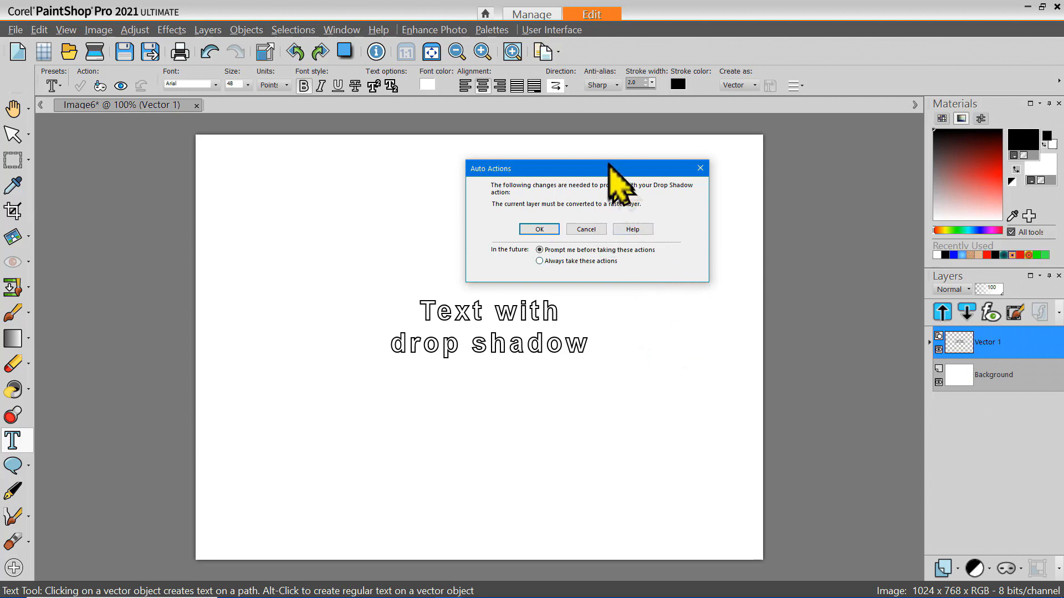
drag(604, 167, 620, 163)
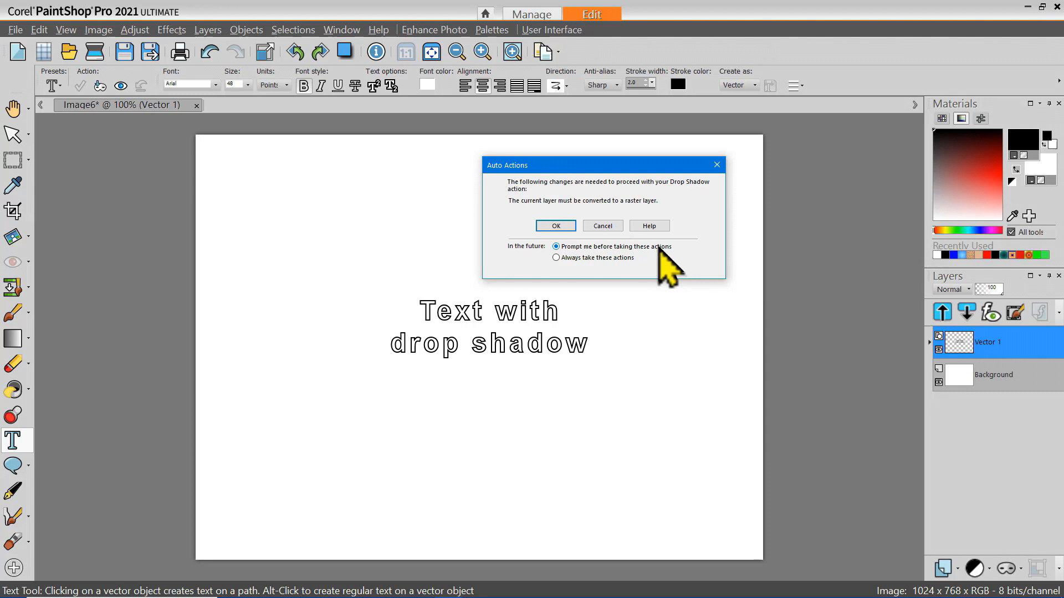
click(555, 225)
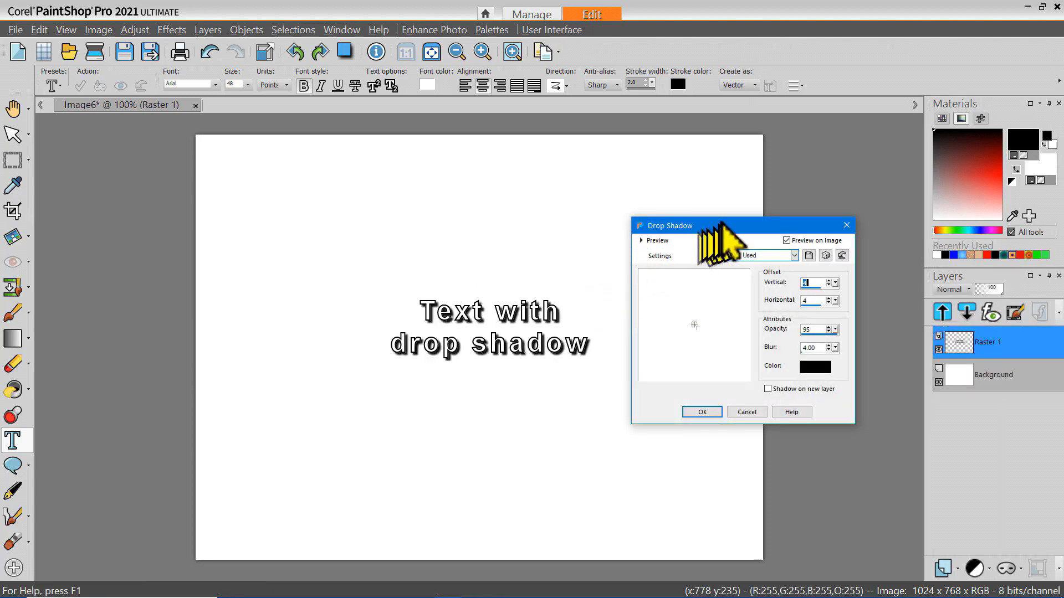
drag(720, 223, 720, 208)
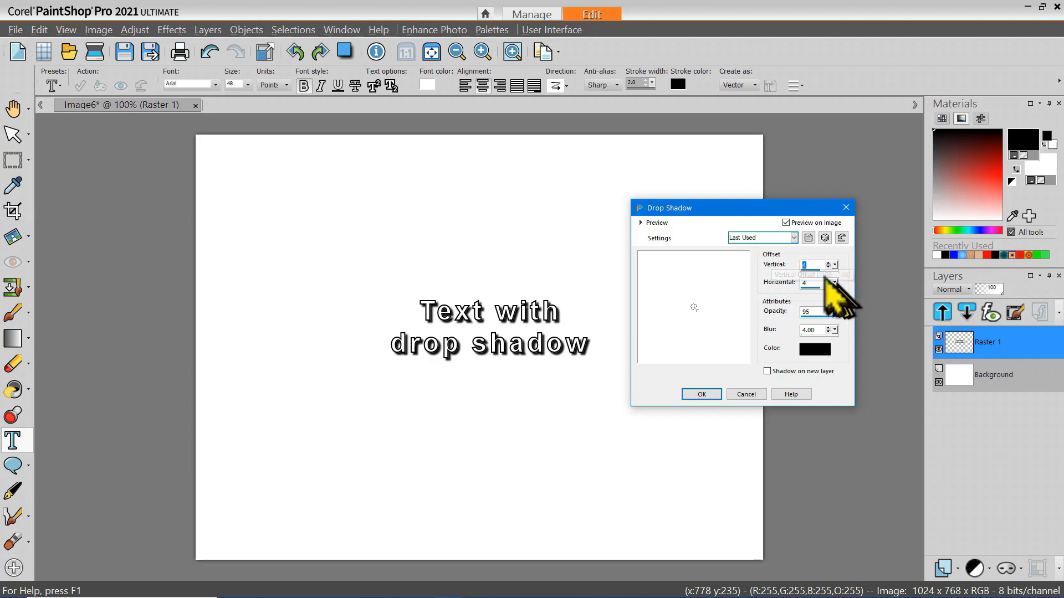
Step: Set the shadow's vertical offset to 8 and its horizontal offset to 12, then make the horizontal offset -12
click(815, 264)
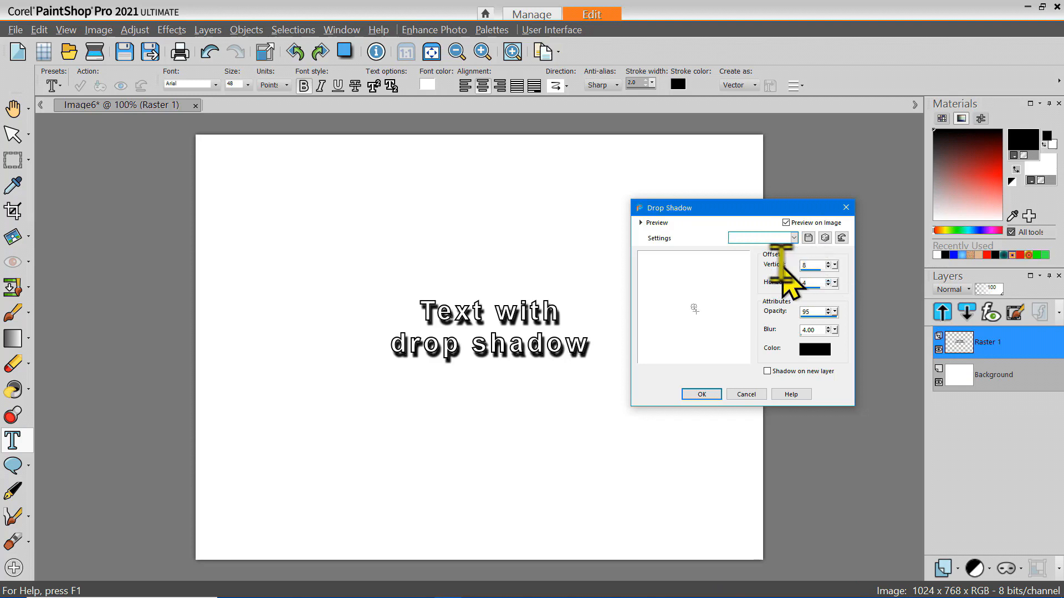
text(12)
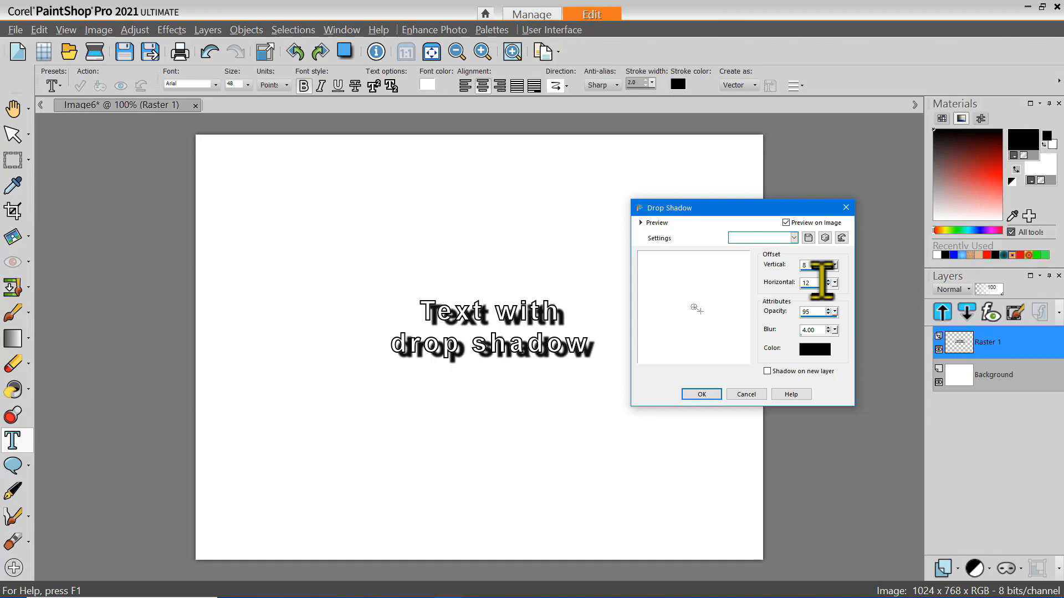
text(-)
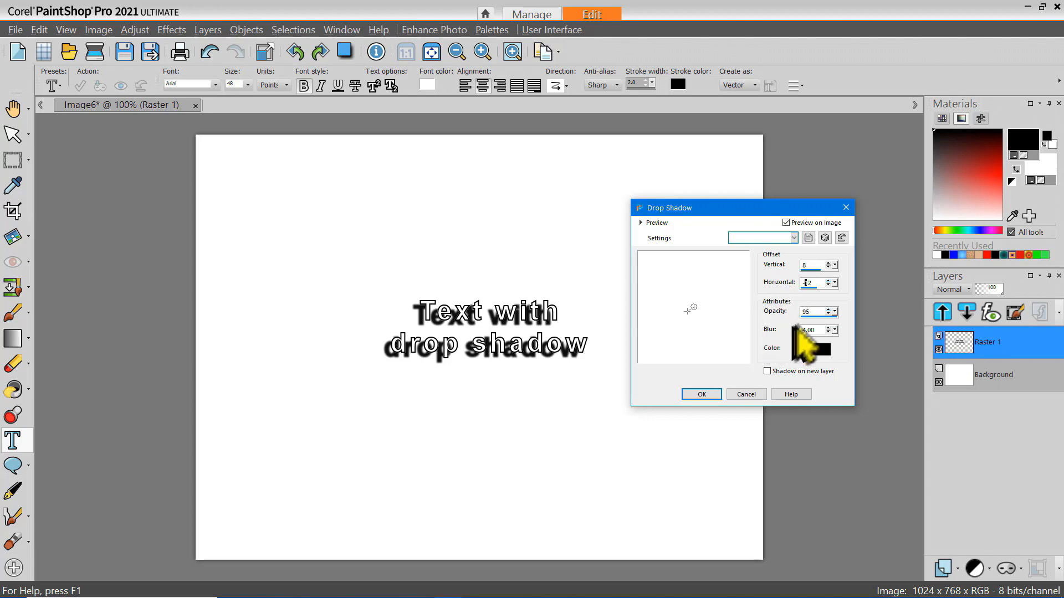
Step: Try lower and higher shadow opacities, ending at 92, and raise the blur to 100
drag(835, 312, 841, 312)
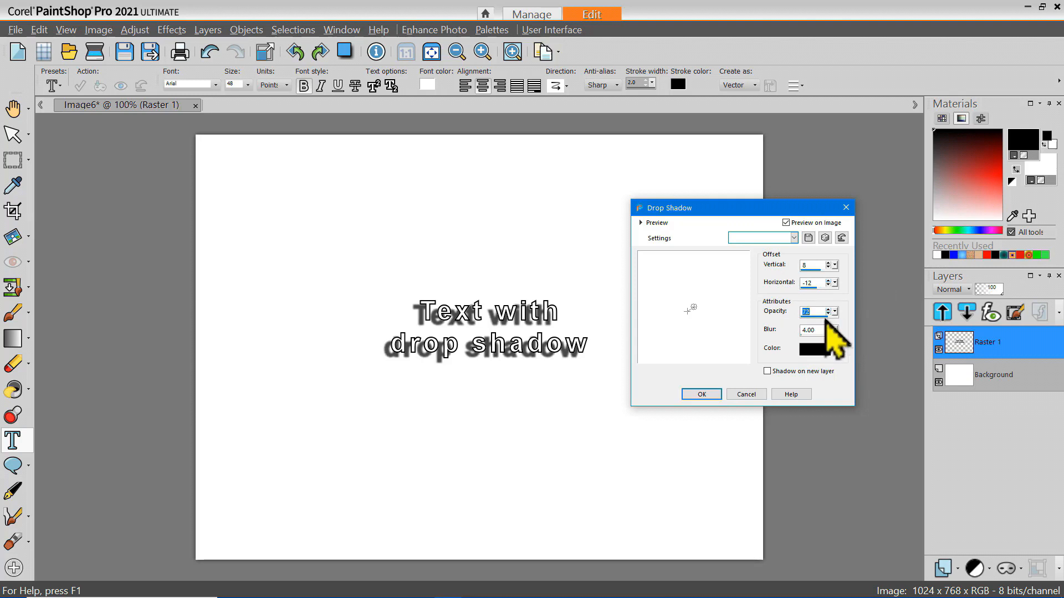
drag(835, 312, 804, 302)
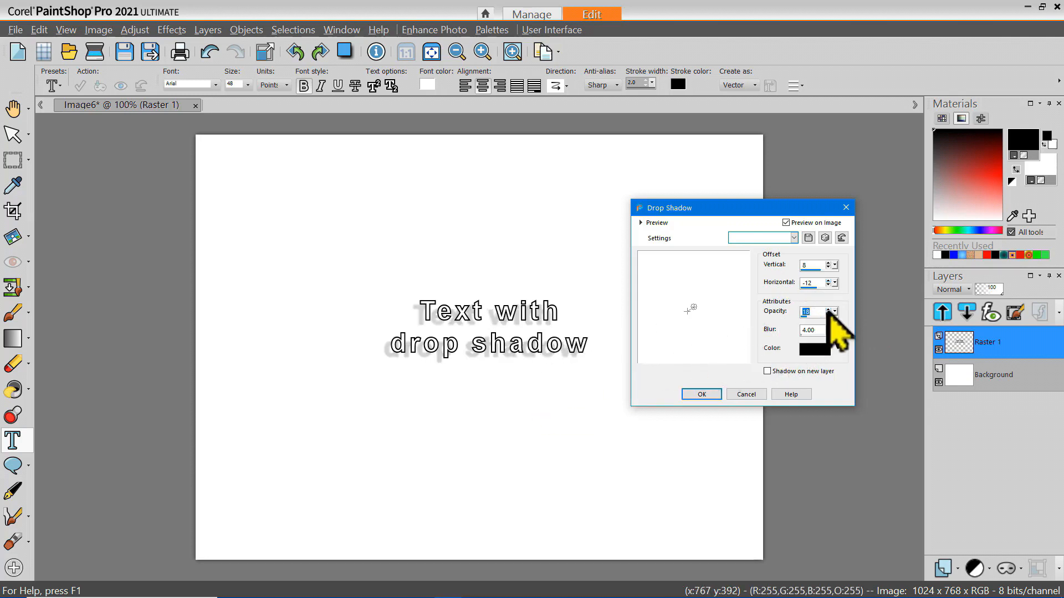
drag(835, 312, 874, 317)
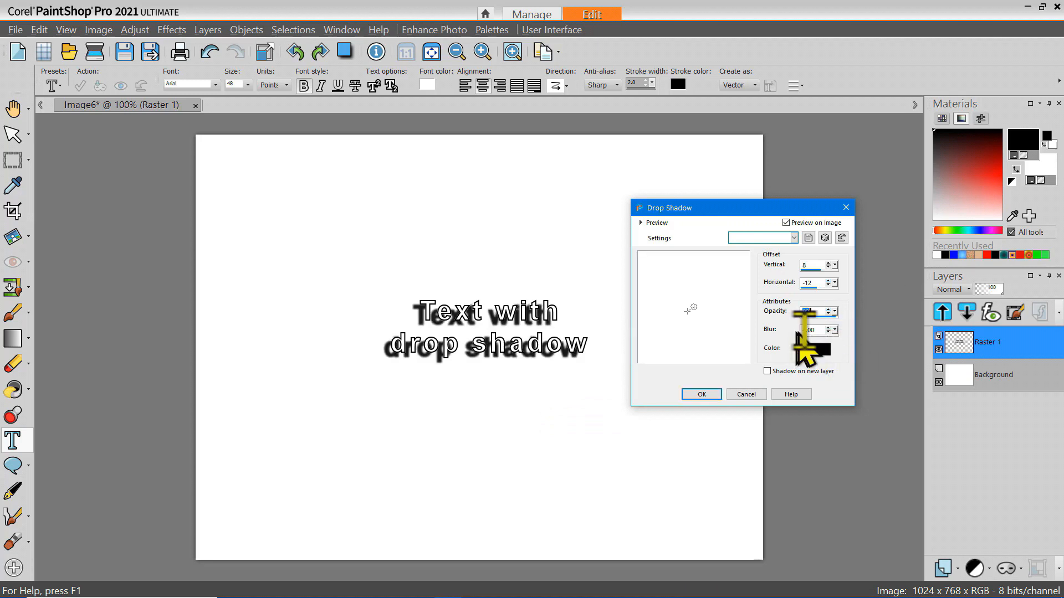
drag(835, 330, 777, 331)
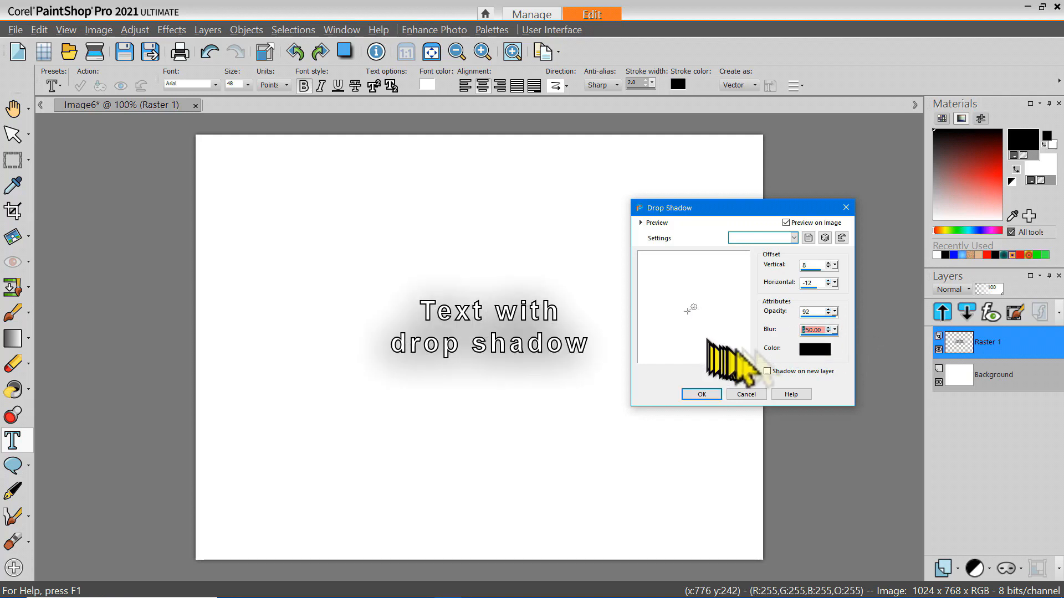
Step: Change the drop shadow's color from black to pink using the color wheel
click(813, 349)
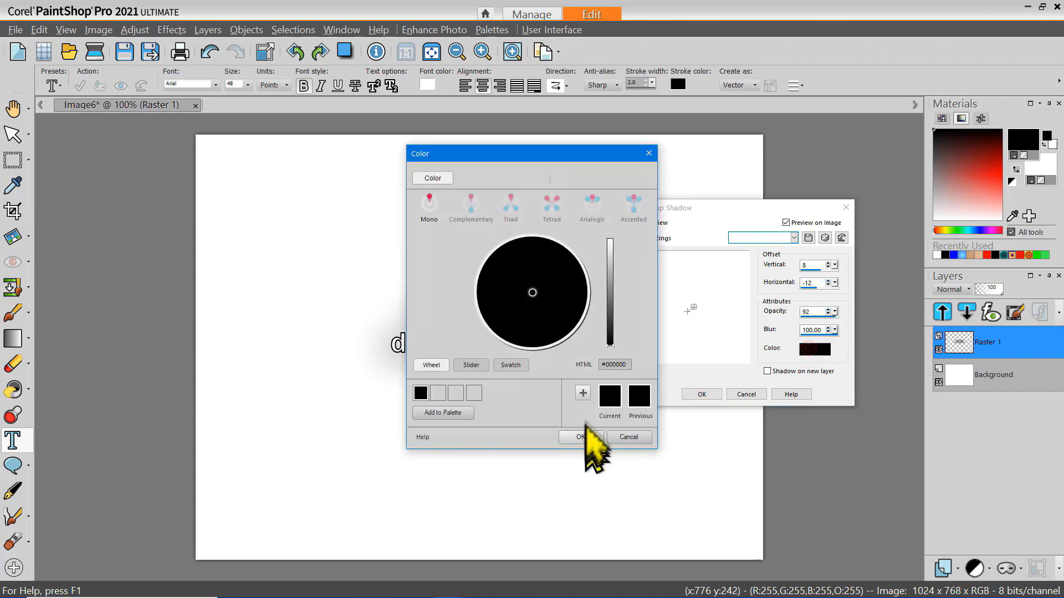
click(609, 273)
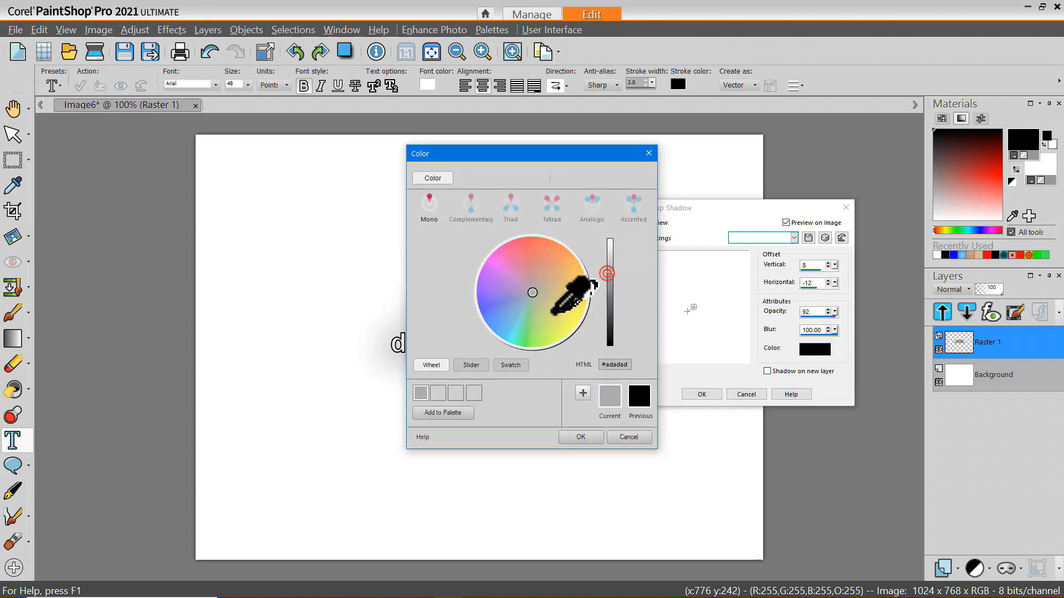
click(515, 246)
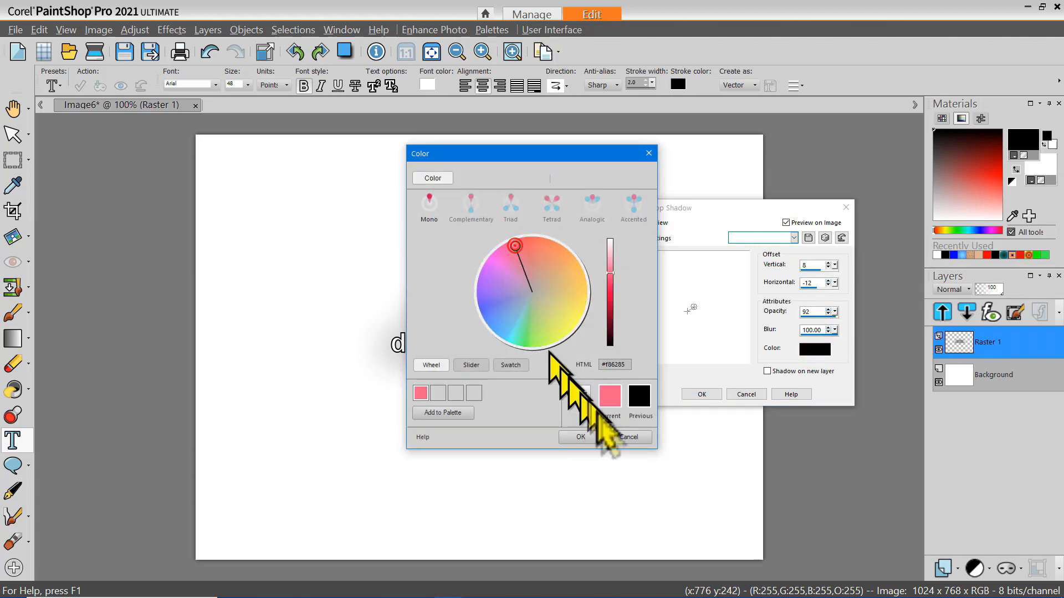
click(581, 437)
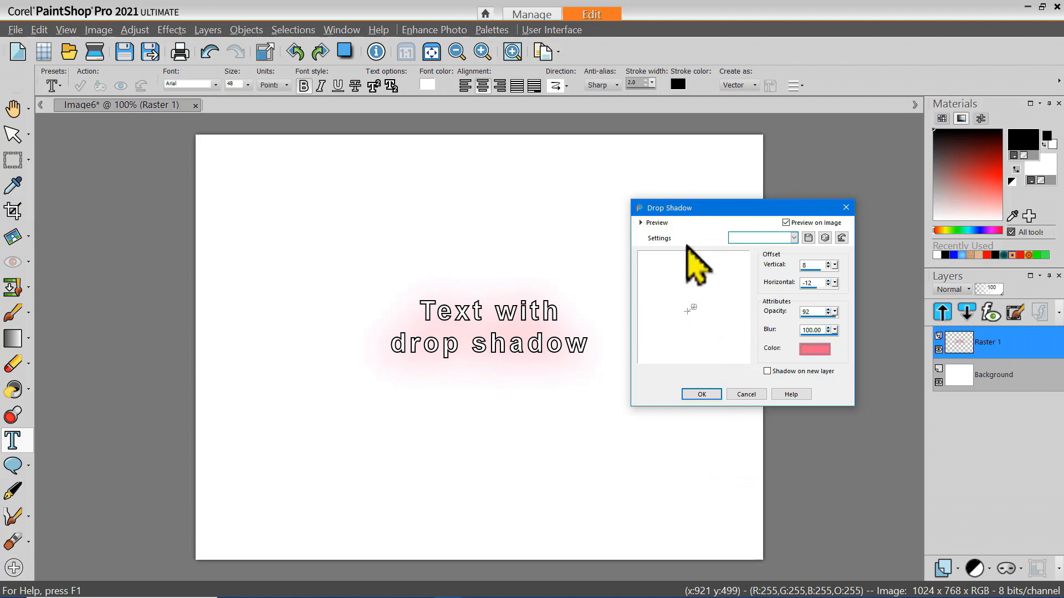
Step: Load the "Above wide left" shadow preset and reposition the shadow to a vertical offset of 26 and a horizontal offset of -21
click(795, 238)
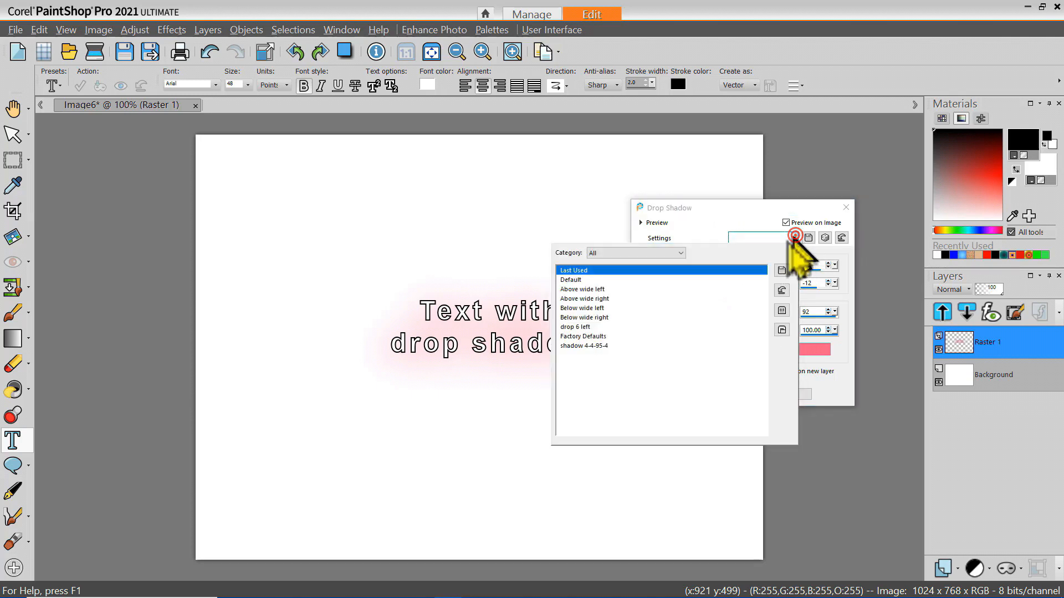
click(609, 290)
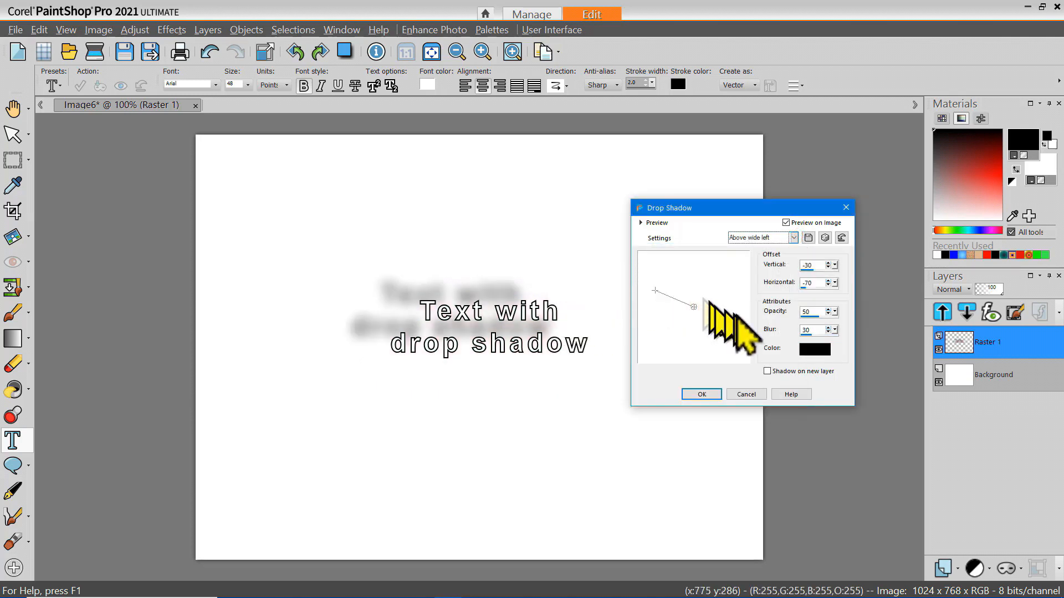
click(691, 306)
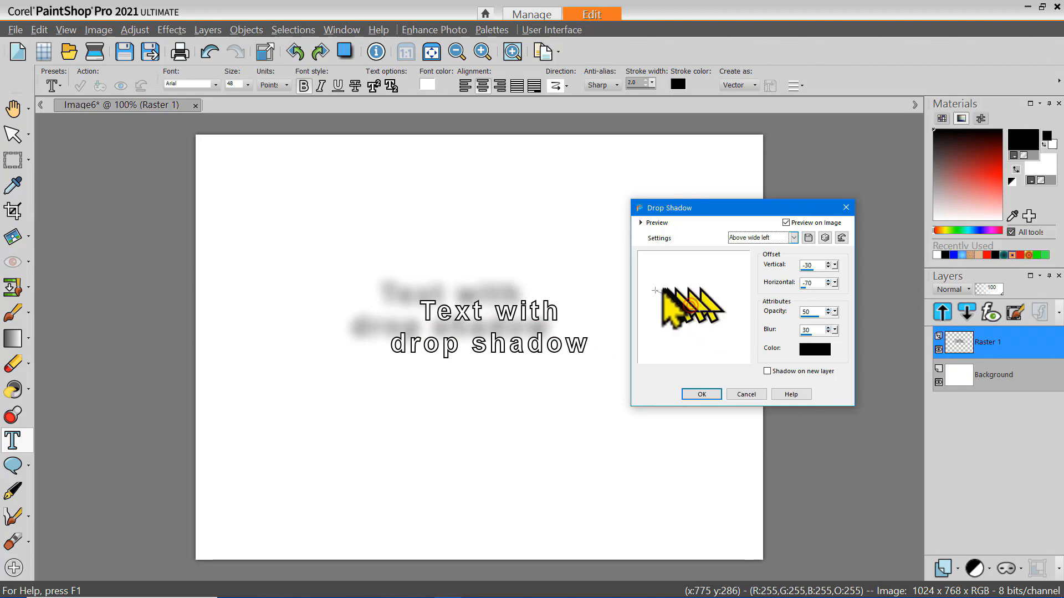
drag(655, 289, 682, 321)
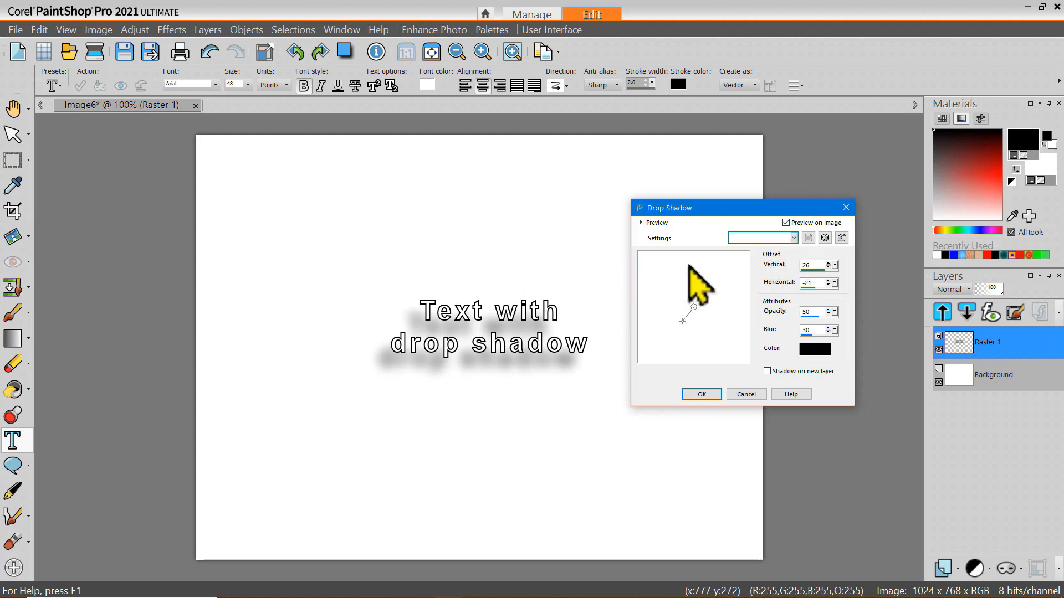
Step: Set the shadow's vertical and horizontal offsets to 4, the opacity to 95 and the blur to 4
click(814, 265)
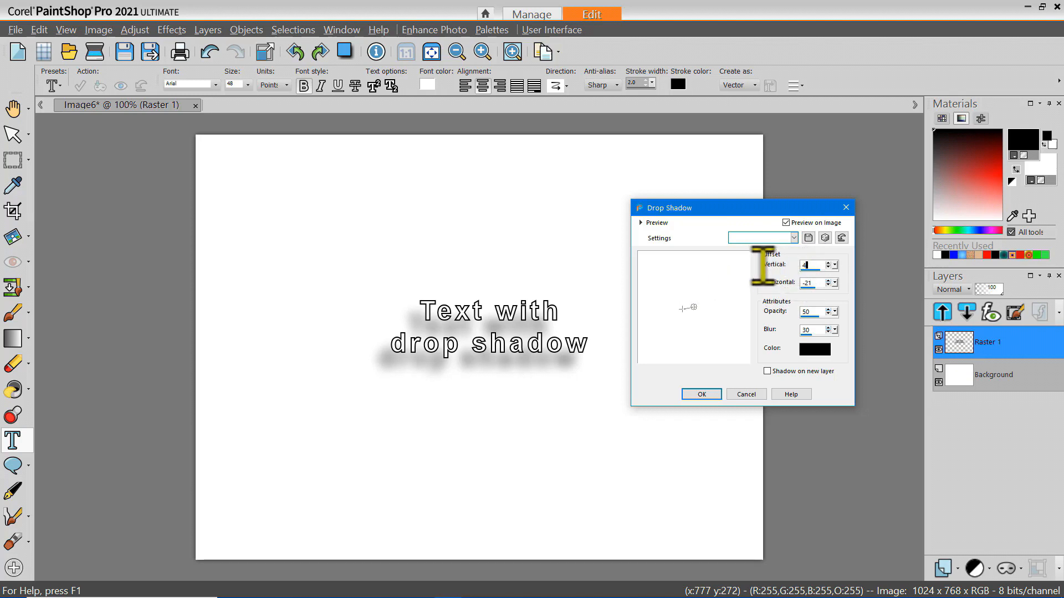
text(44)
key(Tab)
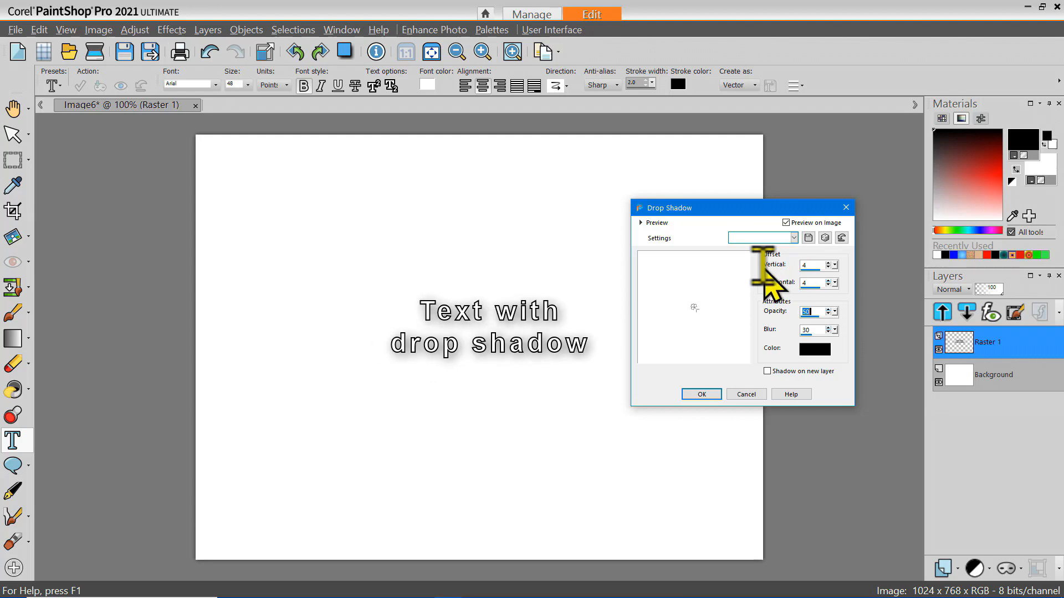
text(95)
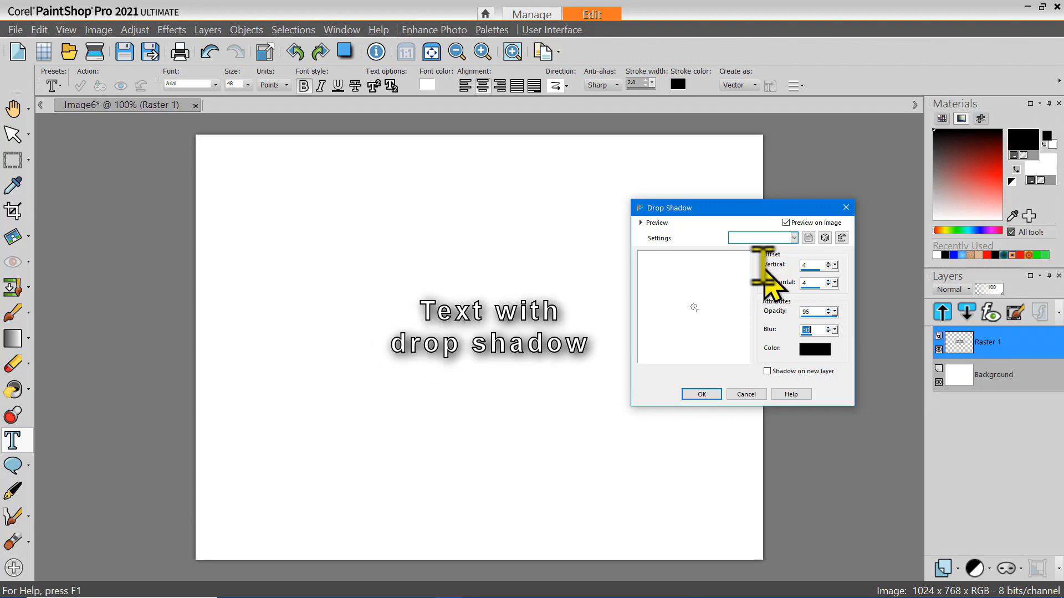
text(4)
key(Tab)
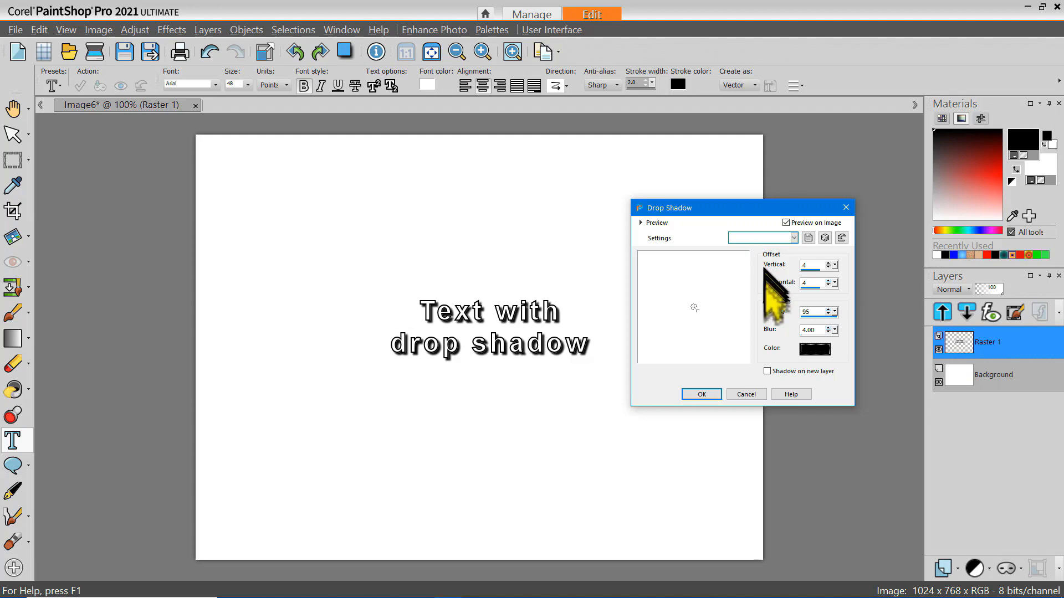
Step: Start saving the current drop shadow settings as a preset
click(808, 237)
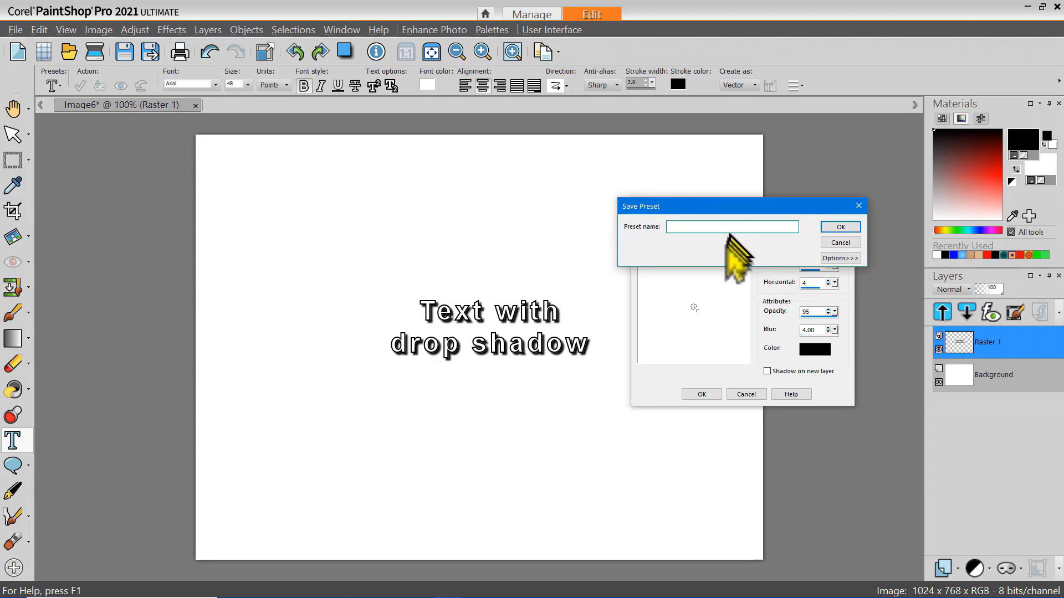
Step: Save the current drop shadow settings as a preset named "shadow 4-4-95-4"
text(shadow 4-4-95-4)
key(Return)
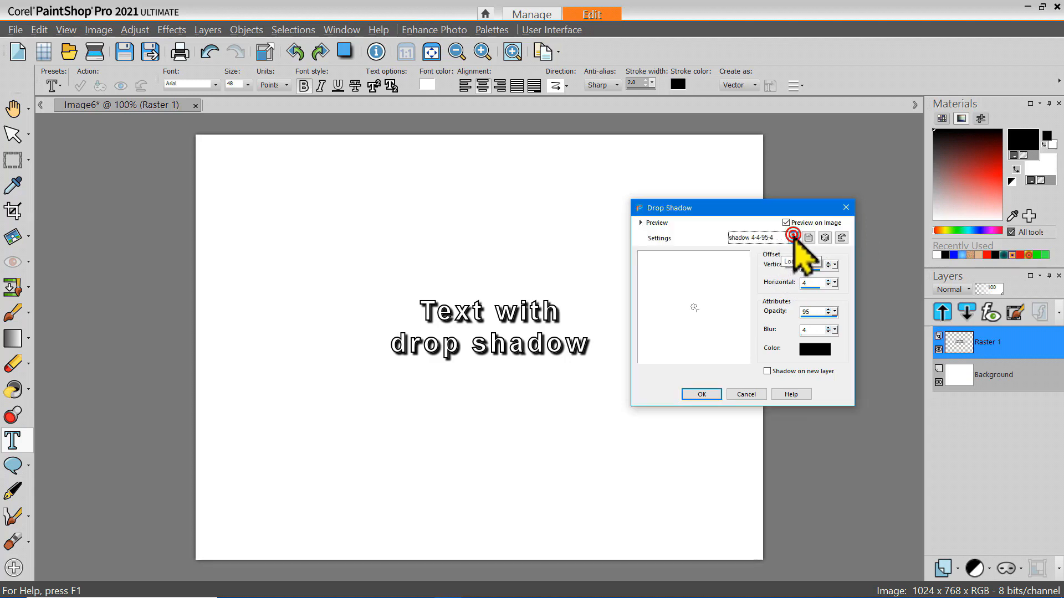
Step: Preview the "drop 6 left" shadow preset on the text, return to the "shadow 4-4-95-4" preset and apply it
click(792, 236)
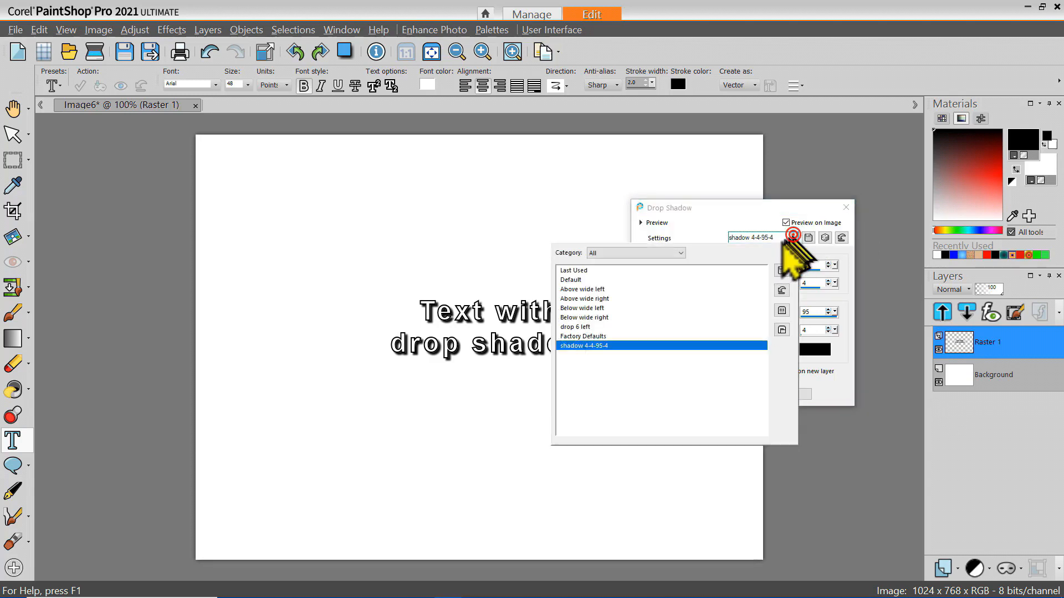
double_click(614, 325)
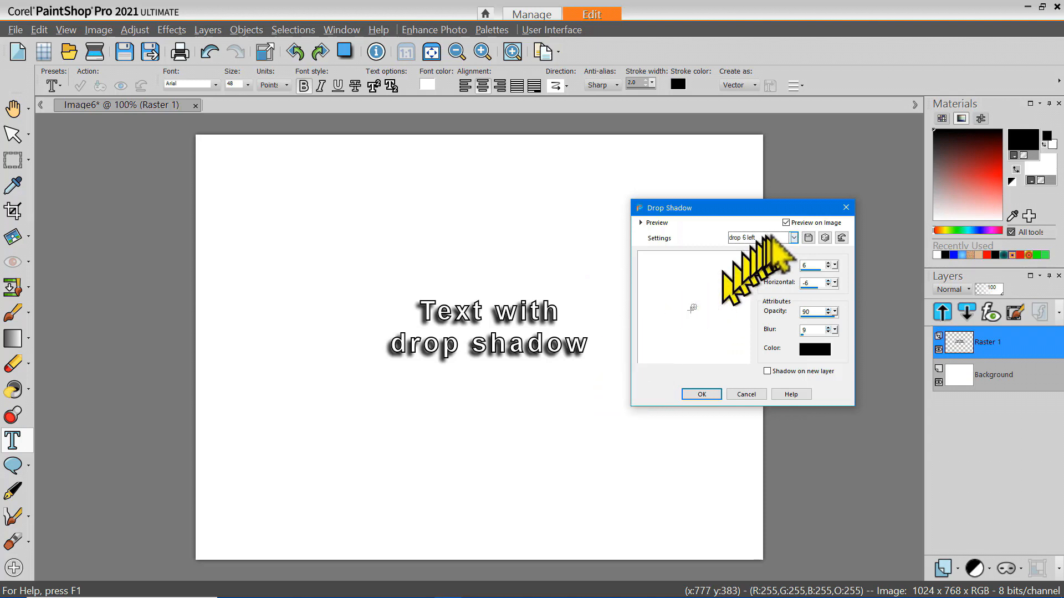
click(793, 237)
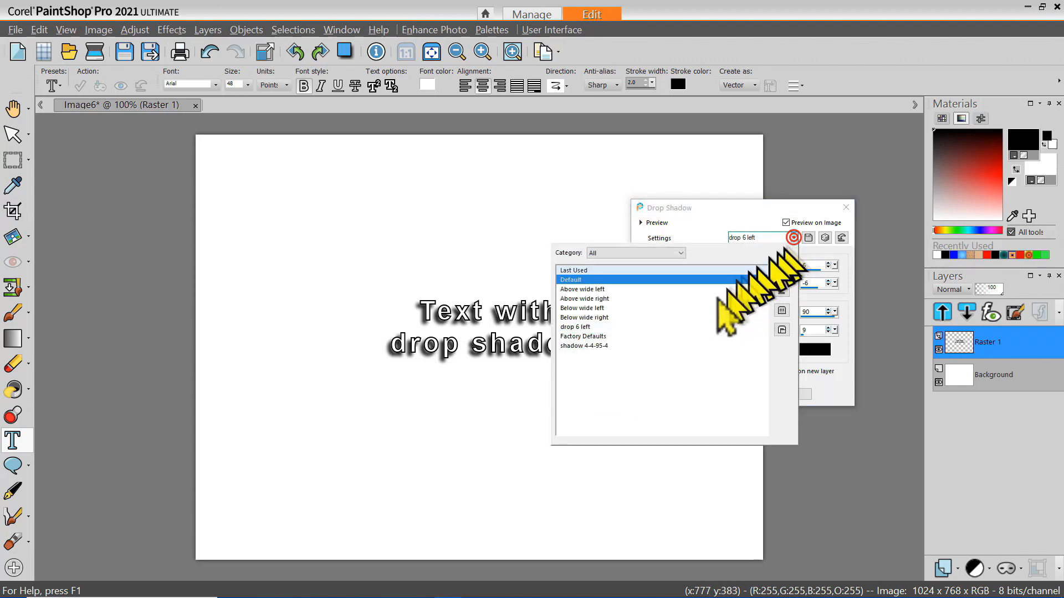
double_click(642, 347)
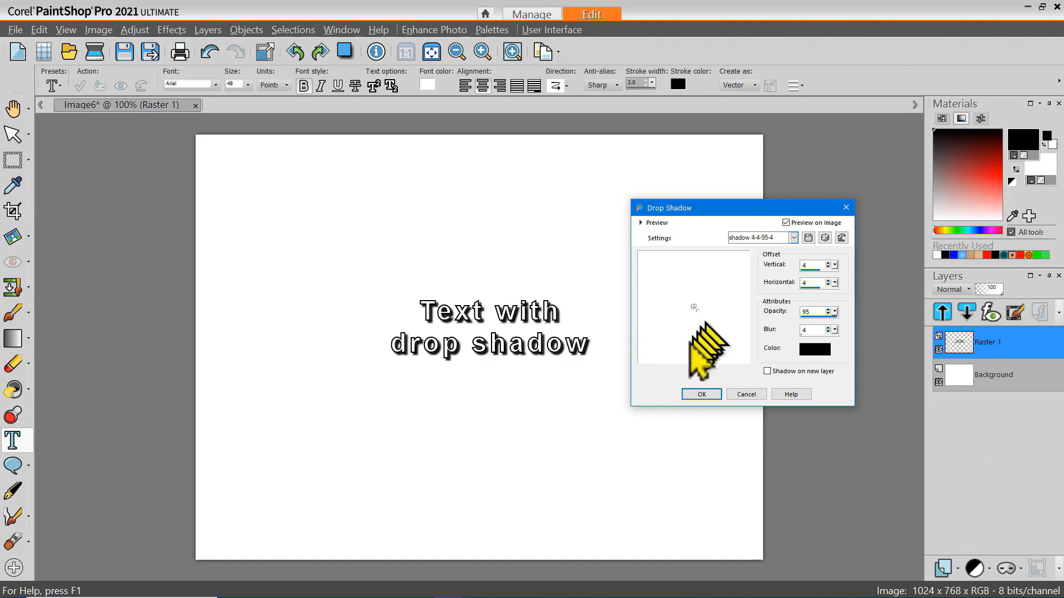
click(710, 393)
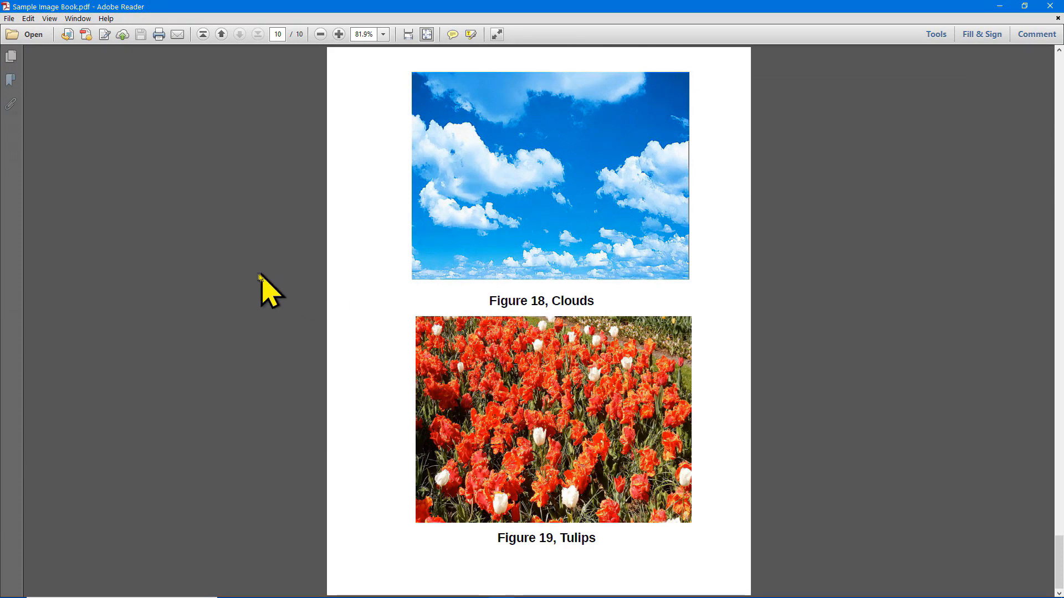
Step: Copy the Figure 18 Clouds picture from the Sample Image Book PDF and paste it into PaintShop Pro as a new image
click(554, 175)
right_click(585, 183)
click(595, 186)
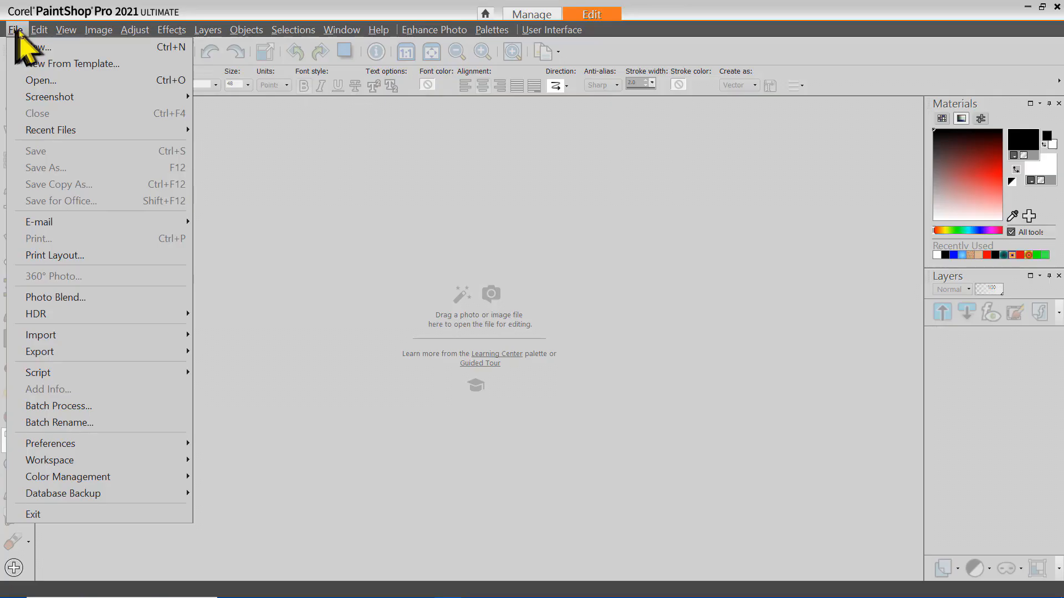
mouse_move(36, 32)
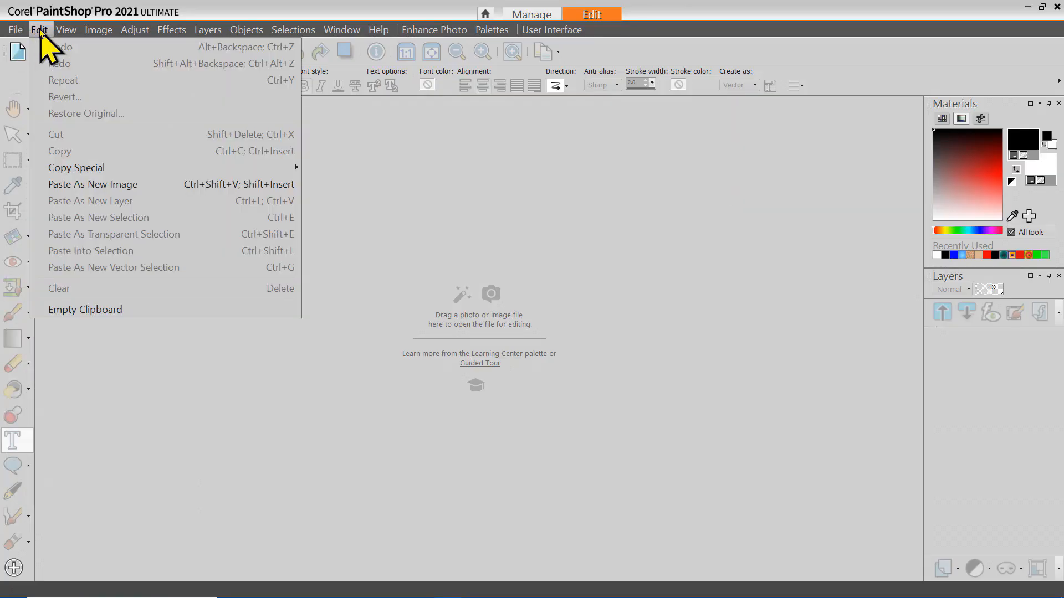
click(93, 184)
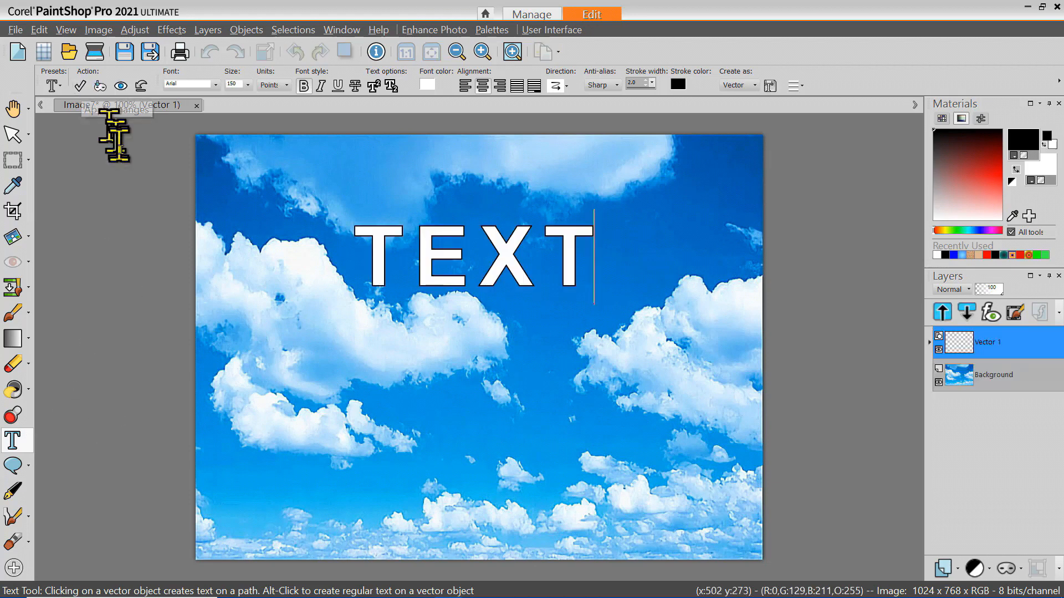
Step: Commit the TEXT lettering, move it slightly down on the sky image and set its fill color to red
click(81, 87)
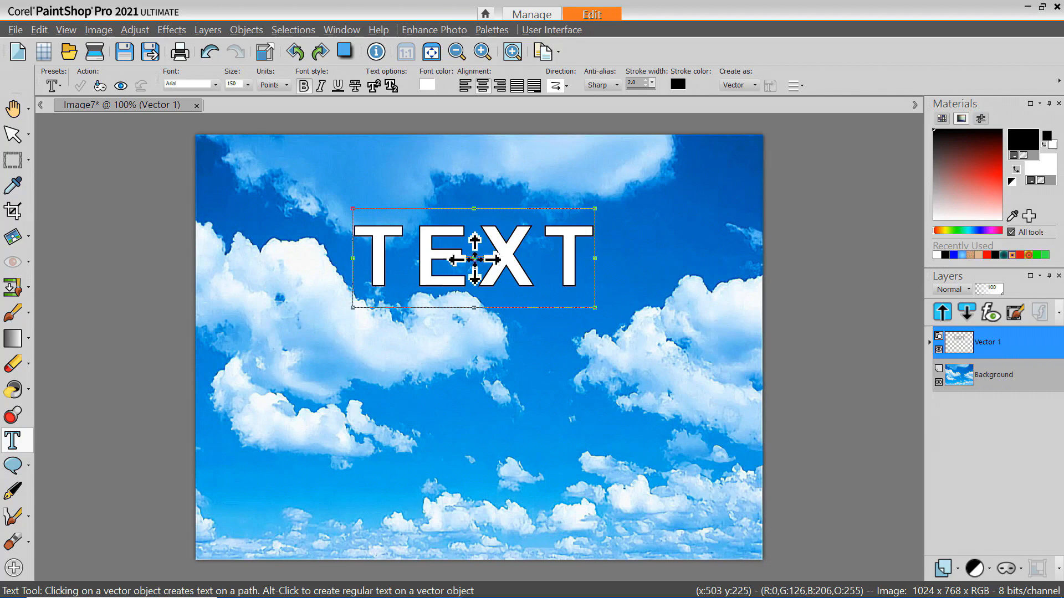
drag(474, 260, 475, 307)
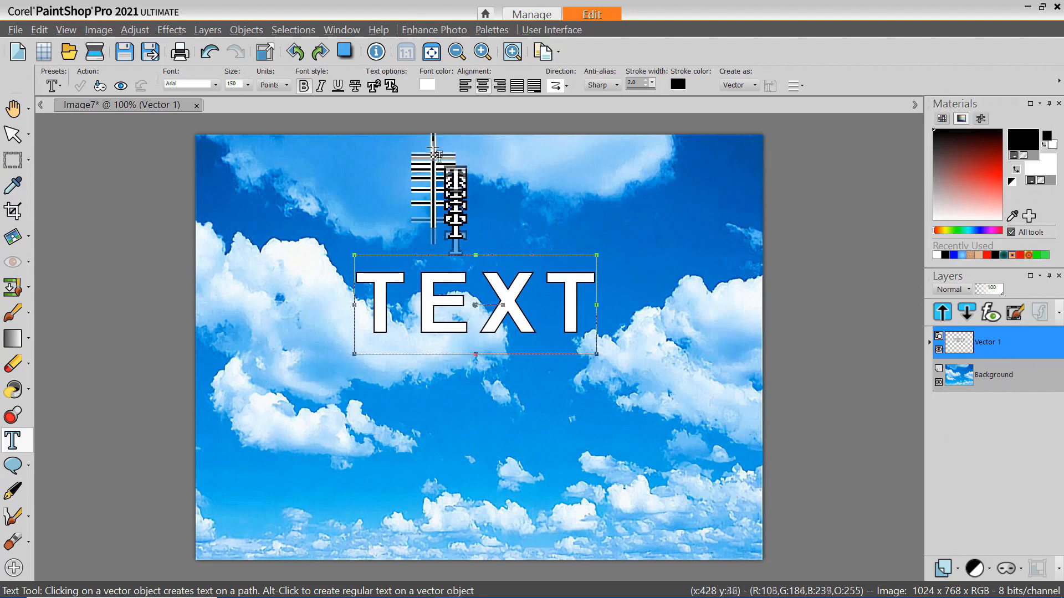
right_click(427, 84)
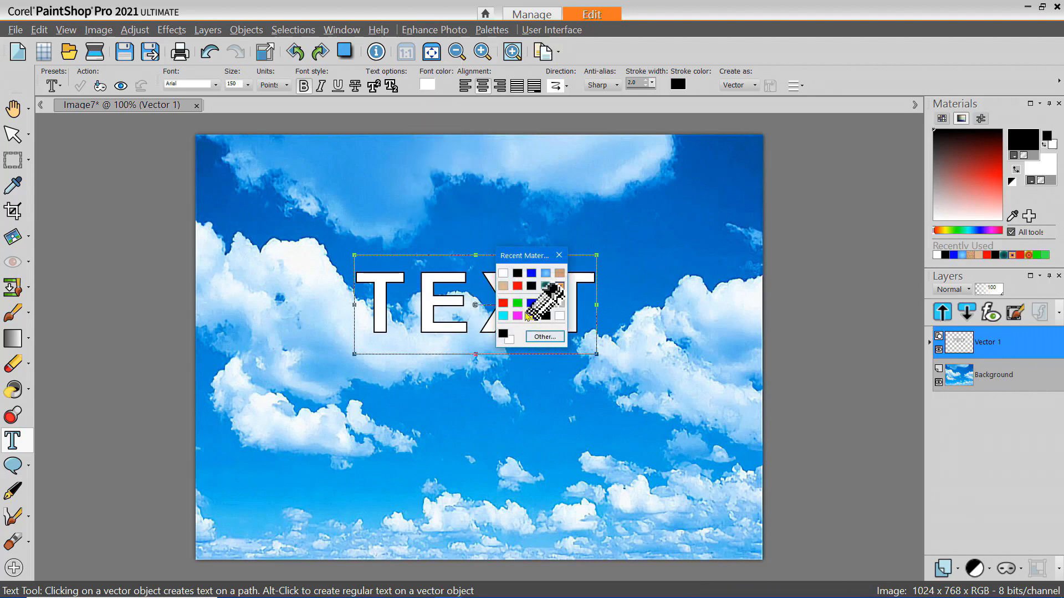
click(503, 302)
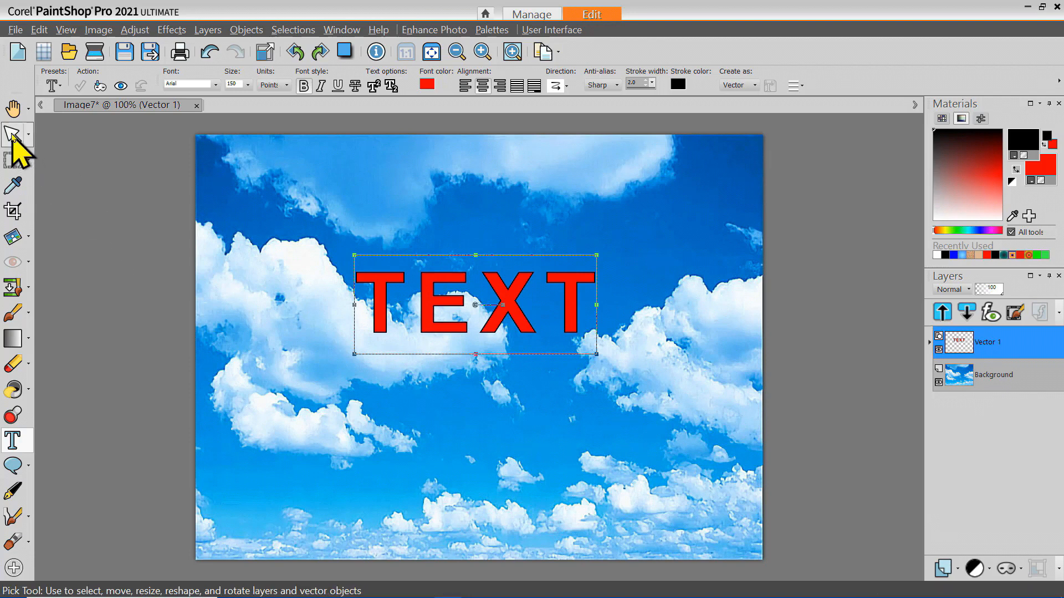
Step: Start the Inner Bevel effect on the TEXT object, accept converting its layer to raster, and keep the lettering uncovered by the dialogs
click(12, 134)
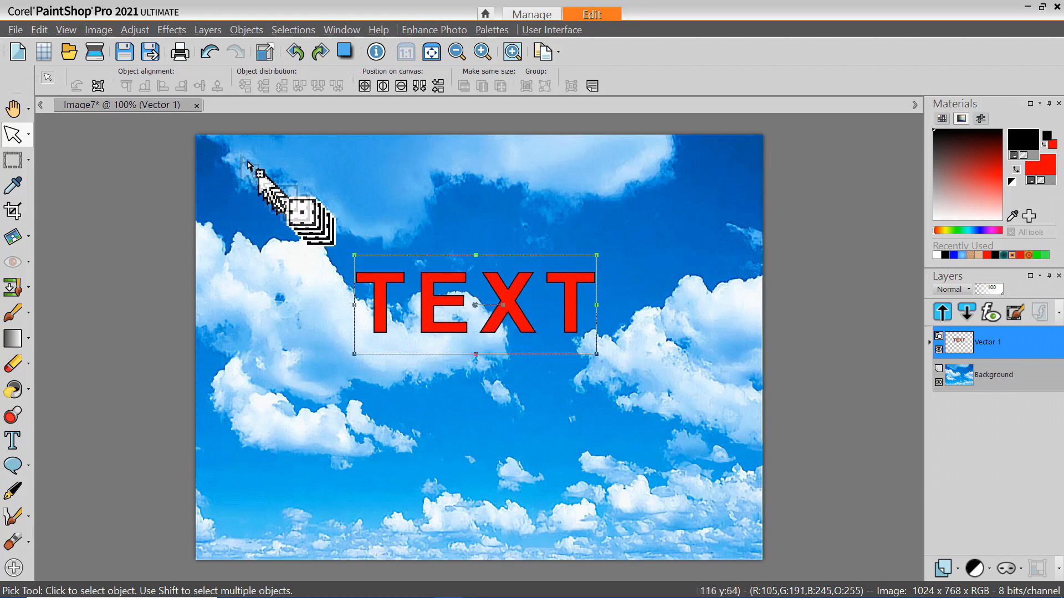
click(174, 32)
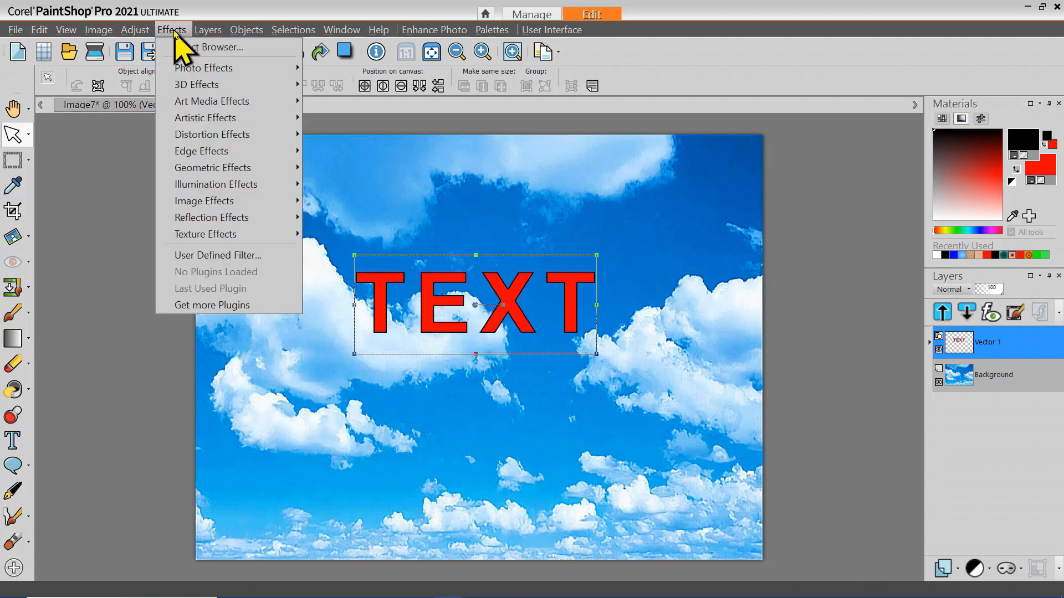
mouse_move(199, 88)
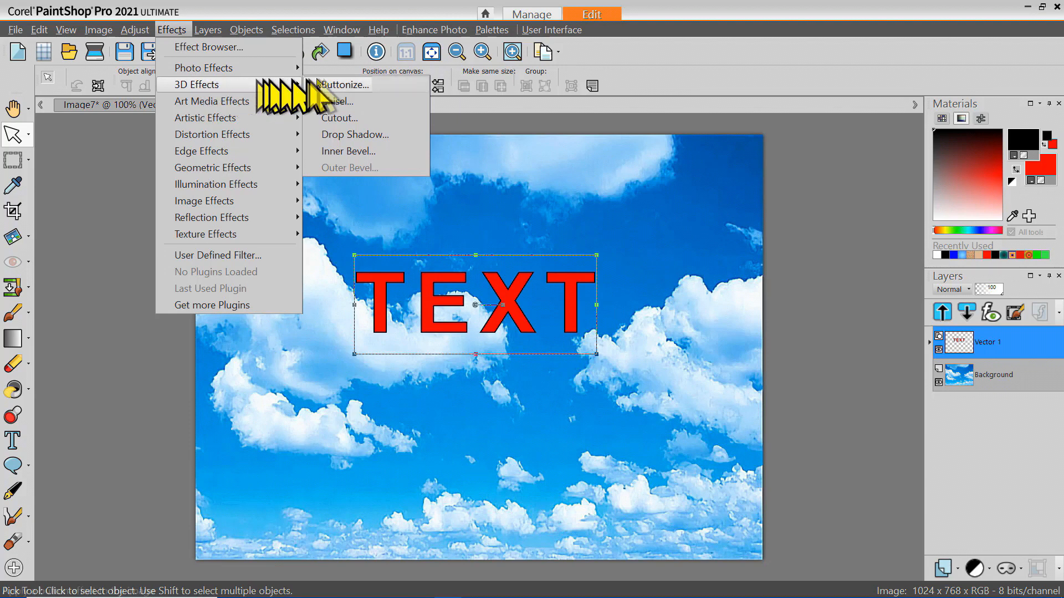
click(366, 151)
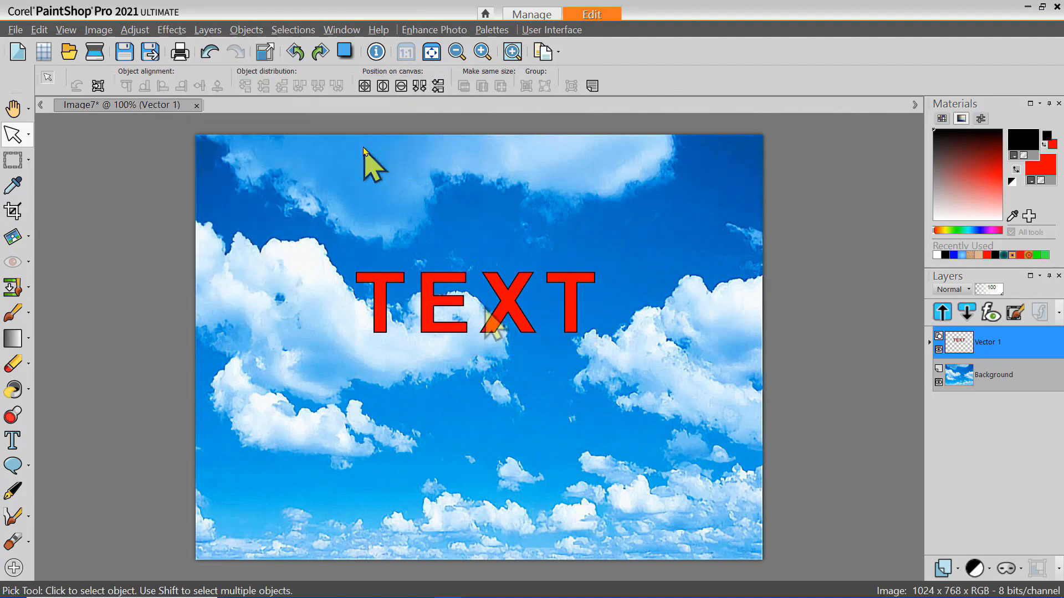
drag(519, 249, 603, 157)
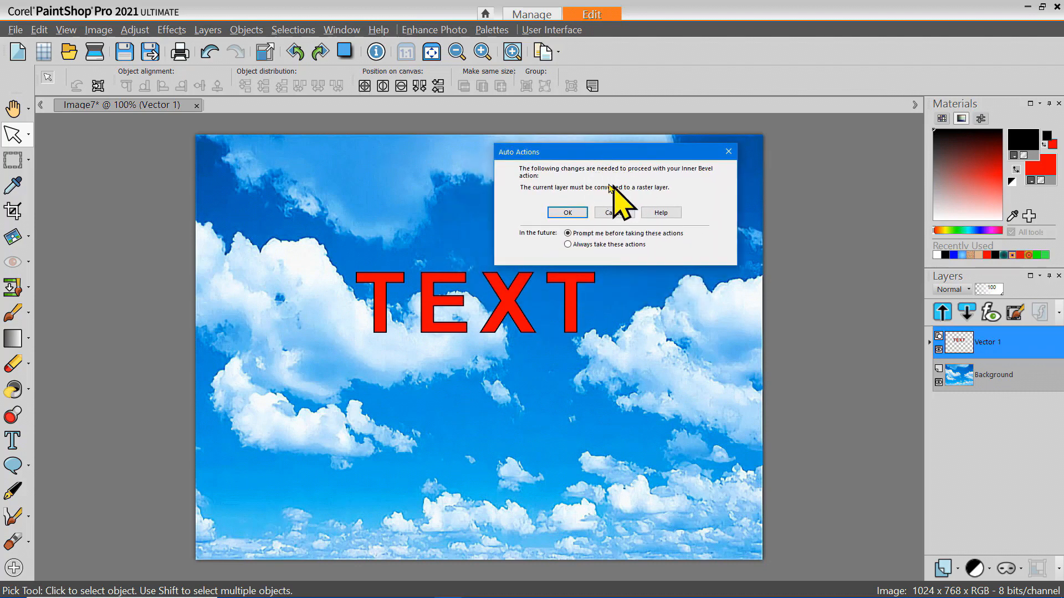
click(565, 213)
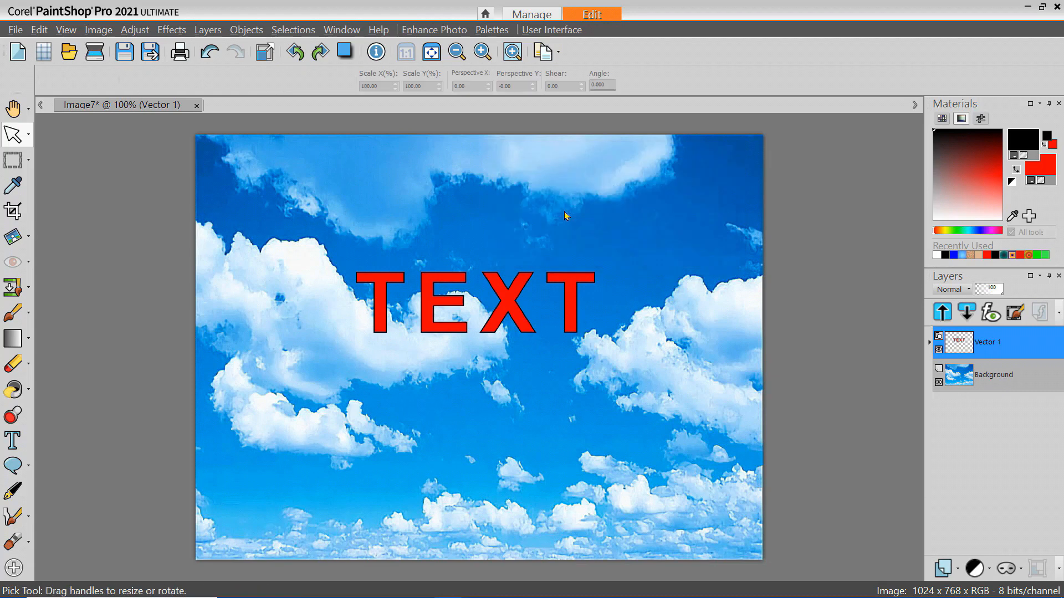
drag(800, 198, 742, 168)
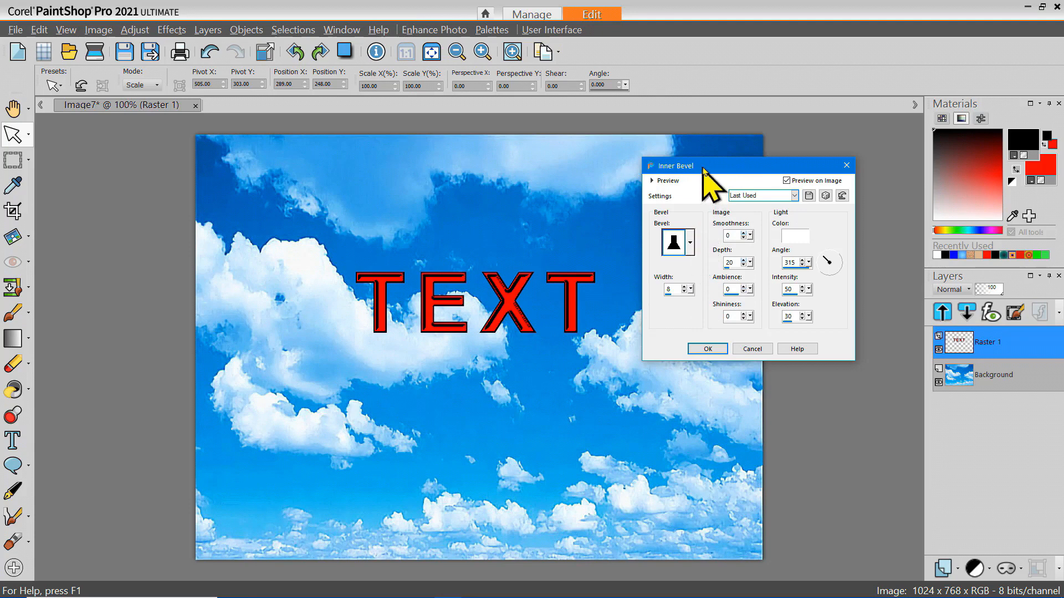
Step: Preview inner bevel shapes 1 and 2 on the text, and apply the effect with bevel shape 7
click(690, 242)
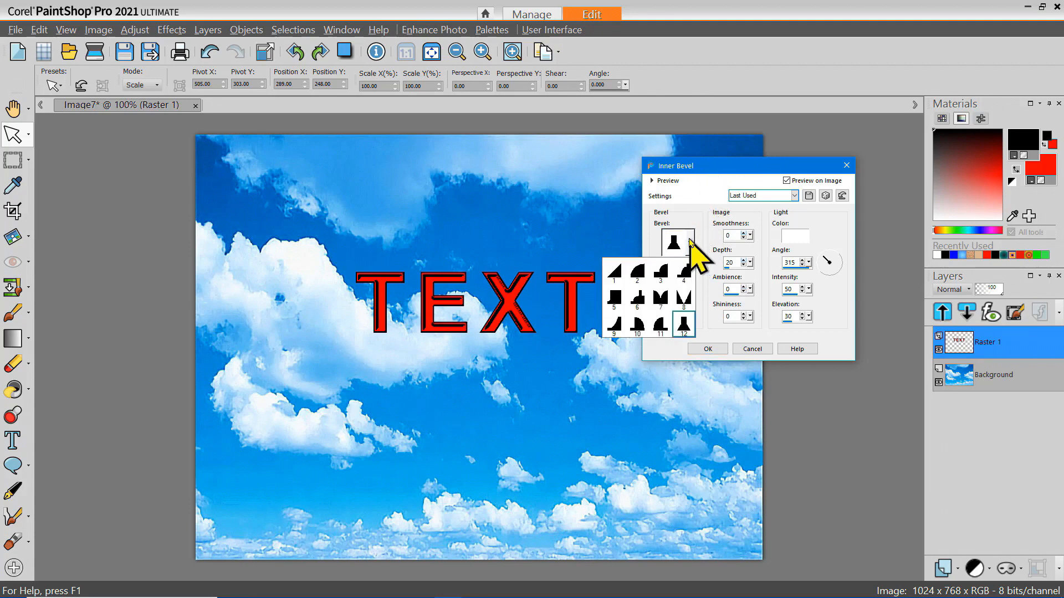
click(624, 289)
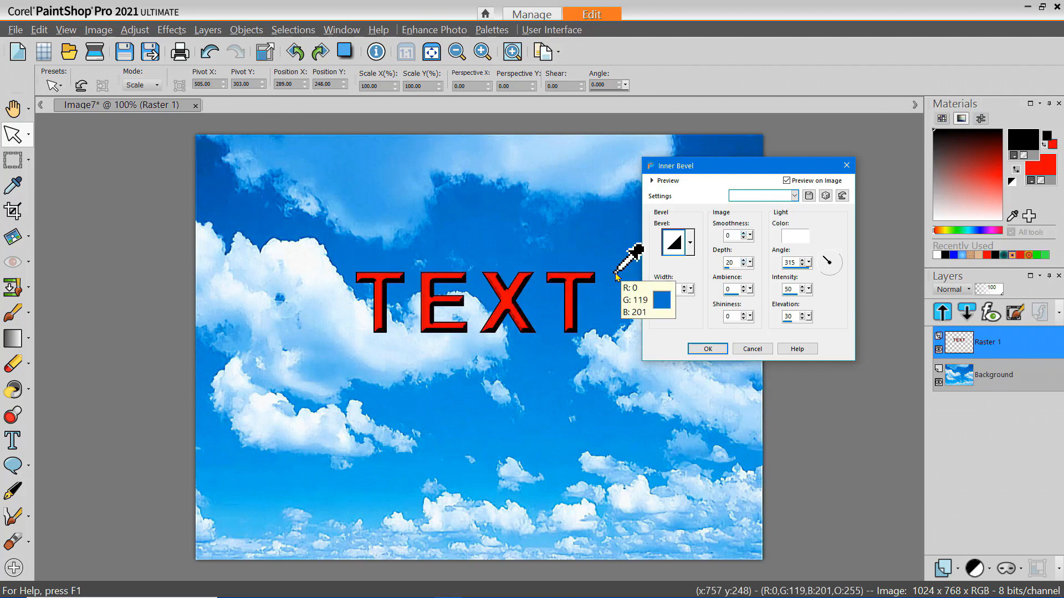
click(690, 243)
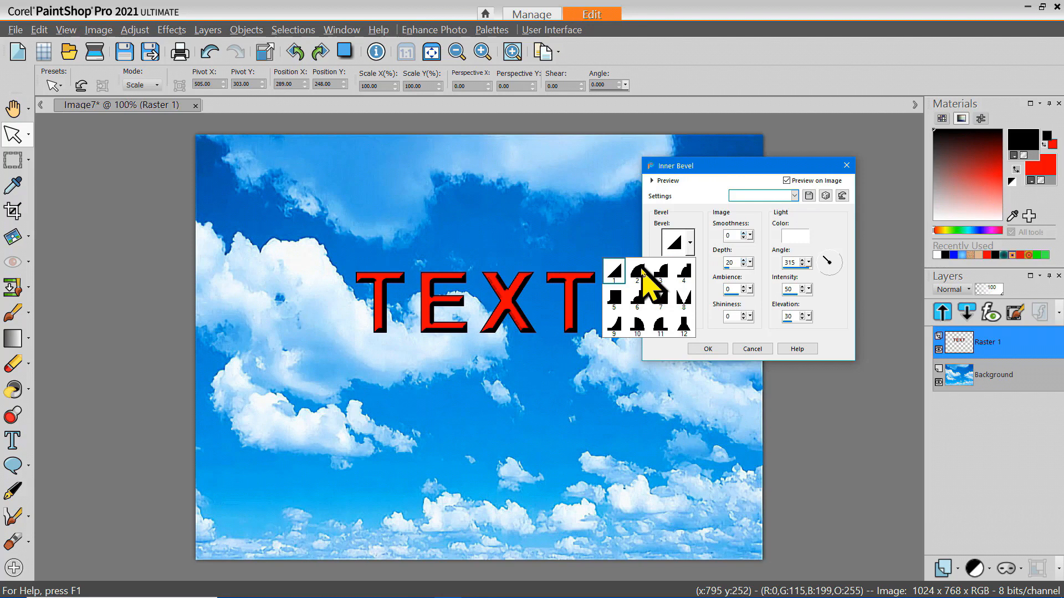
click(640, 273)
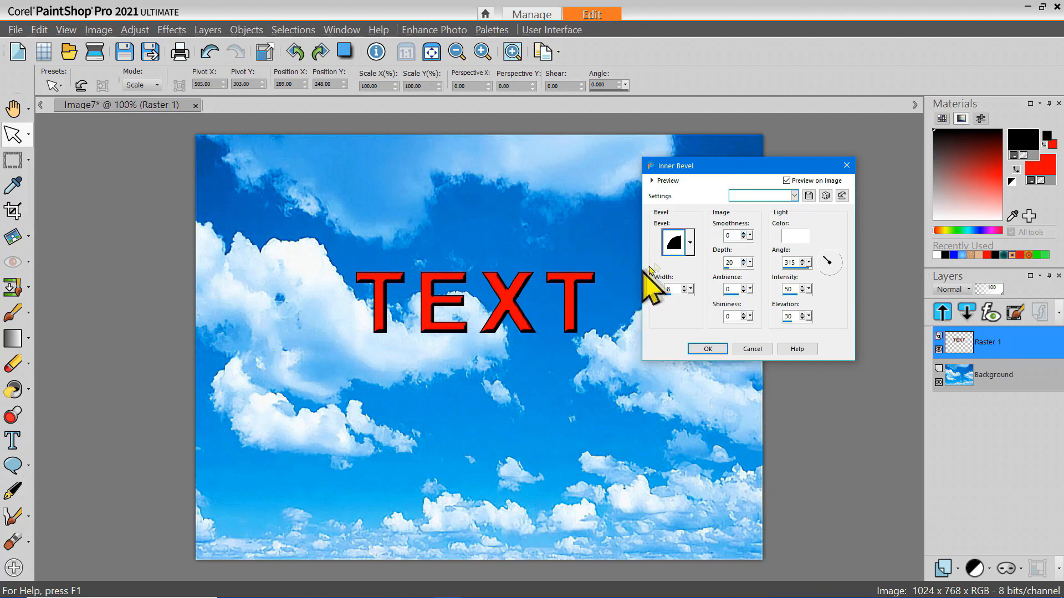
click(690, 242)
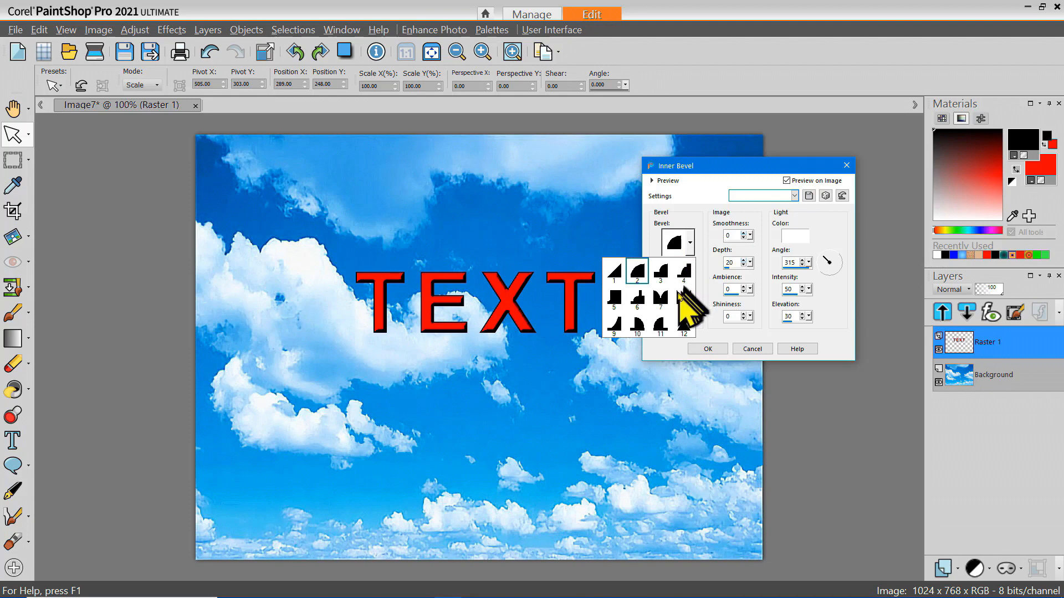
click(662, 297)
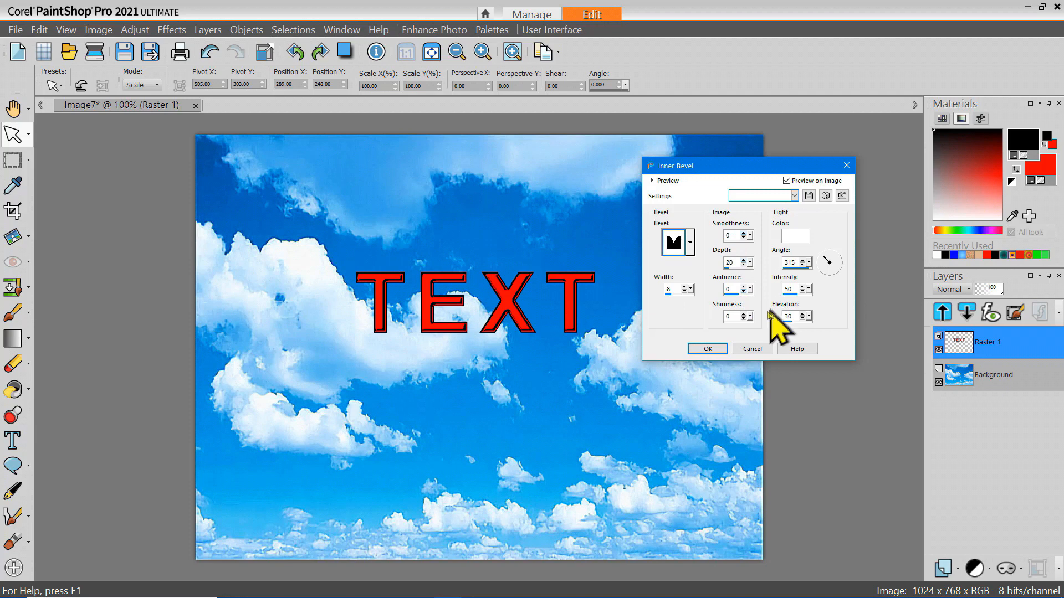
click(708, 349)
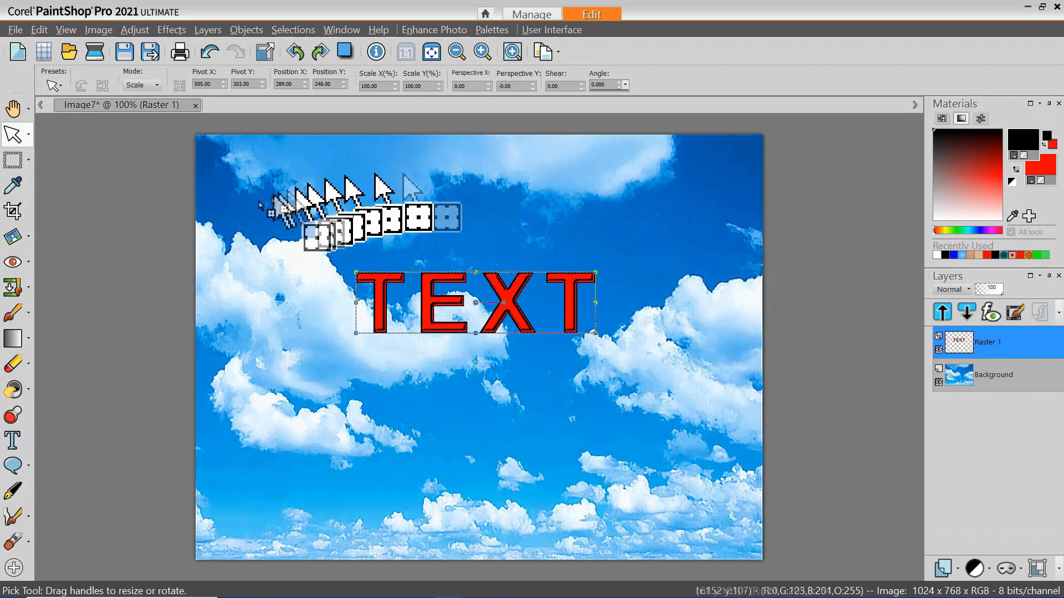
Step: Preview the Darken and Lighten blend modes in the text layer's properties, and apply Overlay
right_click(427, 298)
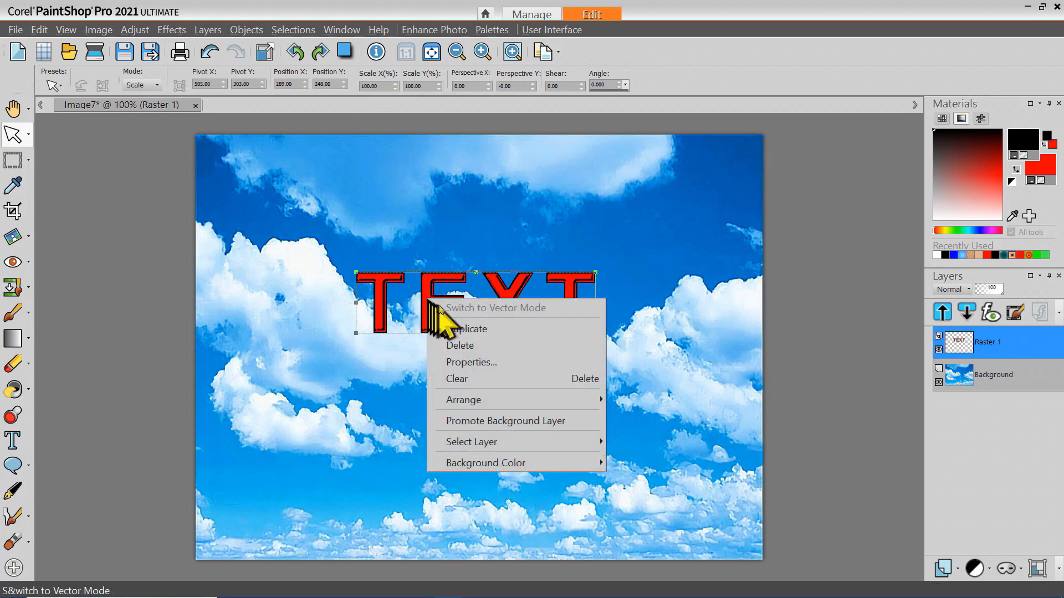
click(481, 360)
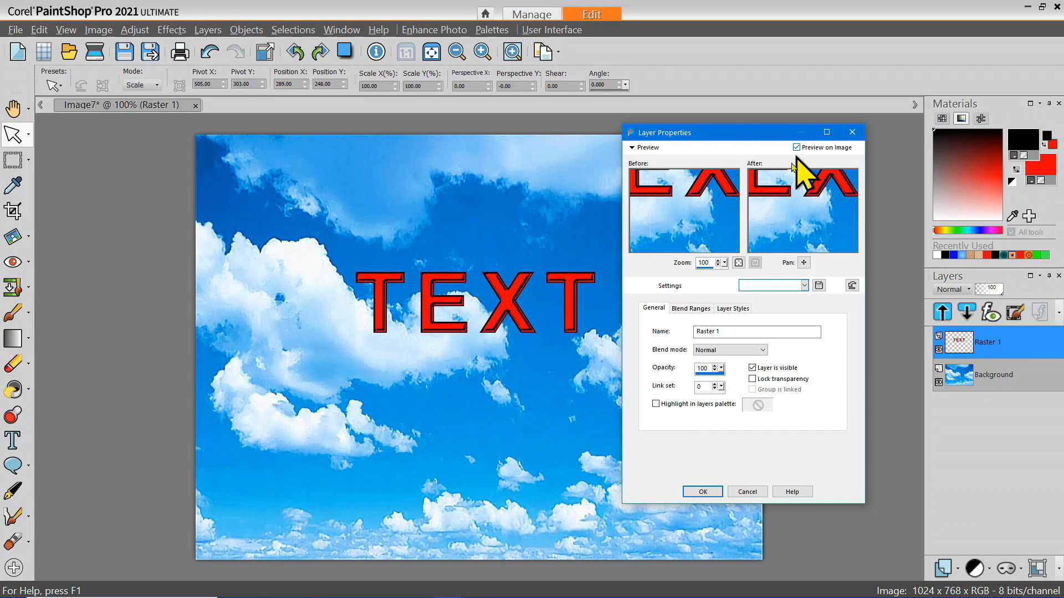
click(763, 350)
click(730, 363)
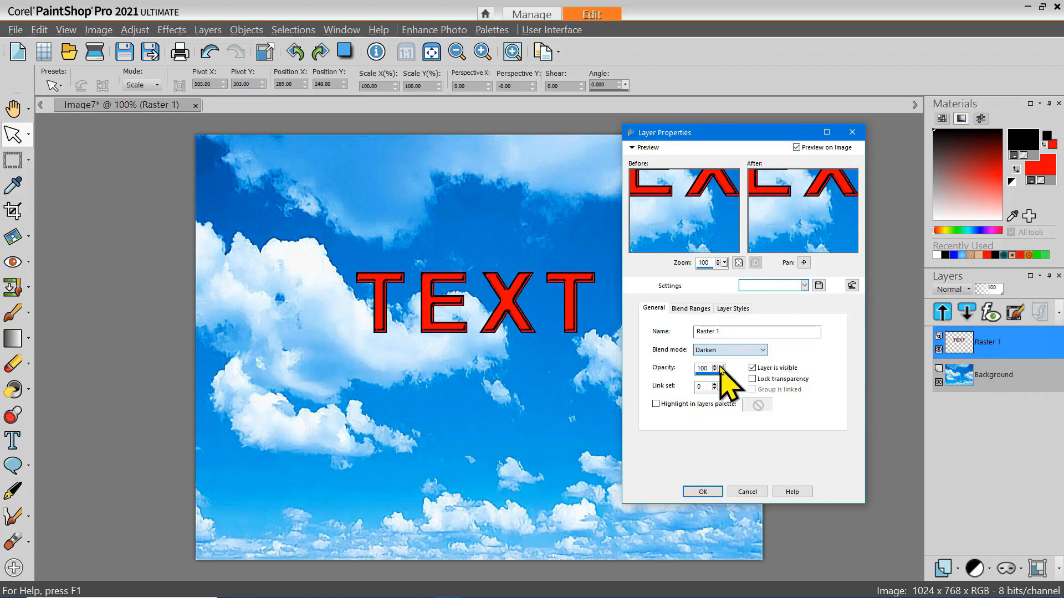
click(763, 352)
click(730, 372)
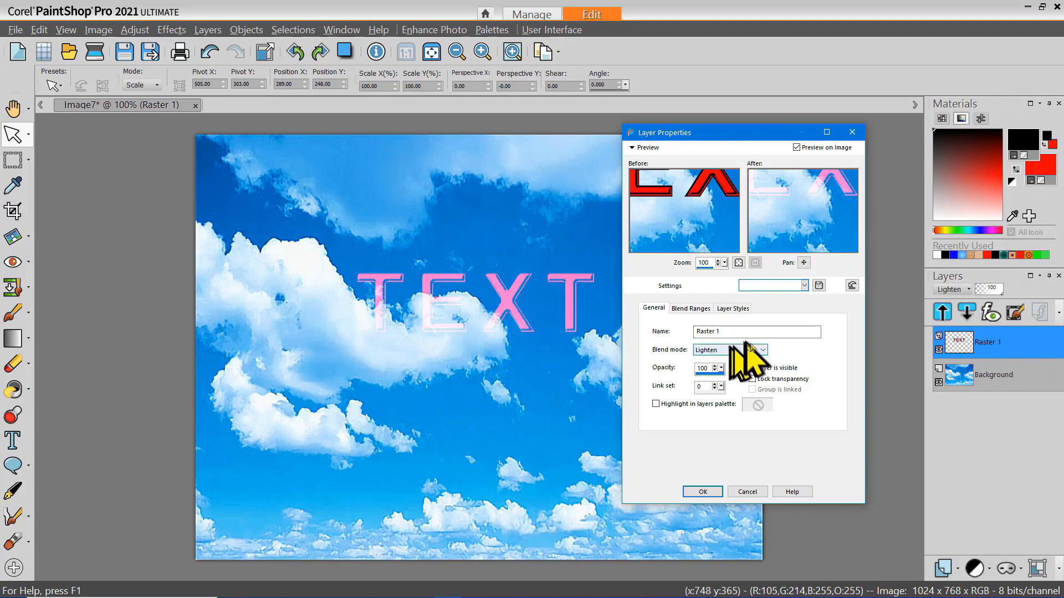
click(762, 350)
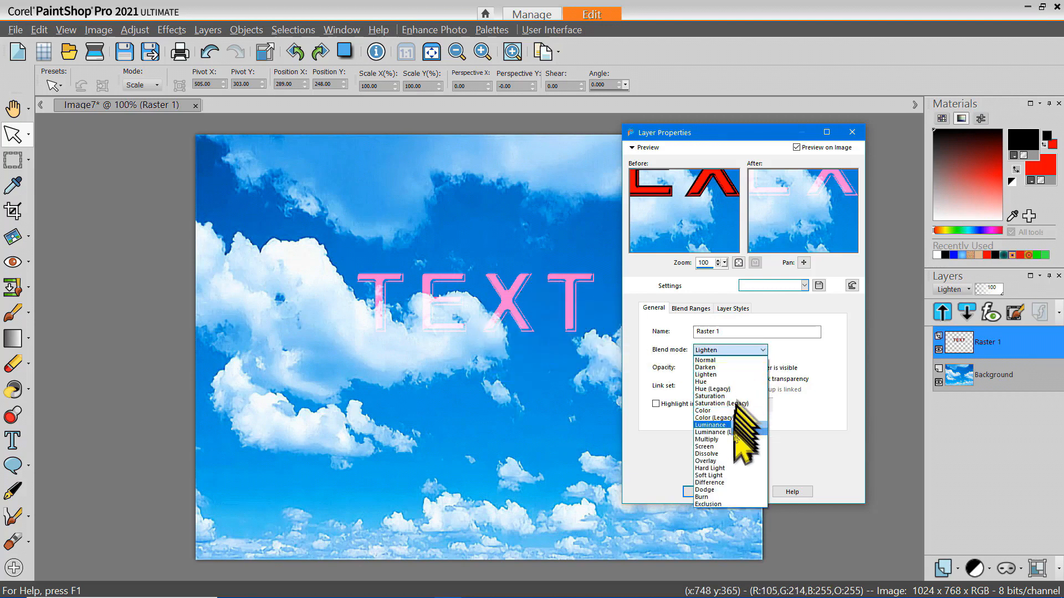
click(723, 461)
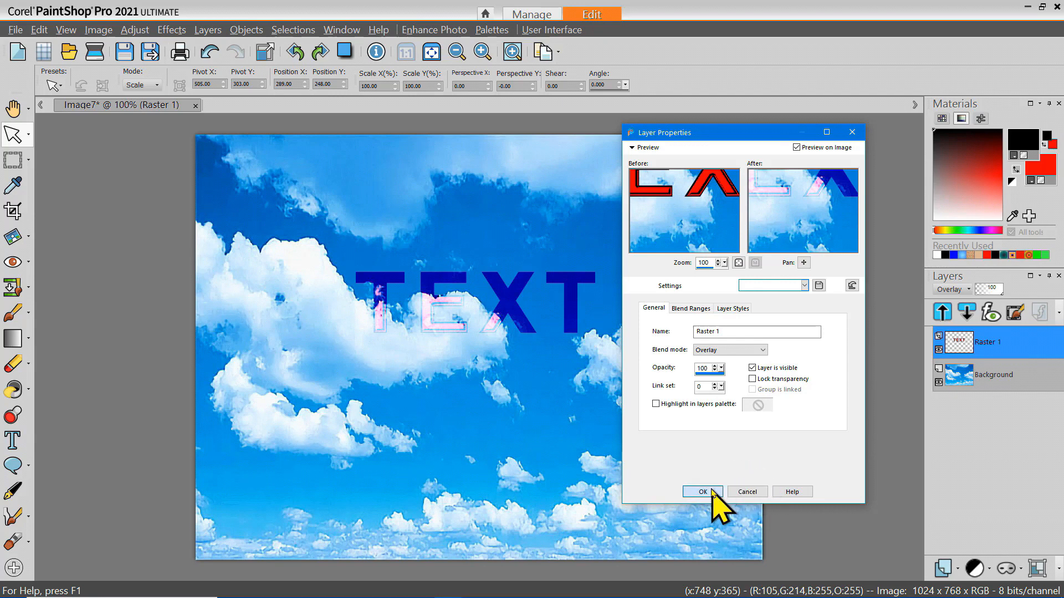
click(703, 492)
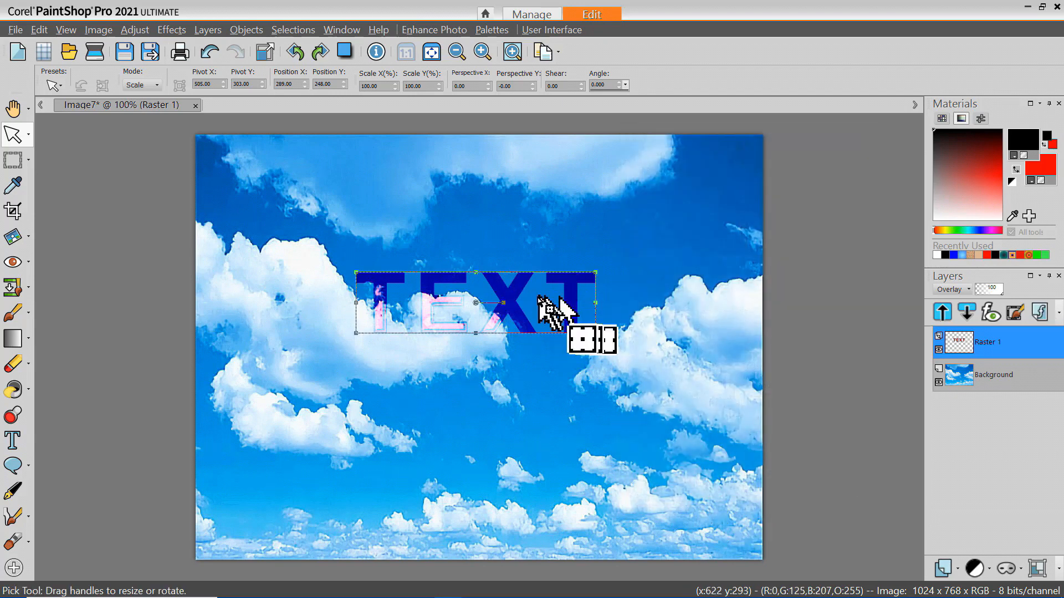
Step: Add a Bevel layer style with a crimson-pink color to the text layer through its layer properties
right_click(515, 300)
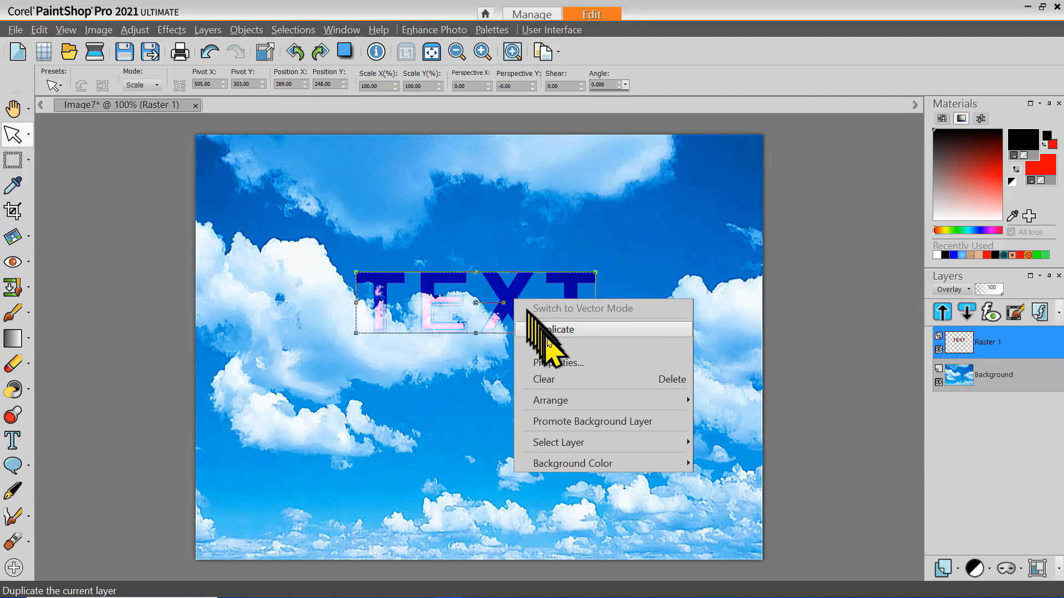
click(565, 361)
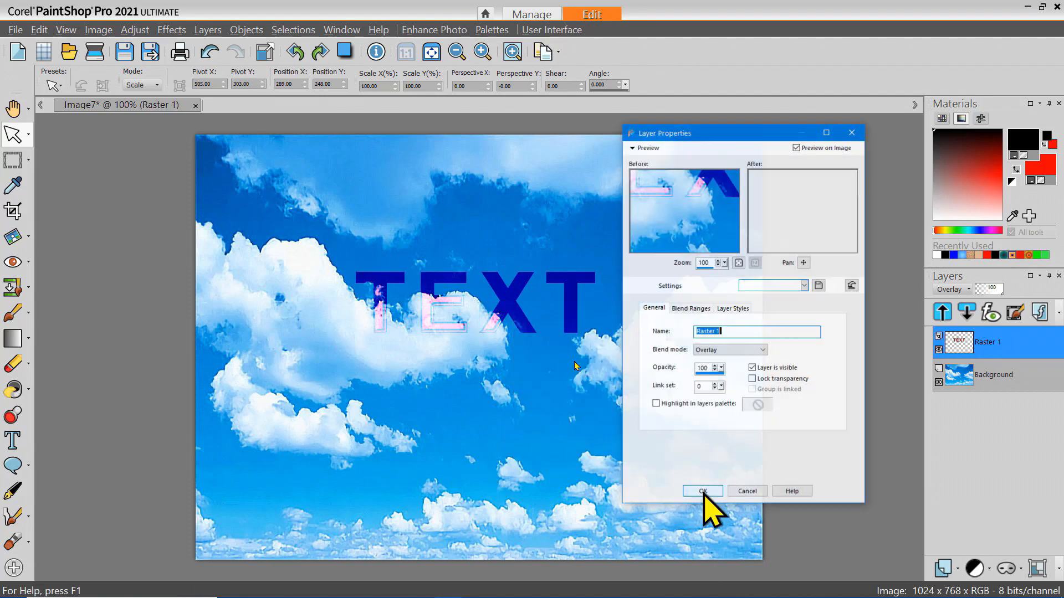
drag(743, 132, 761, 135)
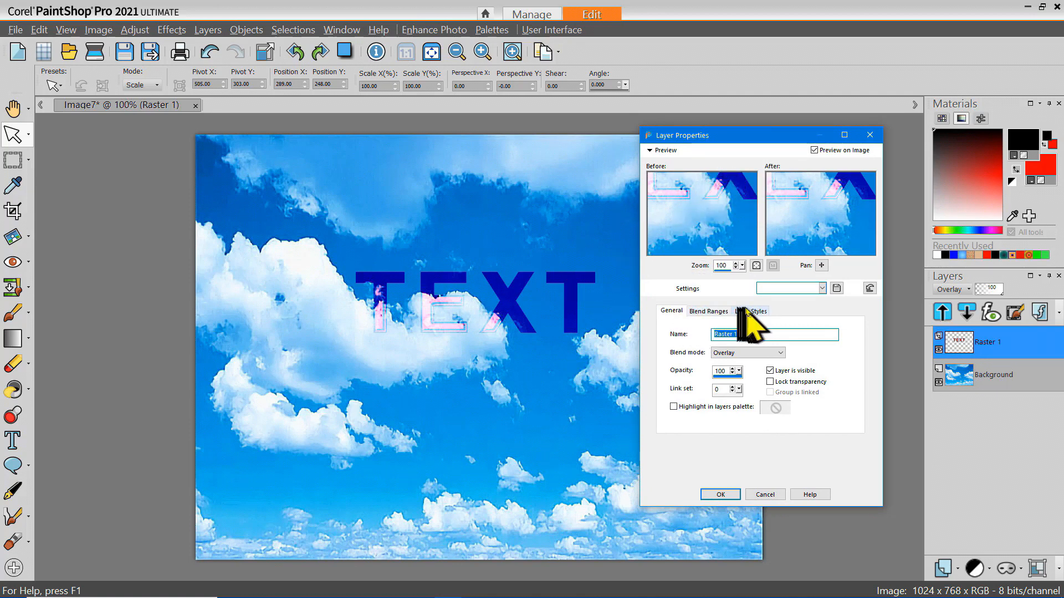
click(714, 312)
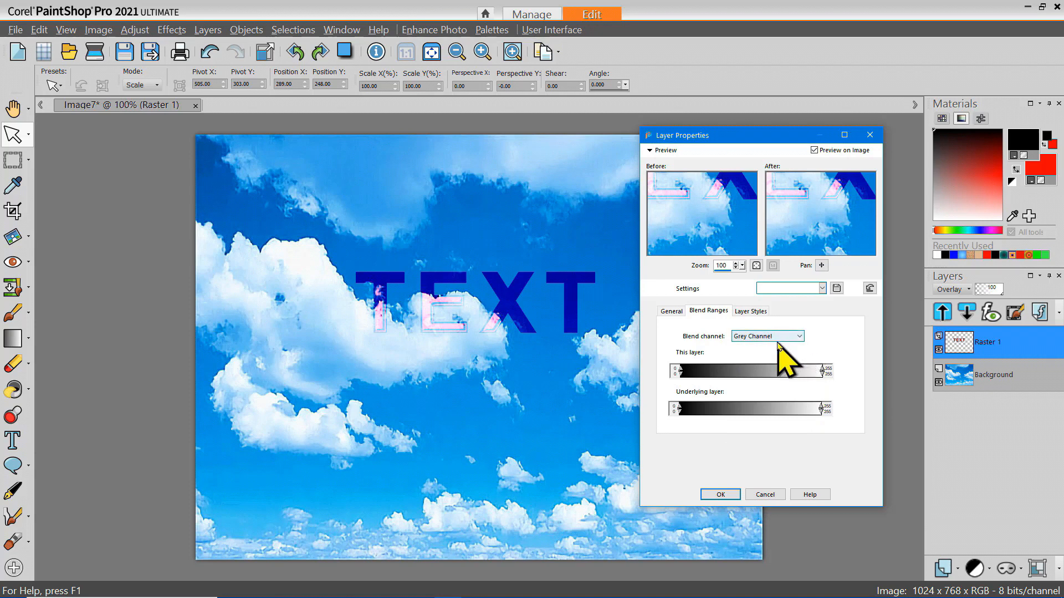
click(751, 312)
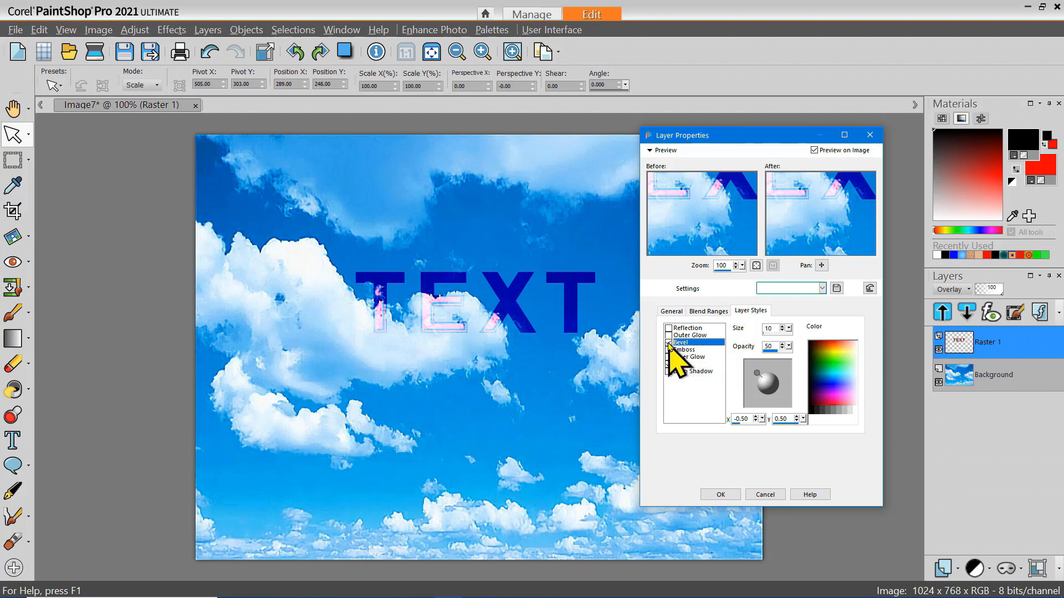
click(669, 344)
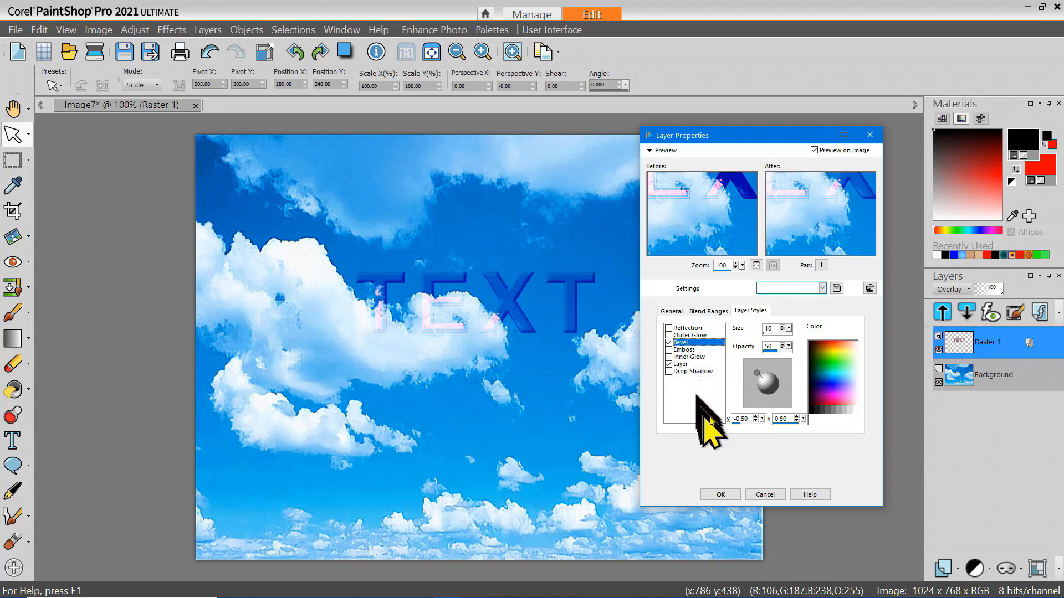
click(831, 403)
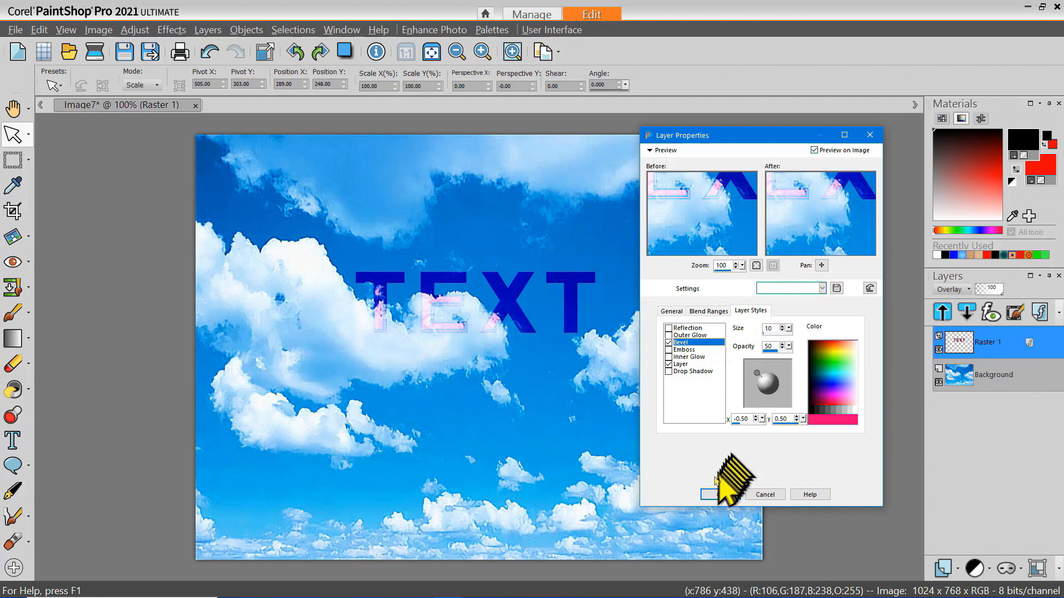
click(718, 495)
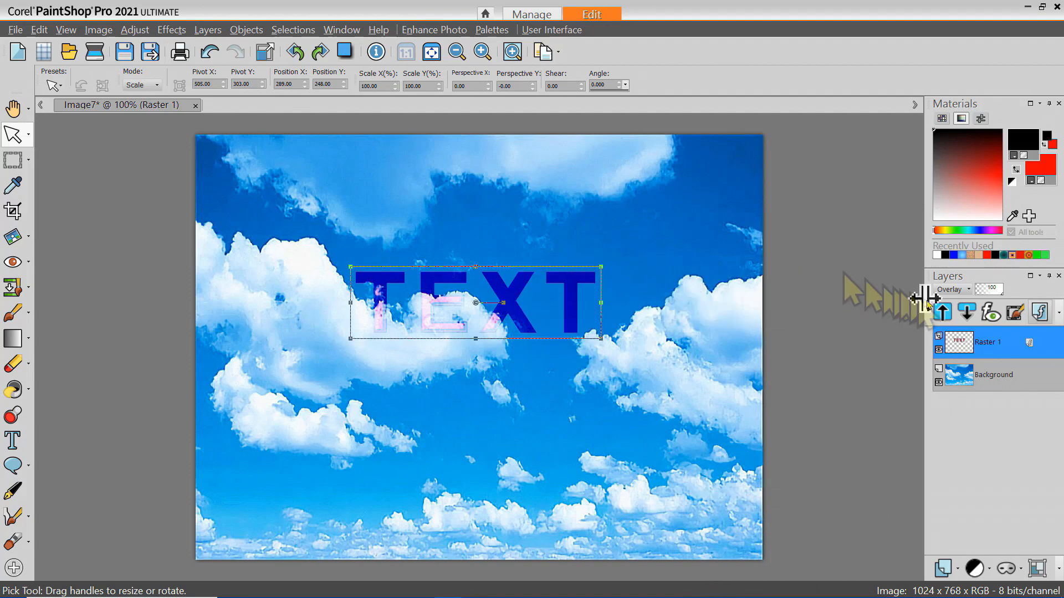
Step: Move the lettering over different parts of the sky and clouds, ending slightly above its starting place
drag(475, 304, 533, 373)
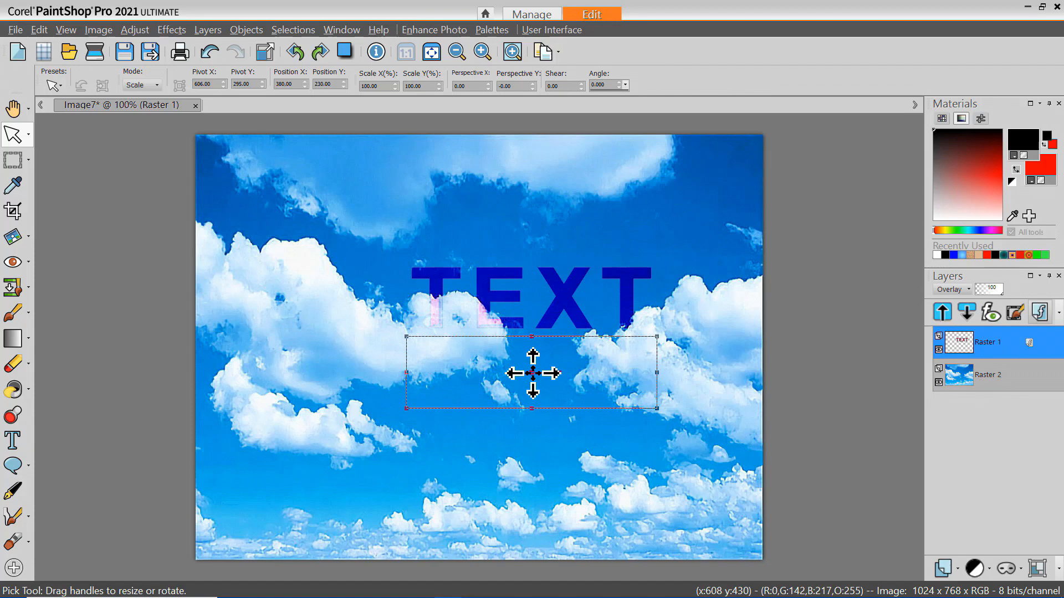
drag(533, 370, 422, 410)
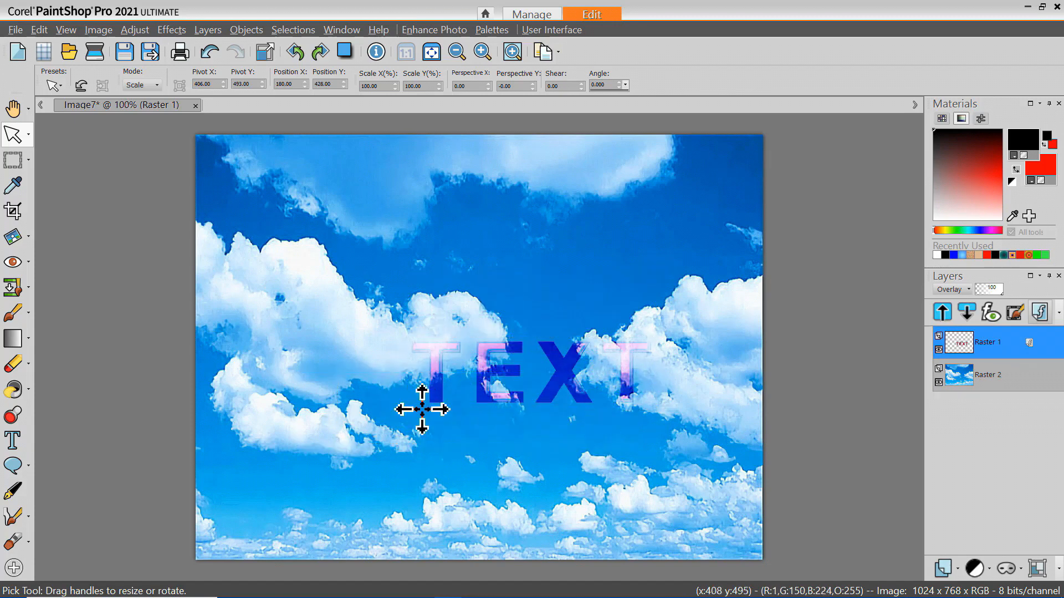
drag(422, 410, 488, 282)
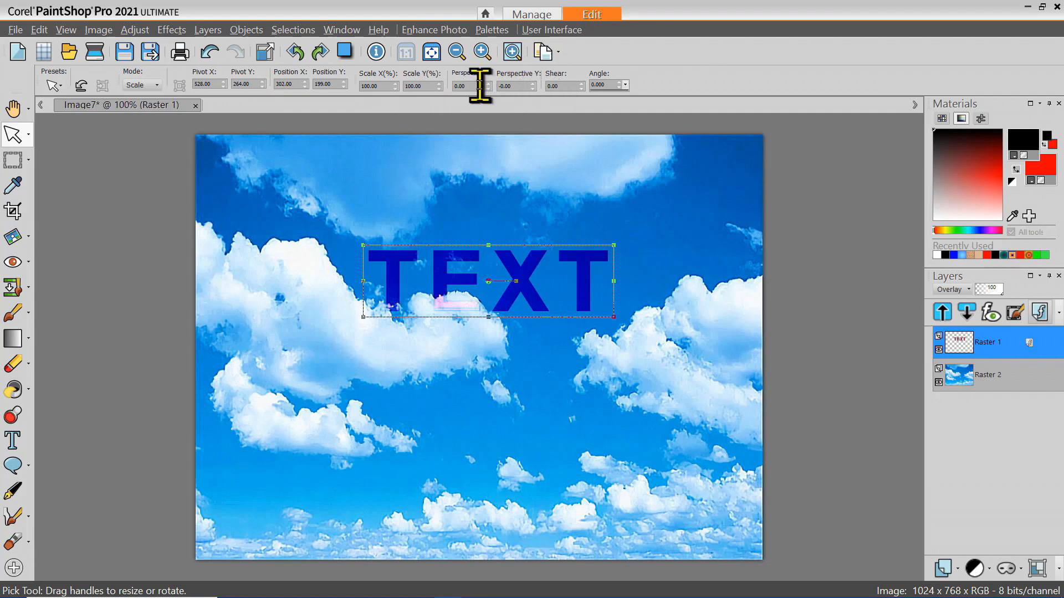
Step: Try a Perspective X of 32 on the lettering with wider and taller stretching, and undo these changes
double_click(454, 85)
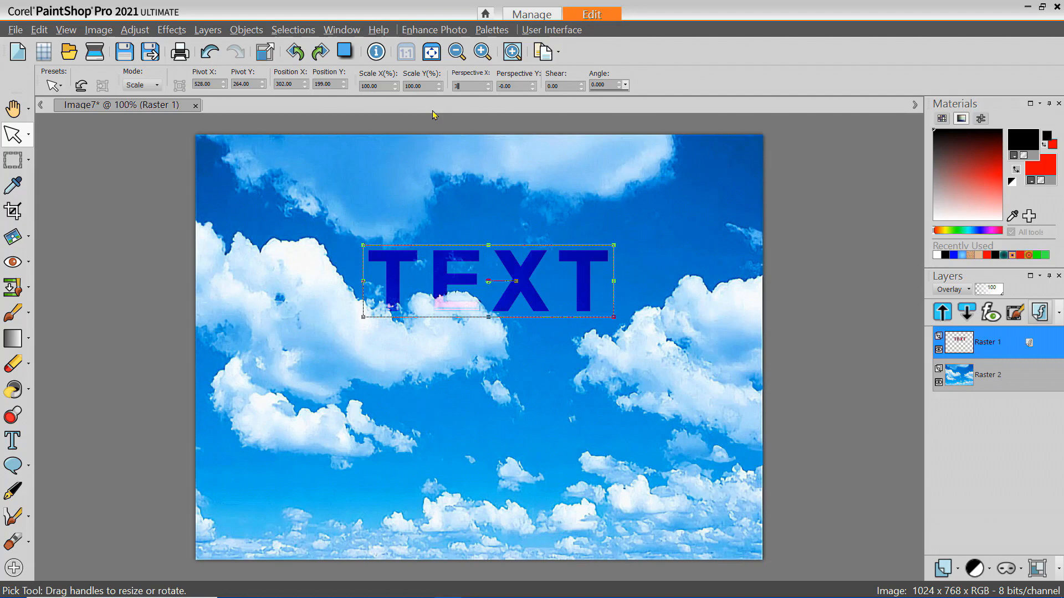
key(Return)
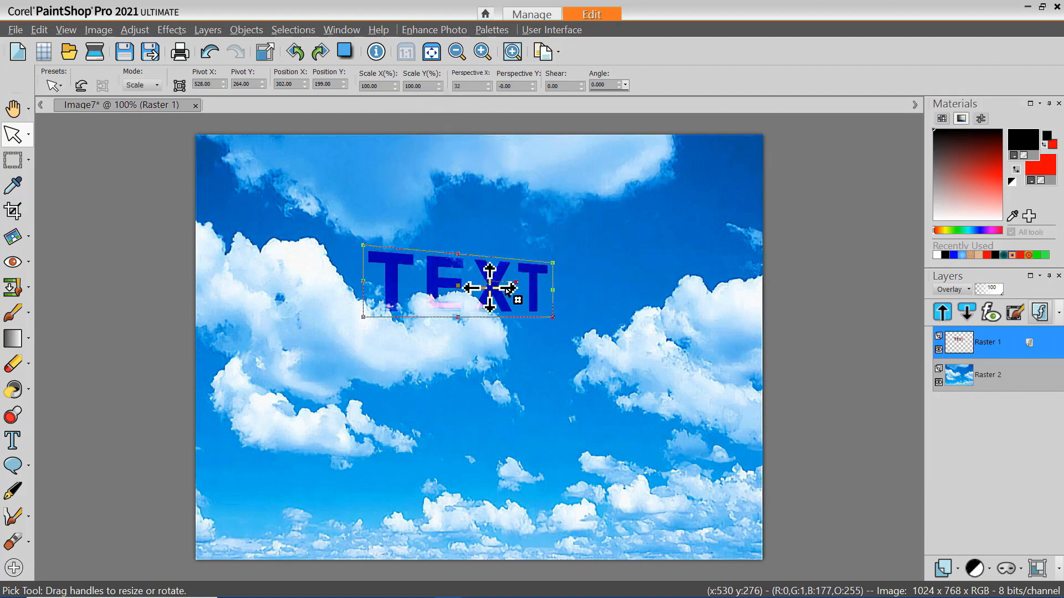
drag(553, 290, 601, 289)
drag(487, 317, 489, 352)
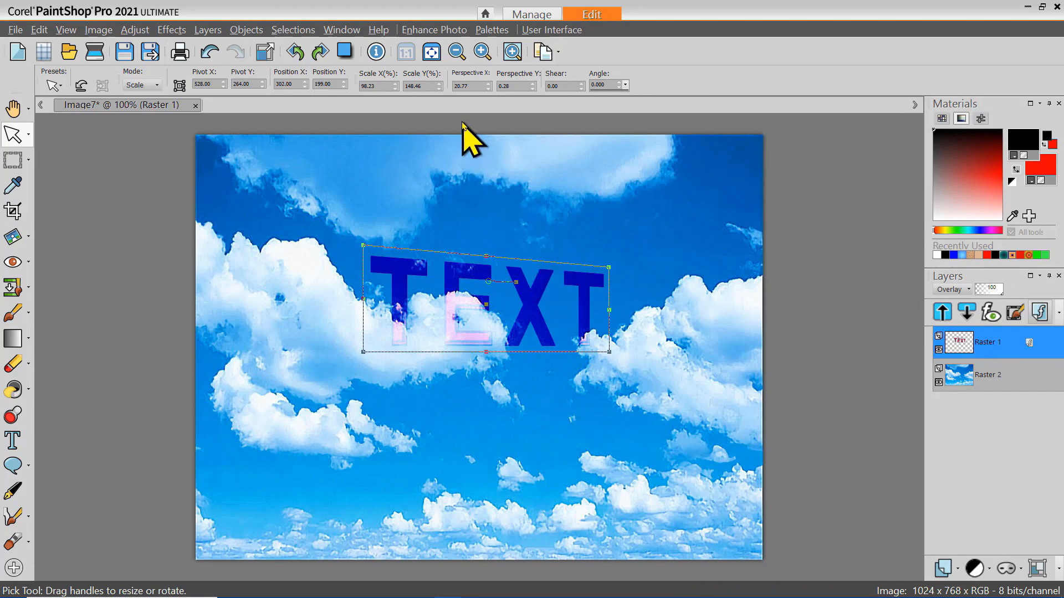
key(ctrl+z)
key(ctrl+z)
key(ctrl+z)
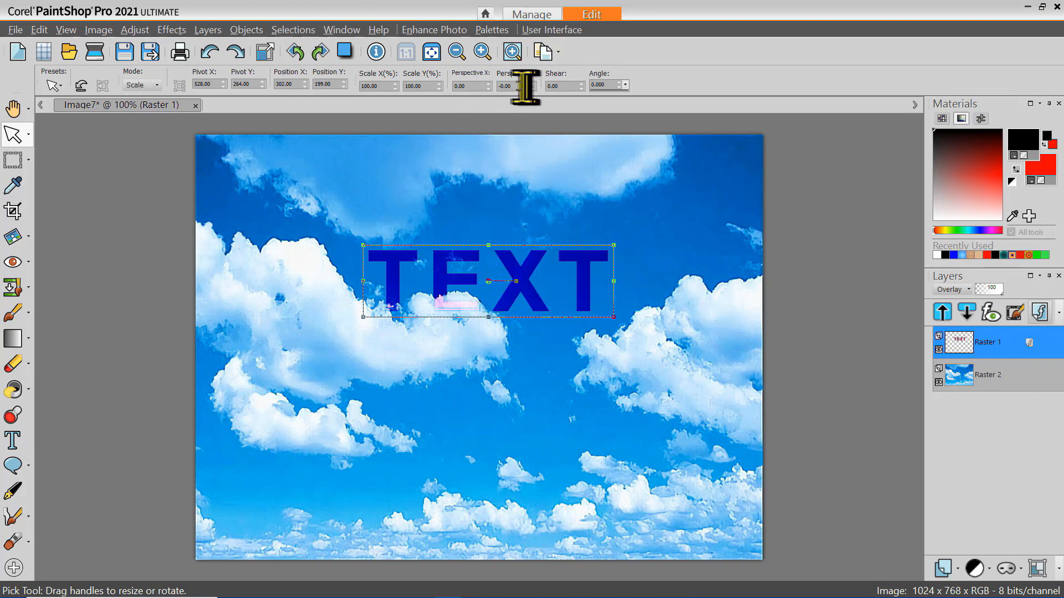
Step: Distort the lettering with a Perspective Y of 32 and a shear of 6, and enlarge it with its handles
drag(513, 86, 491, 86)
text(32)
key(Return)
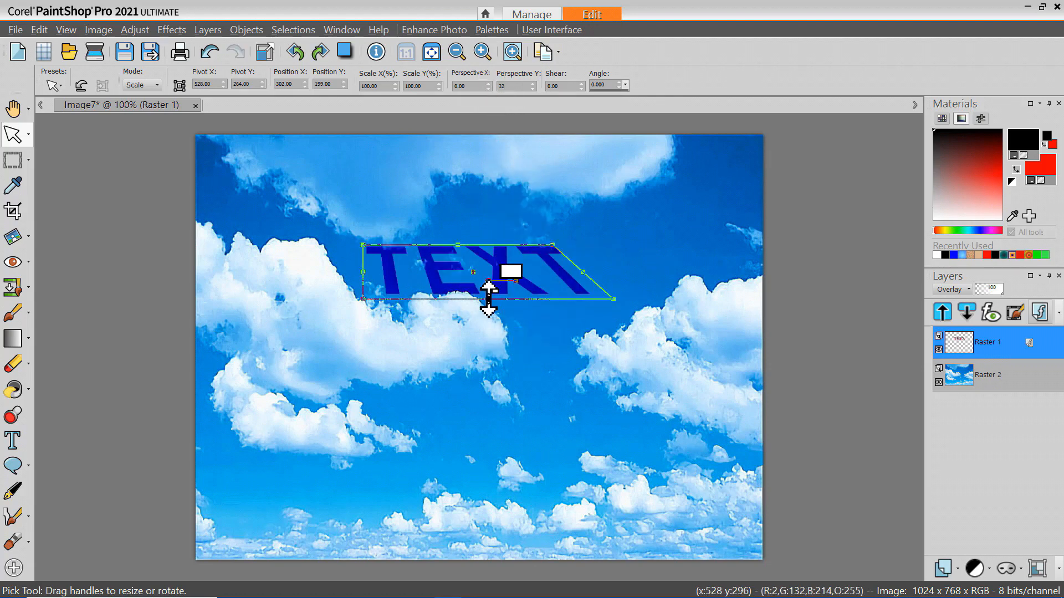
drag(488, 298, 525, 389)
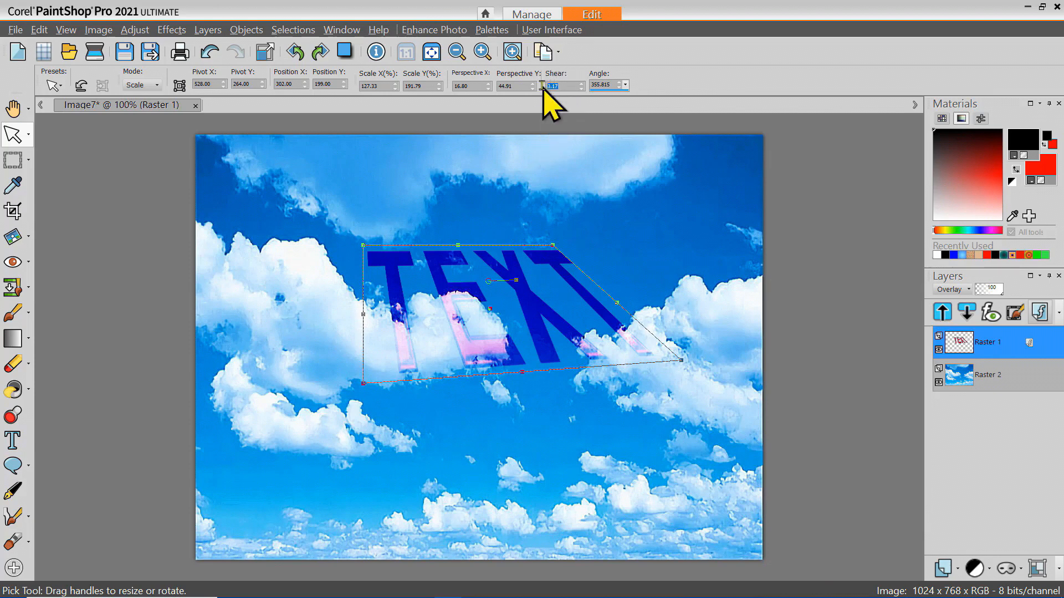
key(Return)
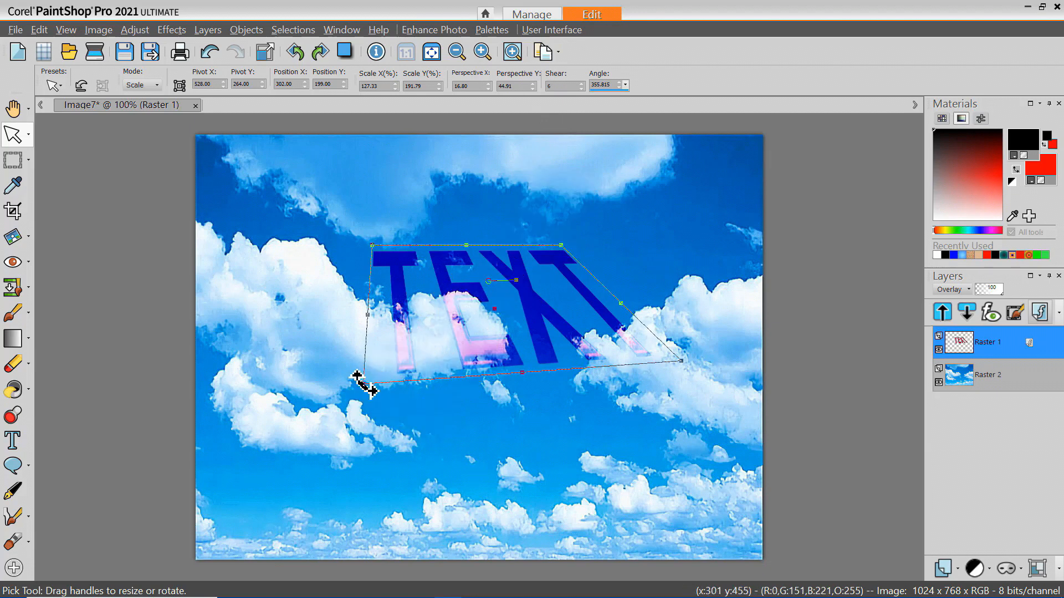
drag(364, 386, 311, 411)
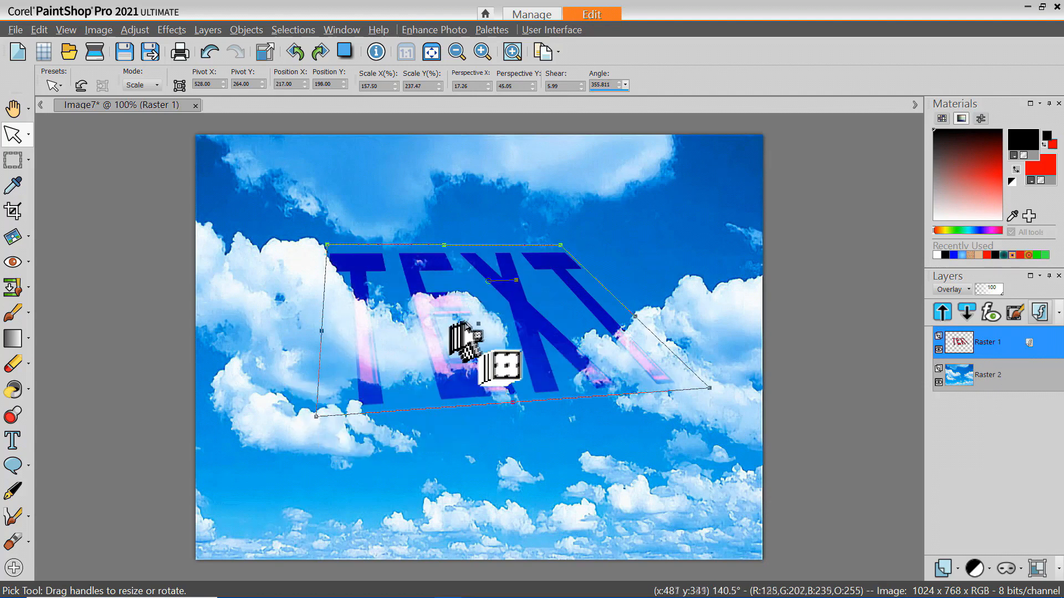
Step: Try rotating the distorted lettering counterclockwise so it slopes upward across the sky, and undo the rotation
drag(479, 327, 502, 328)
drag(513, 282, 512, 267)
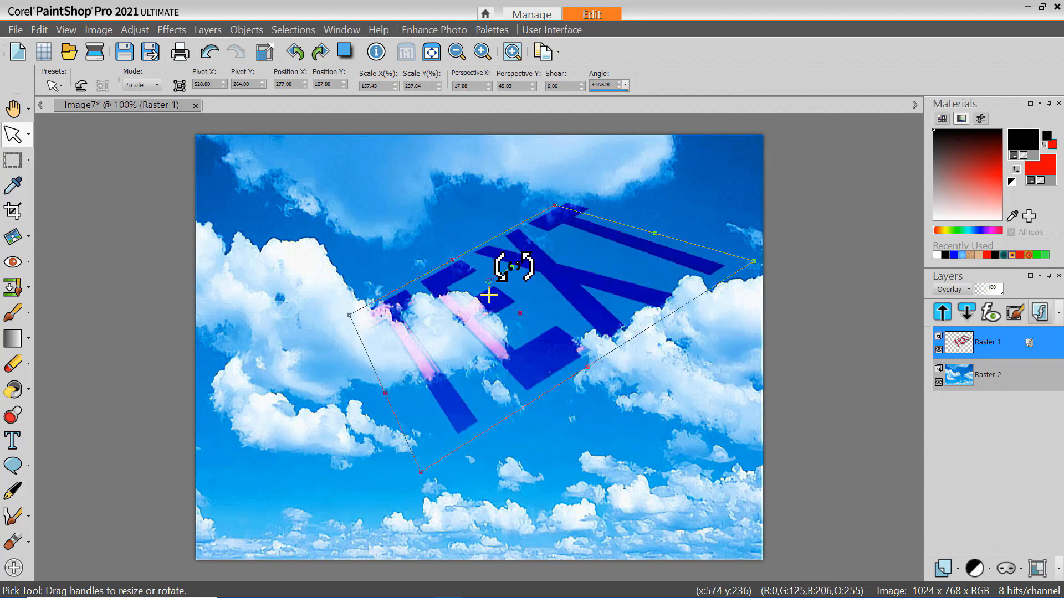
key(ctrl+z)
key(ctrl+z)
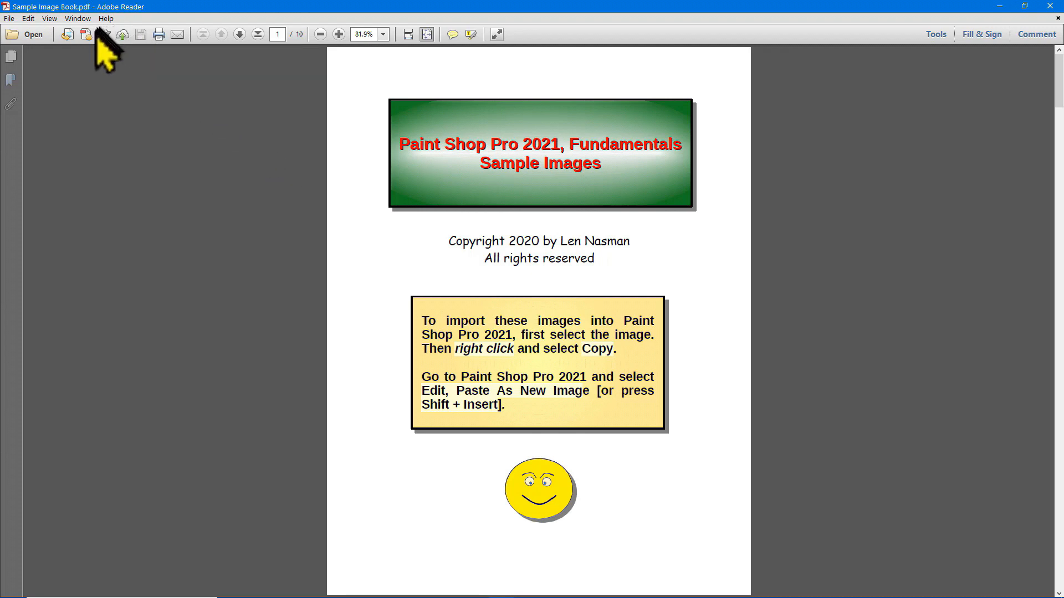
Step: Copy the Figure 19 Tulips picture from the last page of Sample Image Book.pdf in Adobe Reader and paste it into PaintShop Pro as a new image
click(256, 35)
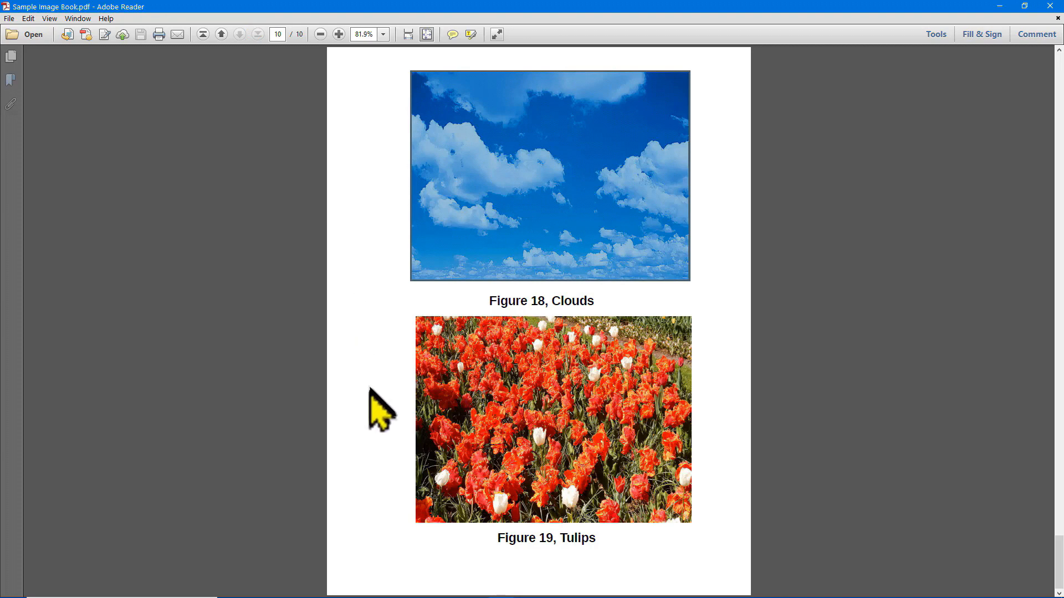
click(552, 412)
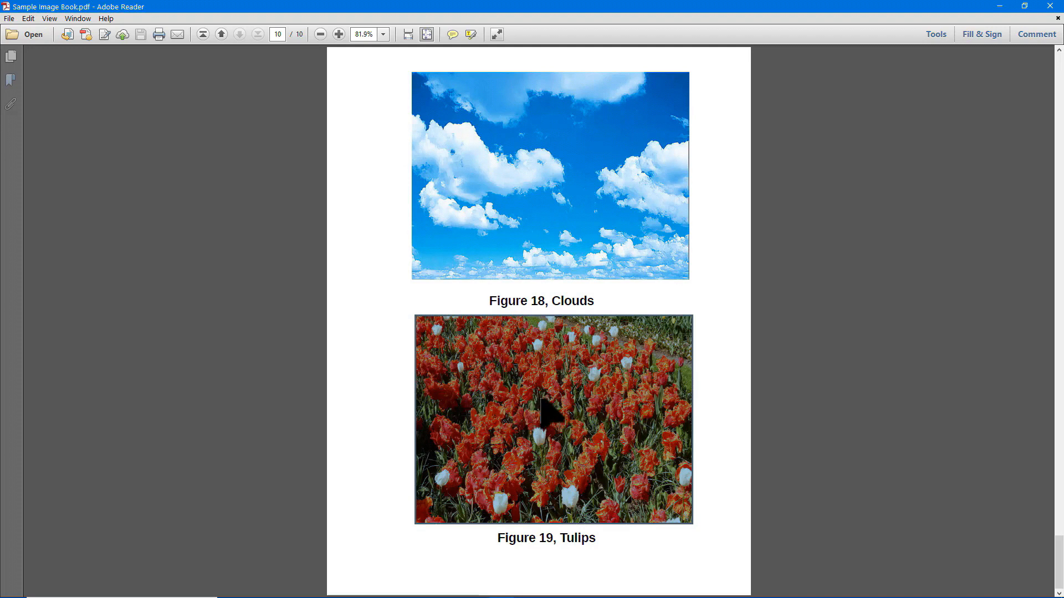
click(566, 406)
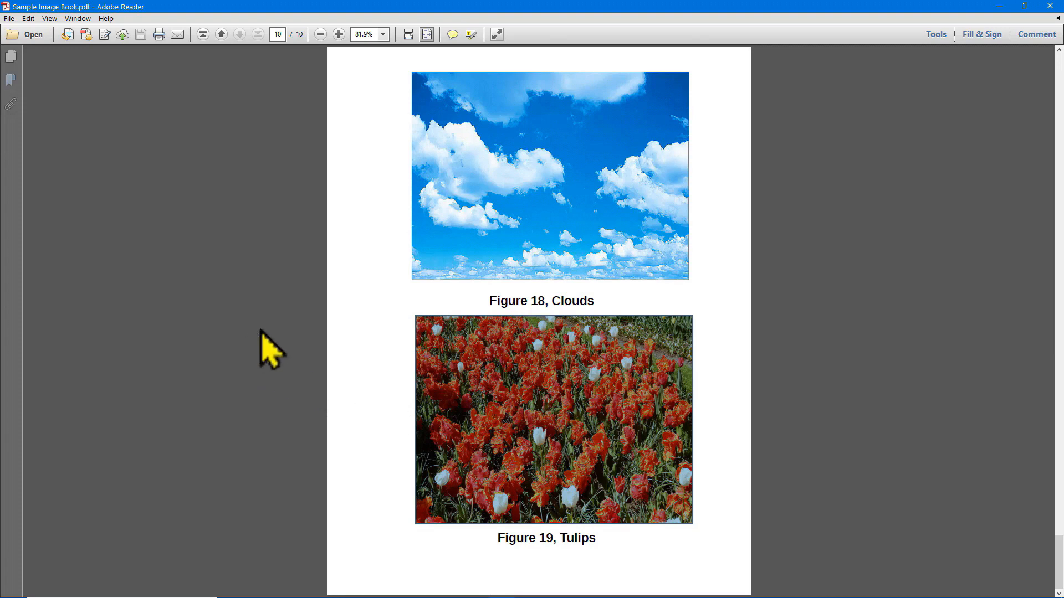
key(alt+Tab)
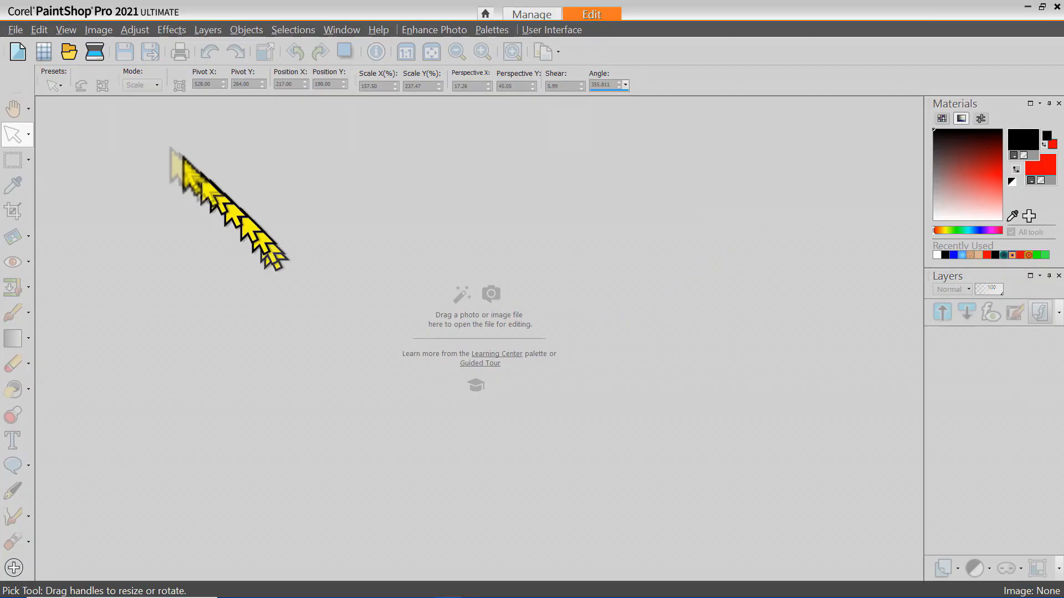
click(39, 30)
click(105, 184)
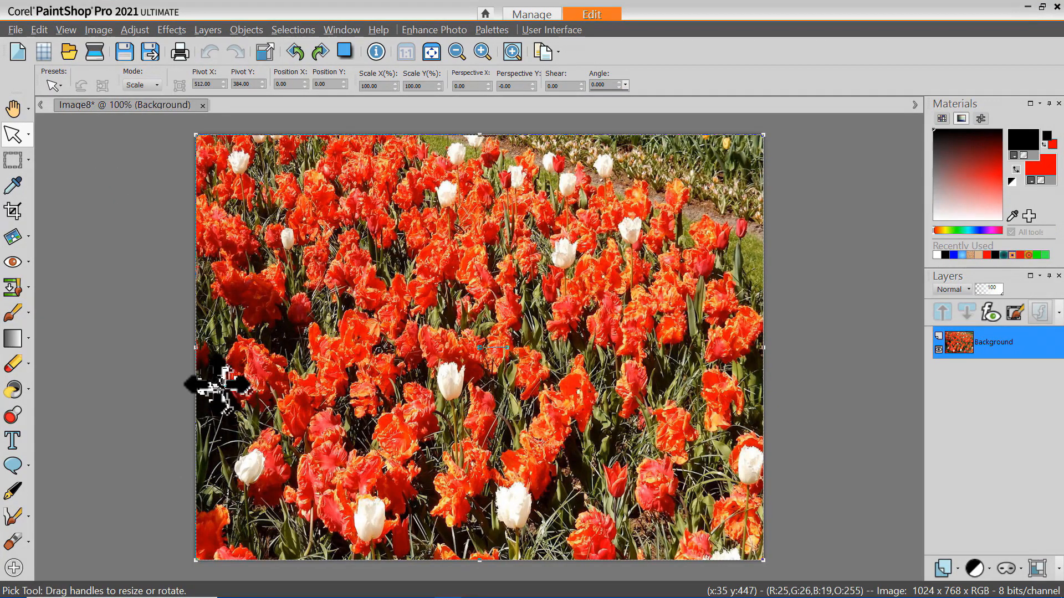
Step: Add the text TEXT CUTTER in white Arial, size 100, across the tulips and stretch it slightly wider and much taller
click(17, 441)
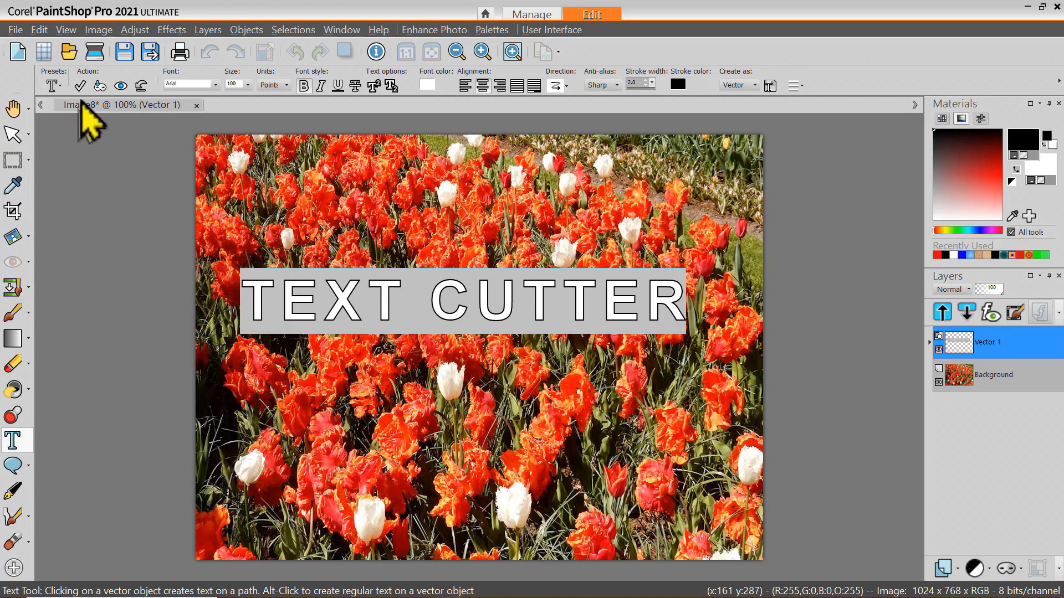
click(80, 85)
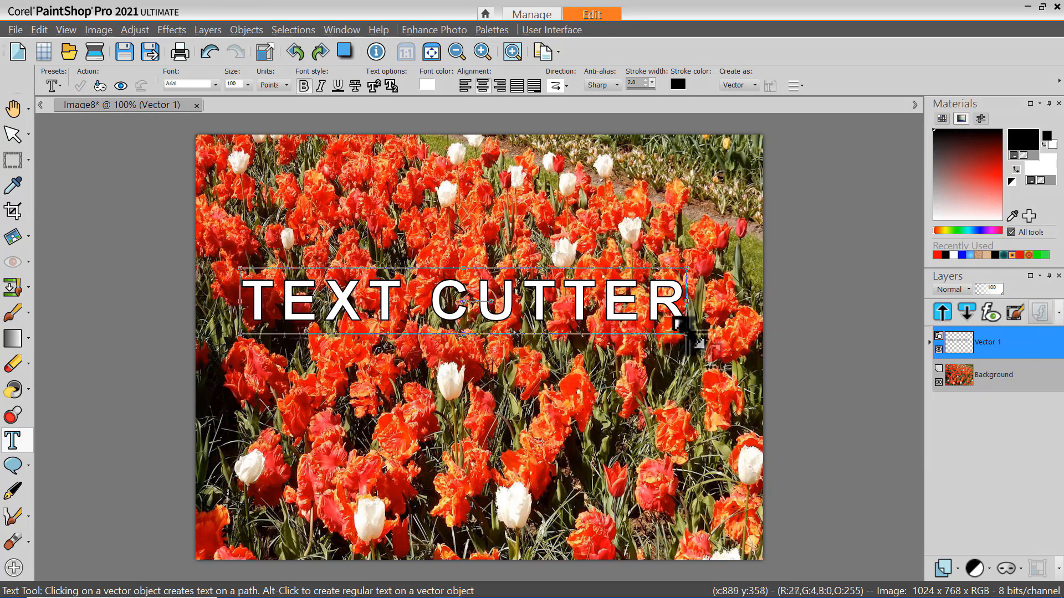
drag(687, 334, 707, 339)
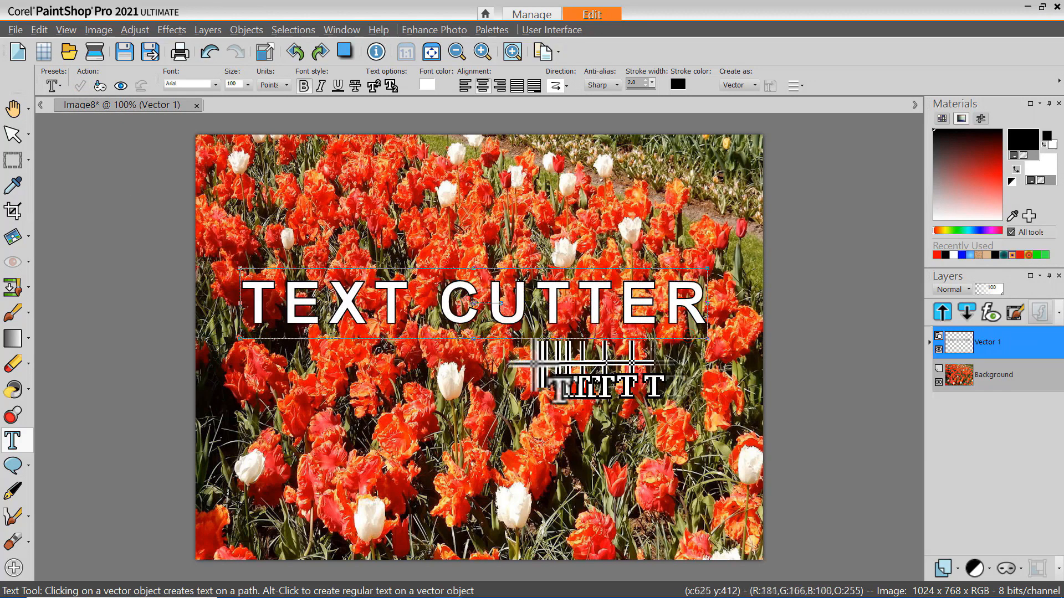
drag(474, 339, 474, 451)
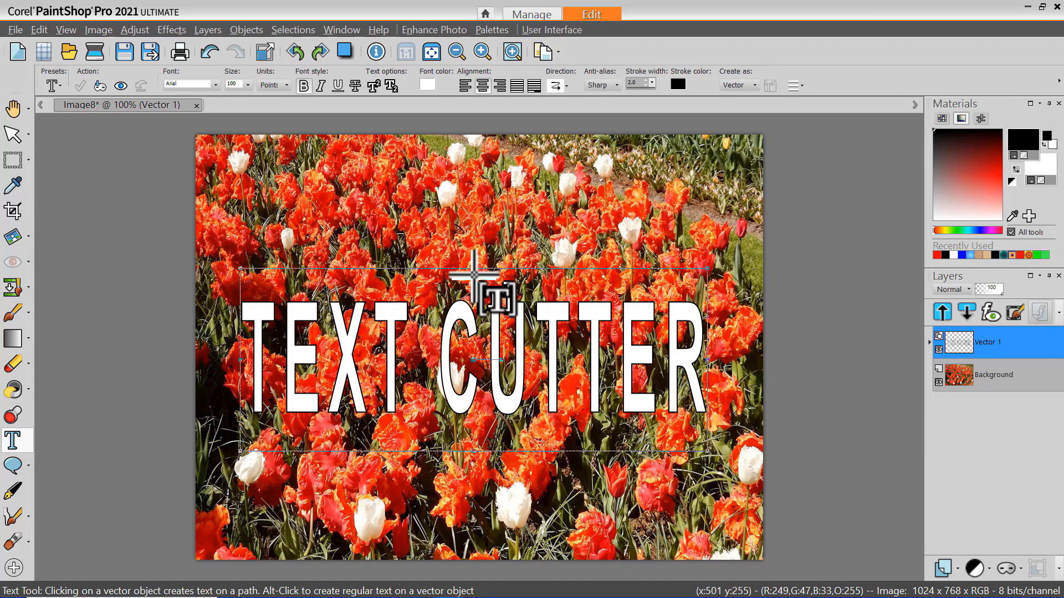
drag(474, 268, 475, 238)
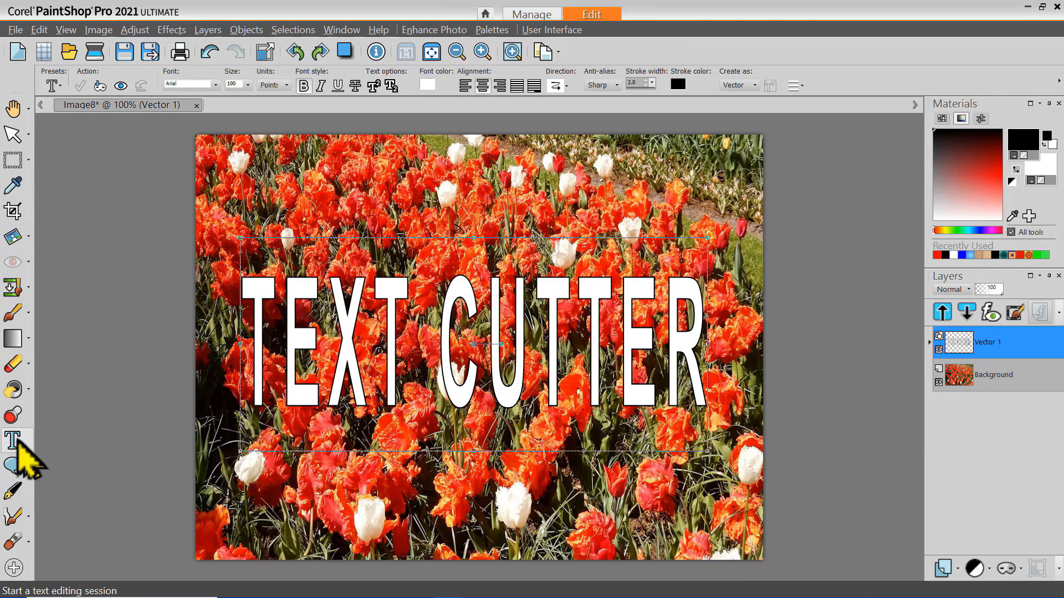
Step: Cut the tulip photo into the shape of the TEXT CUTTER lettering with the Text Cutter
click(22, 452)
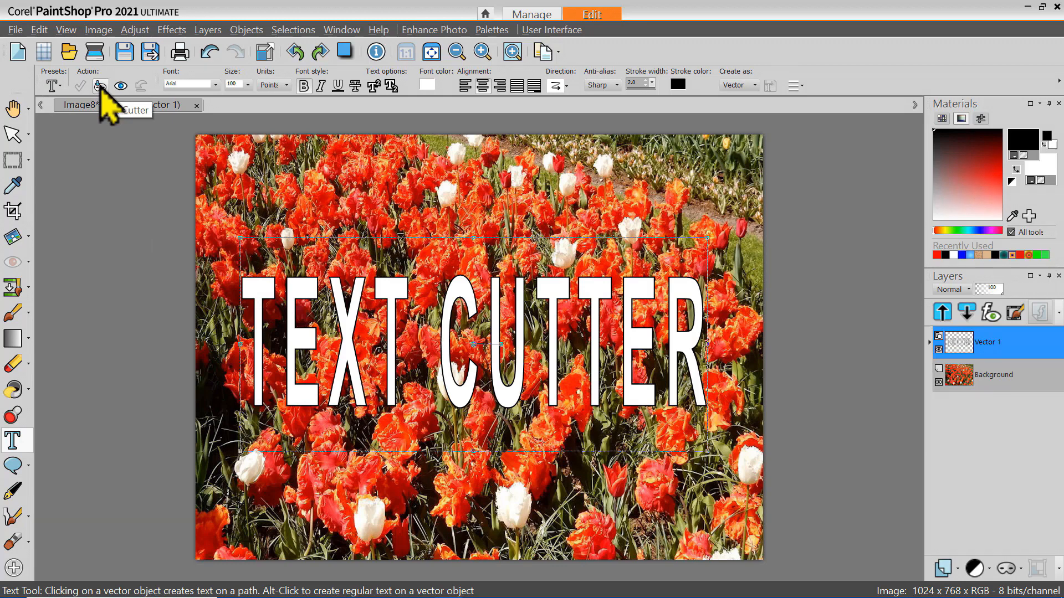
click(99, 85)
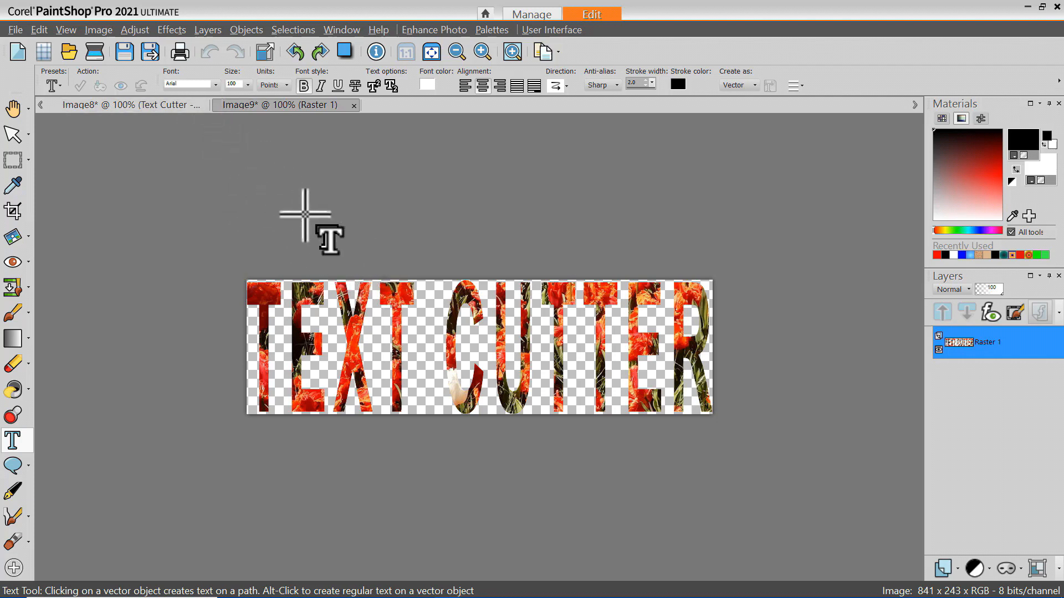
Step: Apply a black drop shadow to the tulip lettering with vertical and horizontal offsets of 12, opacity 95 and blur 0
click(175, 32)
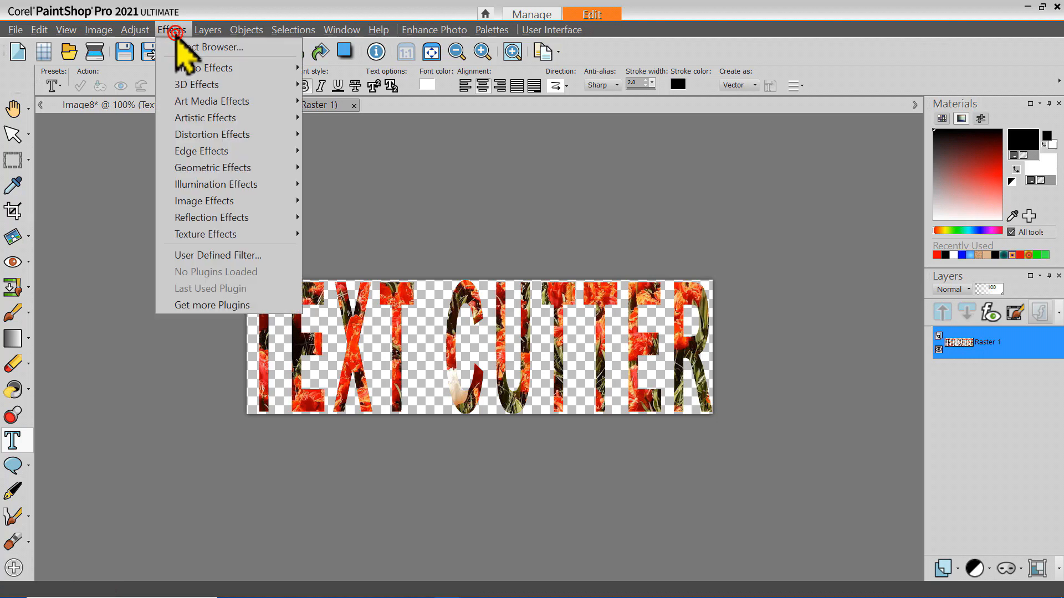
mouse_move(209, 167)
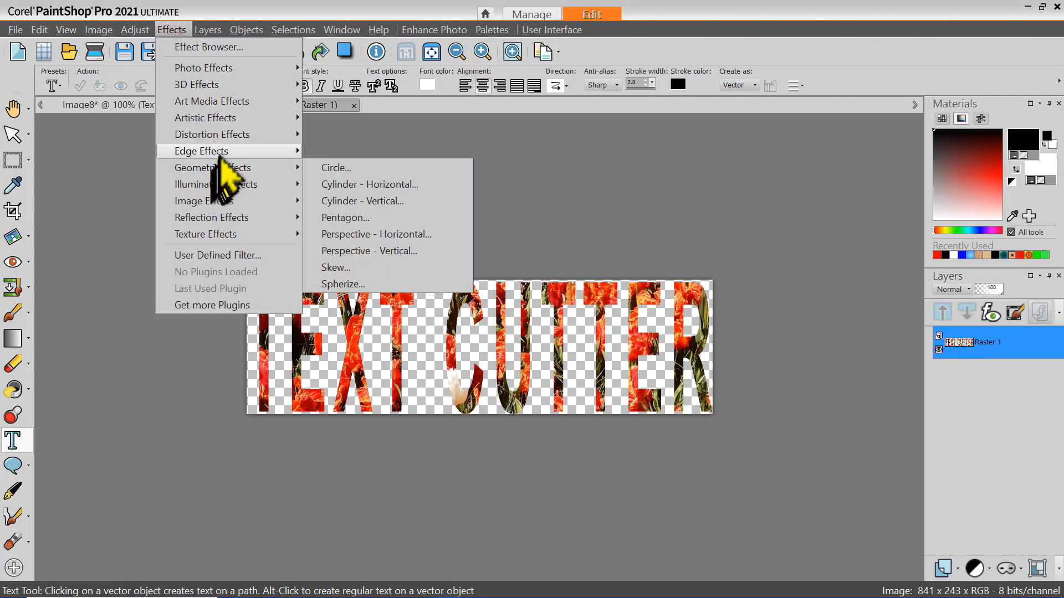
mouse_move(237, 84)
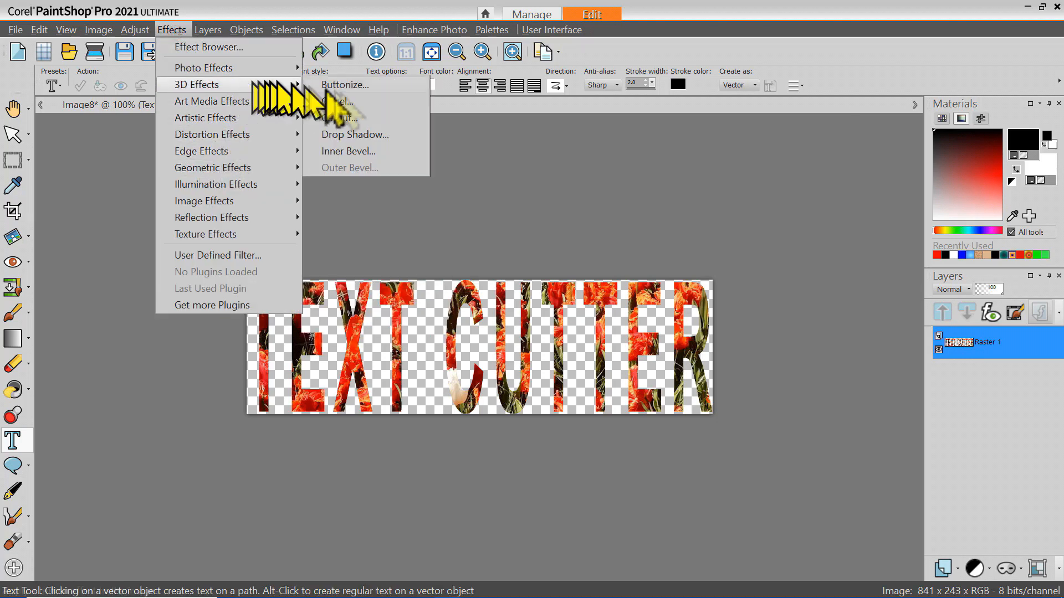
click(364, 134)
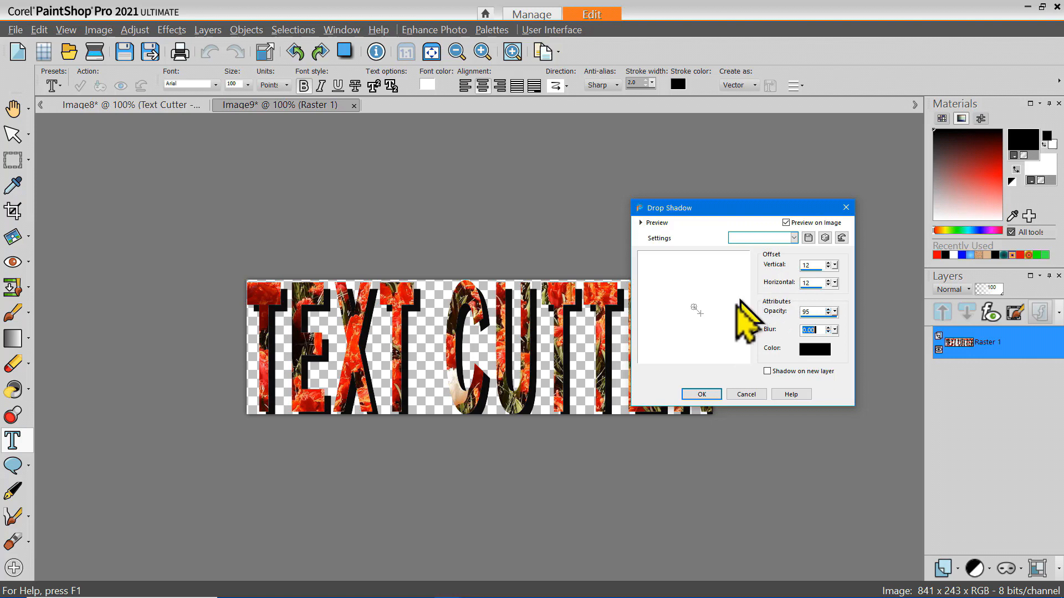
click(700, 392)
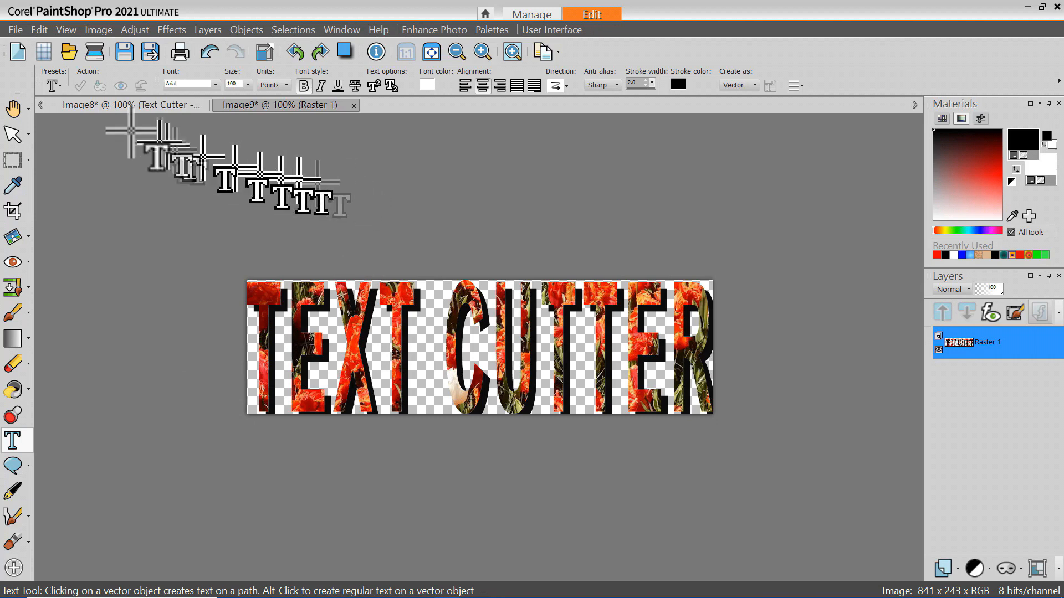
Step: Create a new blank 1024 x 768 image and flood-fill its background with the light-blue radial gradient
click(17, 53)
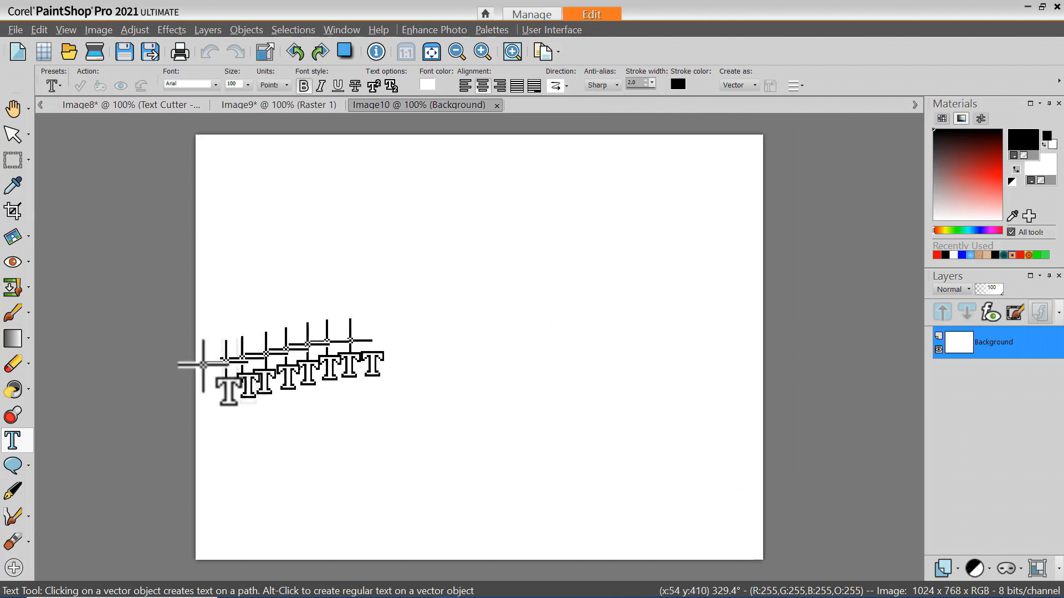
click(17, 390)
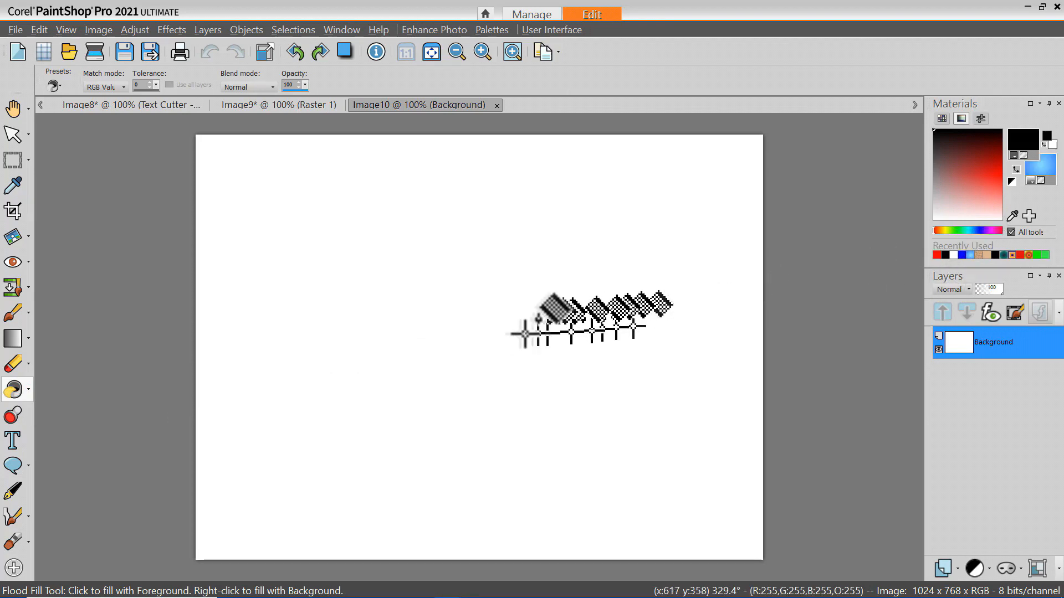
right_click(492, 322)
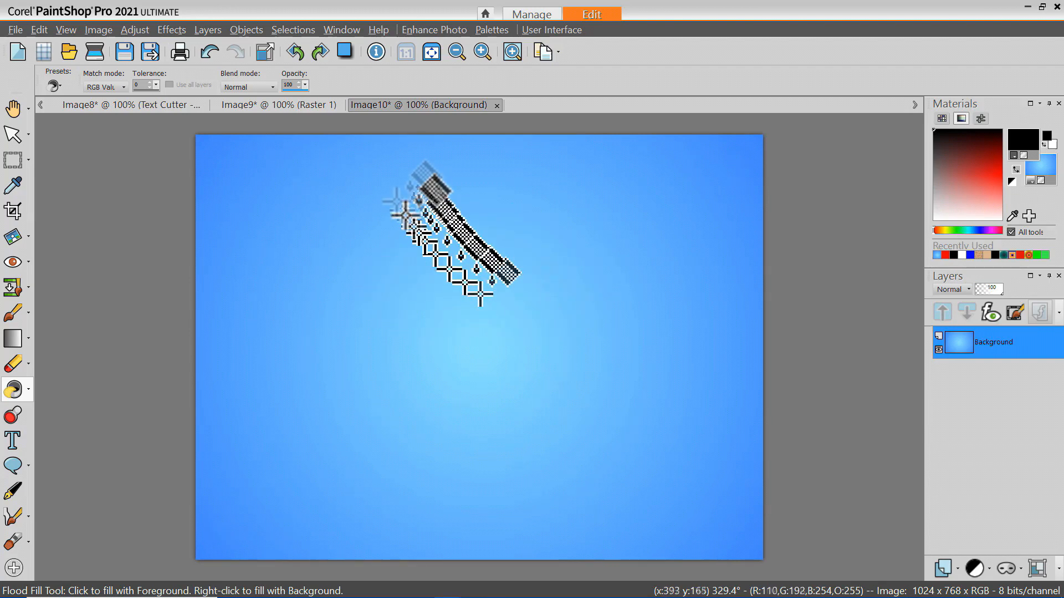
Step: Copy the shadowed TEXT CUTTER lettering and paste it as a transparent selection across the middle of the blue gradient image
click(277, 107)
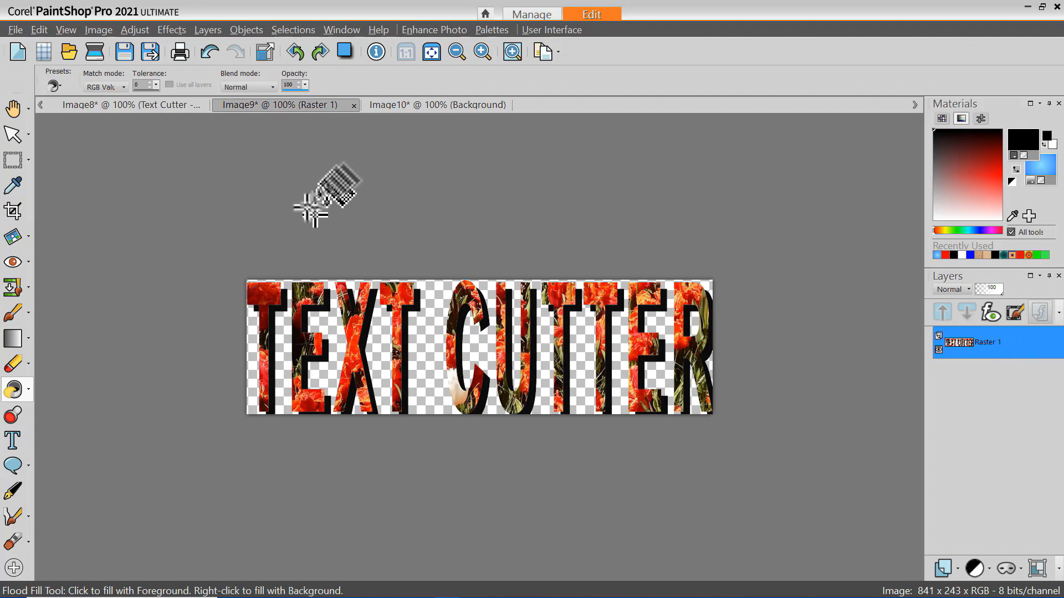
click(408, 105)
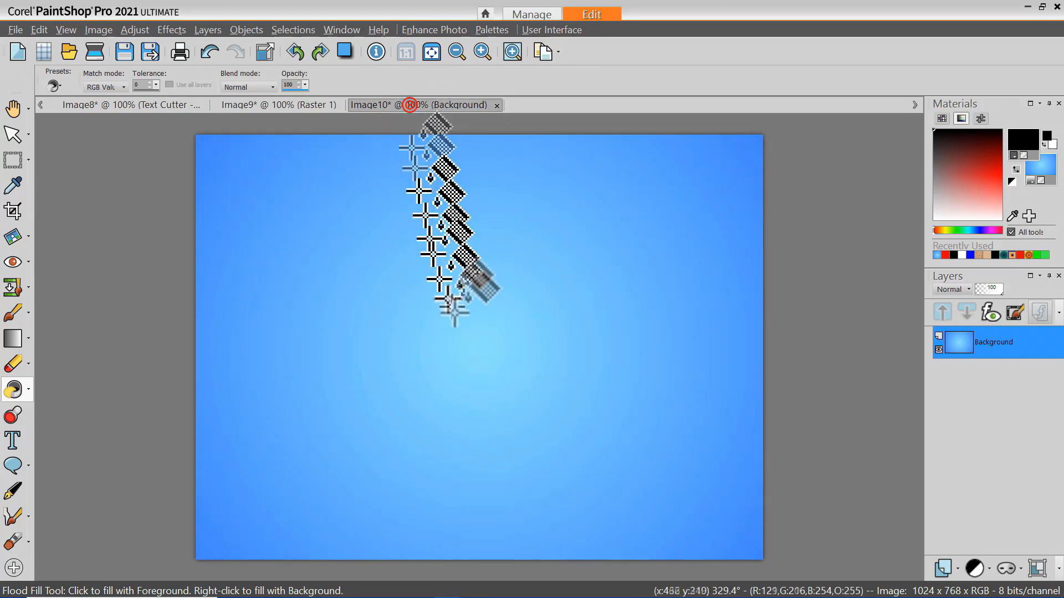
click(134, 30)
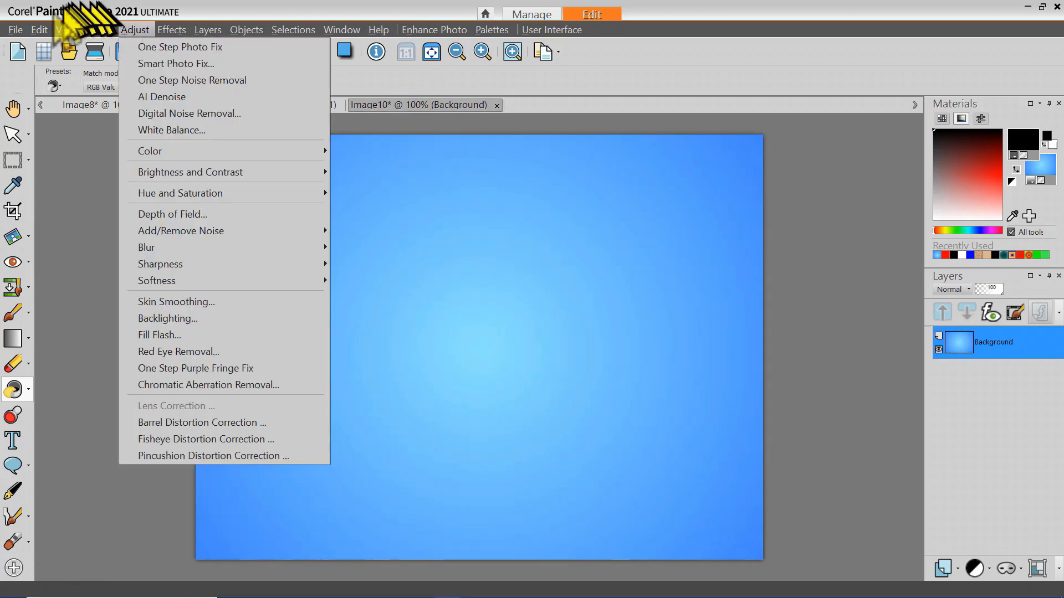
mouse_move(39, 30)
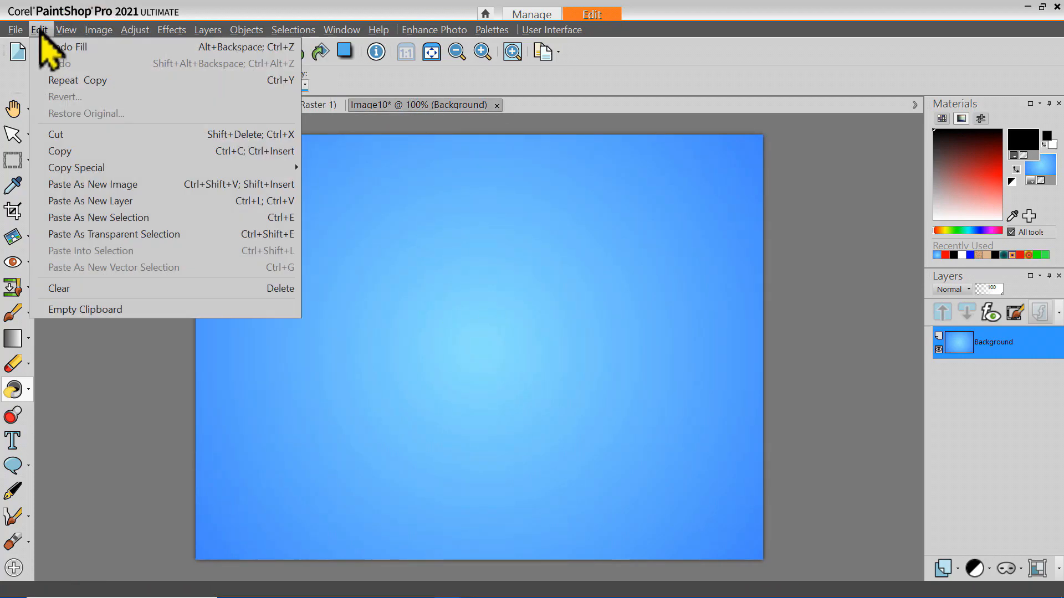
click(105, 235)
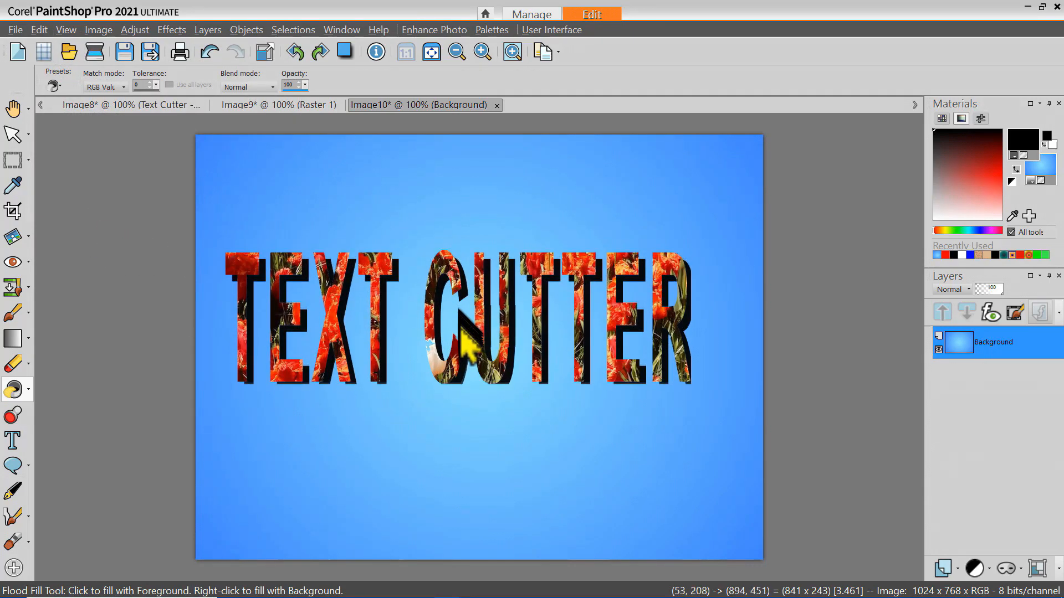
click(471, 350)
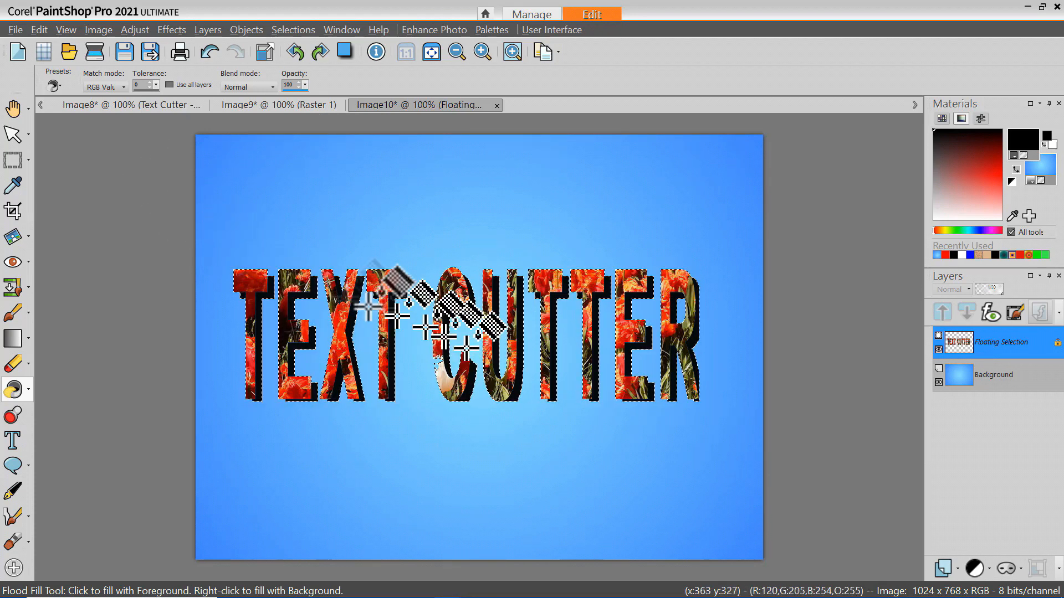
click(126, 104)
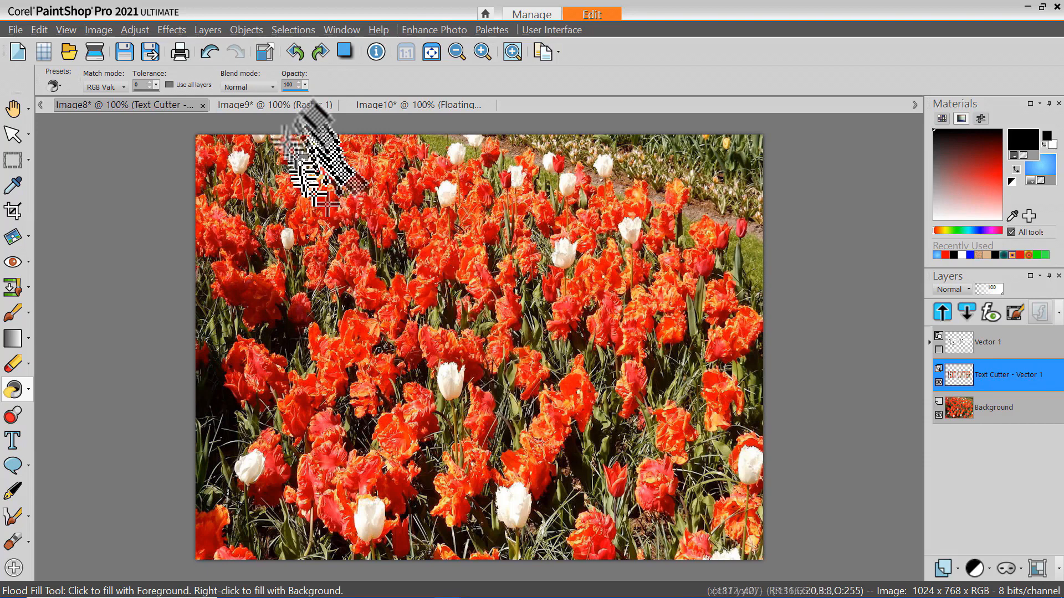
click(280, 120)
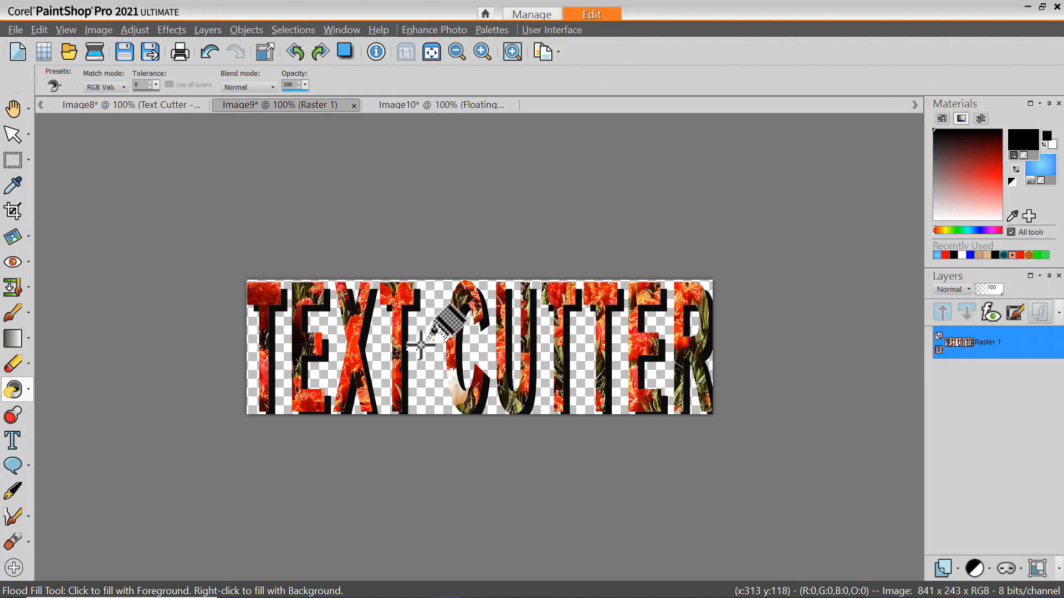
click(424, 104)
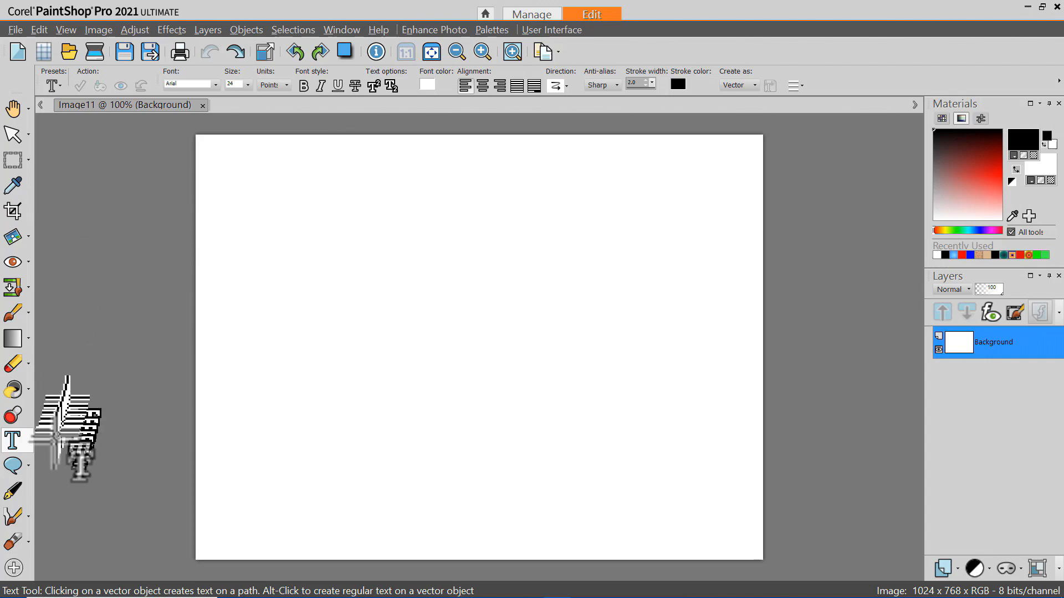
Step: Draw a freehand wavy vector line with the Pen tool across the middle of the new blank white image
click(12, 493)
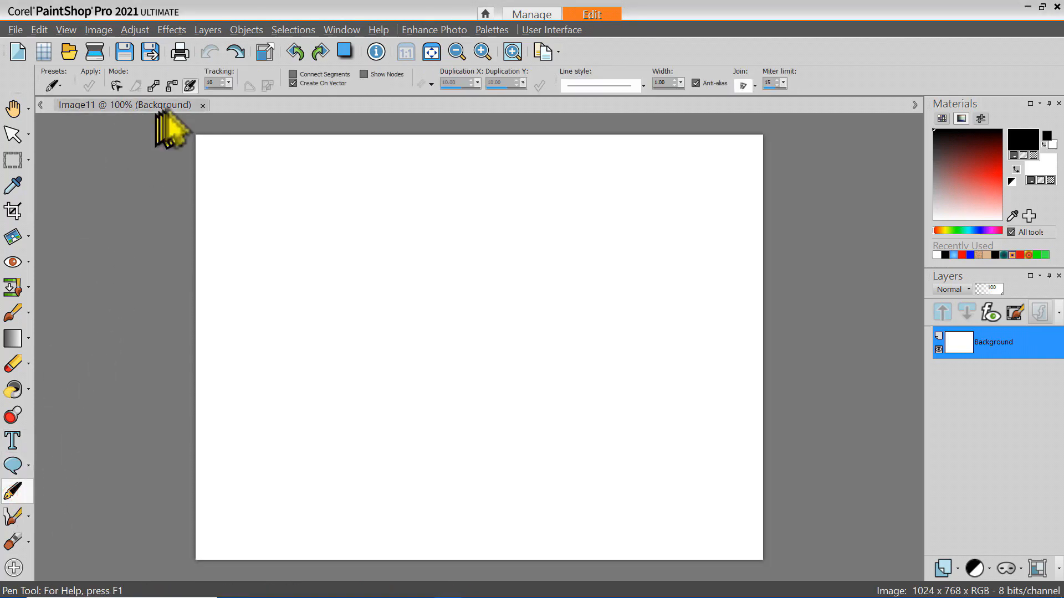
click(189, 87)
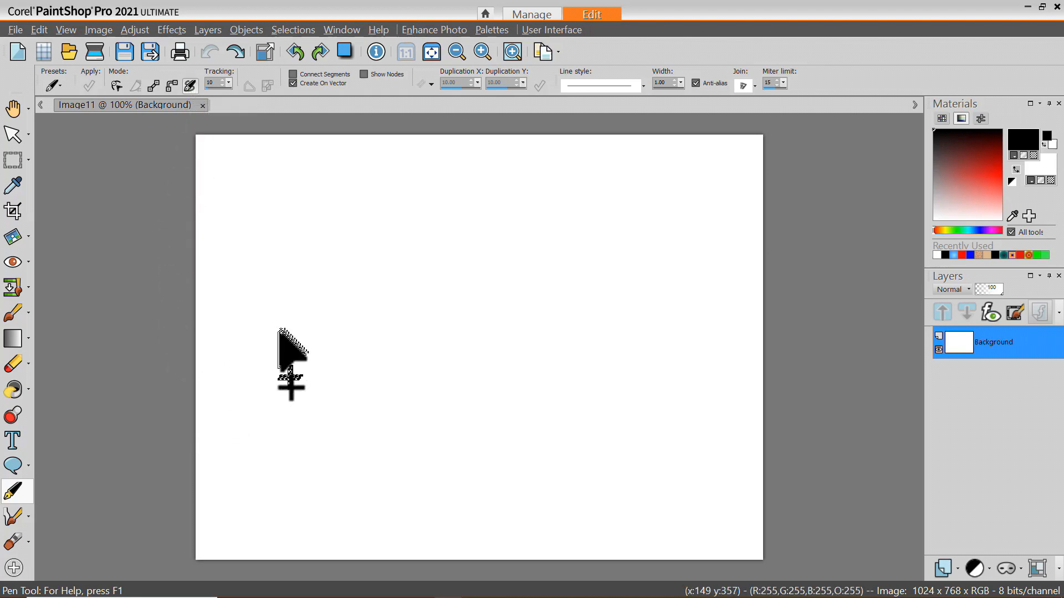
mouse_move(277, 327)
mouse_down()
mouse_move(327, 292)
mouse_move(381, 289)
mouse_move(464, 321)
mouse_move(543, 289)
mouse_move(624, 292)
mouse_up()
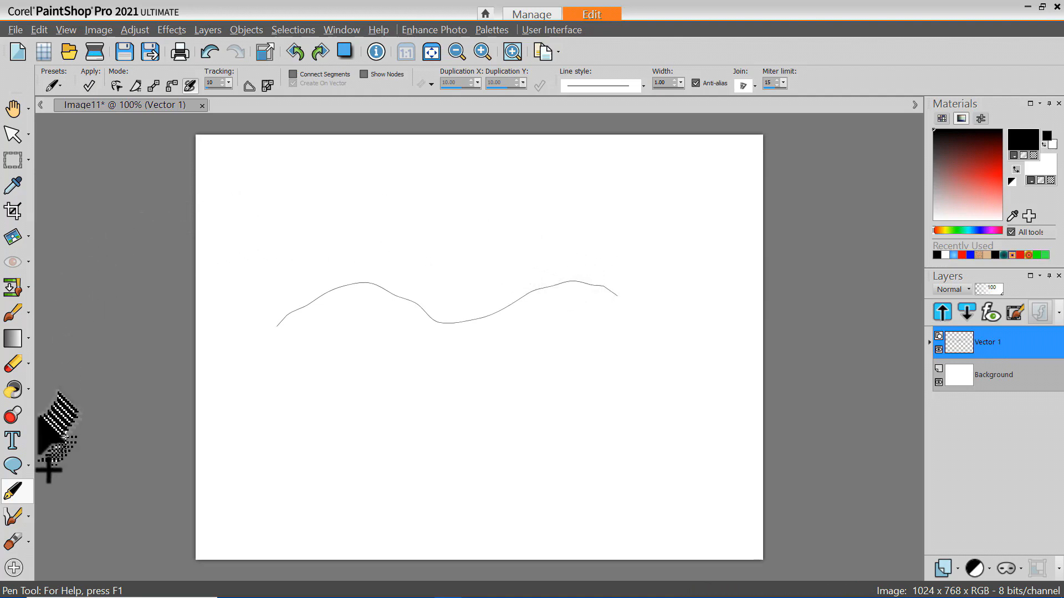
Step: Add the text TEXT ON A CURVED LINE FUN along the wavy line in bold Arial, size 28
click(14, 440)
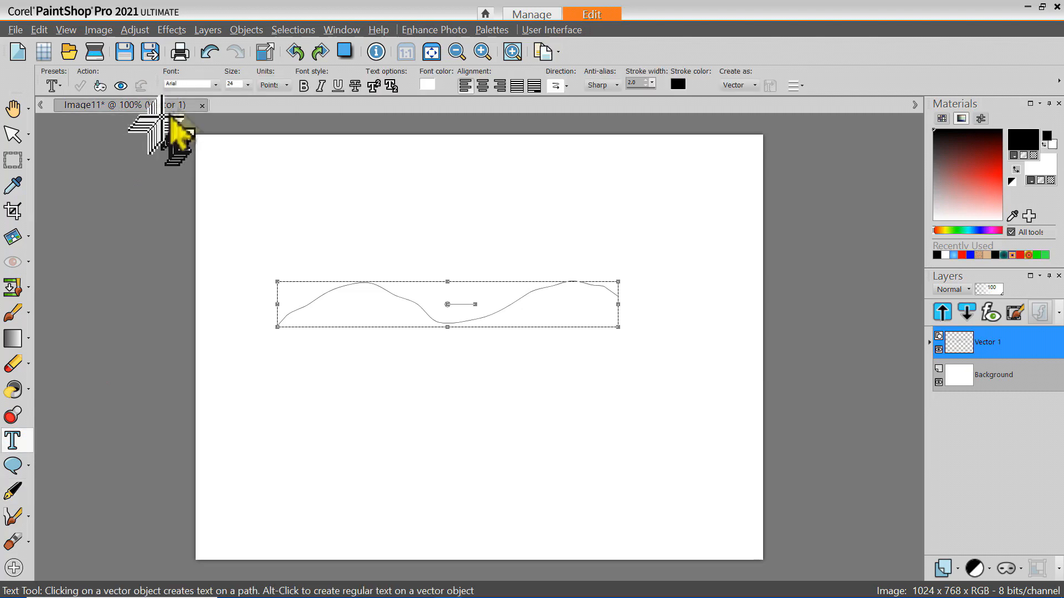
click(247, 85)
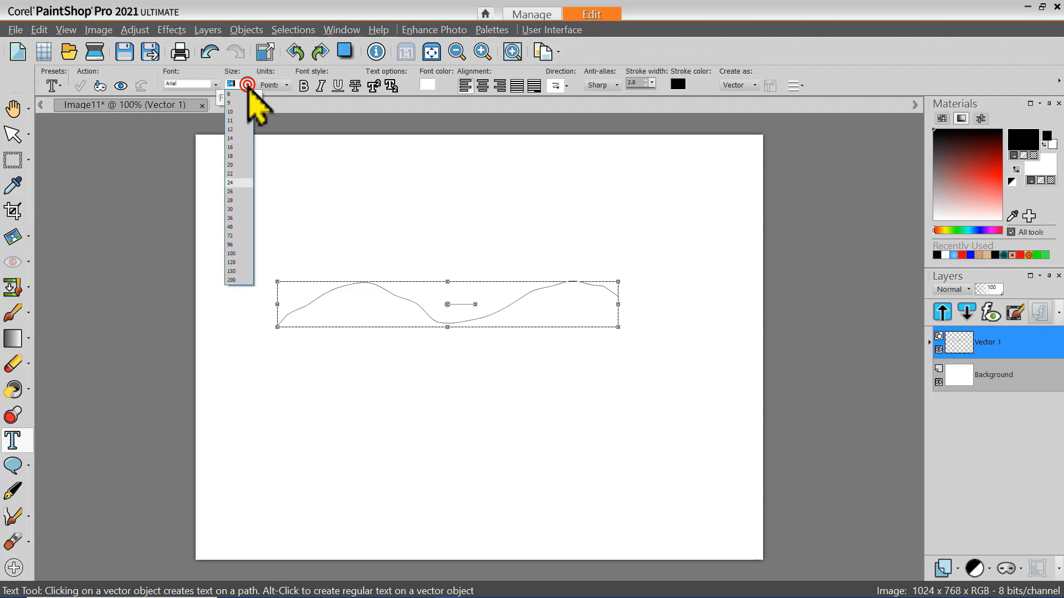
click(232, 200)
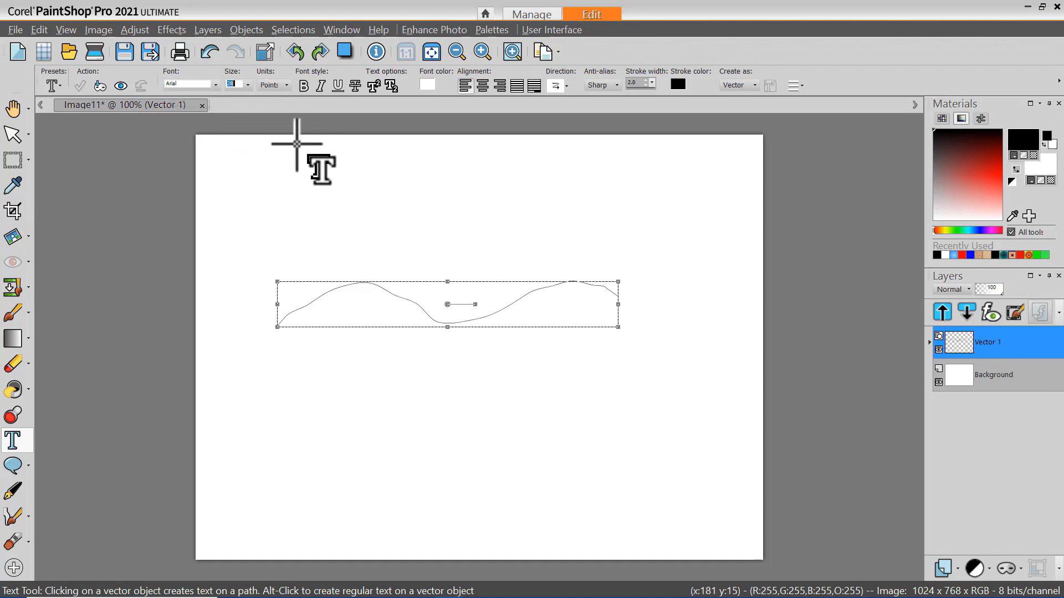
click(305, 86)
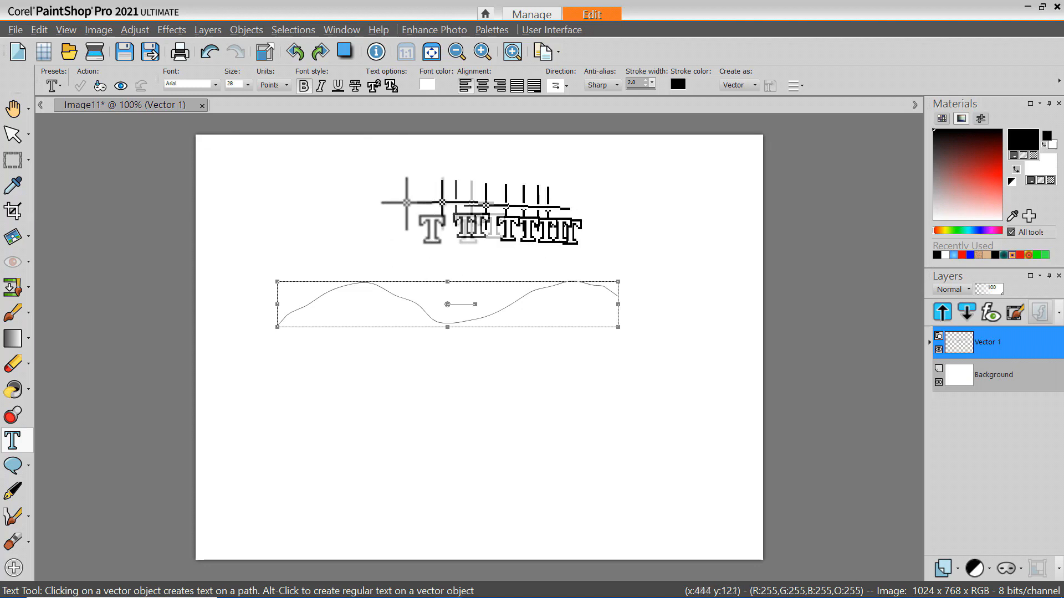
click(304, 308)
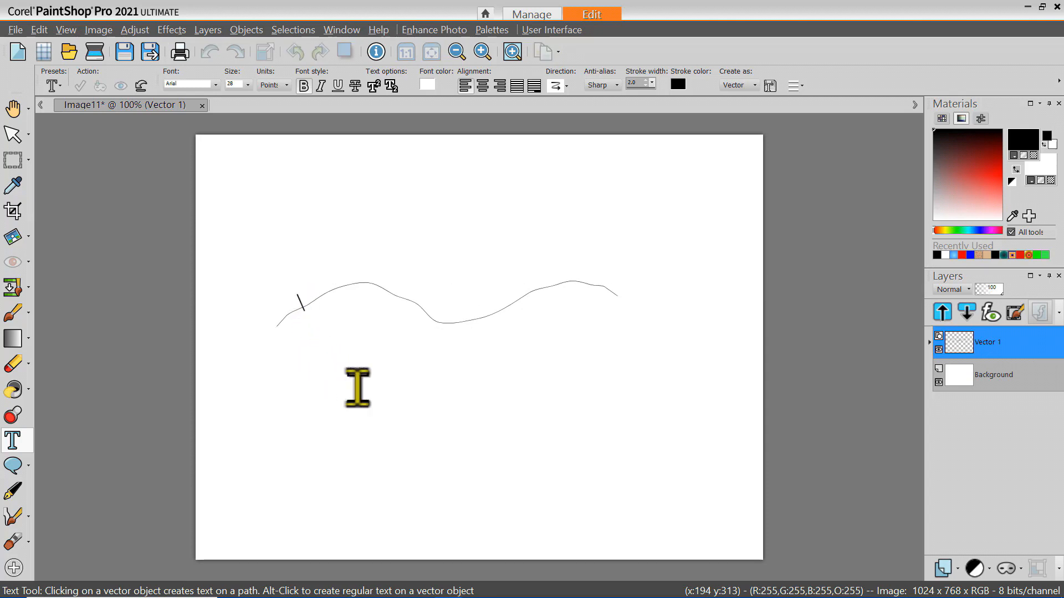
text(TEXT ON A CURVED LINE FUN)
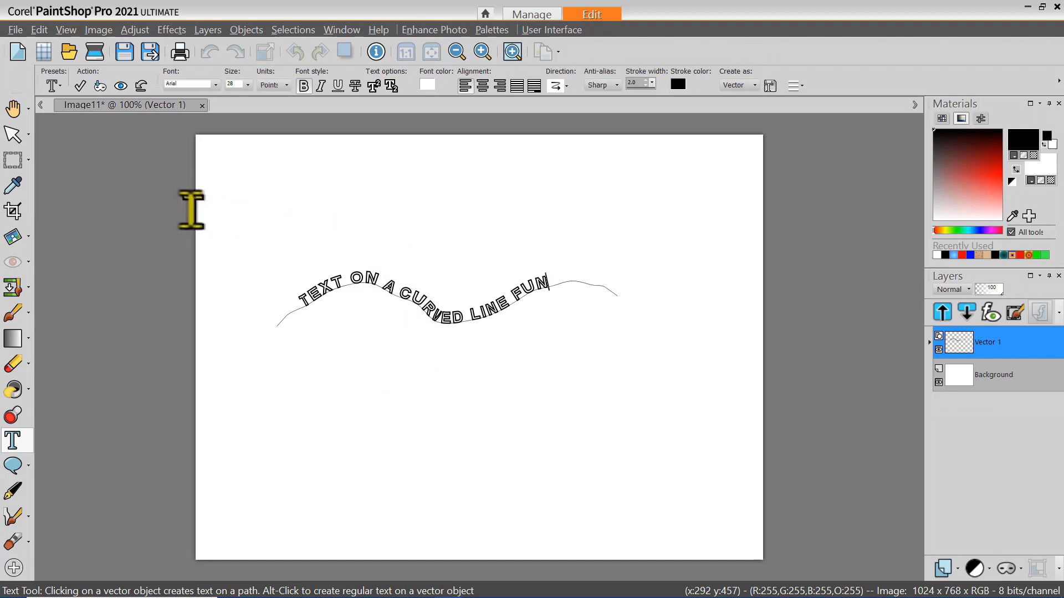
Step: Apply the curved text, select it with the Pick tool and slide it along the wavy line toward its right end
click(13, 135)
click(158, 236)
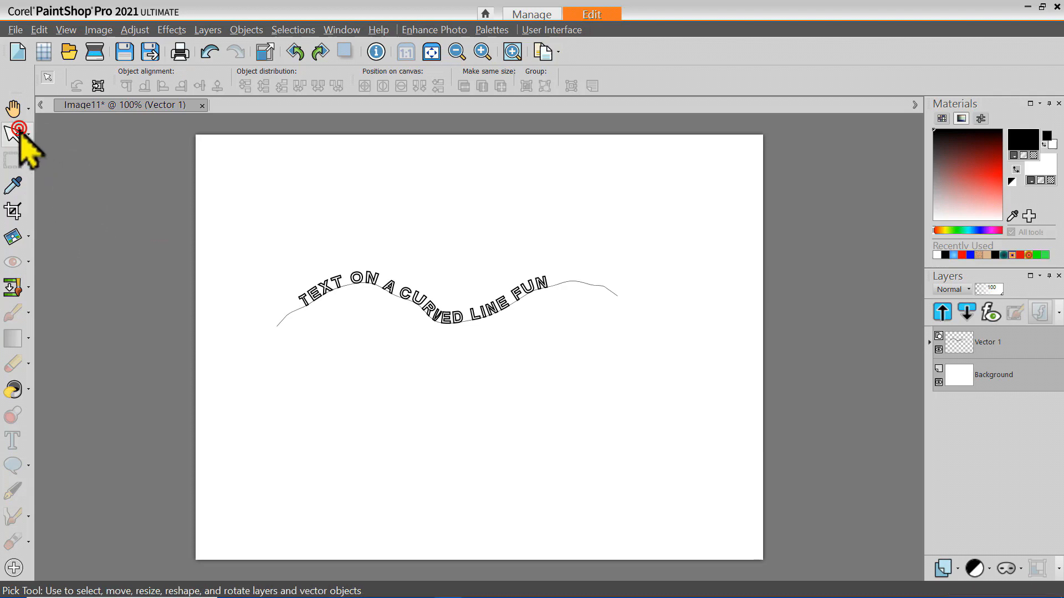
click(406, 297)
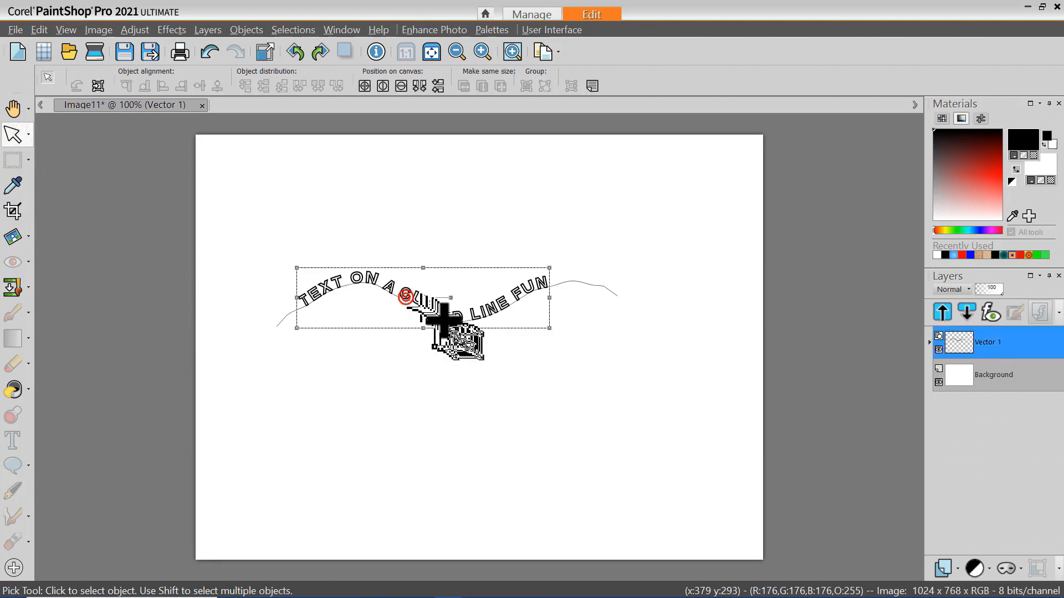
drag(425, 300, 464, 324)
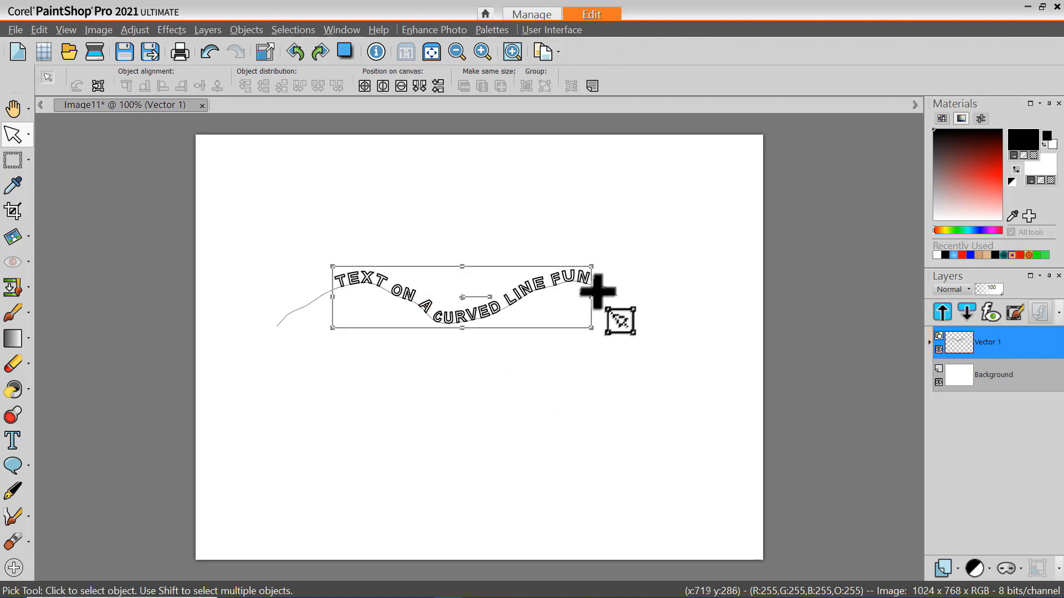
Step: Stretch the curved text at both ends to span the whole wavy line, and try a taller letter height before flattening it again
drag(591, 300, 629, 301)
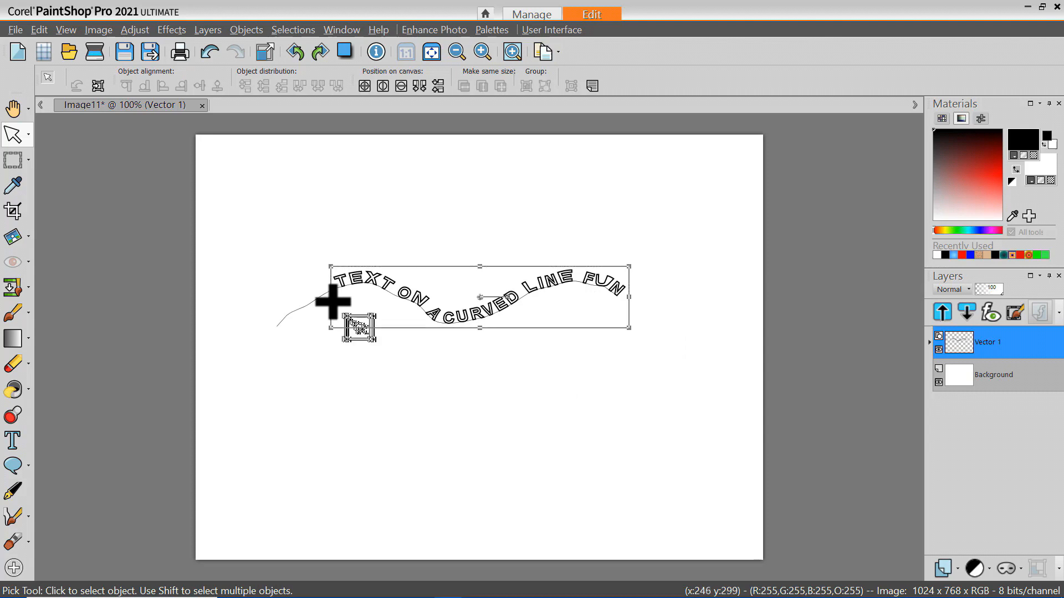
drag(330, 299, 279, 300)
drag(455, 328, 451, 368)
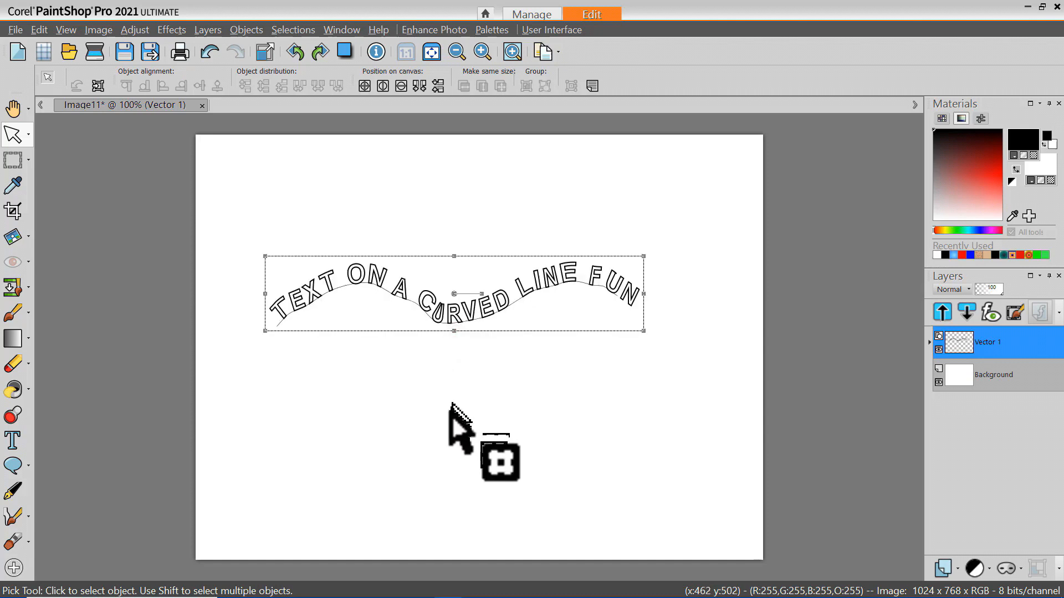
drag(453, 331, 456, 307)
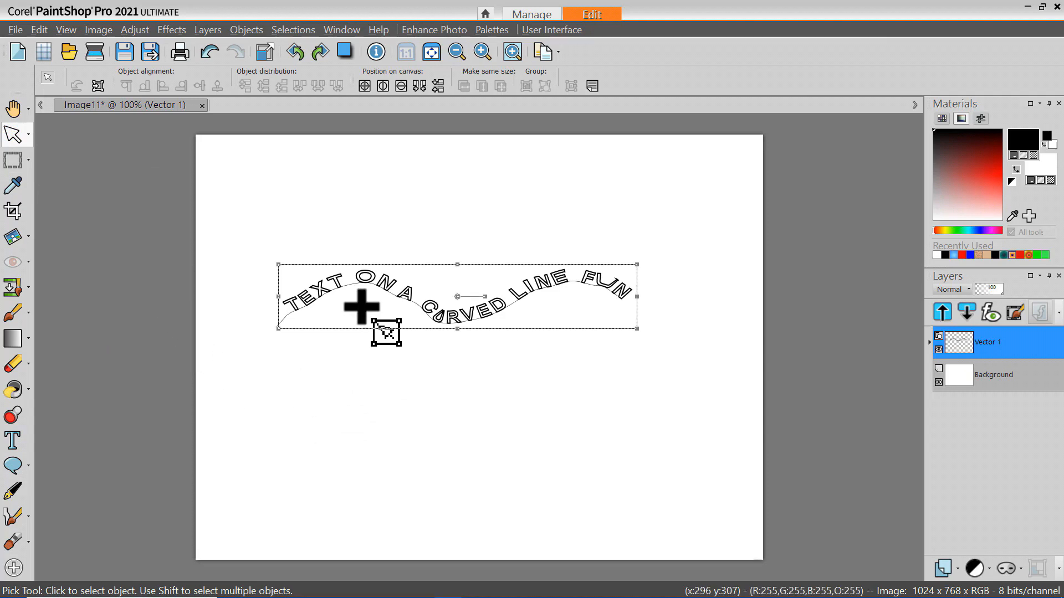
Step: Reopen the text on the wavy line for editing and delete the word CURVED
click(12, 441)
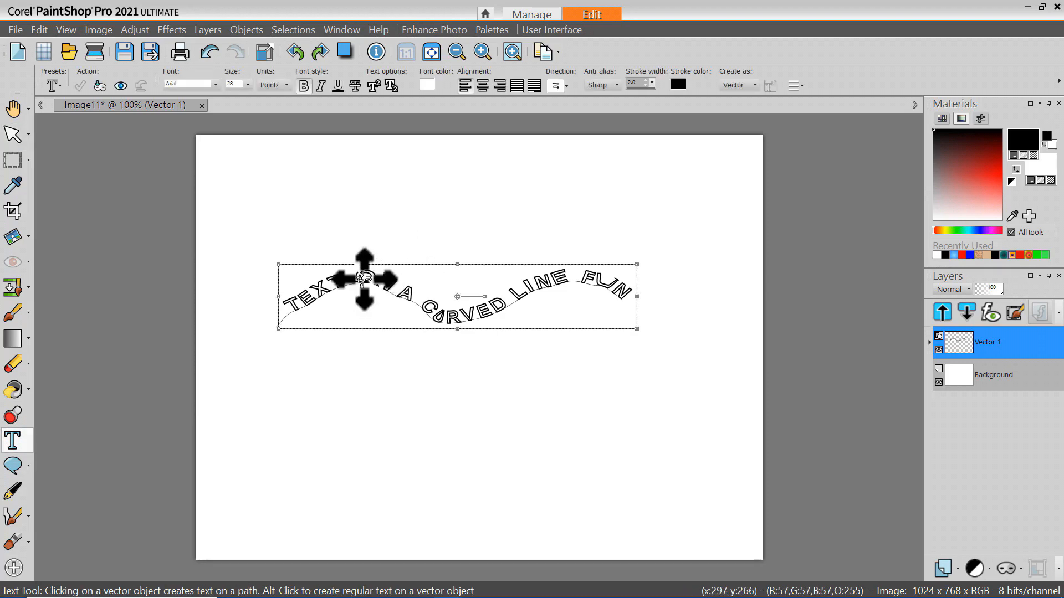
click(338, 285)
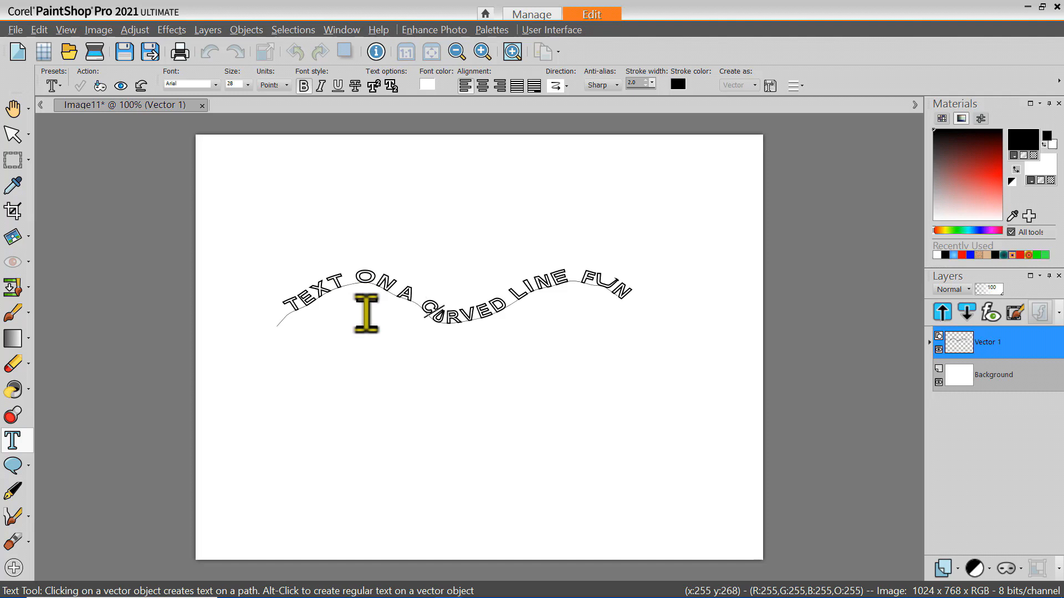
key(Delete)
key(Delete)
key(Delete)
key(Delete)
key(Delete)
key(Delete)
key(Delete)
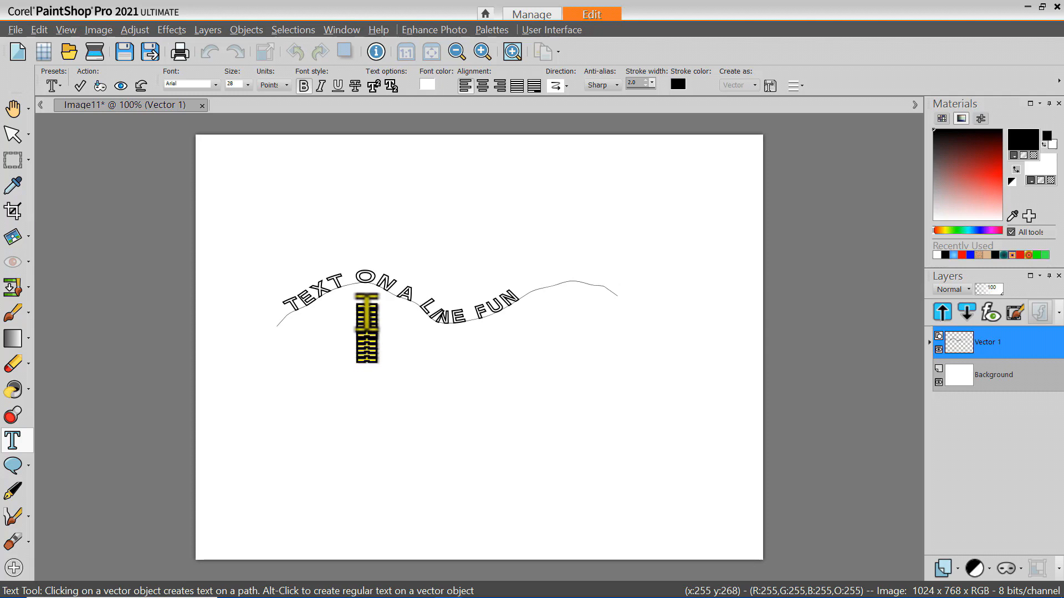
Step: Select all the text on the wavy line, set its size to 48 points and leave text editing
triple_click(378, 280)
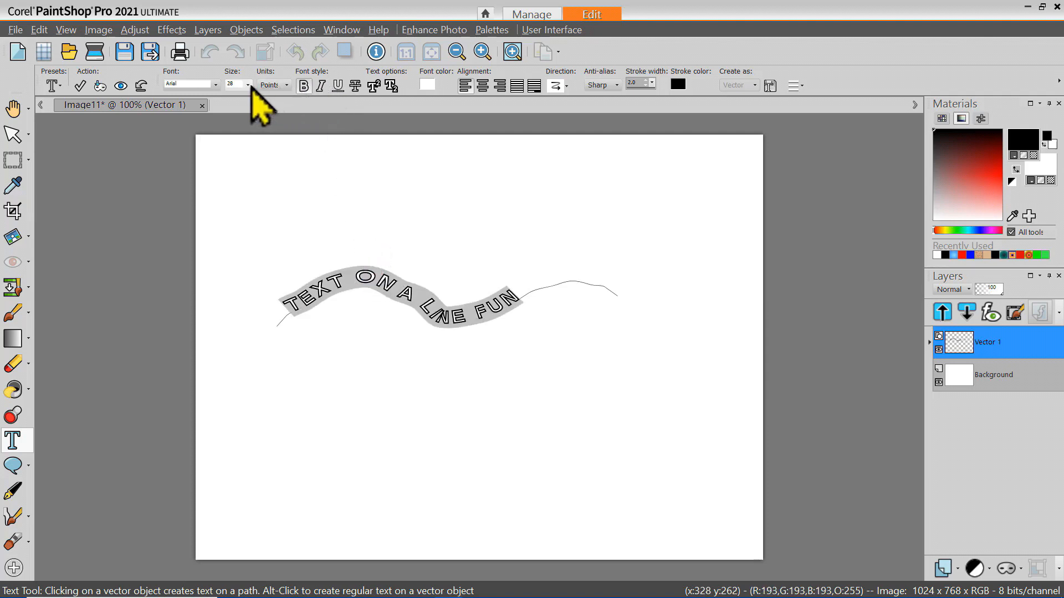
click(248, 85)
click(231, 227)
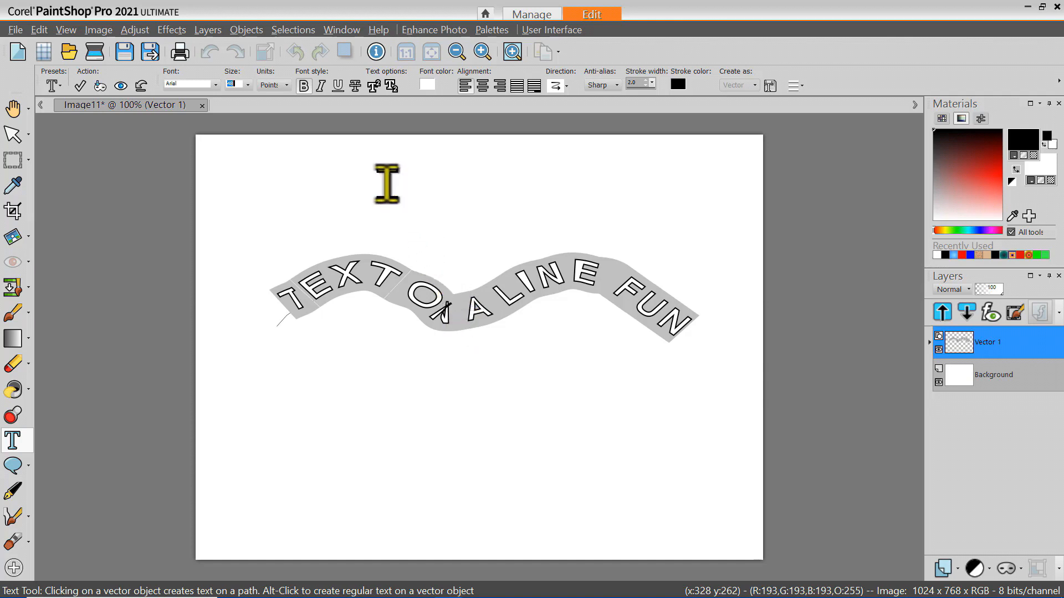
click(137, 83)
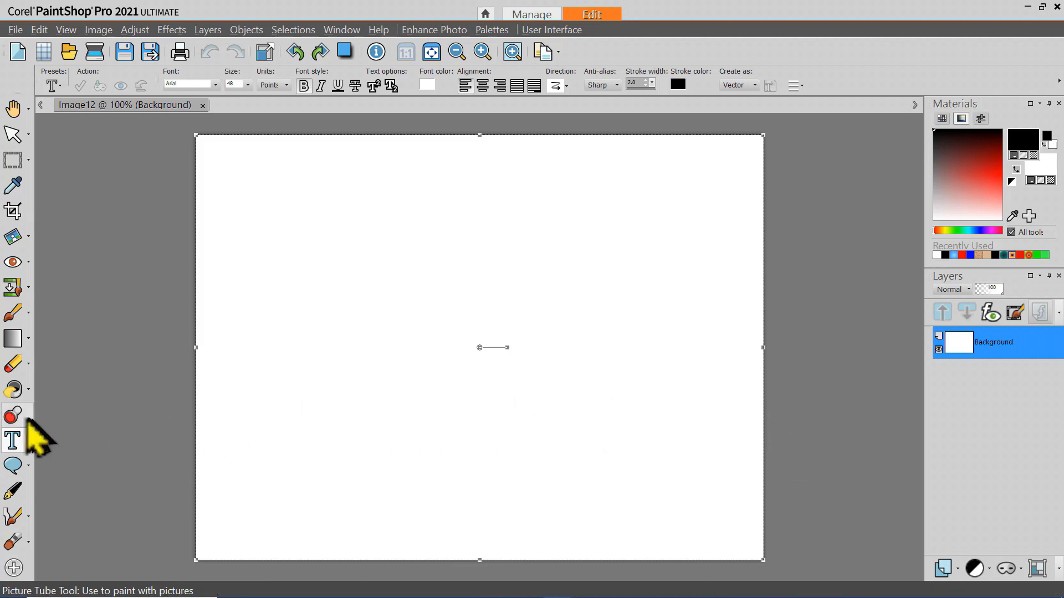
Step: Activate the Picture Tube tool, browse the tube library and choose the Butterflies tube
click(13, 415)
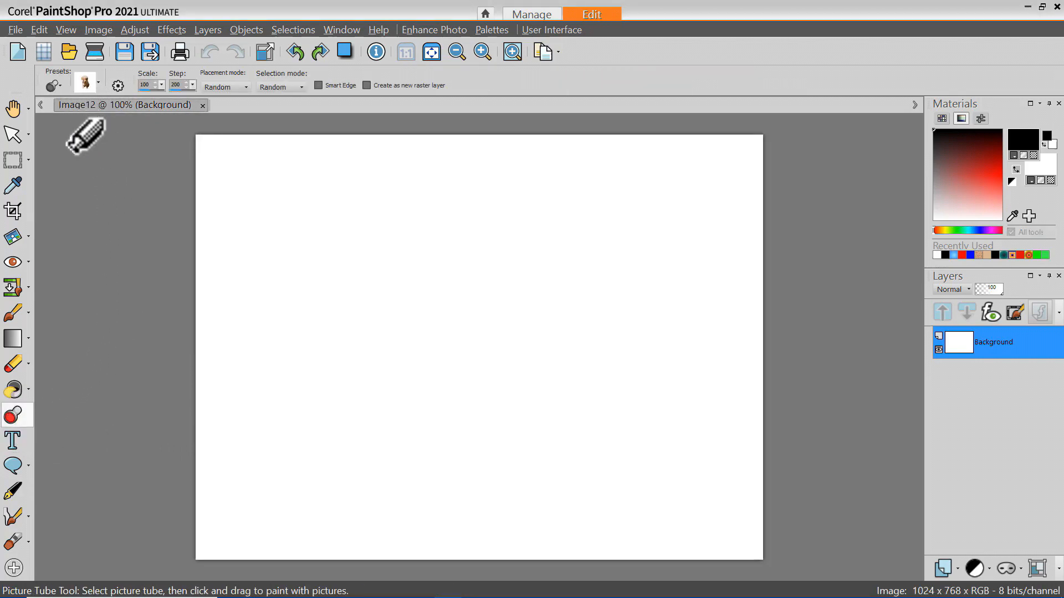
click(84, 81)
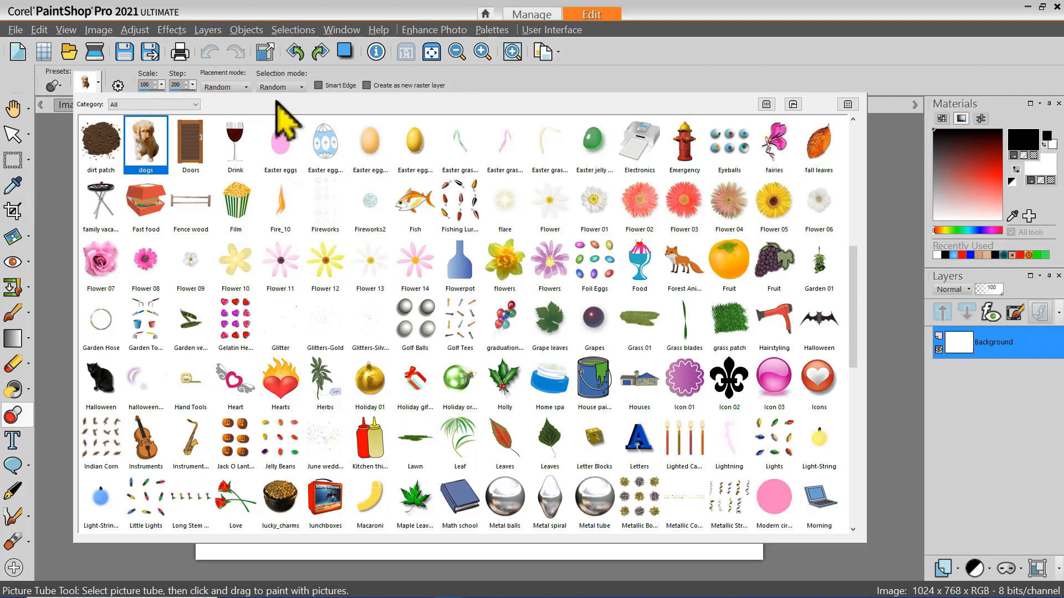
click(848, 286)
drag(854, 290, 857, 125)
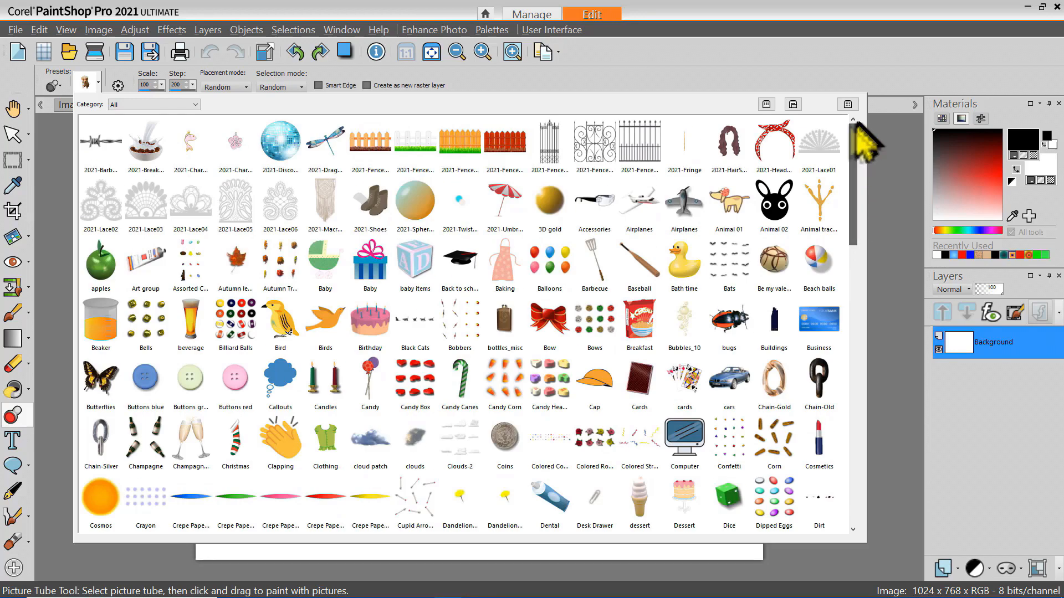
click(419, 275)
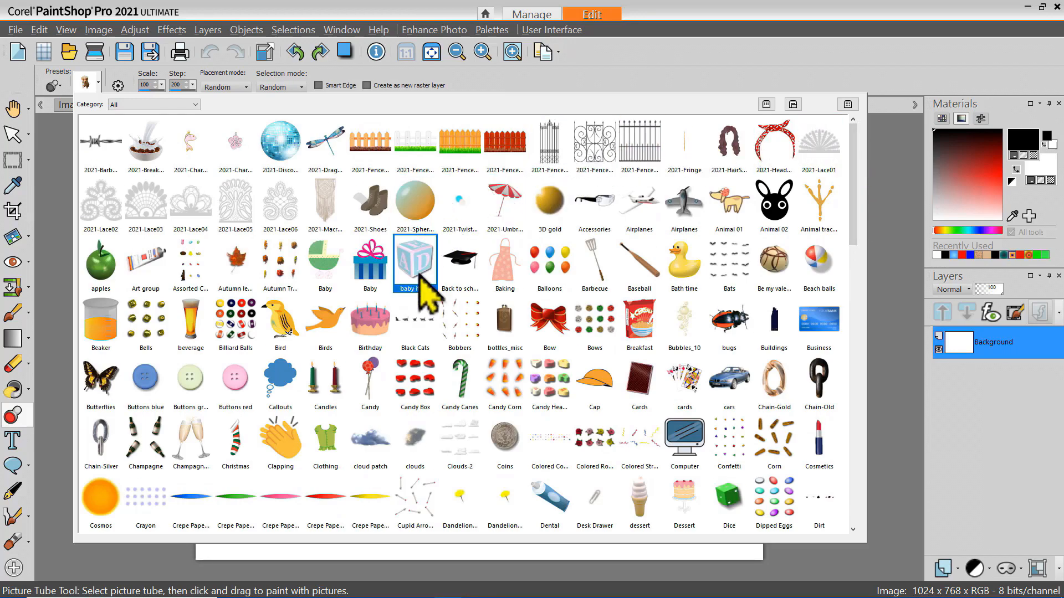
click(431, 303)
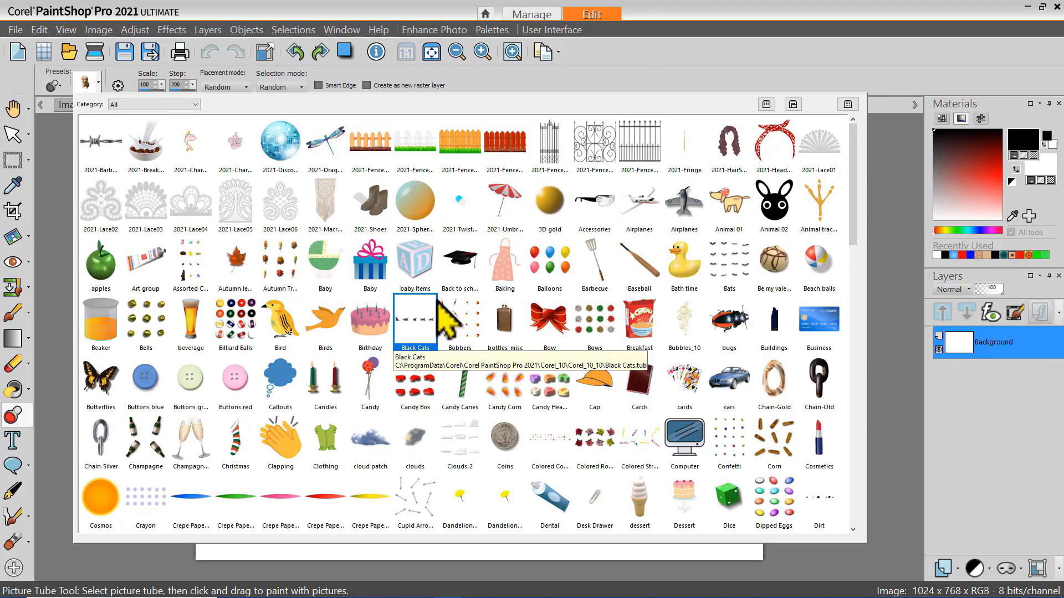
scroll(516, 333, down, 1)
click(514, 333)
scroll(501, 340, down, 1)
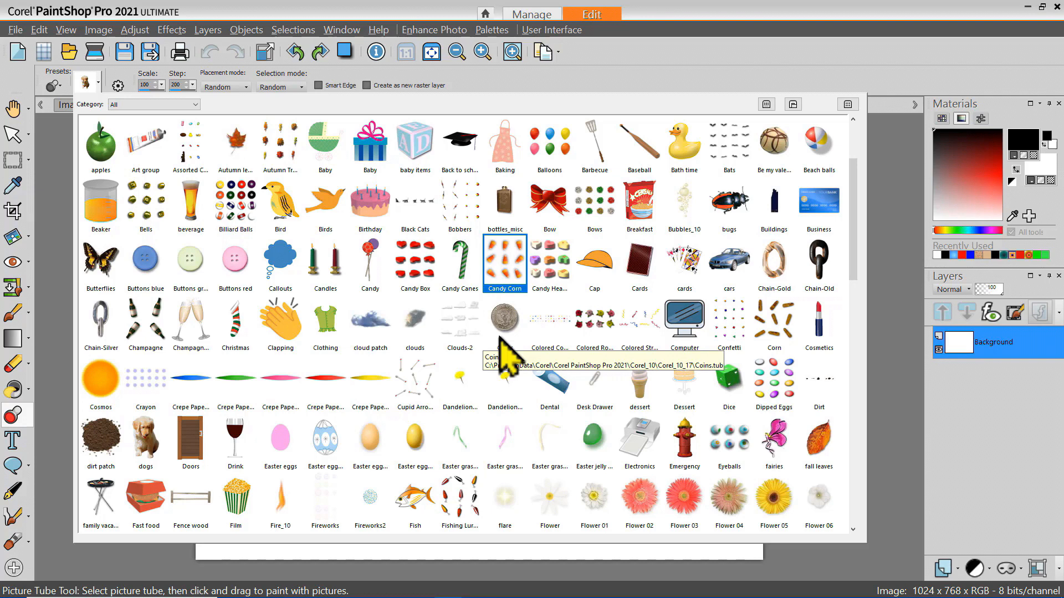
click(507, 341)
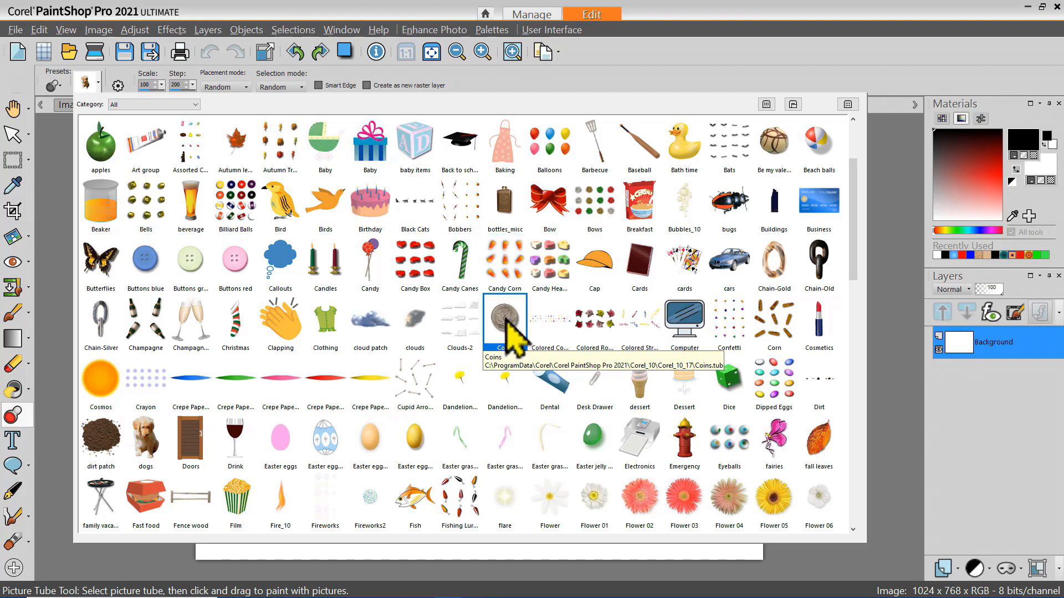
click(725, 258)
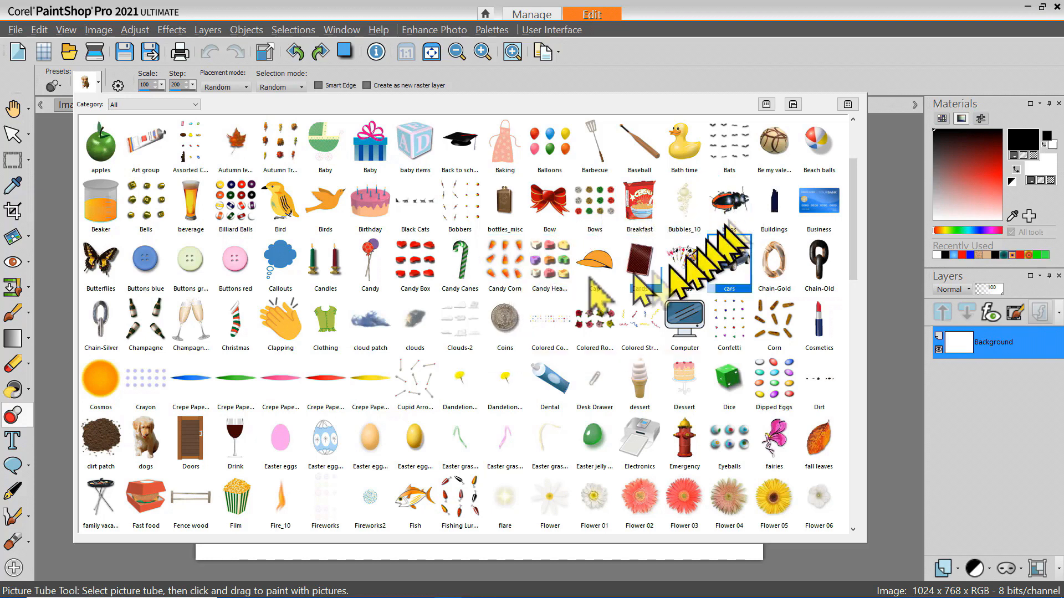
click(106, 266)
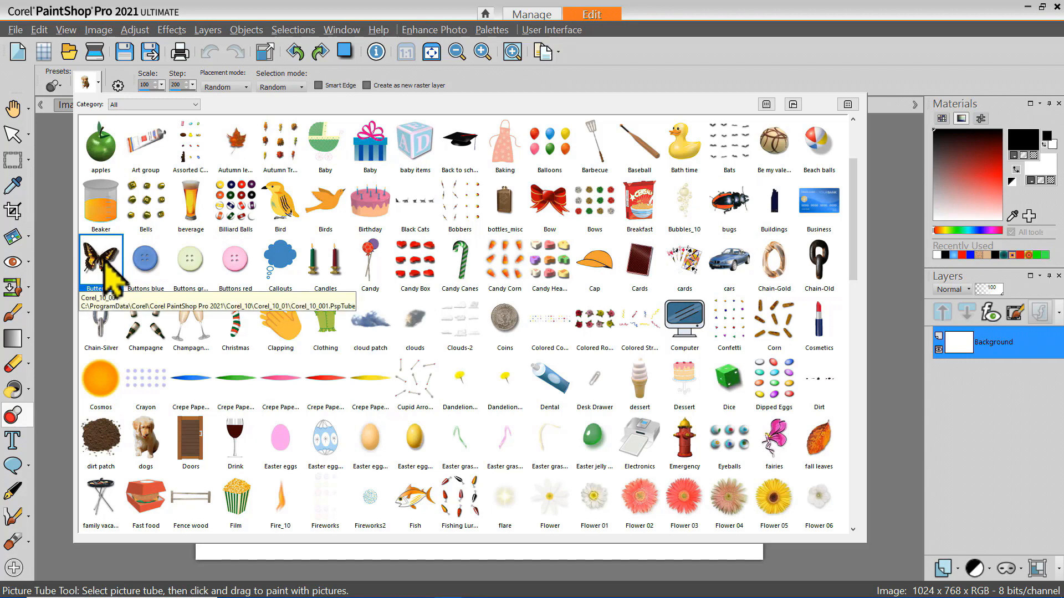
double_click(105, 266)
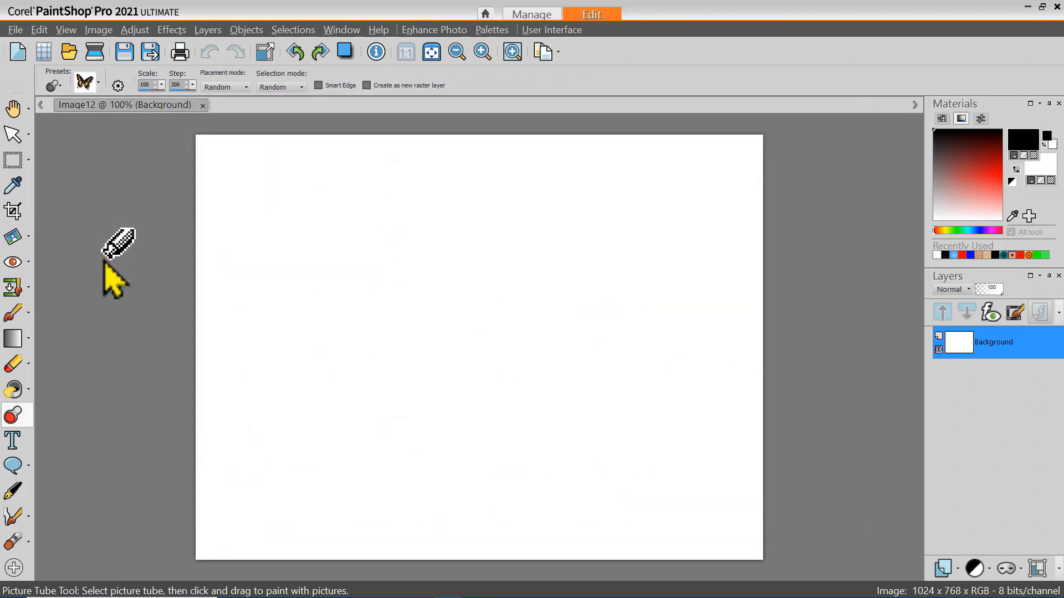
Step: Stamp six butterflies on the blank canvas, four across the upper part and two in the row beneath
click(292, 241)
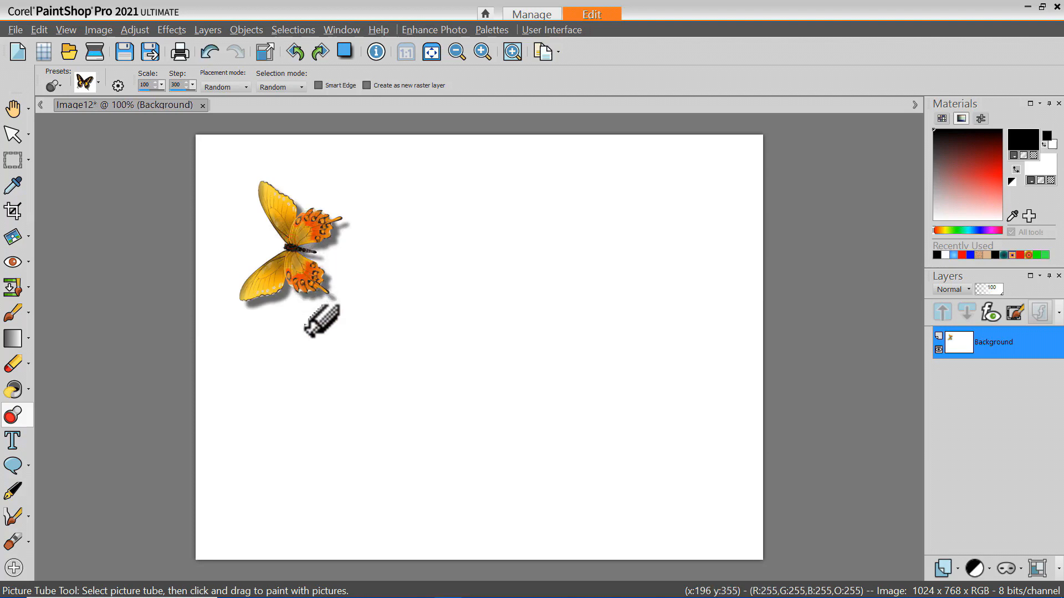
click(417, 257)
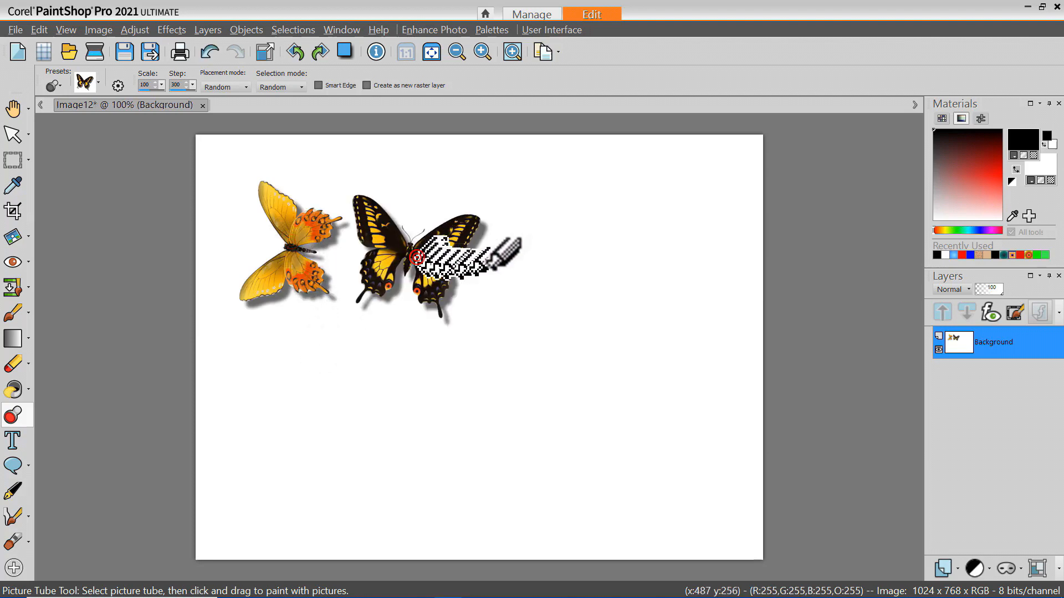
click(529, 260)
click(645, 252)
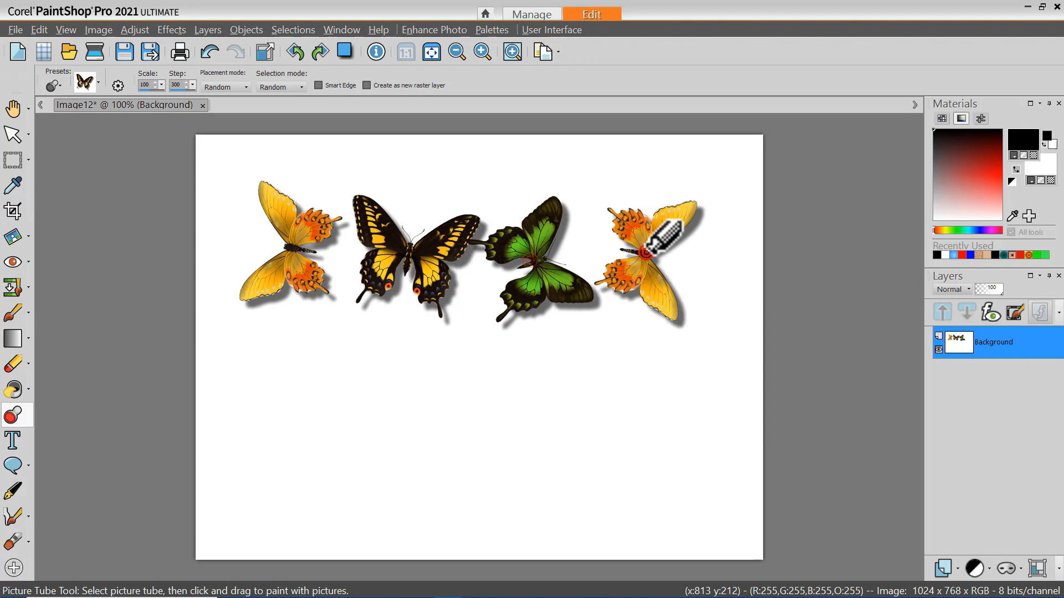
click(276, 371)
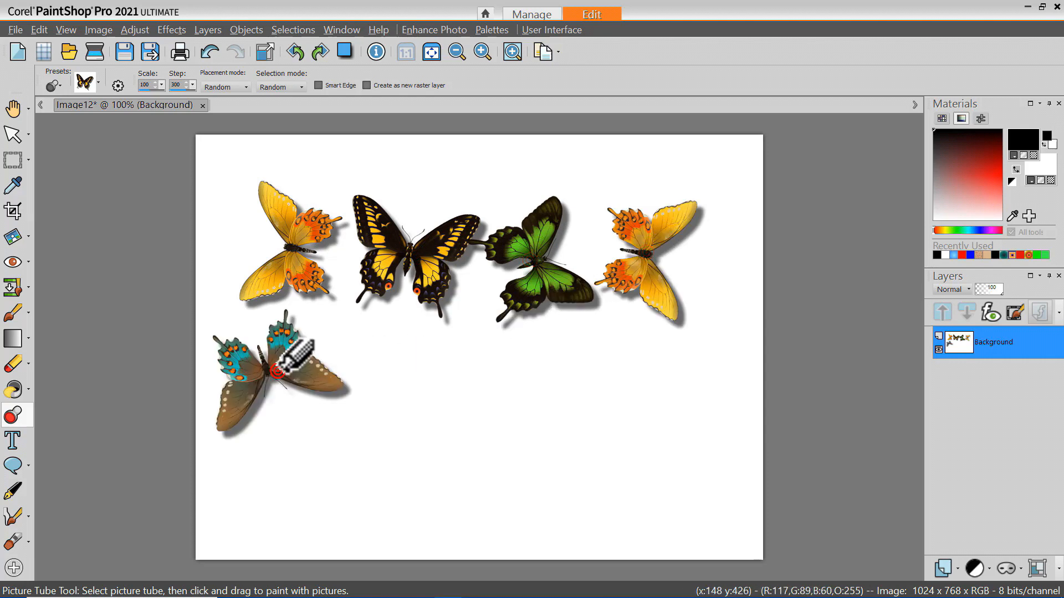
click(410, 359)
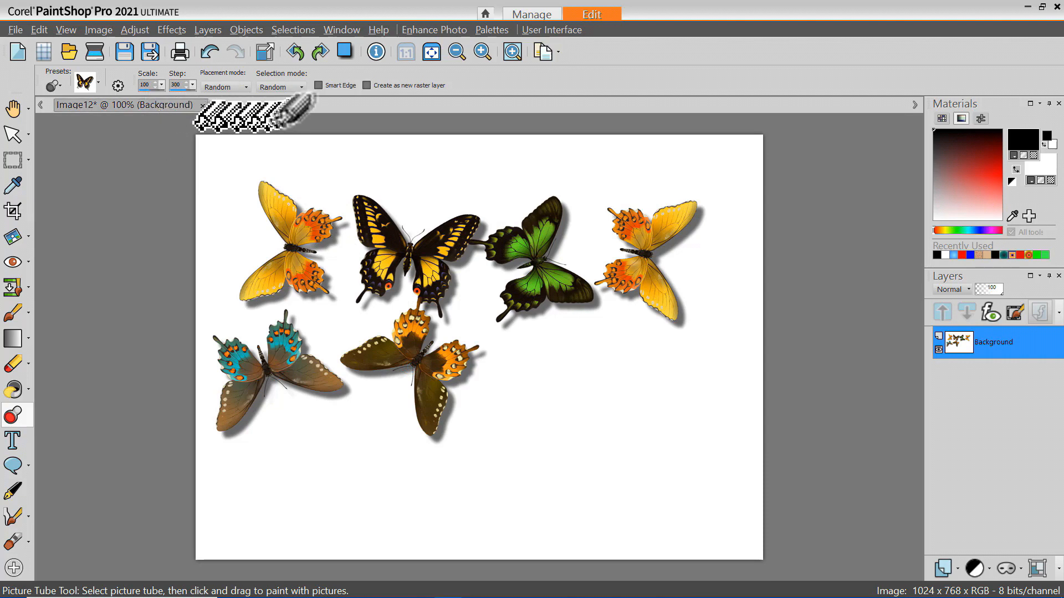
Step: Set the placement mode to Continuous, then stamp a row of butterflies along the lower canvas and two more in the middle
click(243, 87)
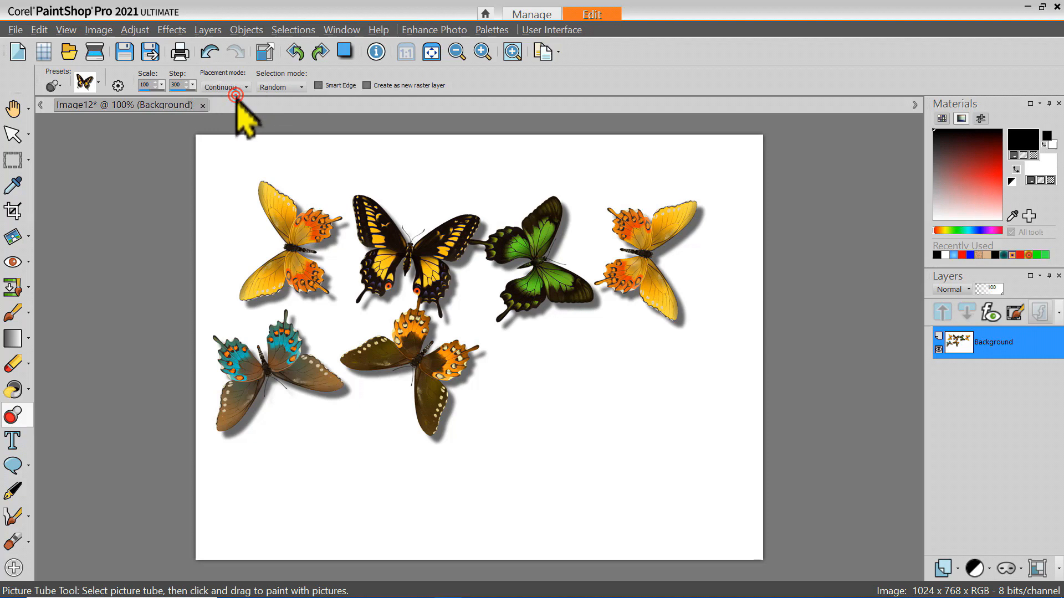
click(392, 464)
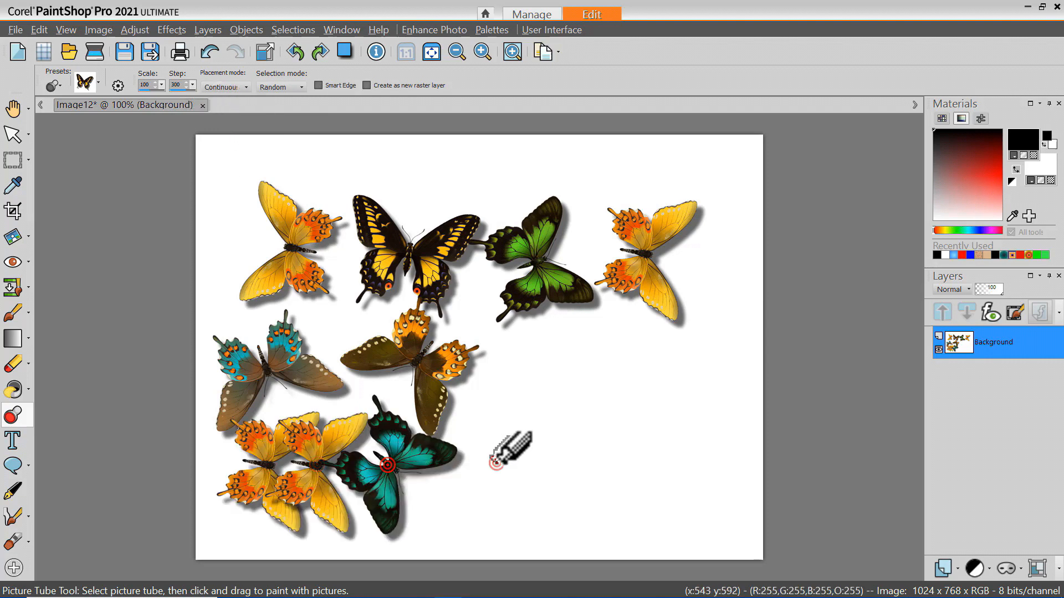
click(496, 463)
click(583, 460)
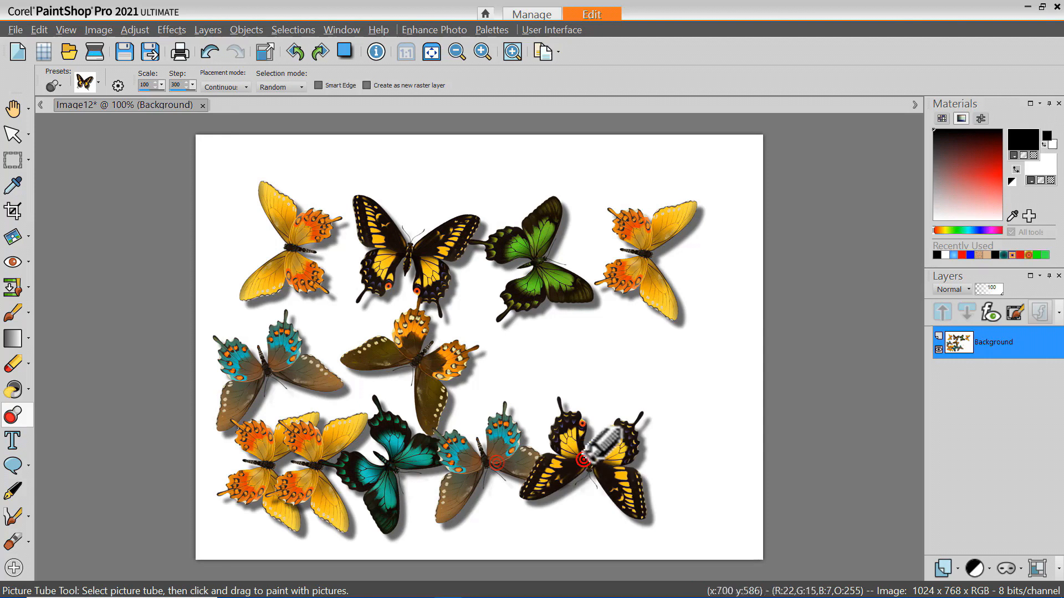
click(674, 464)
click(522, 351)
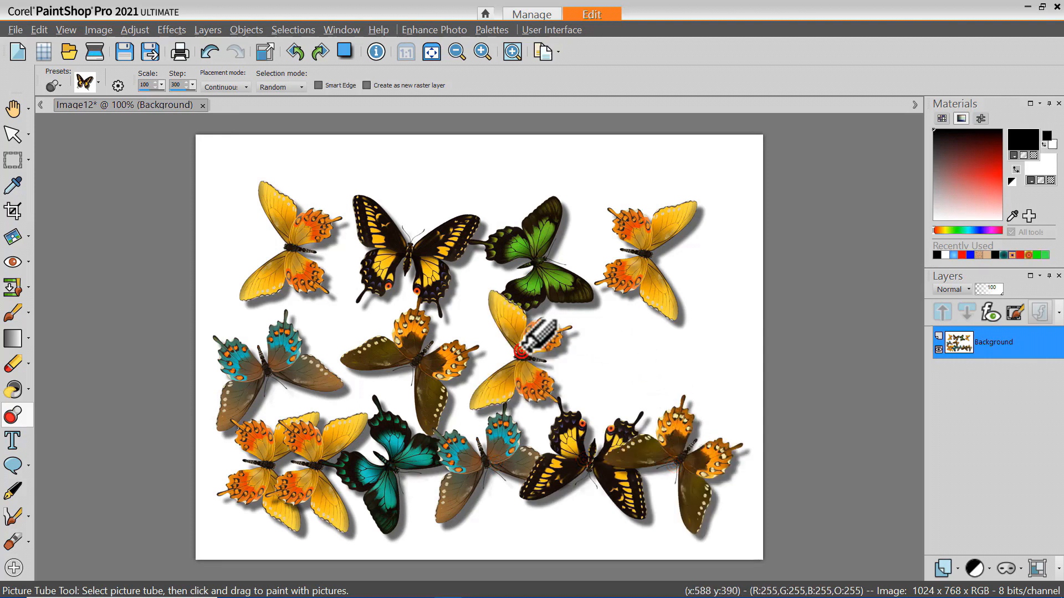
click(466, 306)
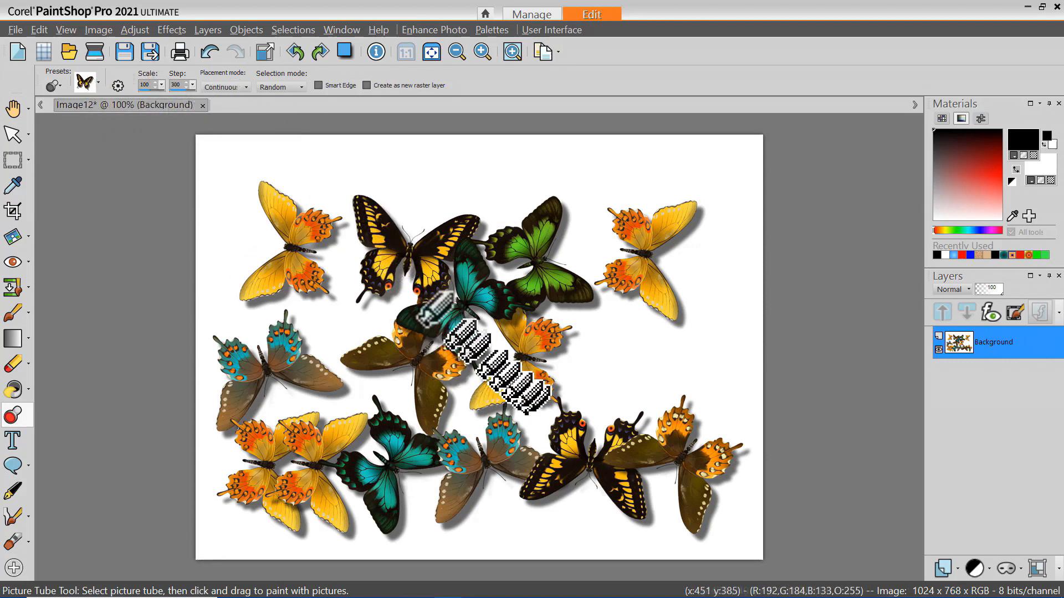
Step: Reduce the picture tube scale to 43 and paint small butterflies over the large ones
drag(162, 85, 149, 89)
click(296, 190)
click(344, 197)
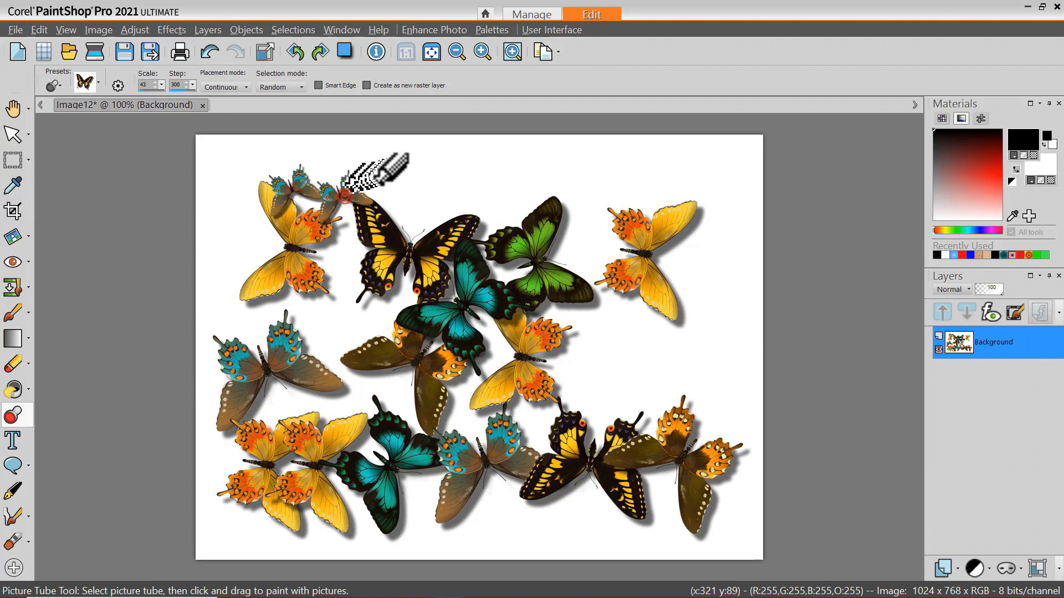
mouse_move(373, 184)
mouse_down()
mouse_move(416, 189)
mouse_move(493, 217)
mouse_move(584, 347)
mouse_move(628, 448)
mouse_move(677, 399)
mouse_move(706, 325)
mouse_move(704, 265)
mouse_move(682, 224)
mouse_move(649, 202)
mouse_move(584, 193)
mouse_up()
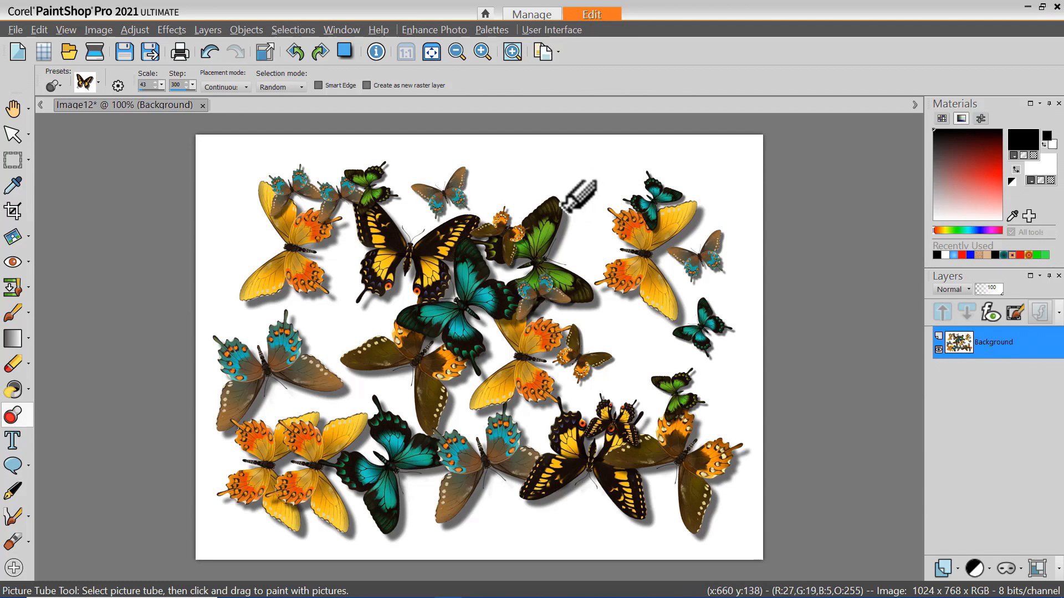
Step: Clear the whole canvas and paint a wavy trail of small butterflies across the upper part with Random placement
key(ctrl+a)
key(Delete)
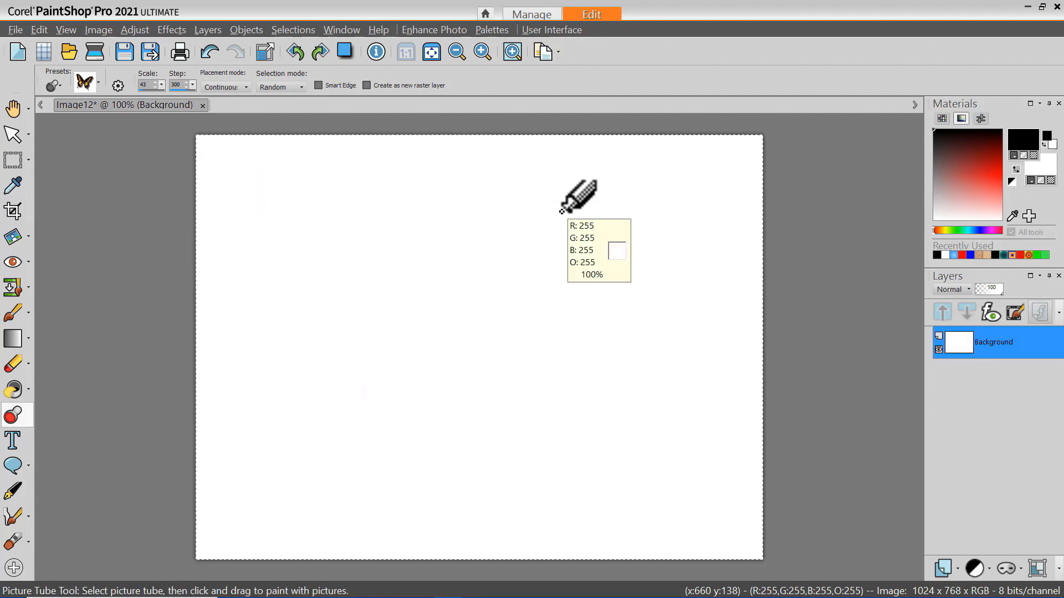
mouse_move(249, 224)
mouse_down()
mouse_move(274, 199)
mouse_move(344, 212)
mouse_move(375, 283)
mouse_up()
mouse_move(444, 248)
mouse_down()
mouse_move(600, 224)
mouse_move(689, 294)
mouse_move(690, 310)
mouse_up()
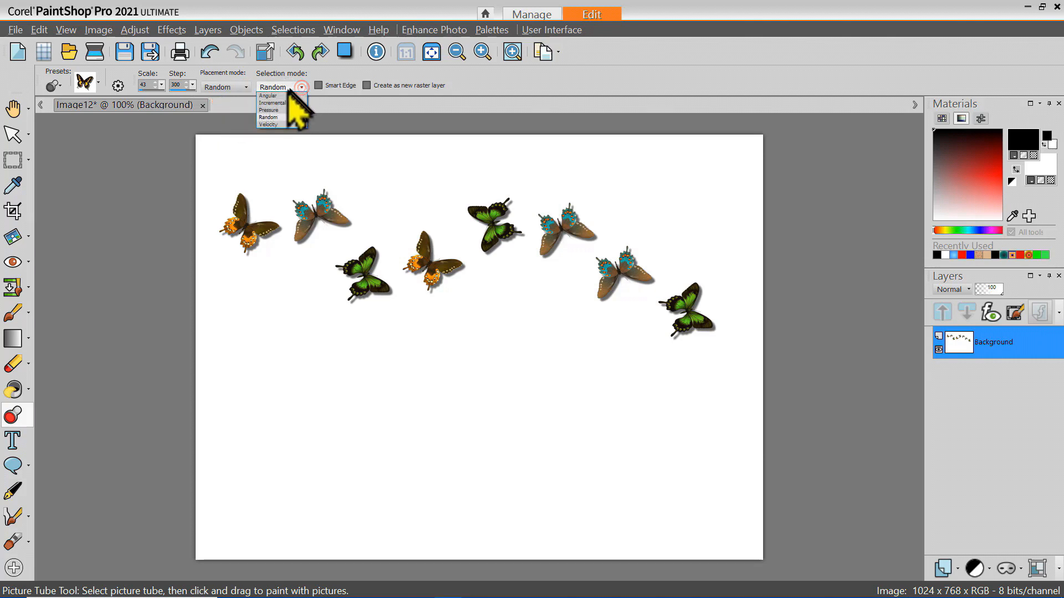
Step: Paint one butterfly row with the Angular selection mode and another with Incremental, and return the selection mode to Random
click(268, 96)
mouse_move(249, 351)
mouse_down()
mouse_move(620, 344)
mouse_move(609, 339)
mouse_up()
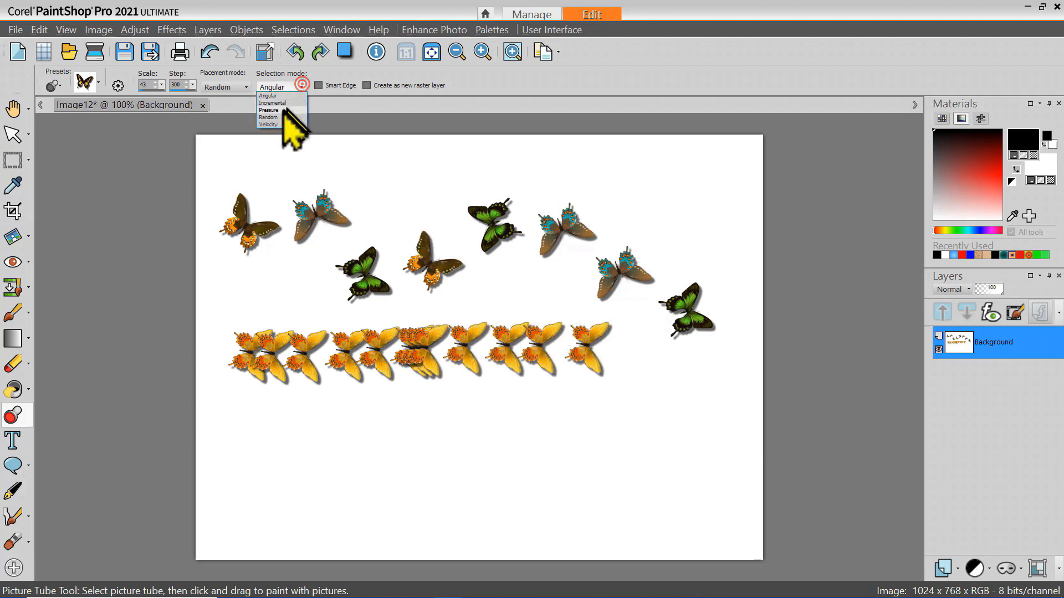
click(283, 104)
drag(241, 415, 487, 397)
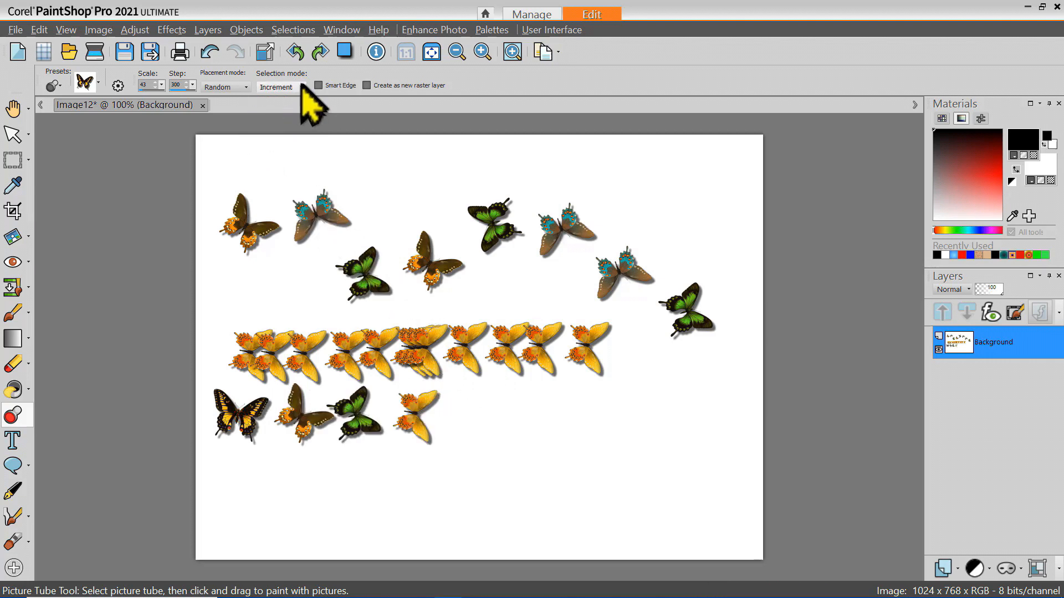
click(268, 105)
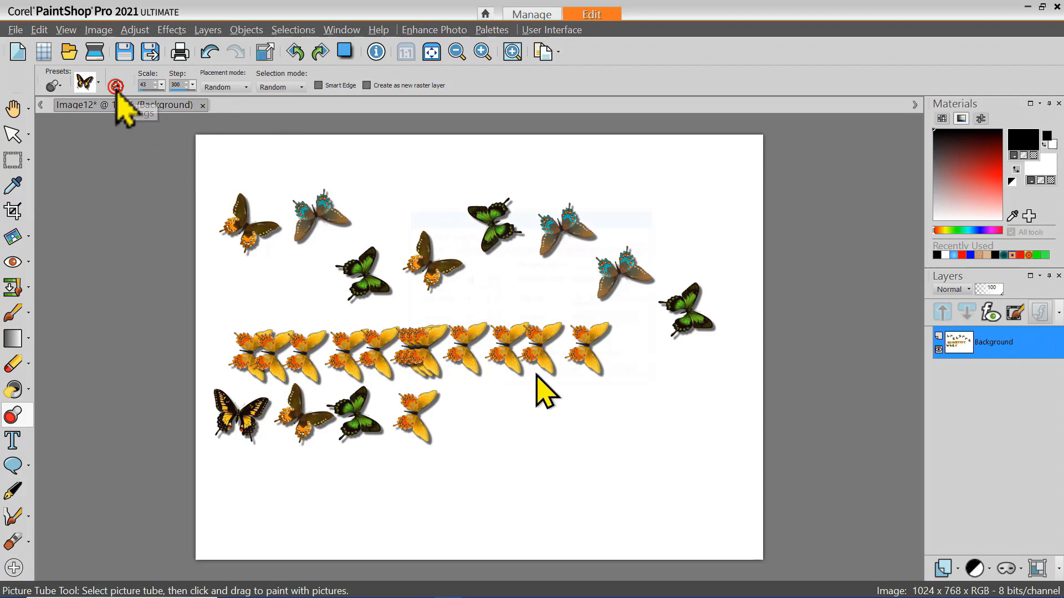
Step: Review and accept the butterfly tube's cell arrangement and placement settings, and clear all butterflies from the canvas
drag(546, 215, 562, 161)
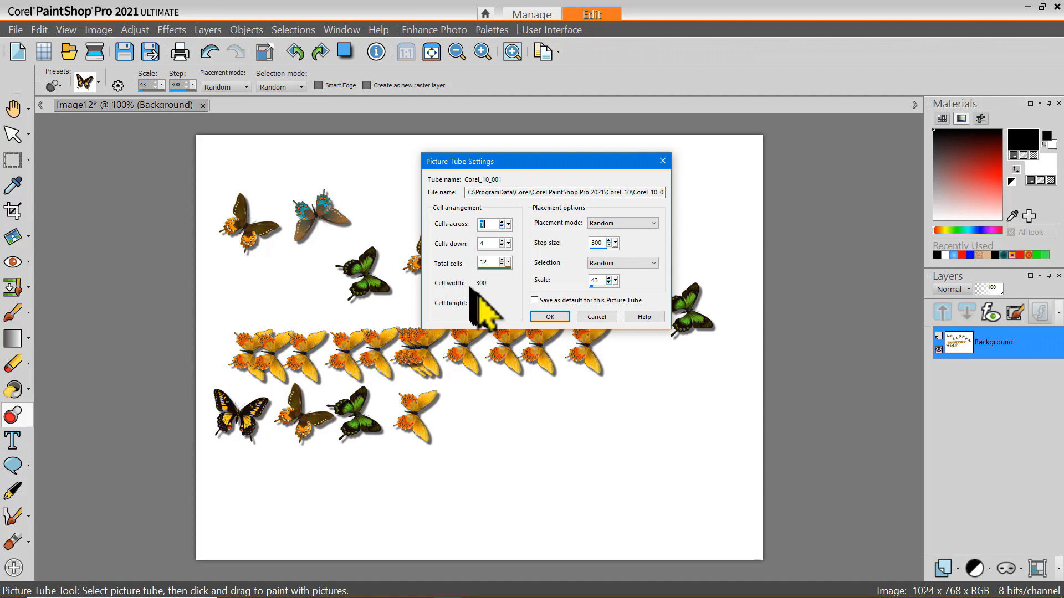
click(550, 316)
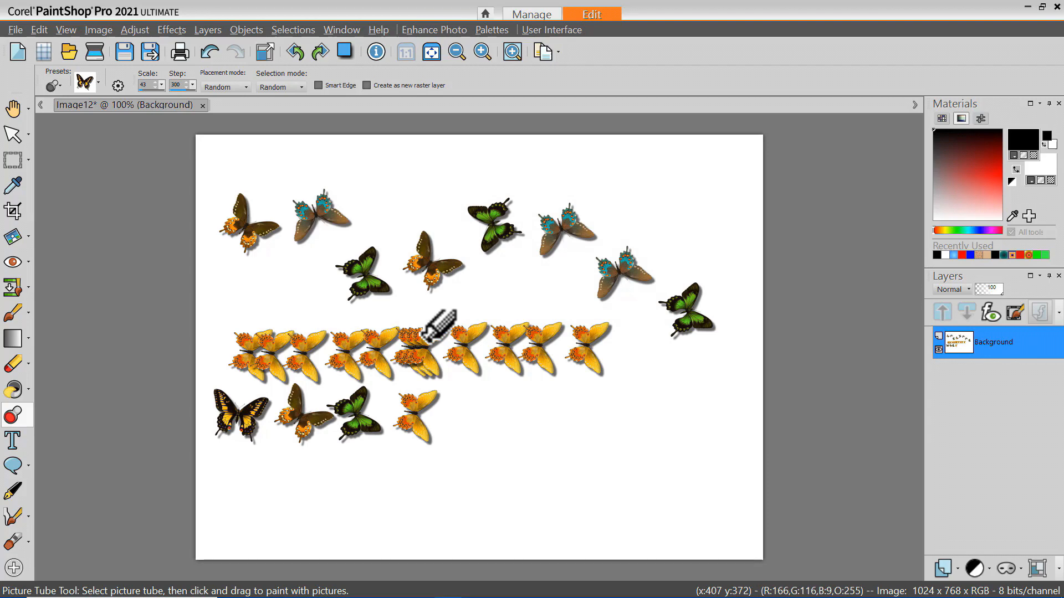
key(Delete)
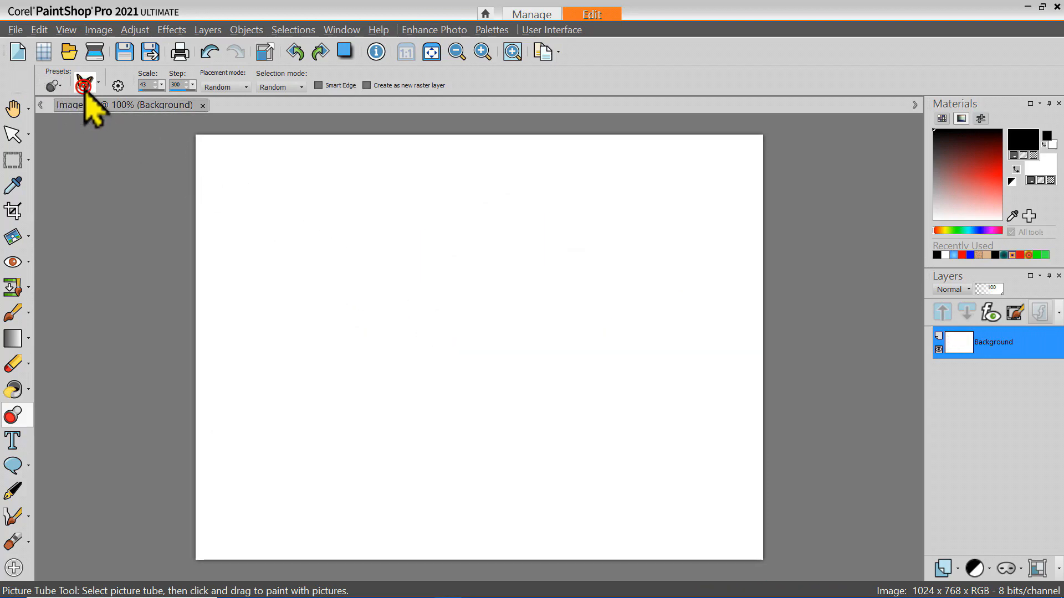
Step: Choose the 3D gold picture tube and review its cell arrangement and placement settings
click(85, 85)
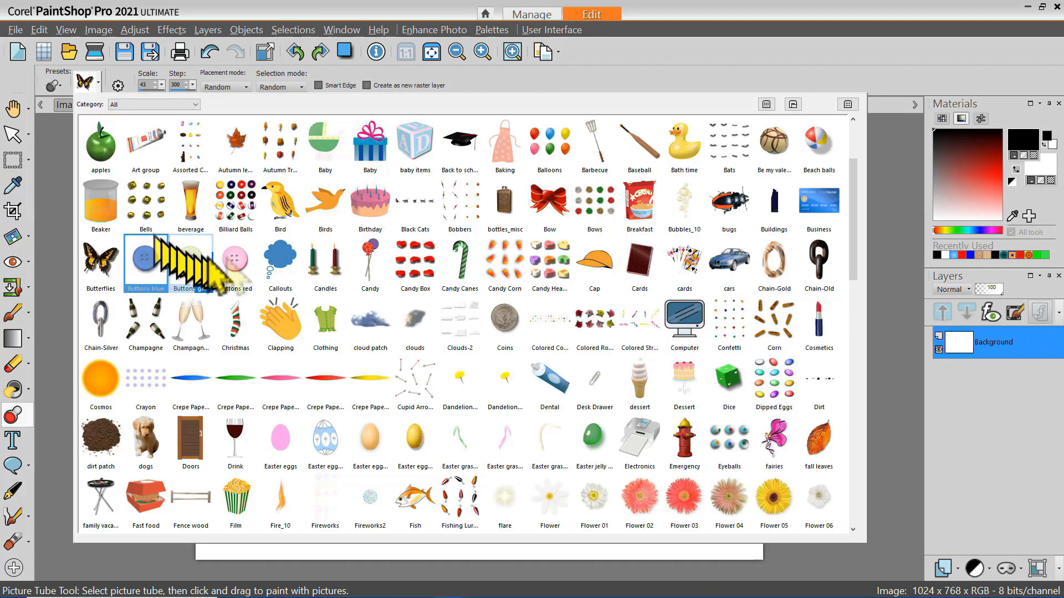
click(333, 257)
scroll(342, 249, up, 2)
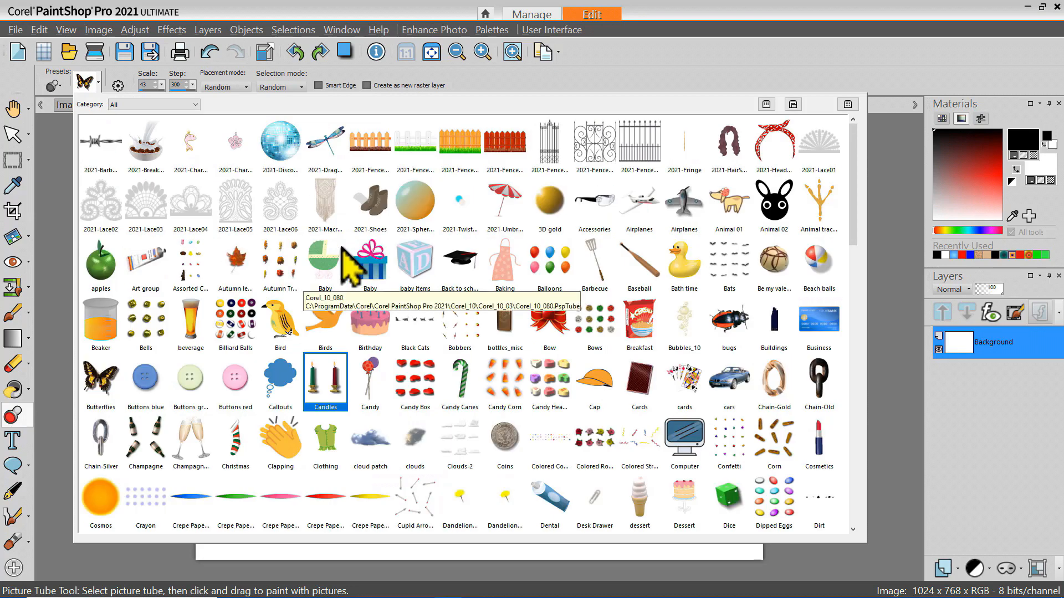
click(416, 217)
click(538, 216)
double_click(543, 203)
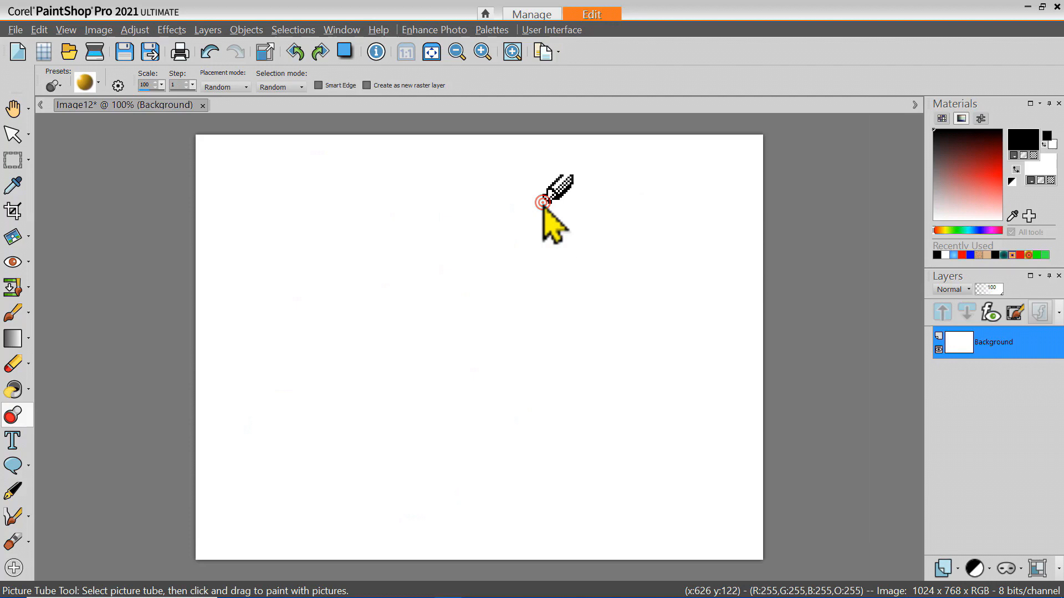
click(114, 83)
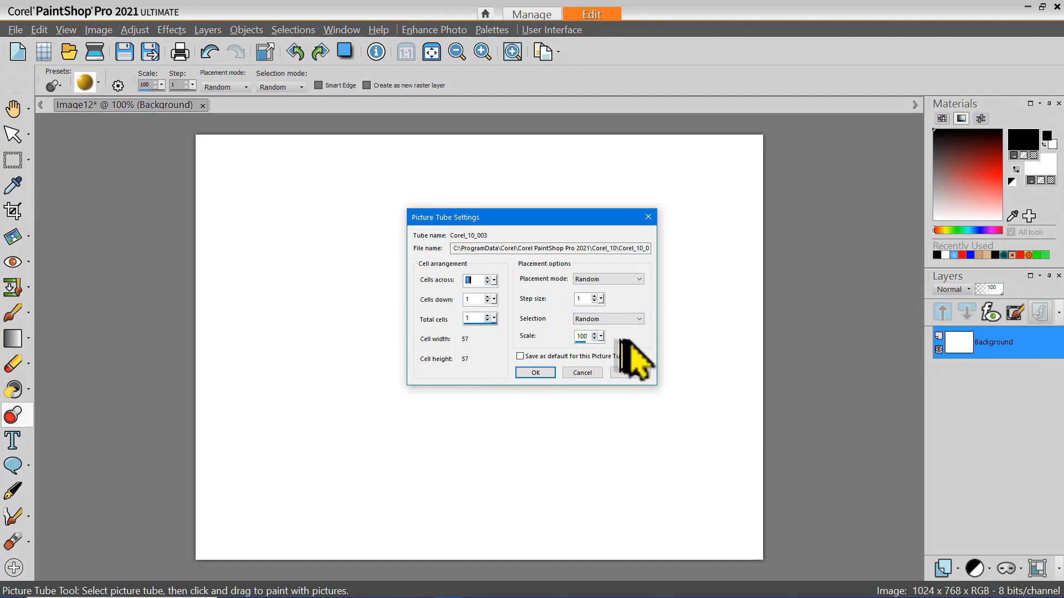
click(532, 368)
Step: Paint a winding gold stroke with four separate gold balls below it, and clear the whole canvas
mouse_move(267, 247)
mouse_down()
mouse_move(346, 200)
mouse_move(508, 266)
mouse_move(637, 356)
mouse_move(534, 363)
mouse_move(348, 339)
mouse_up()
click(283, 342)
click(355, 401)
click(455, 416)
click(558, 427)
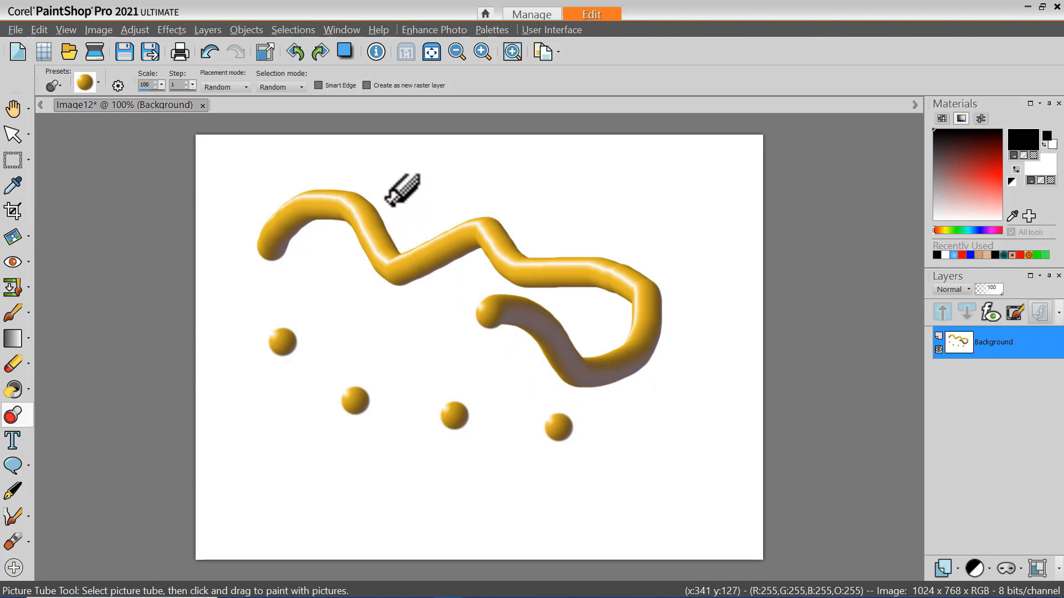
key(Delete)
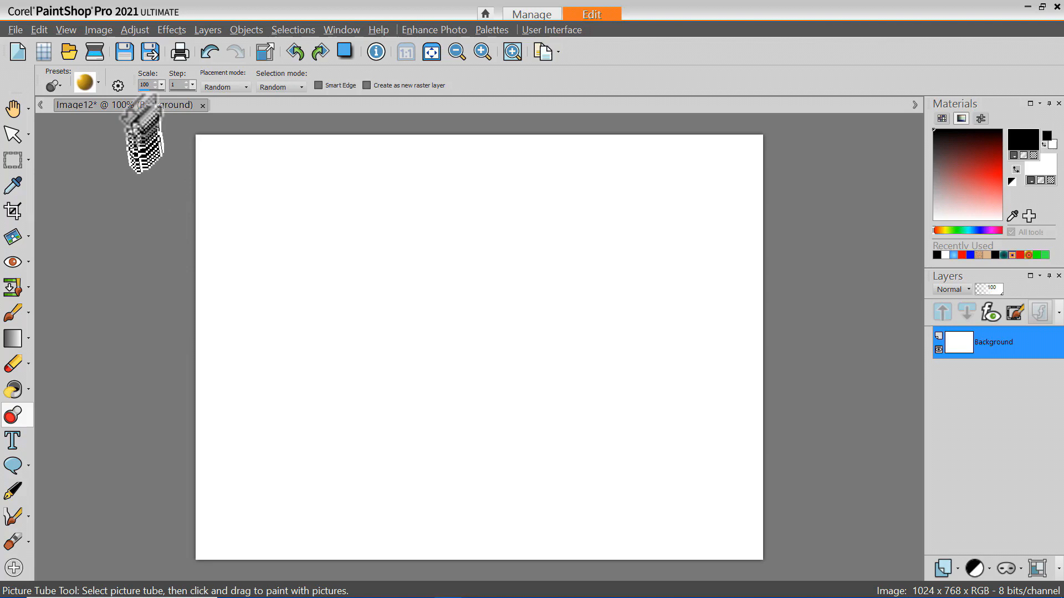
Step: Filter the picture tubes to the Nature category and choose the Grass 01 tube
click(87, 82)
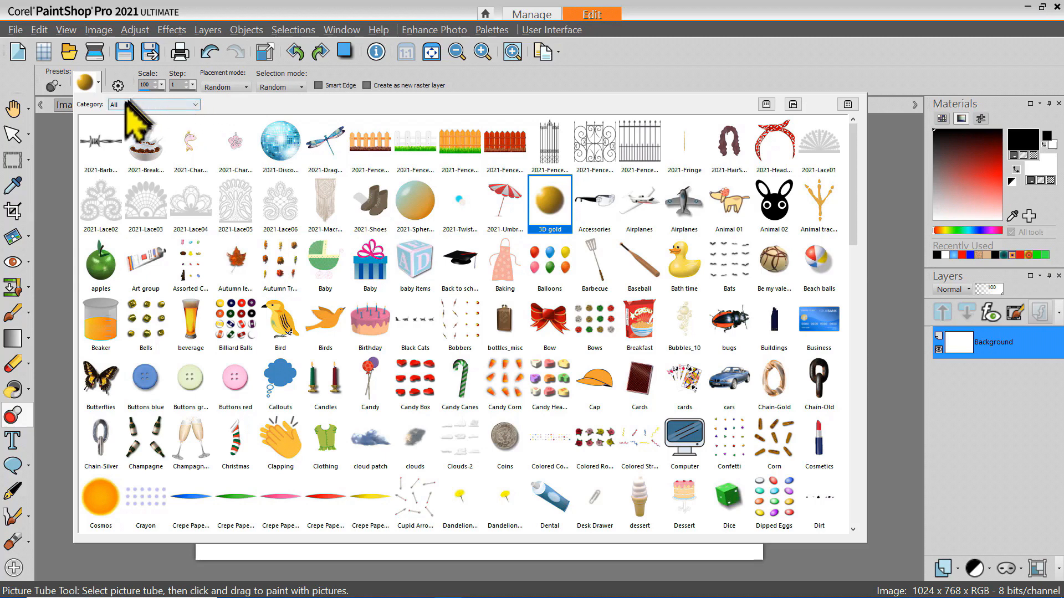
click(197, 105)
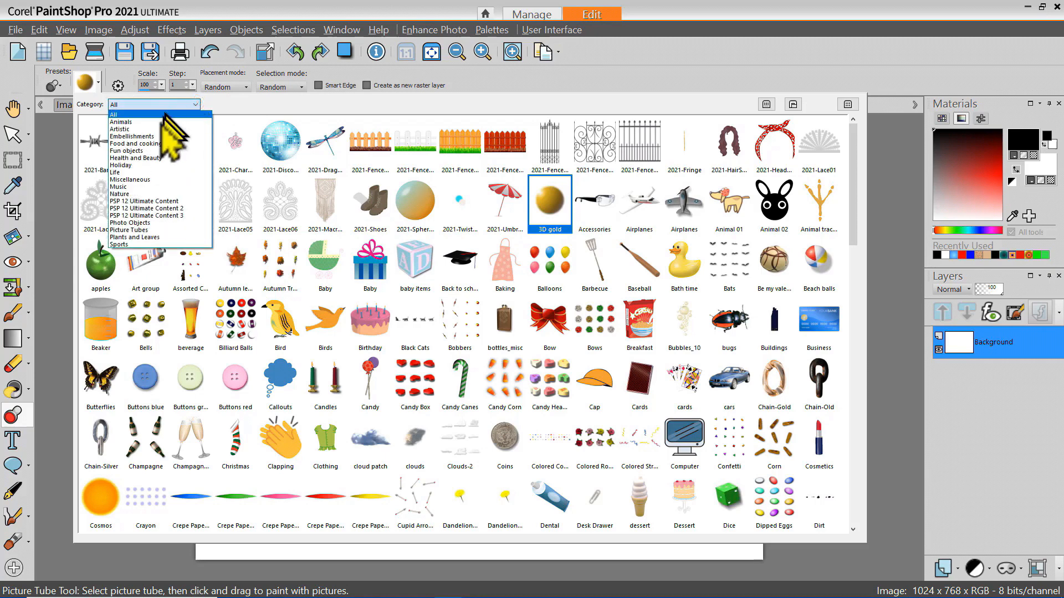
click(140, 193)
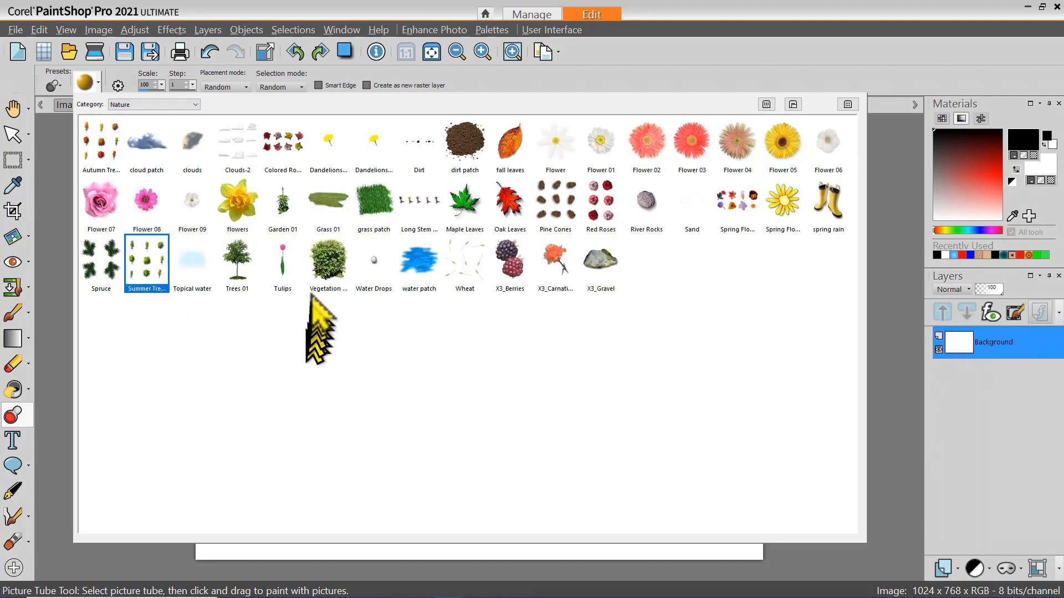
click(328, 194)
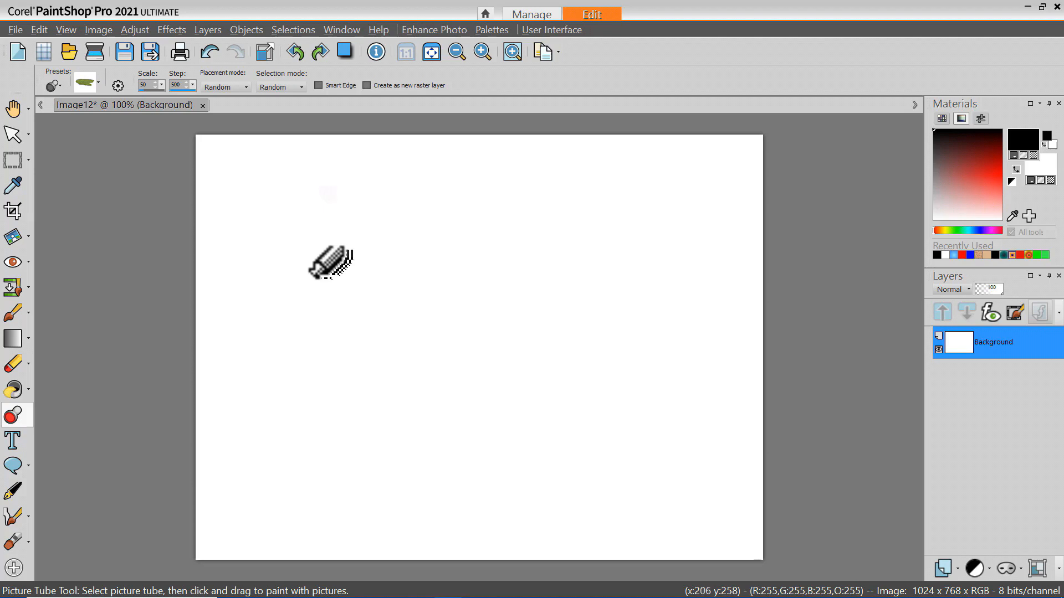
Step: Paint large overlapping grass patches across the middle of the canvas at scale 50 and undo them
click(280, 269)
click(562, 333)
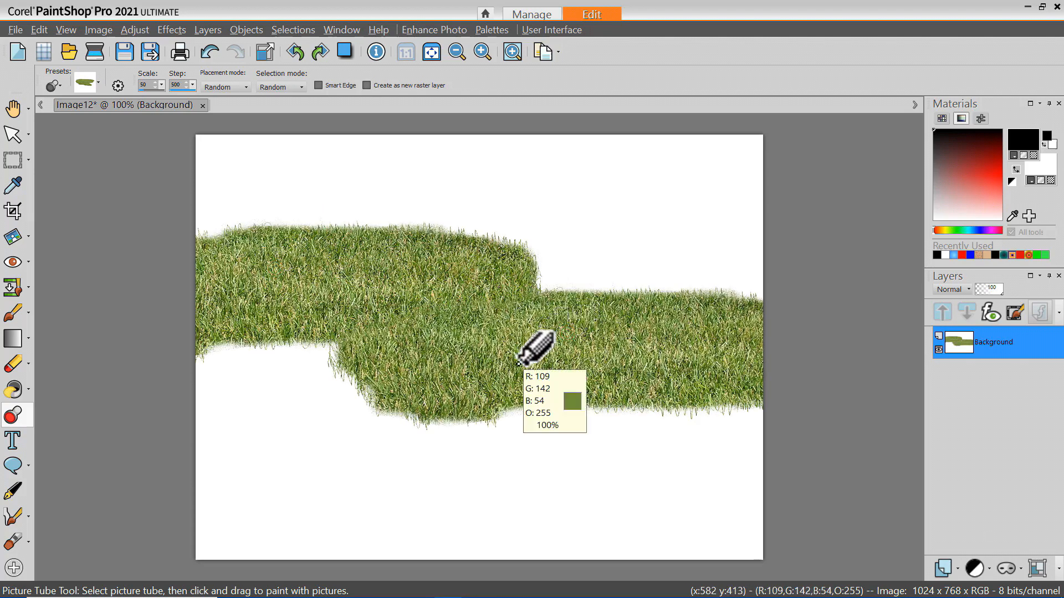
key(ctrl+z)
key(ctrl+z)
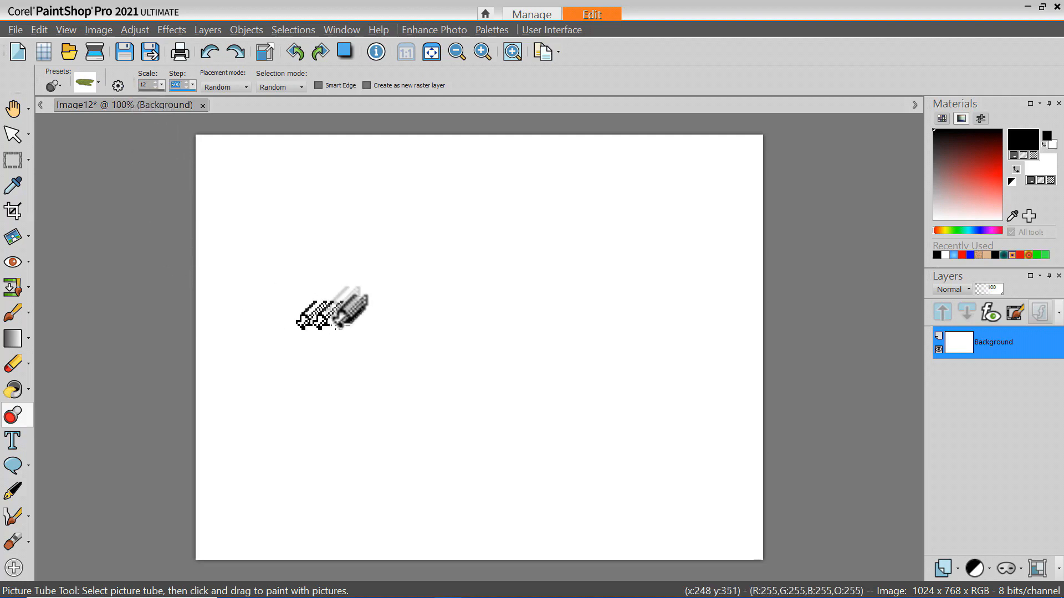
Step: Paint grass over the ground, using scale 12 along the horizon, 30 in the middle and 75 across the foreground
mouse_move(208, 316)
mouse_down()
mouse_move(251, 320)
mouse_move(314, 308)
mouse_move(481, 333)
mouse_move(469, 336)
mouse_move(543, 314)
mouse_move(579, 340)
mouse_move(652, 316)
mouse_move(688, 319)
mouse_move(758, 339)
mouse_up()
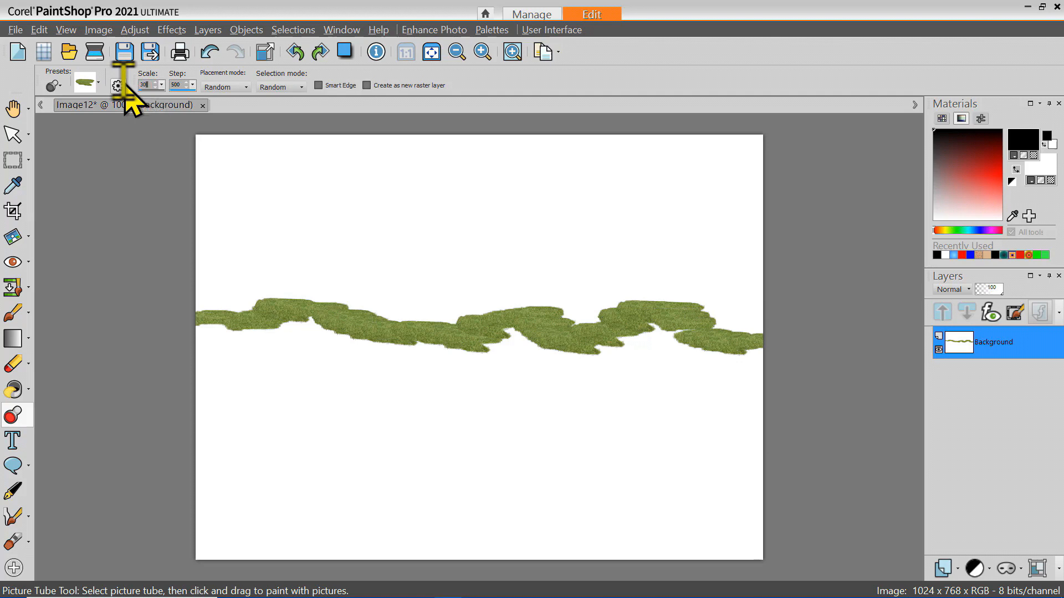
mouse_move(200, 337)
mouse_down()
mouse_move(332, 337)
mouse_move(426, 370)
mouse_move(296, 336)
mouse_move(458, 415)
mouse_move(456, 371)
mouse_move(512, 348)
mouse_move(494, 365)
mouse_move(543, 382)
mouse_move(535, 387)
mouse_move(562, 431)
mouse_move(518, 467)
mouse_move(431, 453)
mouse_move(296, 409)
mouse_move(292, 377)
mouse_move(361, 415)
mouse_move(334, 432)
mouse_up()
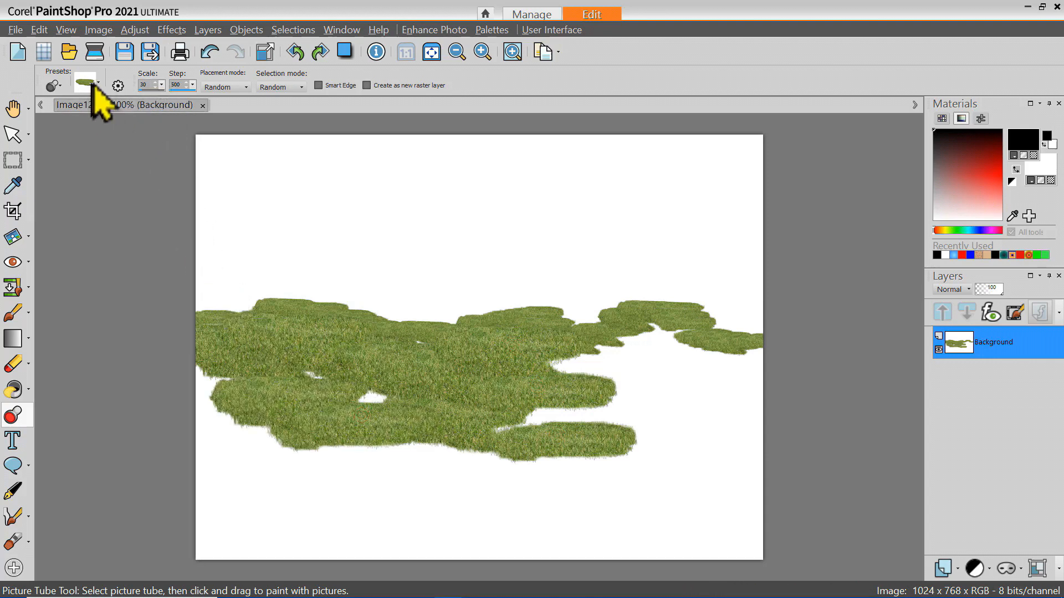
click(148, 85)
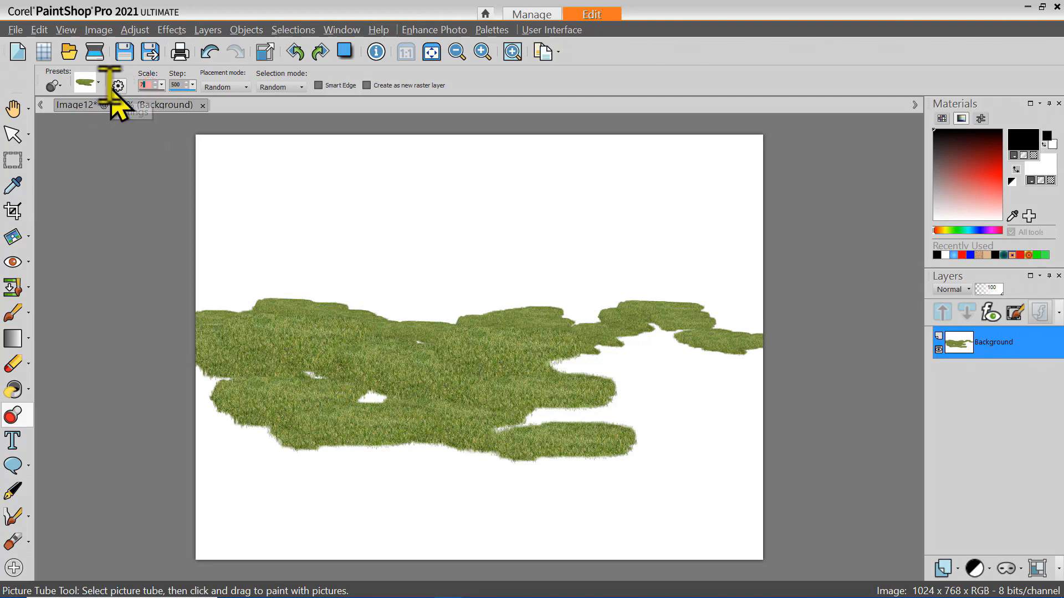
click(212, 409)
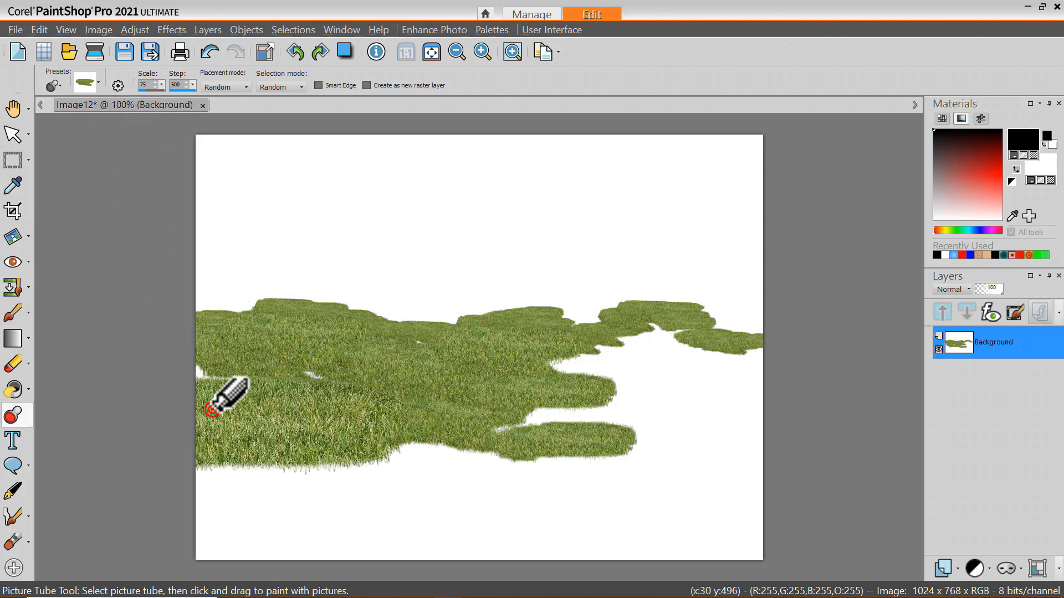
click(205, 388)
click(257, 477)
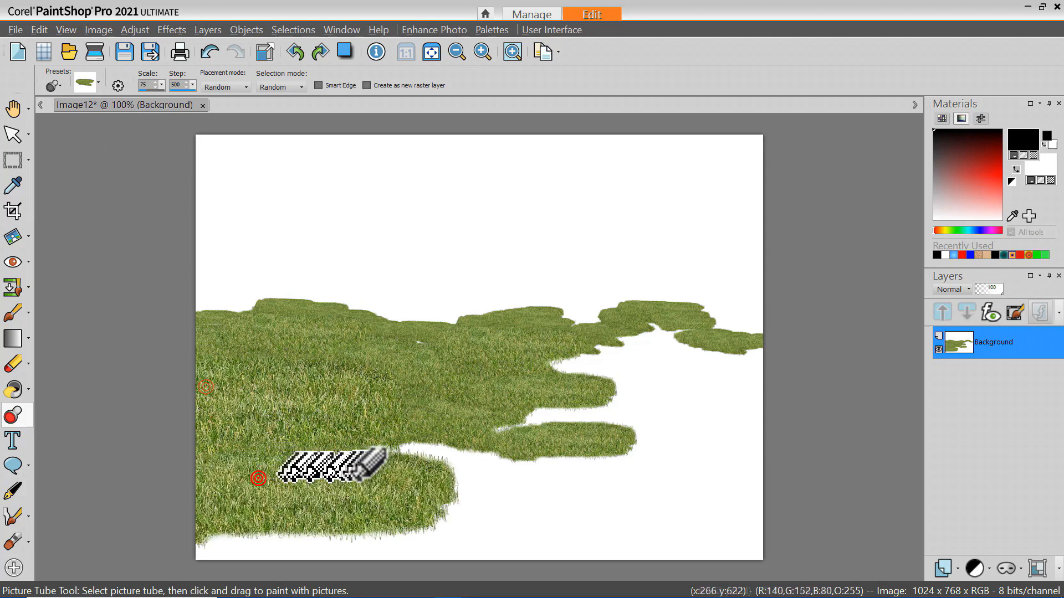
click(331, 569)
click(740, 554)
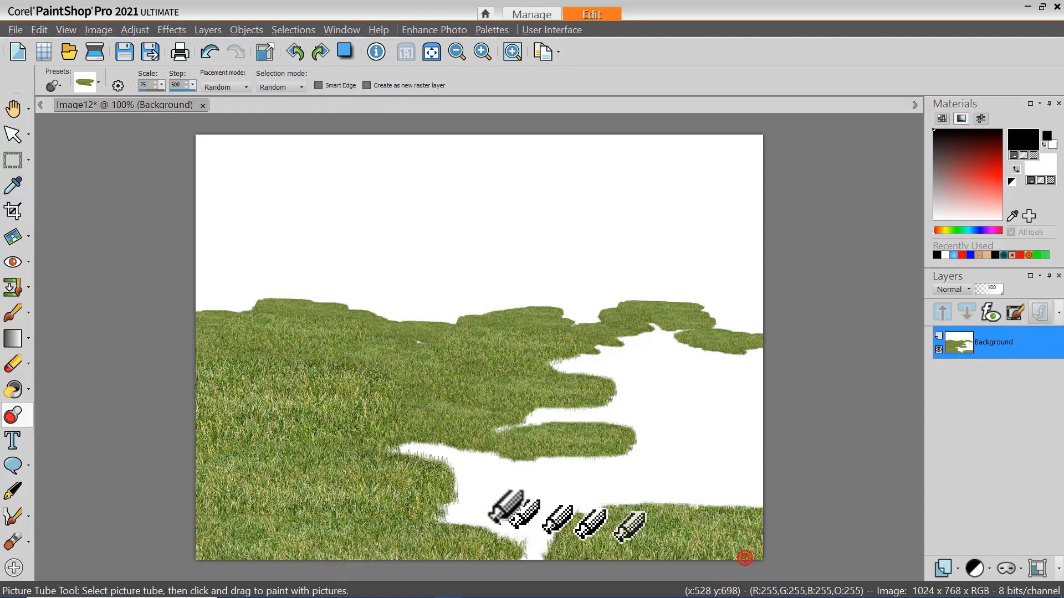
click(488, 522)
click(409, 455)
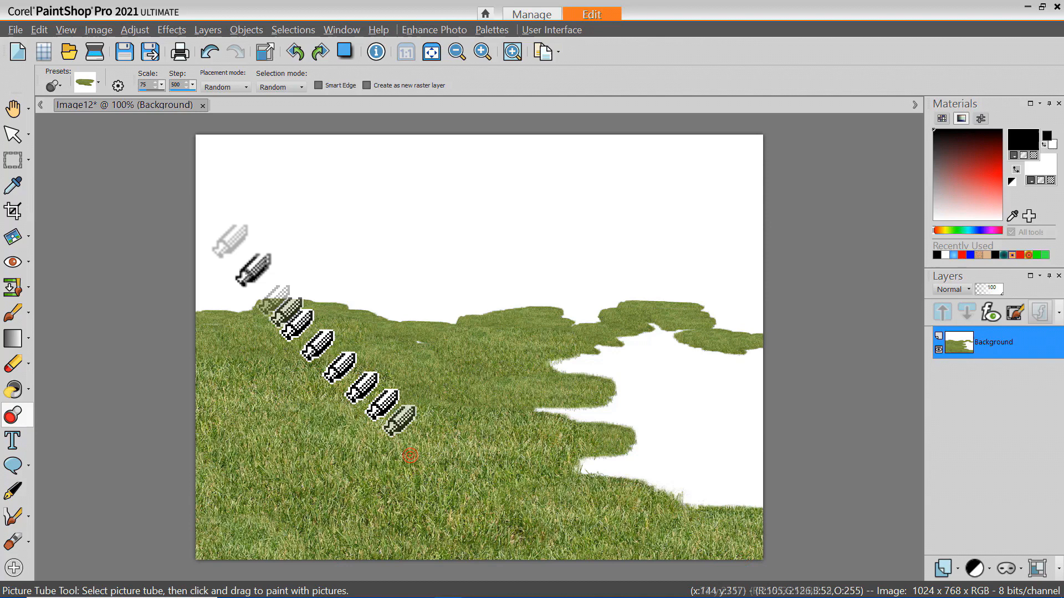
Step: Choose the water patch tube at scale 32 and paint a lake over the bare area on the right of the landscape
click(89, 77)
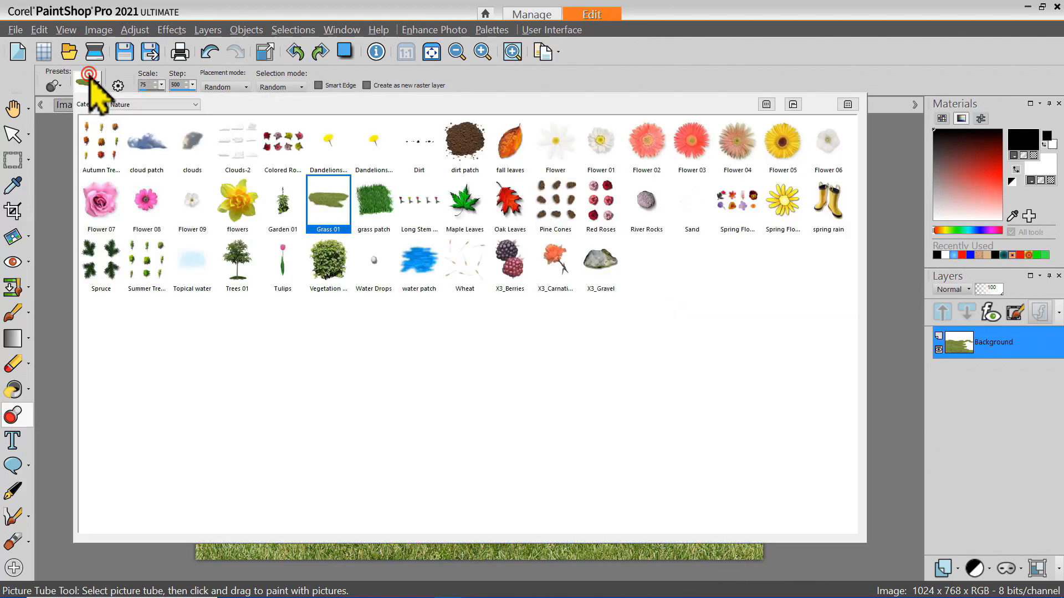
click(430, 260)
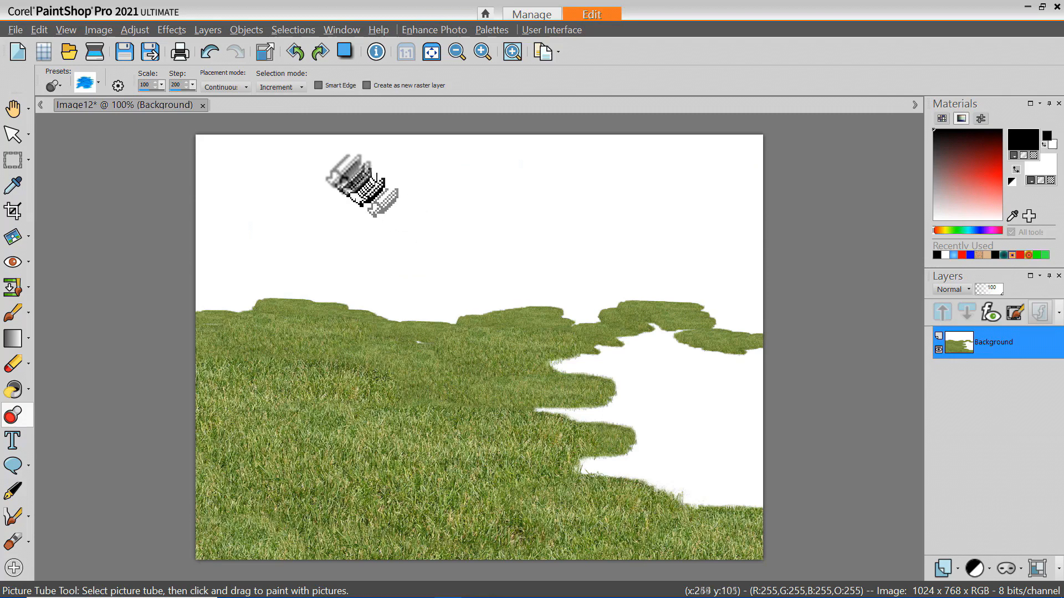
click(151, 87)
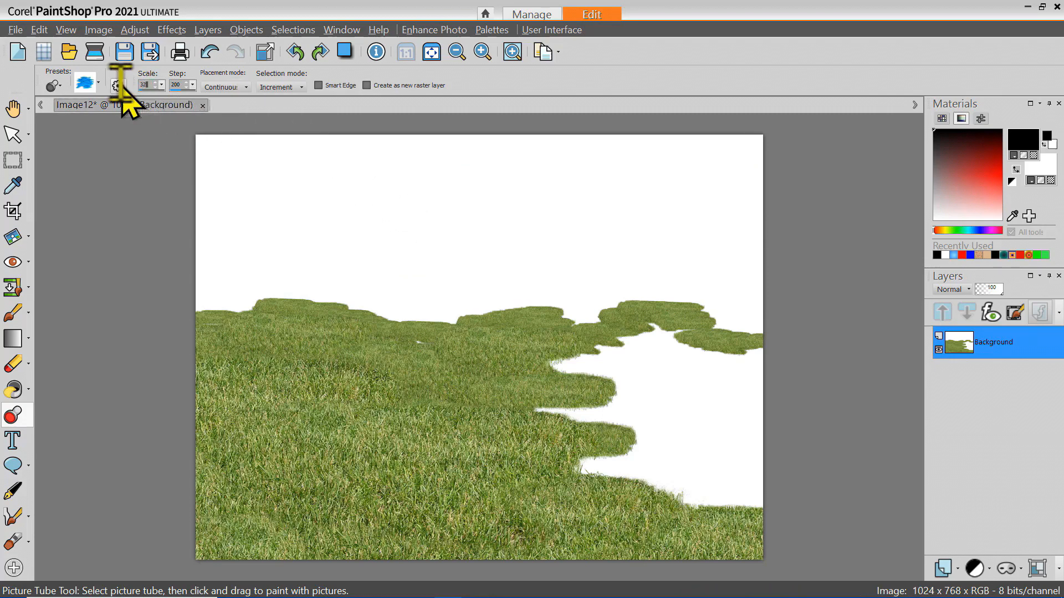
click(628, 390)
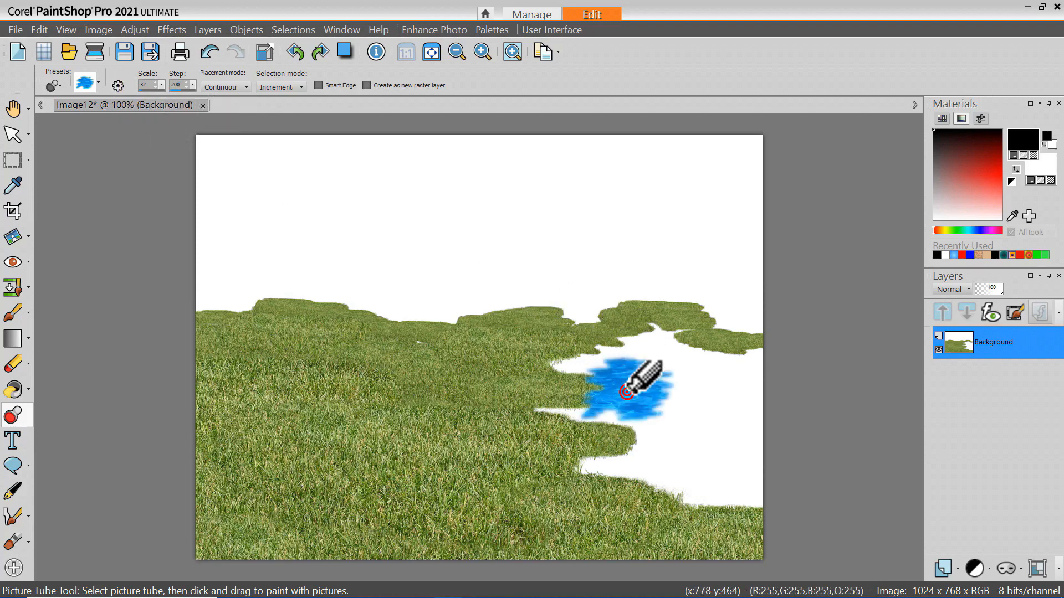
mouse_move(612, 382)
mouse_down()
mouse_move(579, 379)
mouse_move(556, 402)
mouse_move(601, 419)
mouse_move(631, 441)
mouse_move(625, 446)
mouse_move(544, 417)
mouse_move(628, 475)
mouse_move(700, 457)
mouse_move(589, 457)
mouse_move(693, 417)
mouse_move(647, 349)
mouse_move(674, 383)
mouse_move(746, 401)
mouse_move(748, 370)
mouse_move(702, 408)
mouse_move(734, 456)
mouse_move(744, 506)
mouse_move(688, 488)
mouse_move(758, 440)
mouse_move(736, 399)
mouse_move(667, 345)
mouse_move(699, 365)
mouse_up()
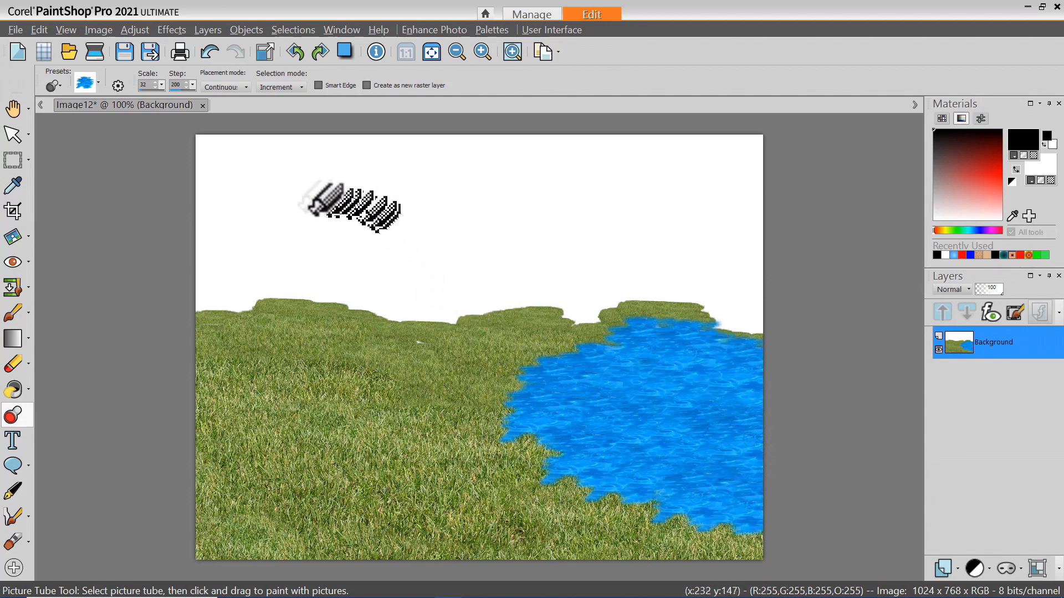
Step: Choose the Trees 01 tube at scale 12 and place small trees on the left hillside and beside the lake
click(102, 83)
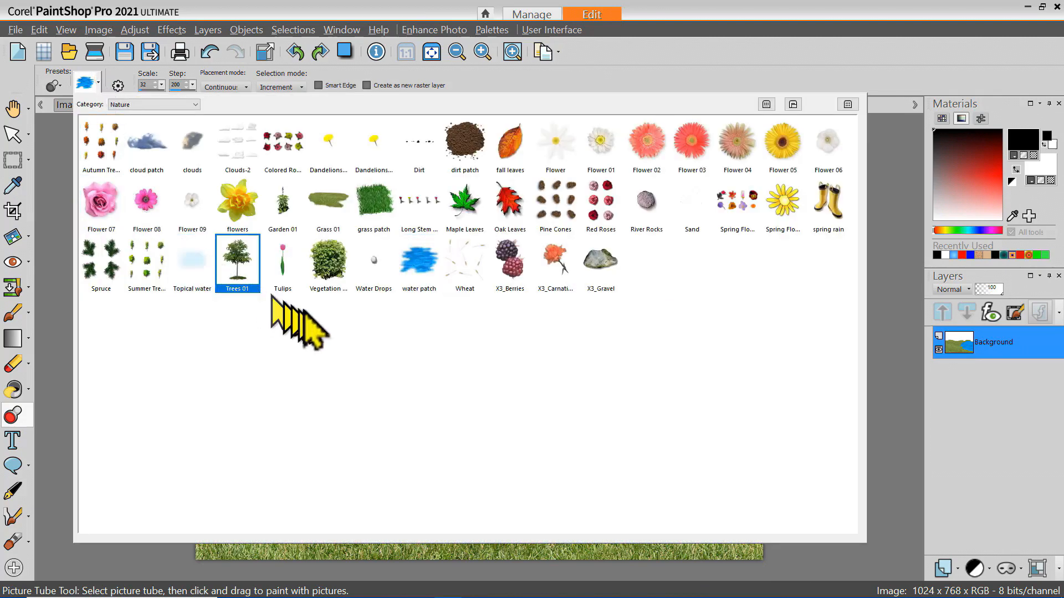
click(238, 260)
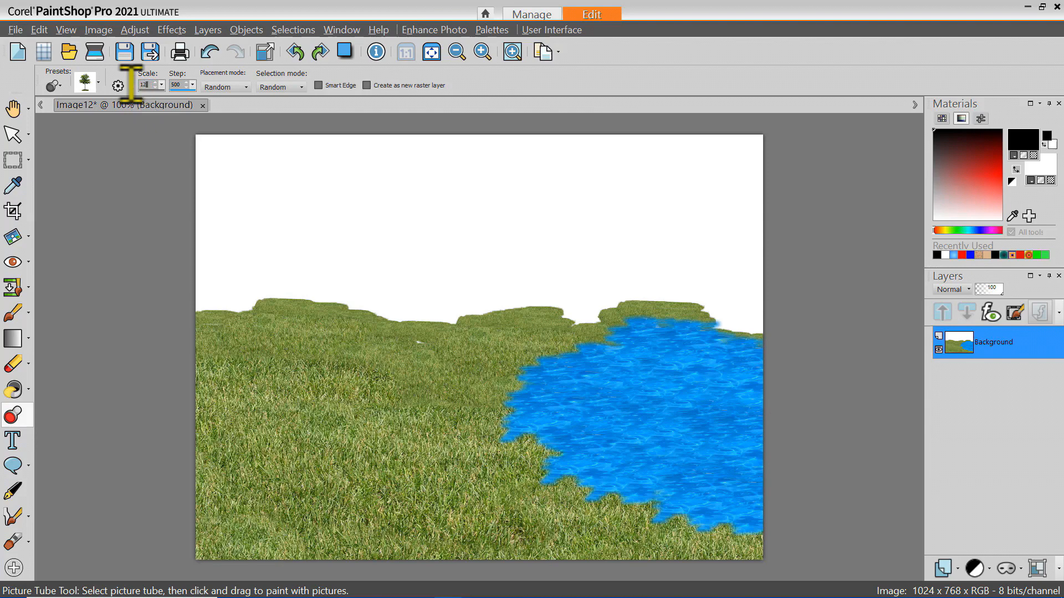
click(231, 327)
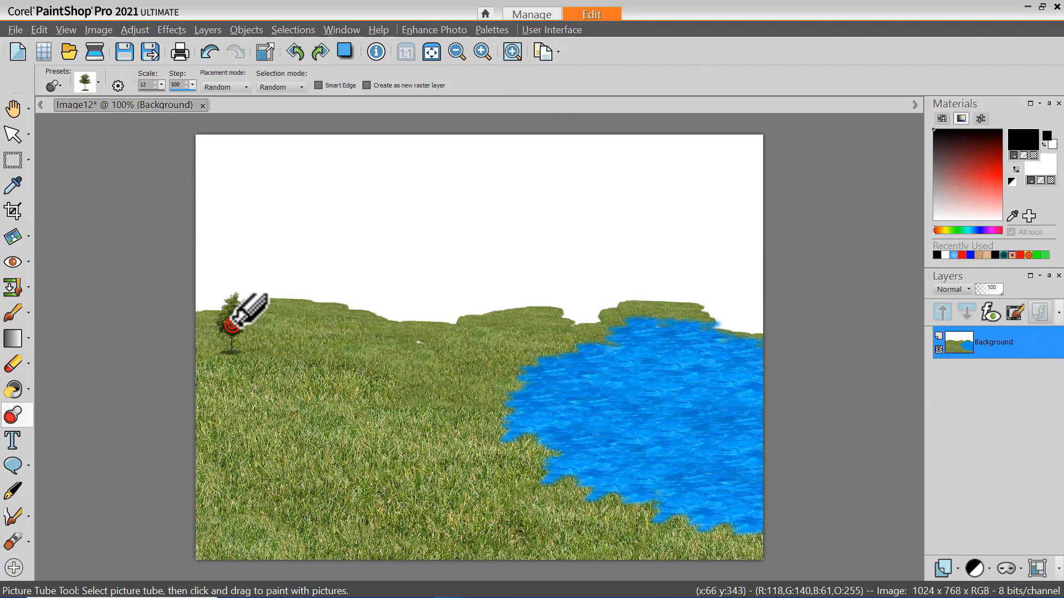
click(280, 332)
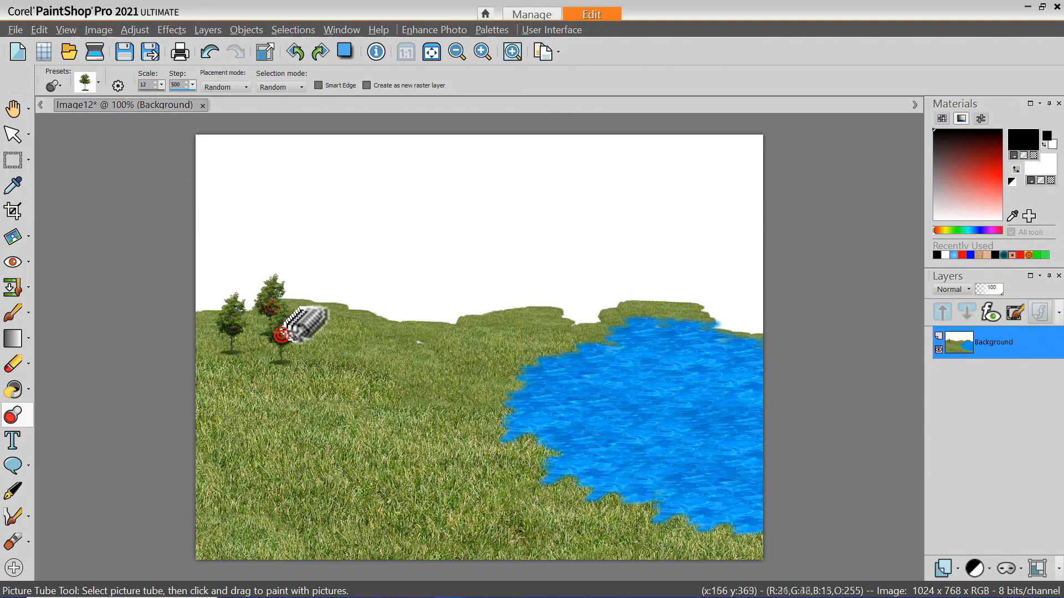
click(307, 346)
click(502, 346)
Step: Try three more small trees along the lake's edge, undo them and place a single tree near its far shore
click(504, 383)
click(547, 335)
click(578, 330)
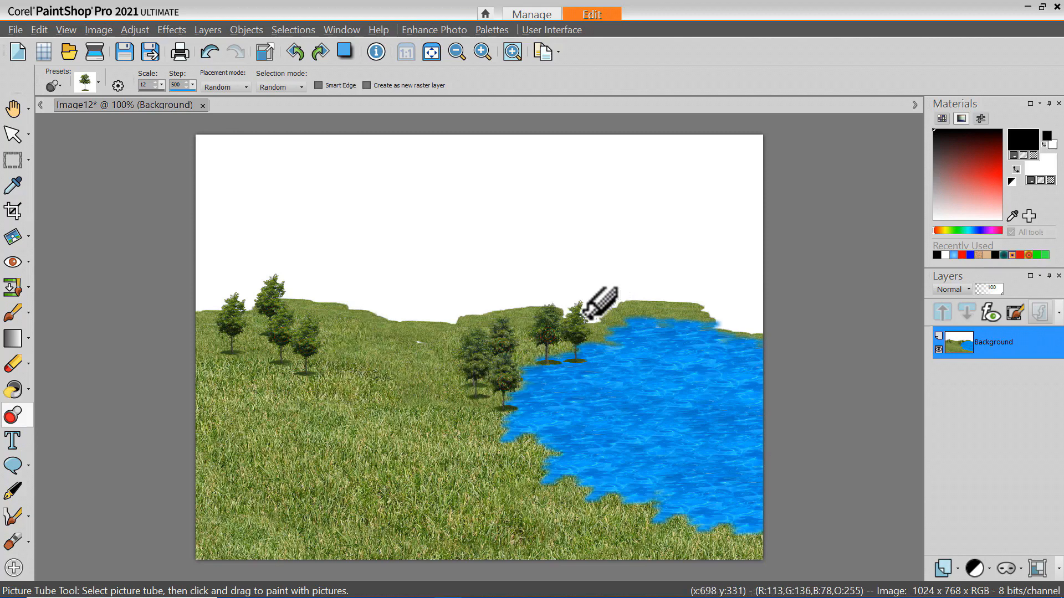
key(ctrl+z)
key(ctrl+z)
key(ctrl+z)
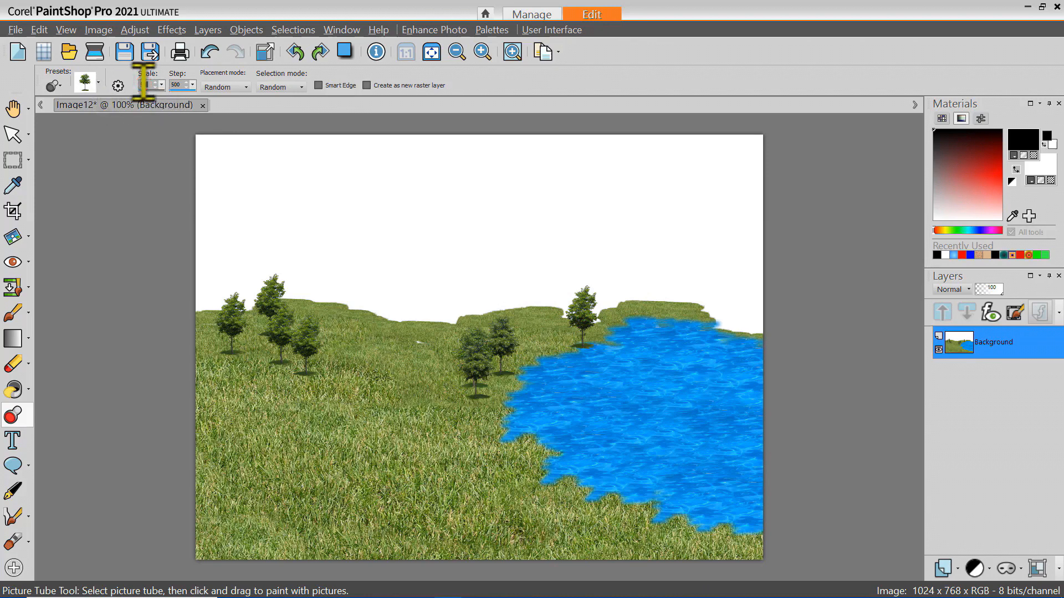
Step: Set the tree scale to 50 and place larger trees at the left edge, lower-right corner and lower-left foreground of the landscape
click(211, 354)
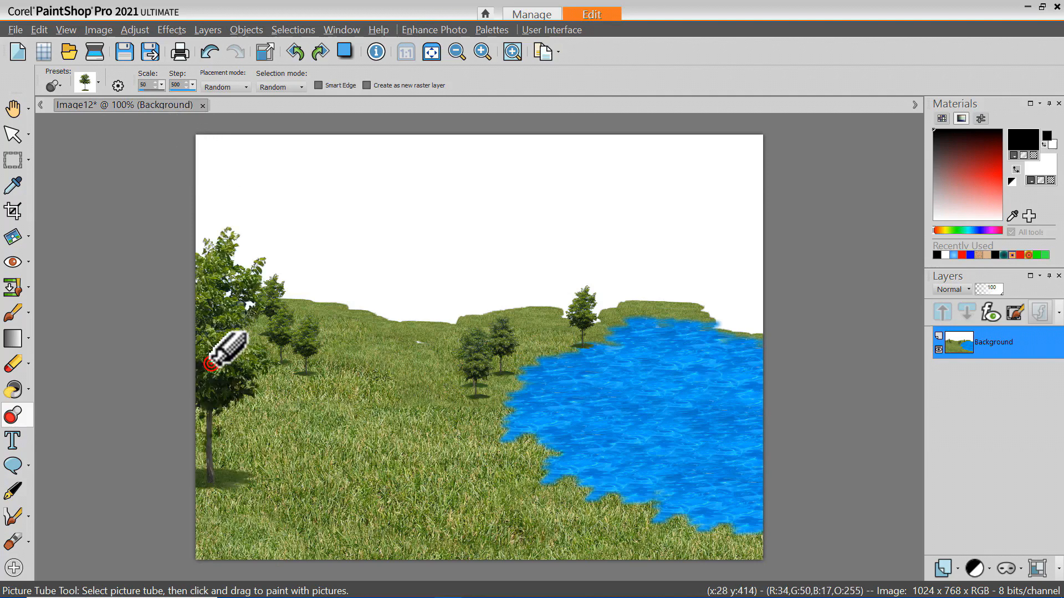
click(725, 522)
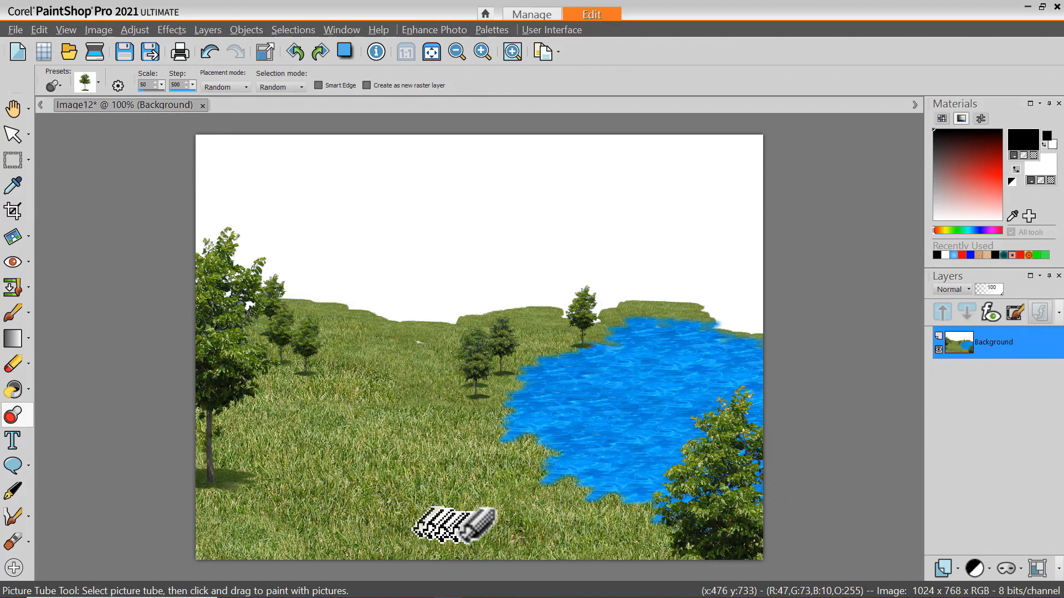
click(333, 518)
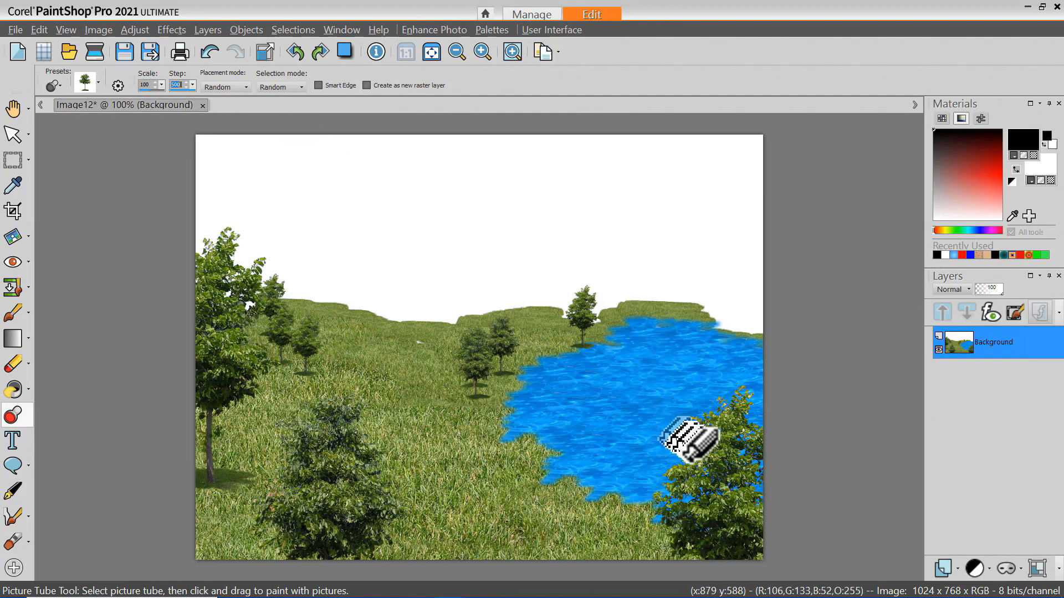
Step: Place a tree at scale 100 over the lake, undo it and place another nearer the canvas's lower-right corner
click(681, 460)
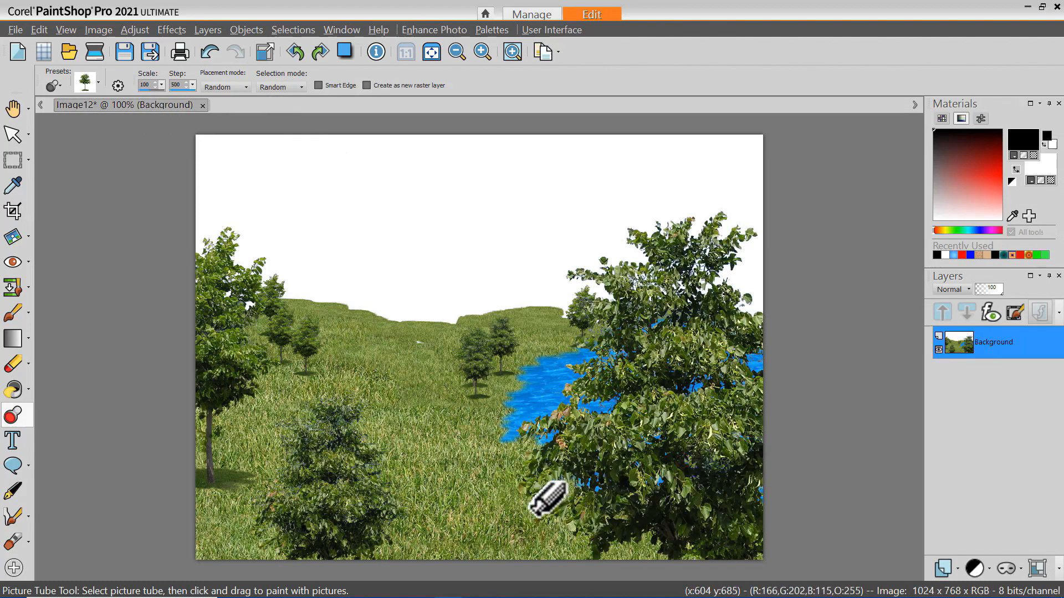
key(ctrl+z)
click(716, 493)
click(719, 493)
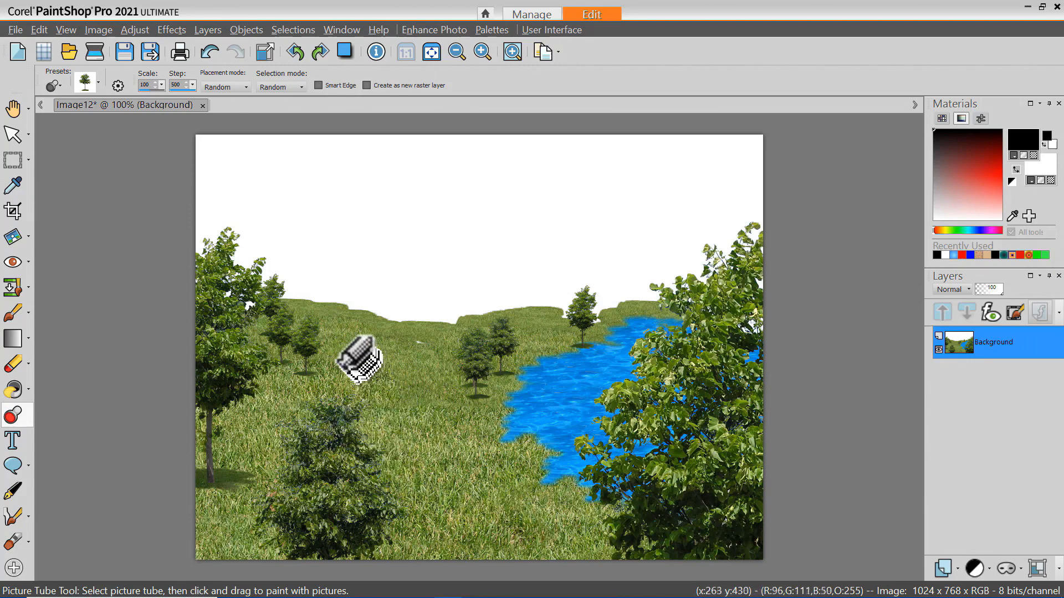
Step: Place a scale-100 tree over the left foreground, undo it and place another large tree left of the lake
click(330, 380)
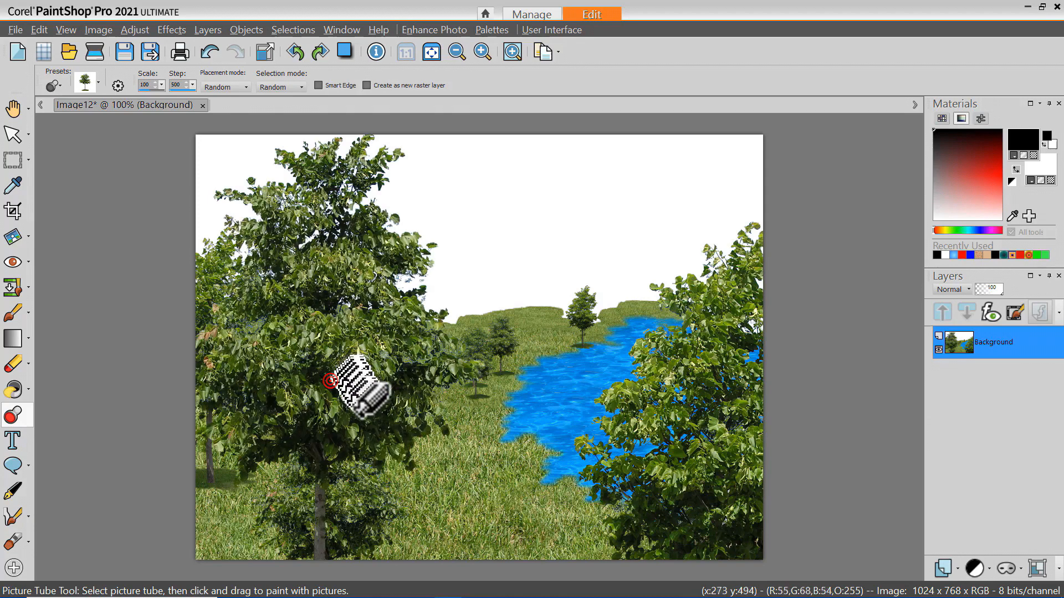
key(ctrl+z)
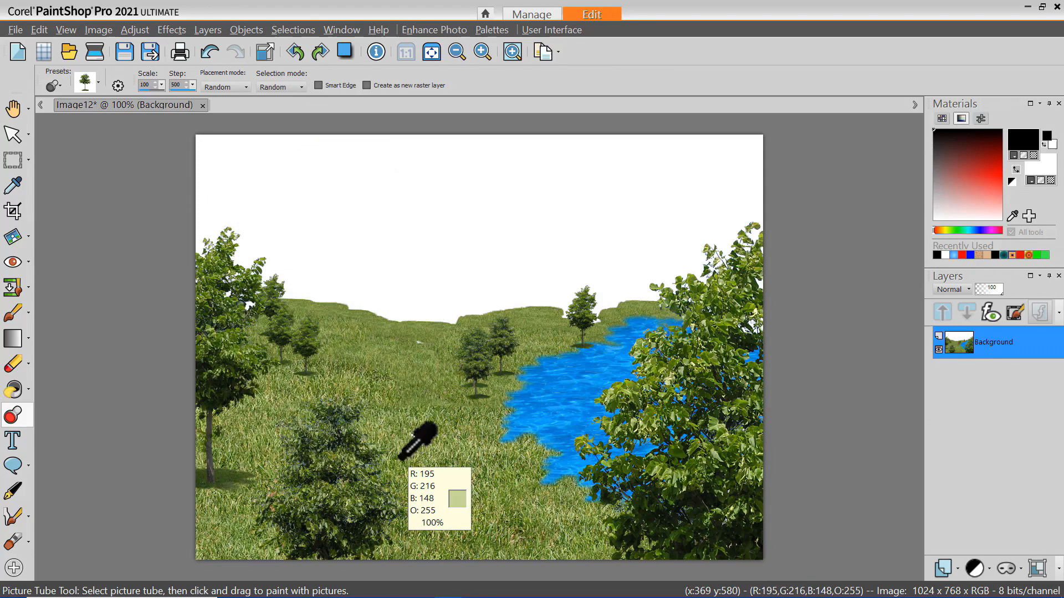
click(406, 419)
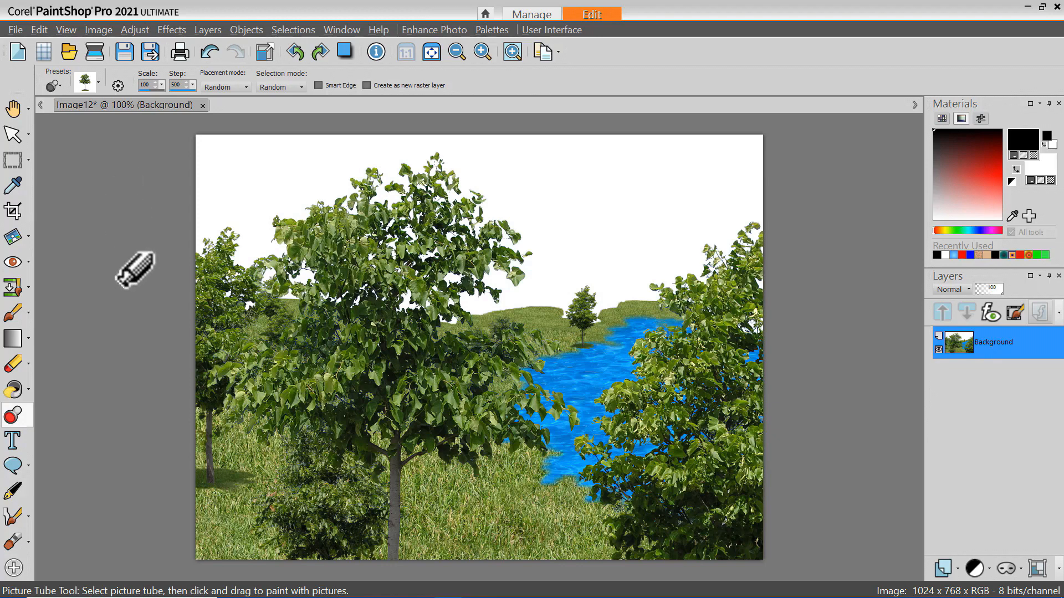
Step: Paste the copied landscape as a new image, check the original and return to the duplicate
click(39, 30)
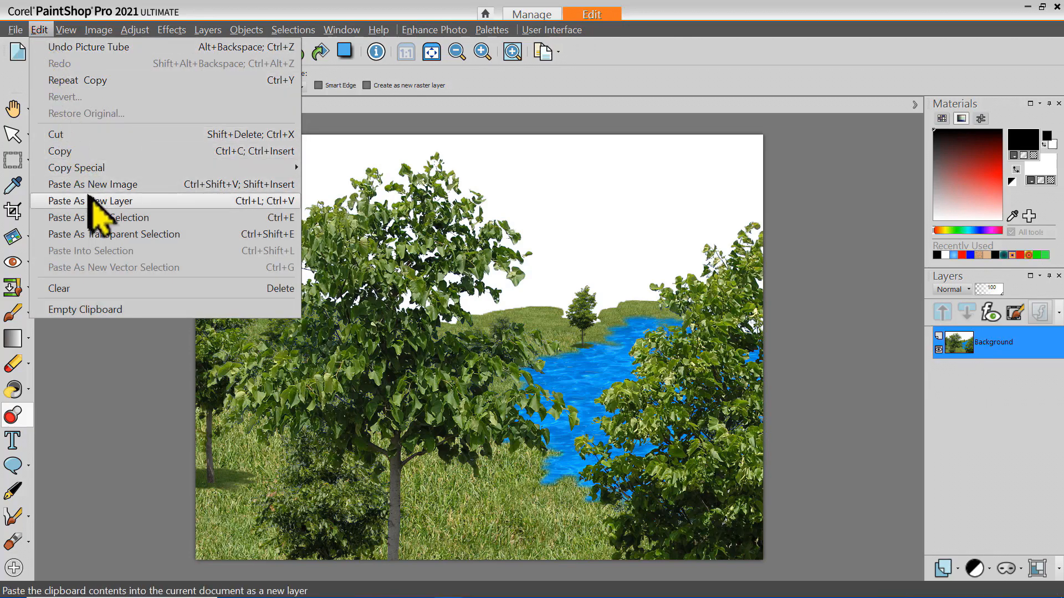
click(101, 189)
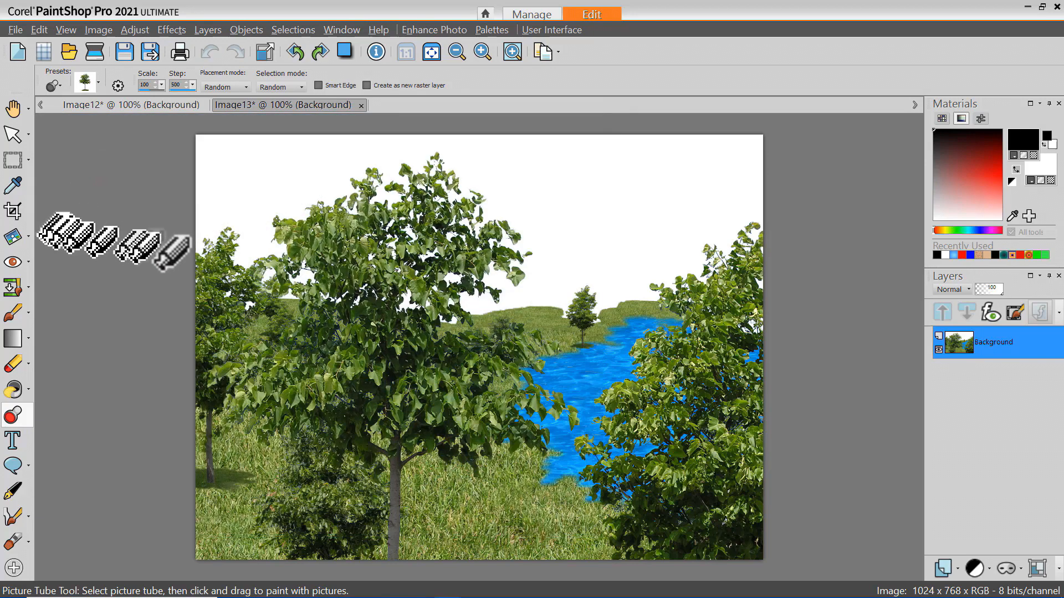
click(136, 105)
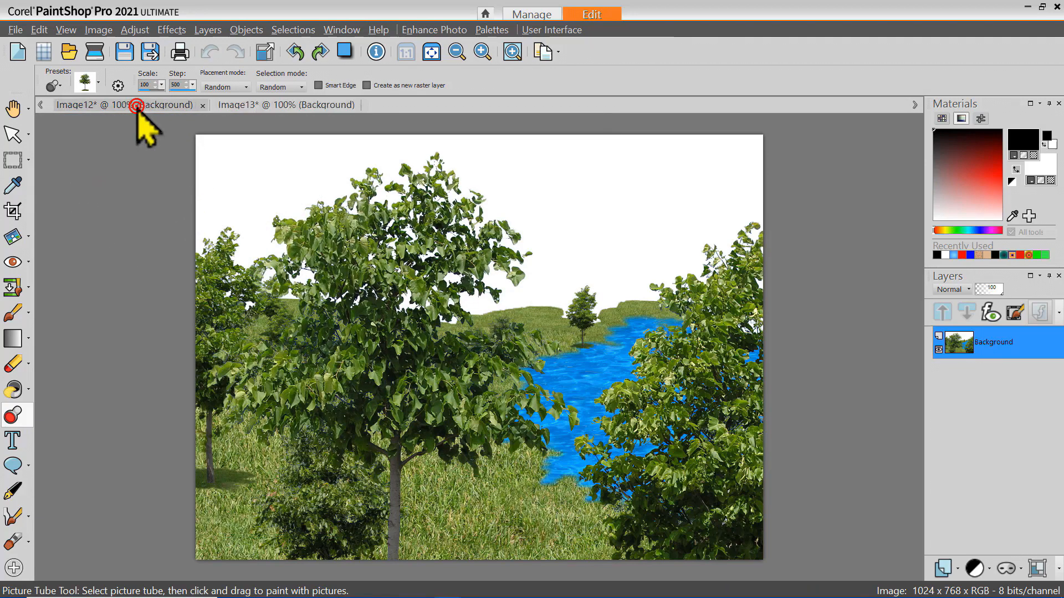
click(258, 101)
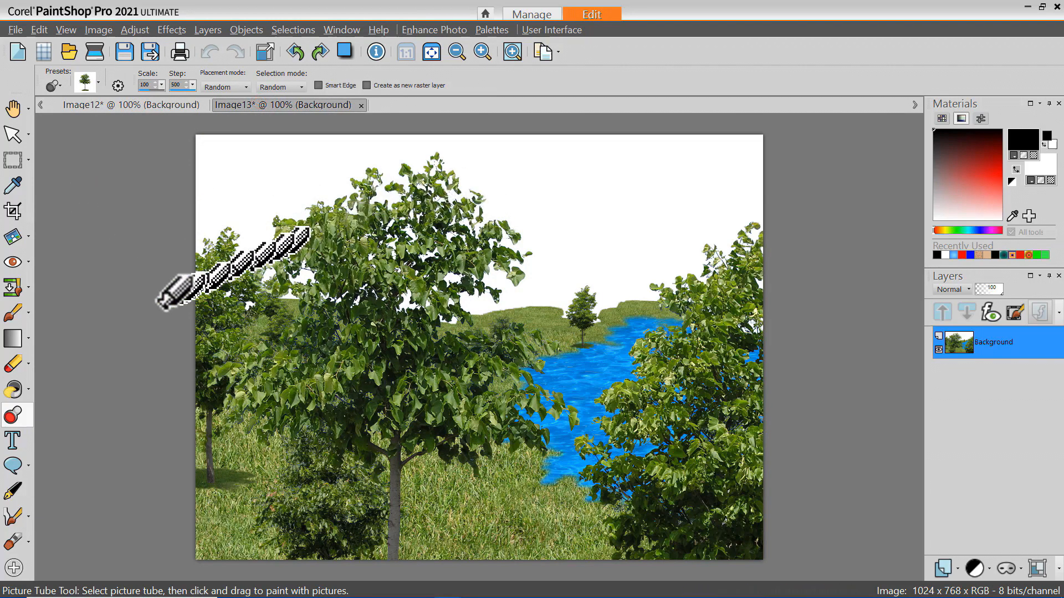
Step: Flood-fill the duplicate's white sky with the blue background gradient at tolerance 20
click(14, 390)
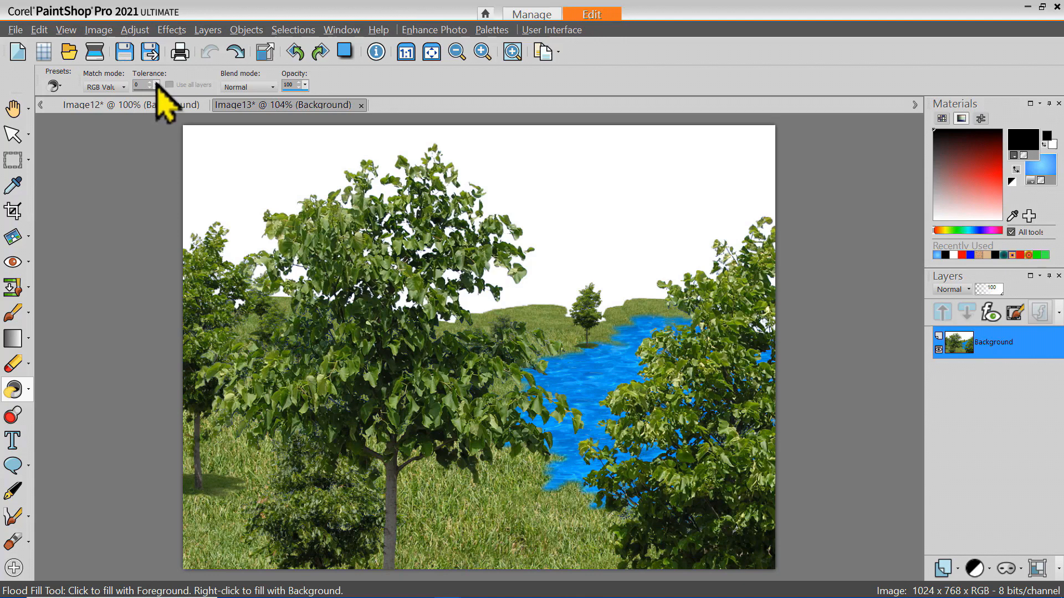
click(142, 84)
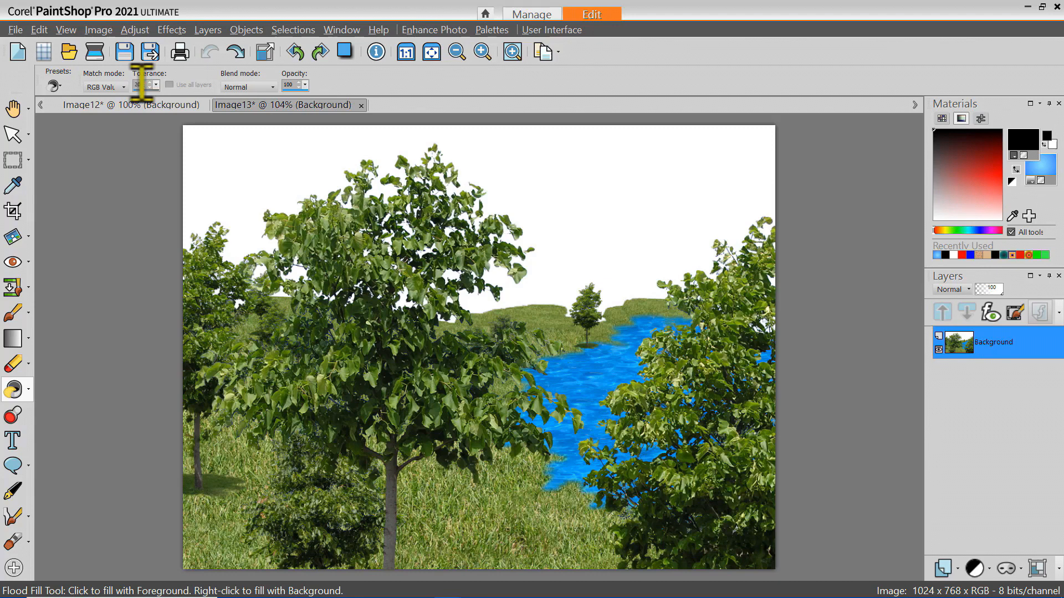
right_click(504, 199)
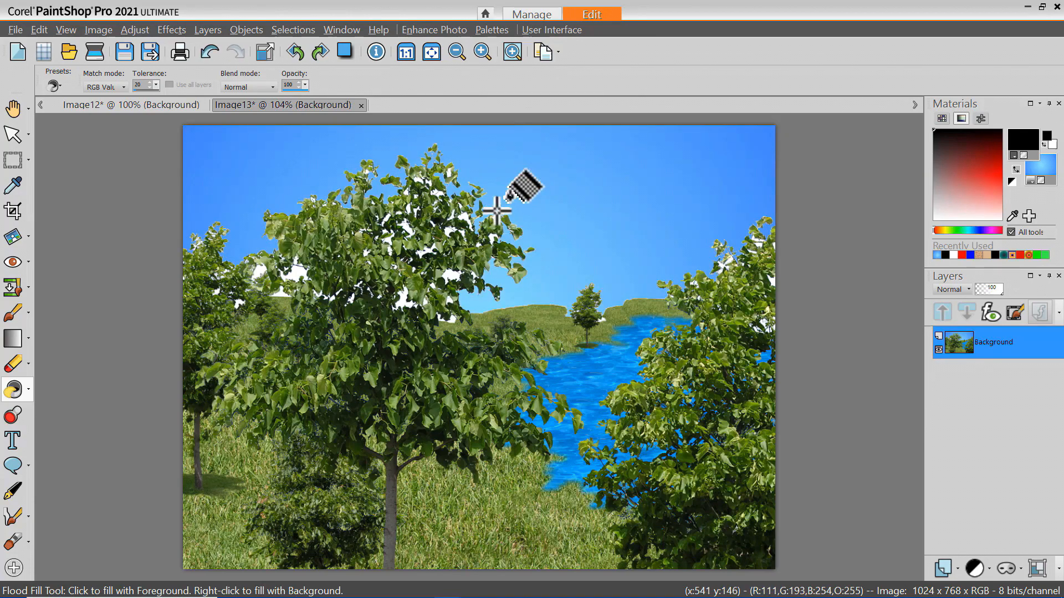
Step: Fill white gaps among the large tree's leaves with the blue gradient, changing the Flood Fill tolerance to 75
scroll(505, 198, up, 4)
scroll(496, 210, up, 2)
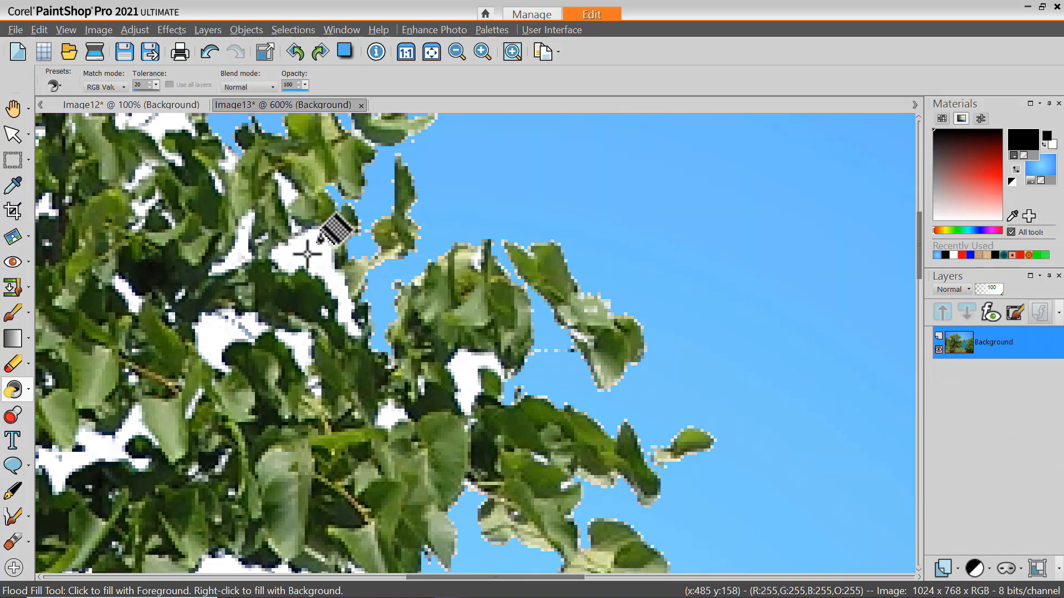
right_click(307, 254)
right_click(255, 331)
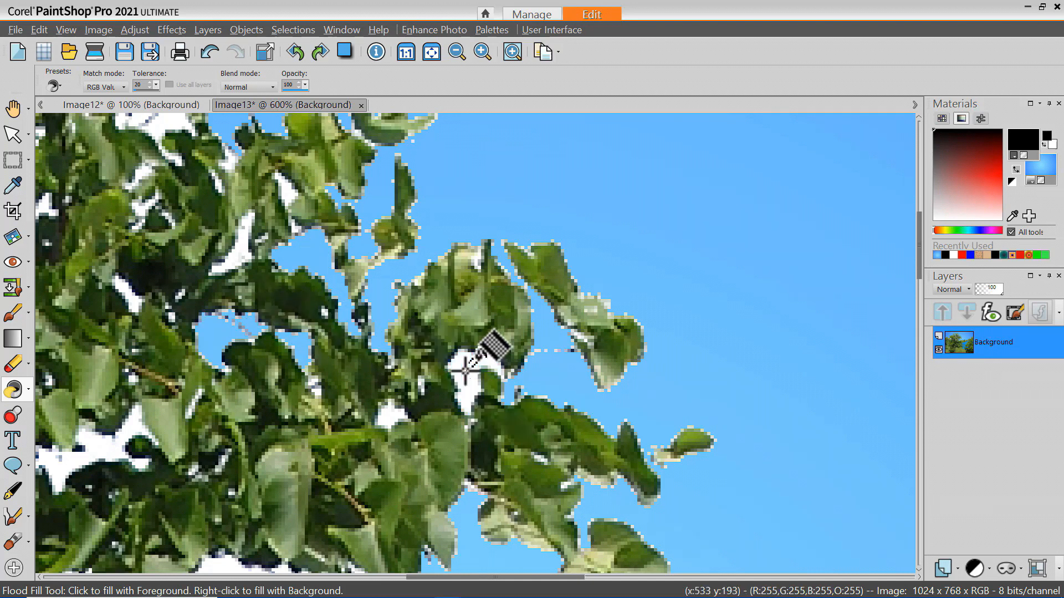
key(ctrl+z)
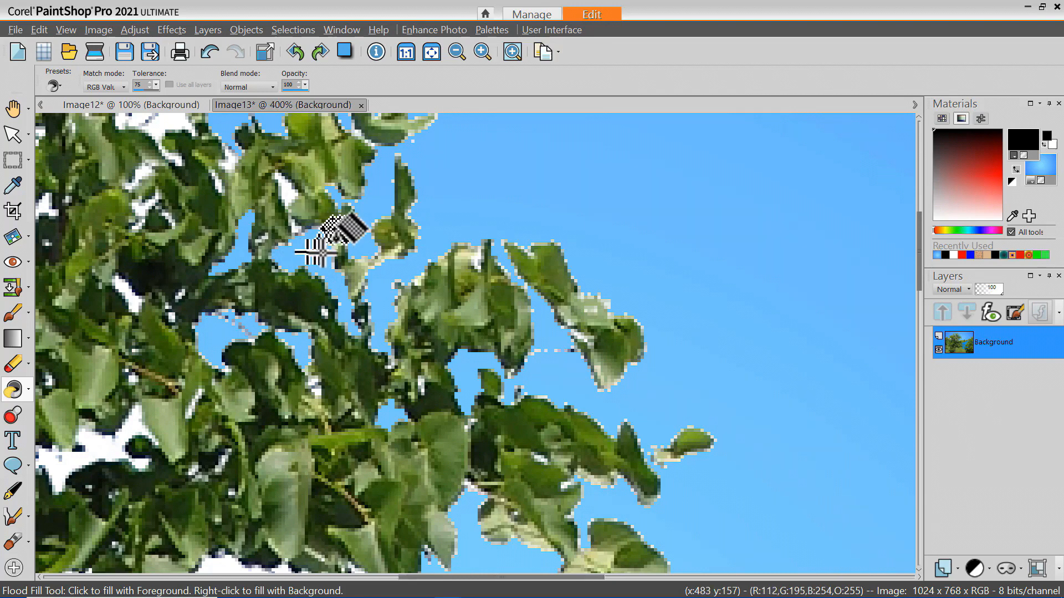
scroll(337, 252, down, 4)
scroll(336, 252, down, 2)
scroll(336, 252, down, 2)
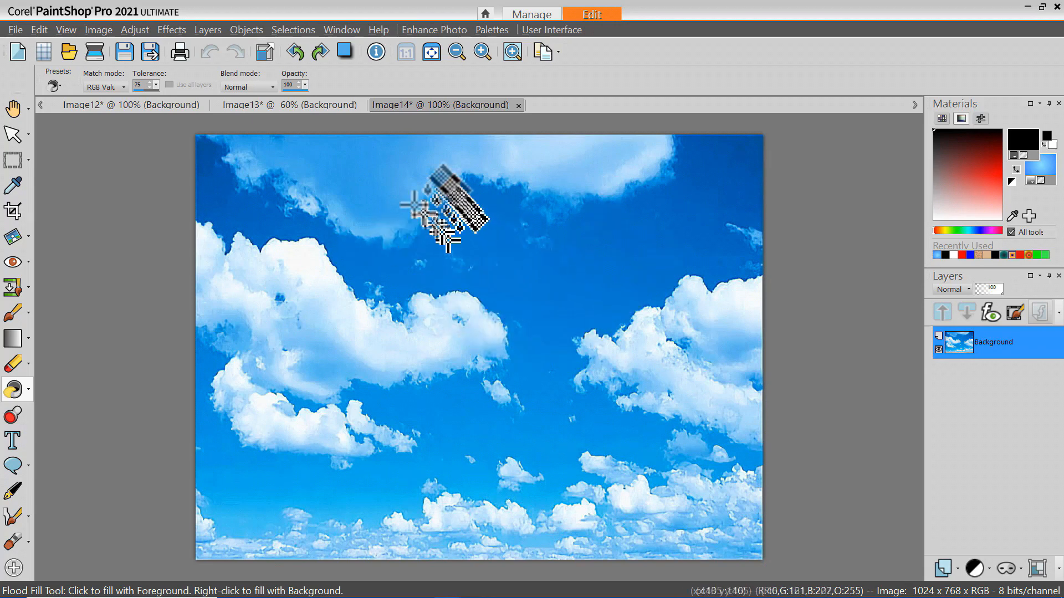
Step: Paste the copied landscape into the cloudy sky image as a transparent selection and align it with the canvas
click(273, 105)
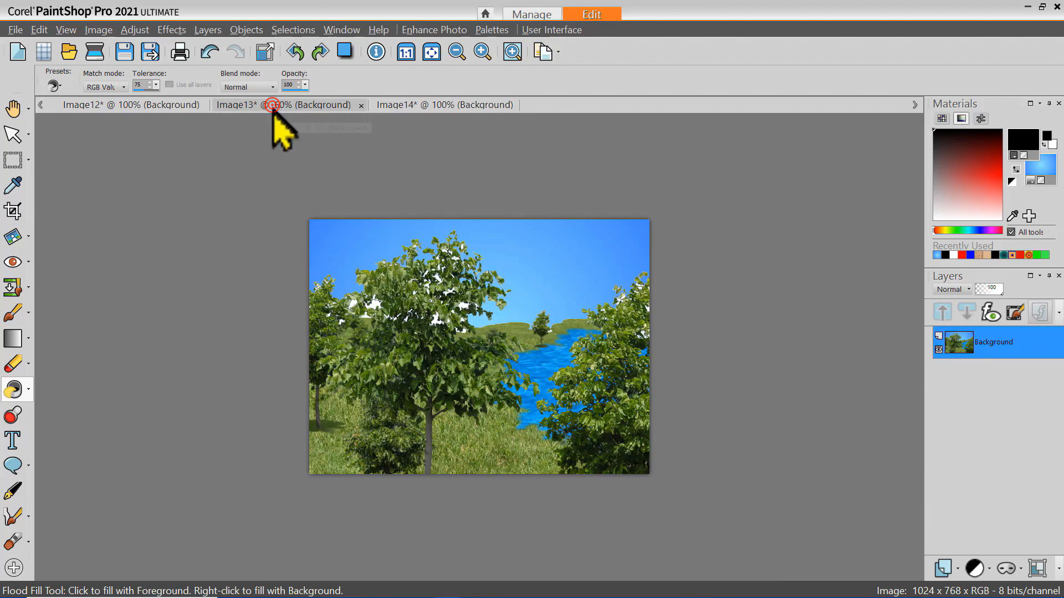
click(158, 103)
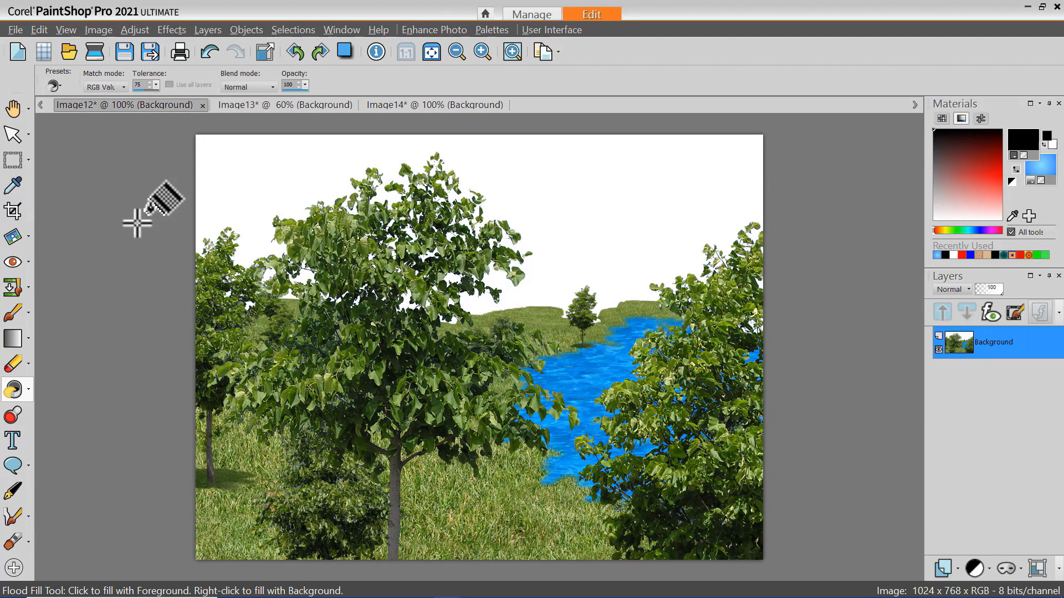
click(409, 105)
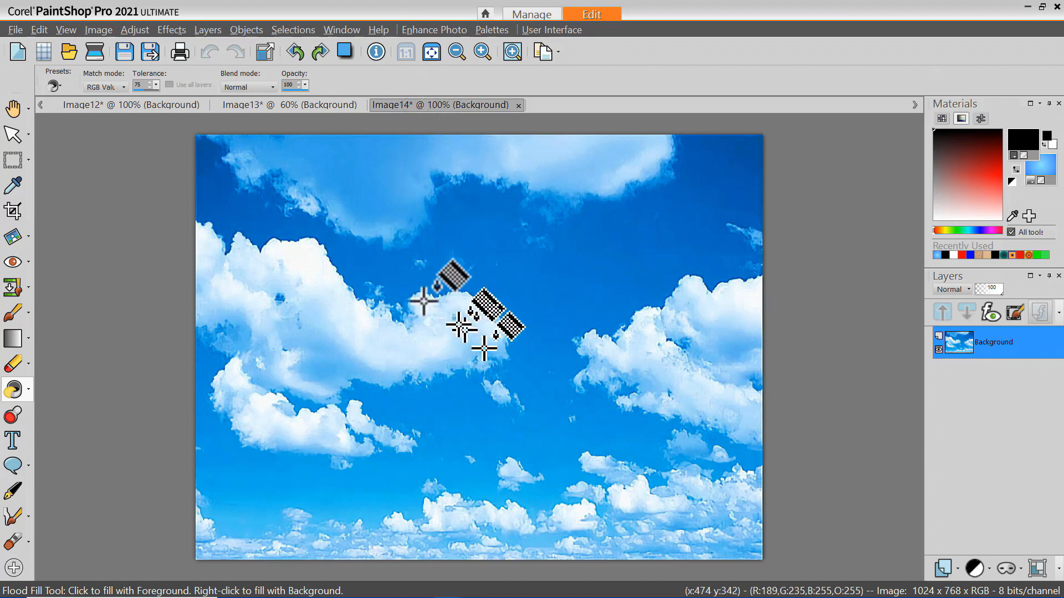
click(51, 28)
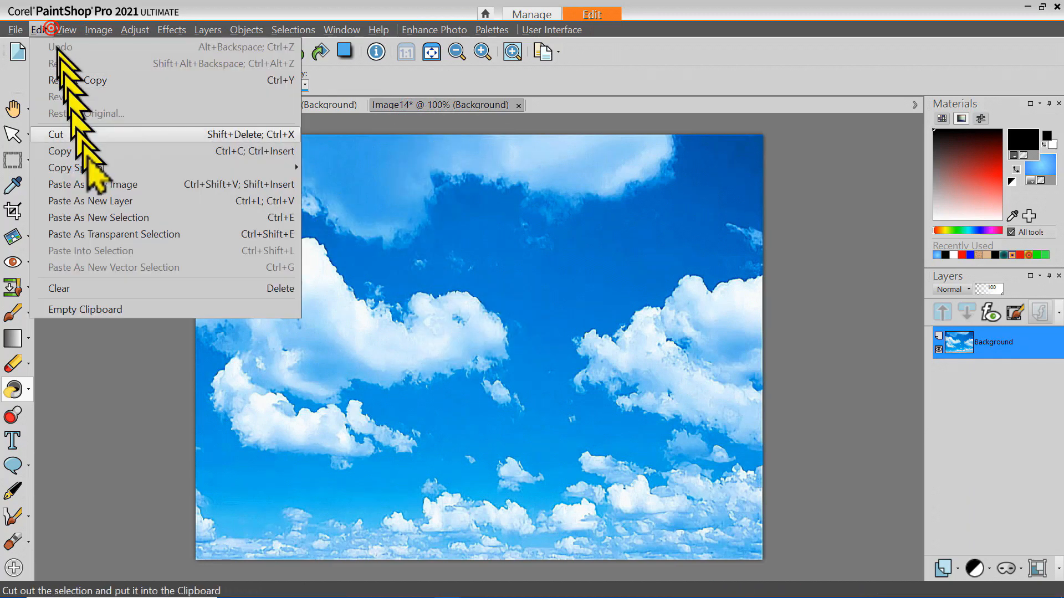
click(160, 232)
drag(161, 232, 479, 360)
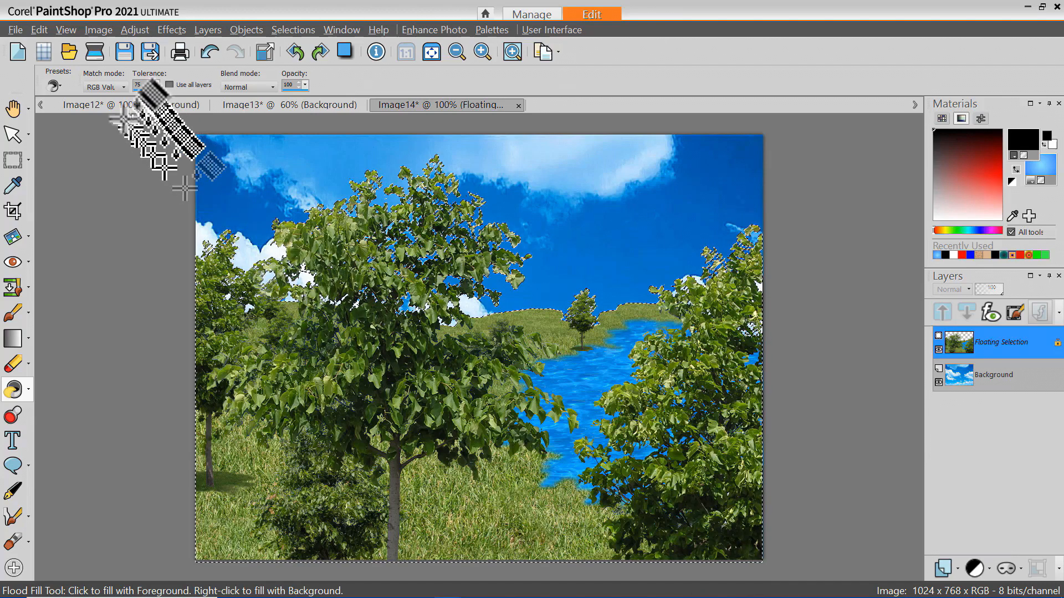
Step: Compare with the original white-sky landscape, return to the cloudy composite and deselect the floating selection
click(71, 100)
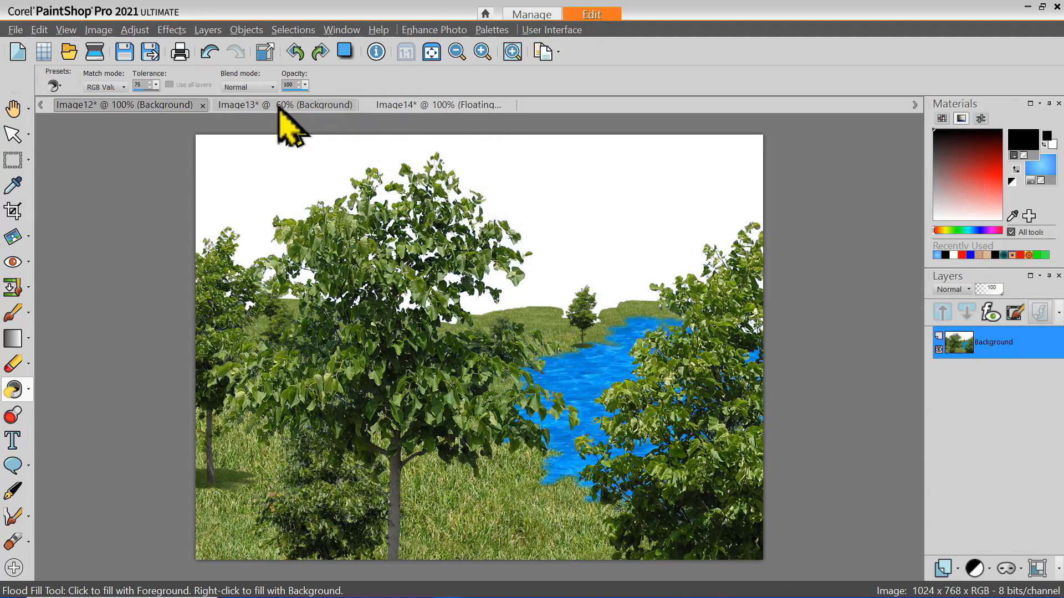
click(392, 105)
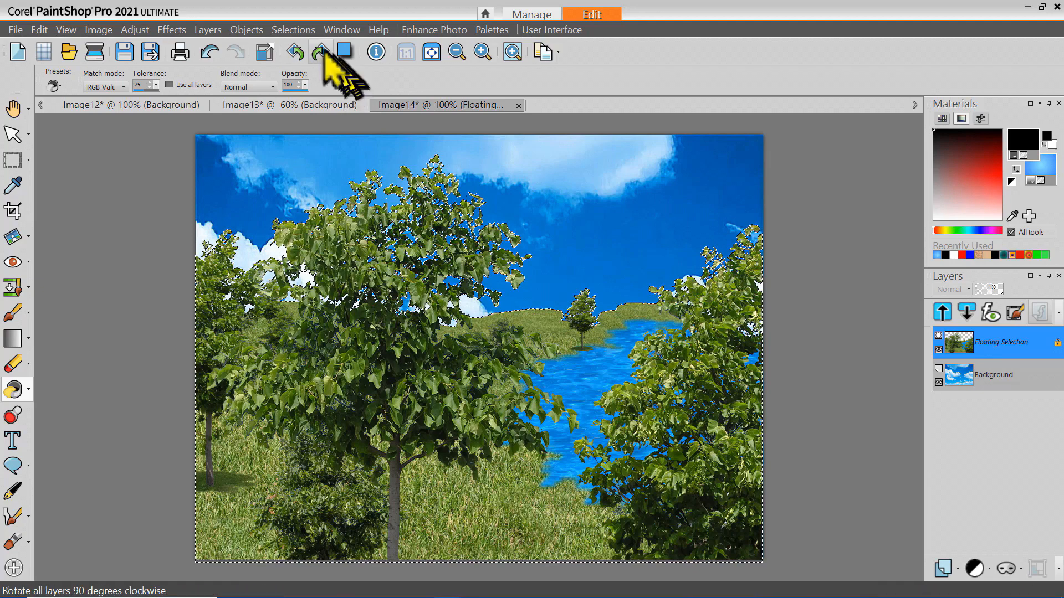
click(297, 30)
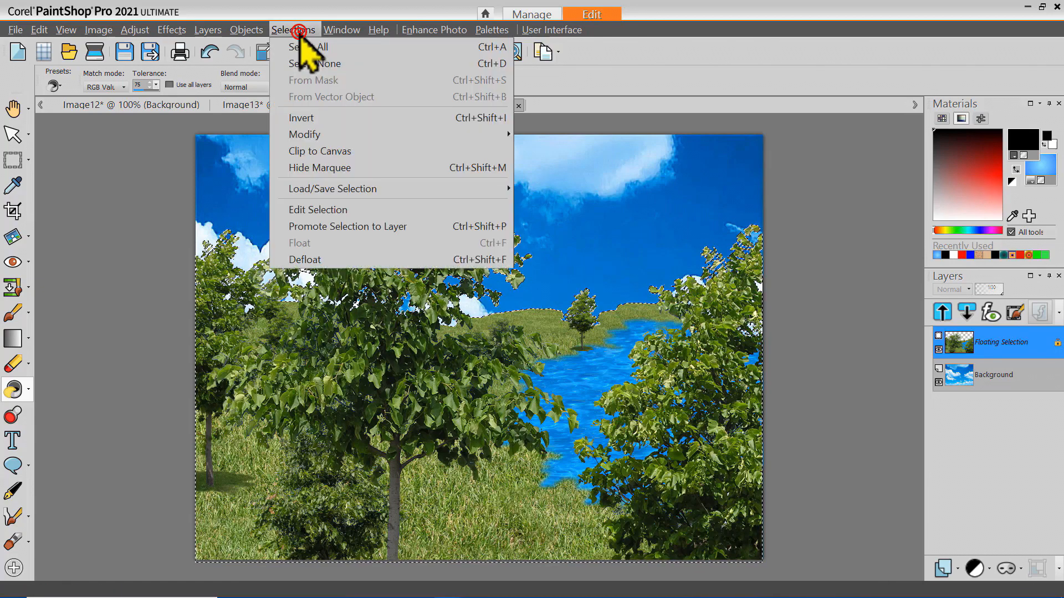
click(303, 64)
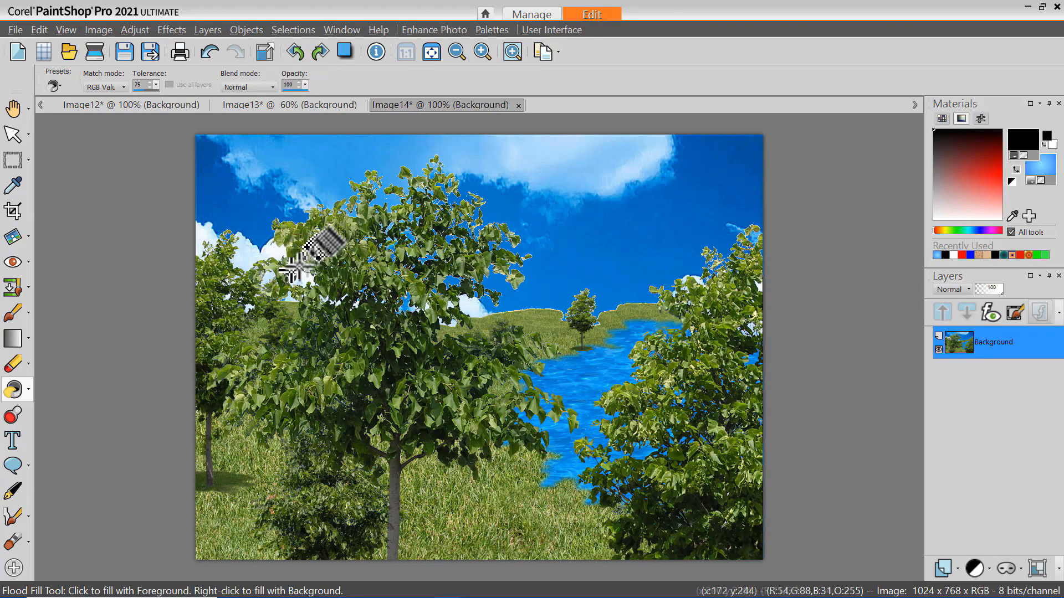
Step: Soften the leaf edges in the large tree's upper crown using the Soften brush at size 91
scroll(431, 189, up, 3)
scroll(431, 188, up, 1)
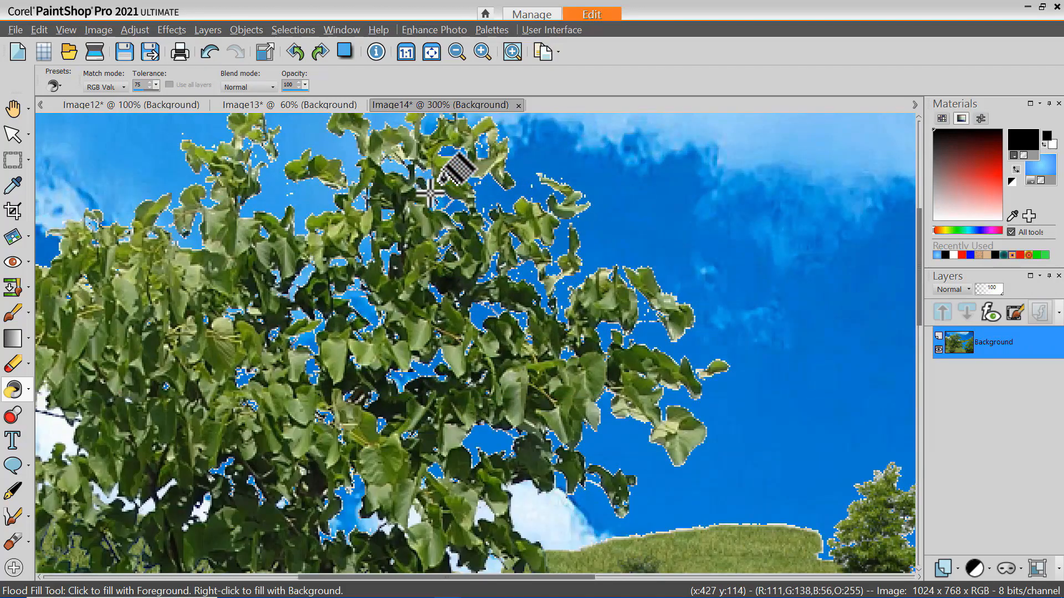
scroll(430, 191, down, 5)
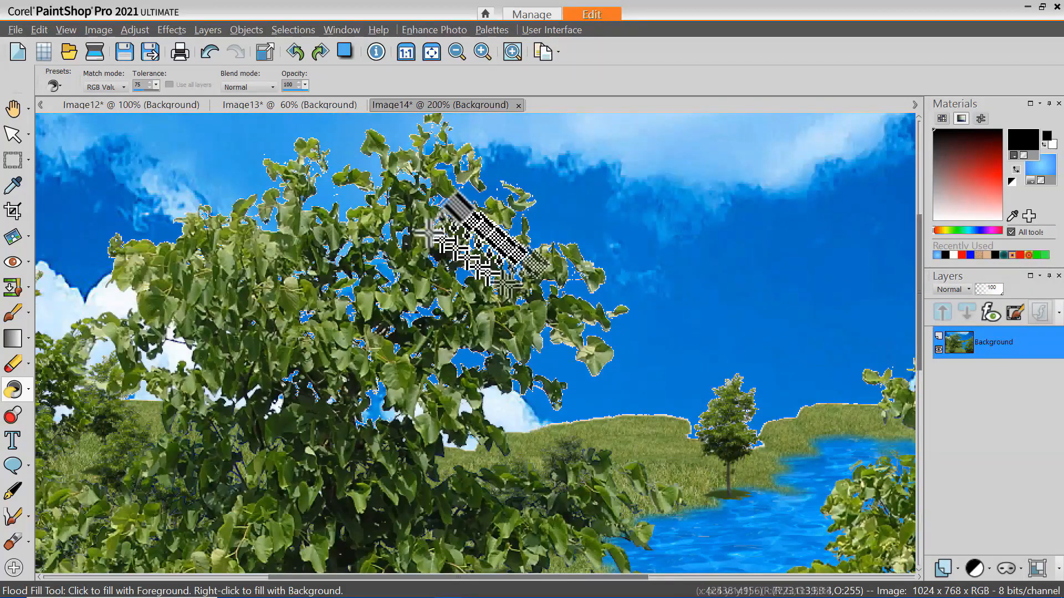
scroll(437, 235, up, 2)
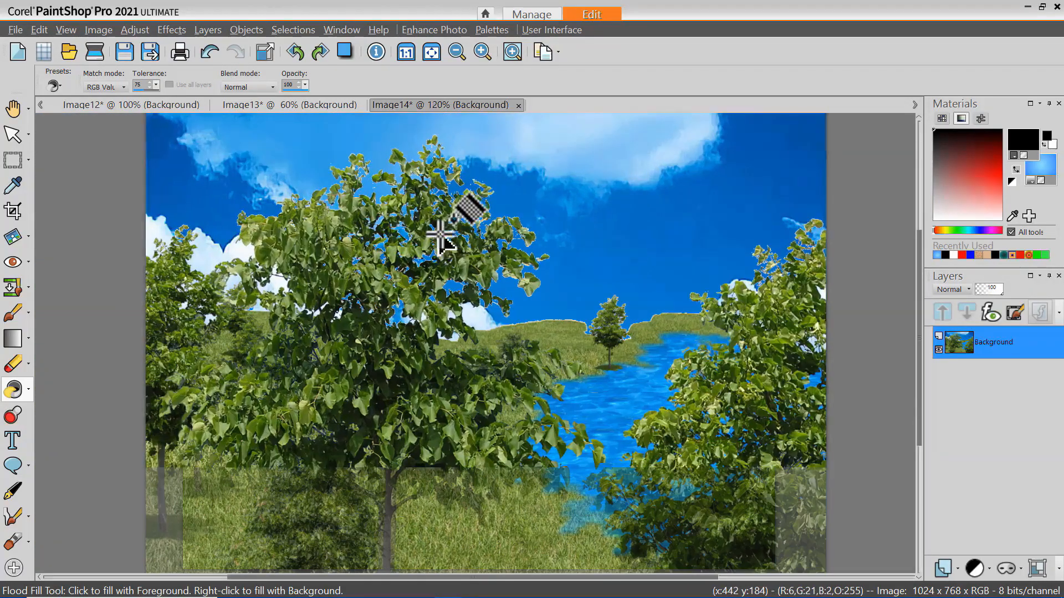
click(28, 334)
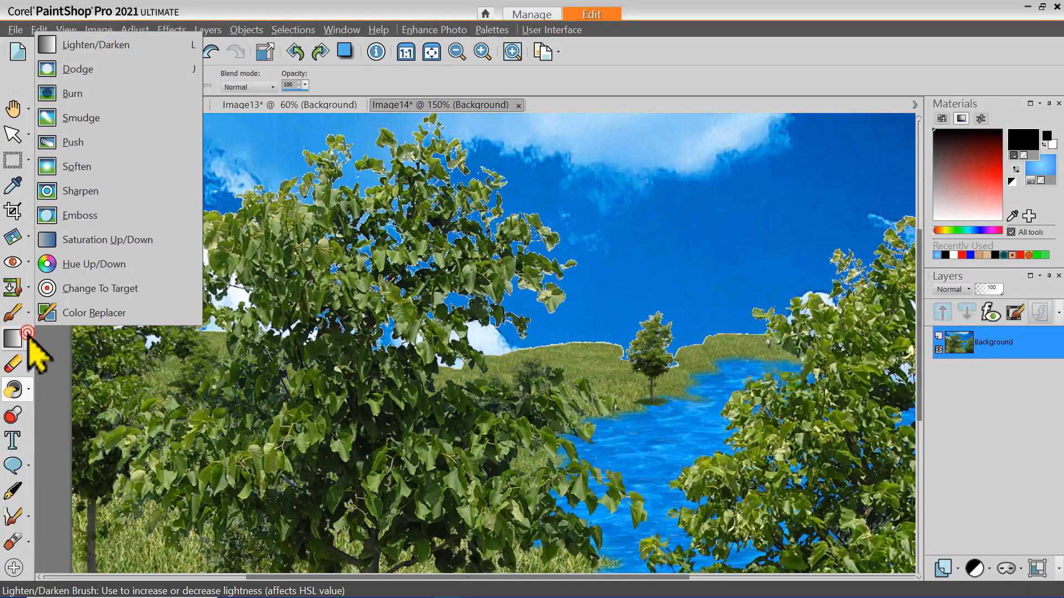
click(102, 169)
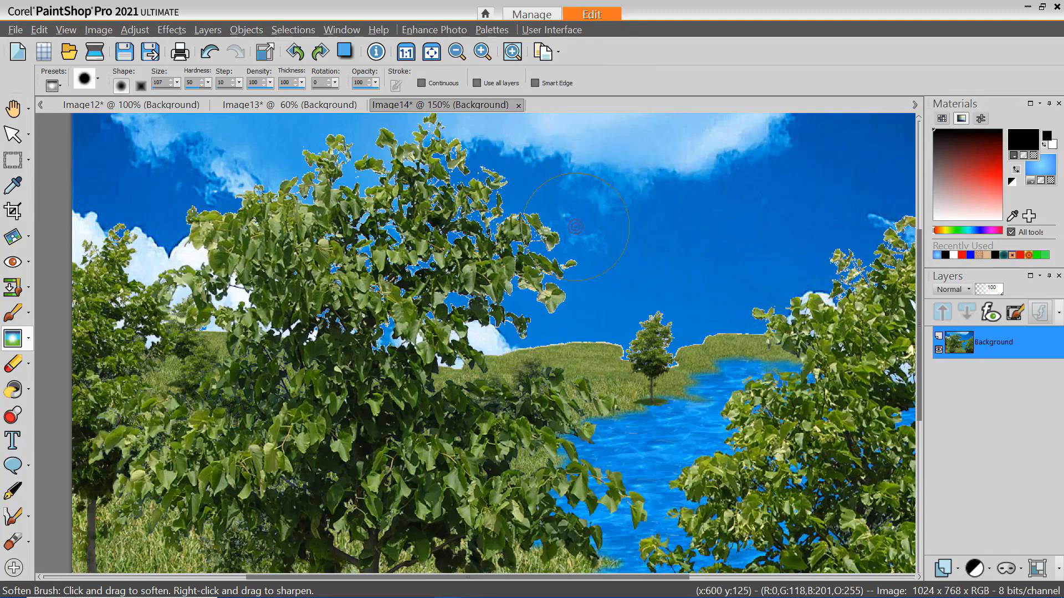
key(alt)
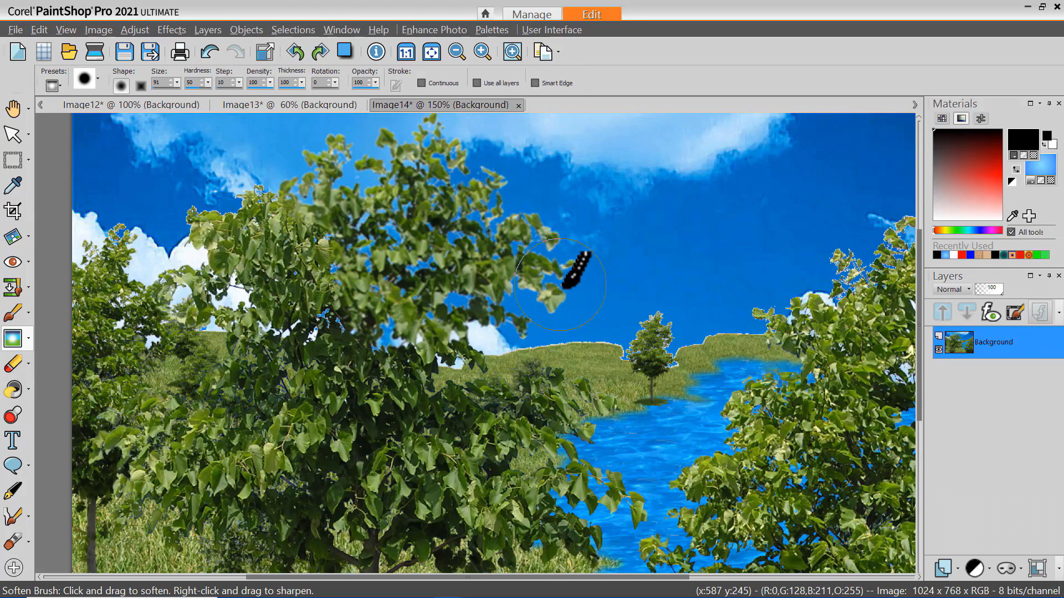
Step: Soften the hilltop edge, the small lakeside tree and the upper foliage of the trees along the landscape's left side
scroll(561, 284, up, 2)
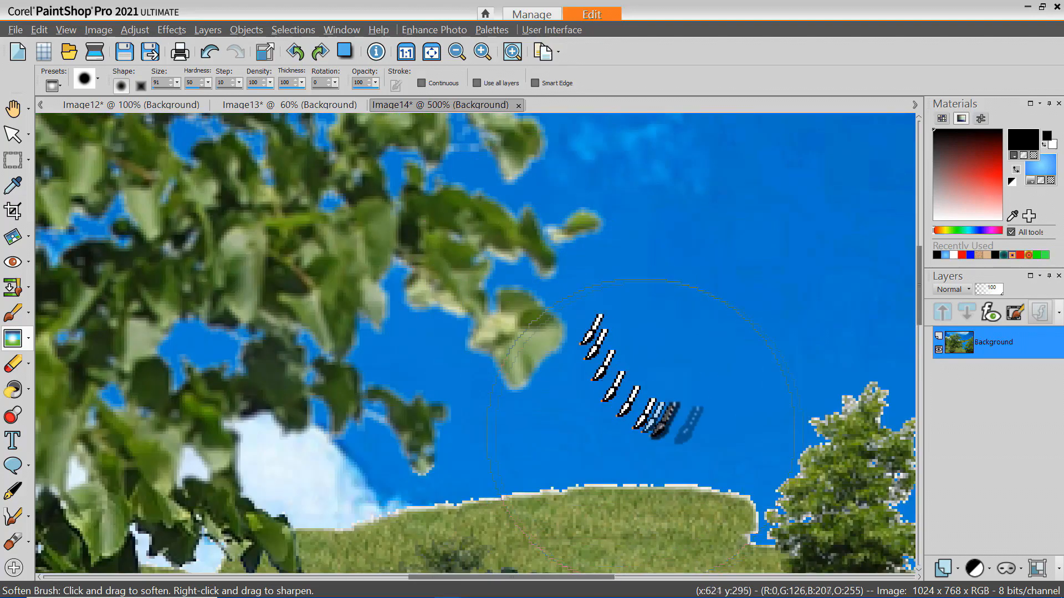
click(784, 449)
mouse_move(784, 450)
mouse_down()
mouse_move(708, 466)
mouse_move(592, 468)
mouse_move(444, 447)
mouse_up()
click(384, 448)
click(293, 458)
scroll(471, 327, down, 6)
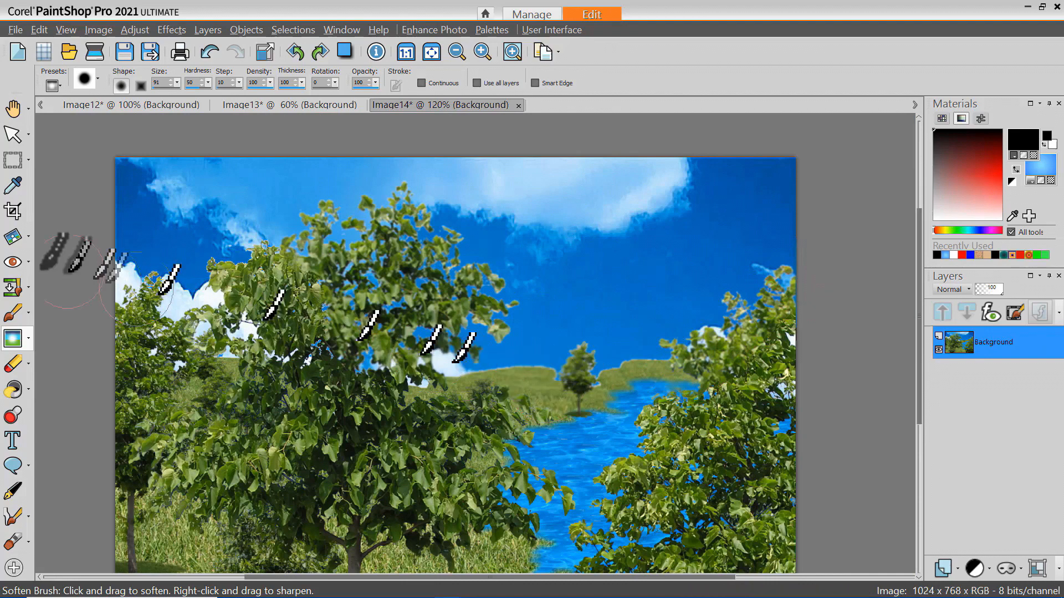
click(262, 253)
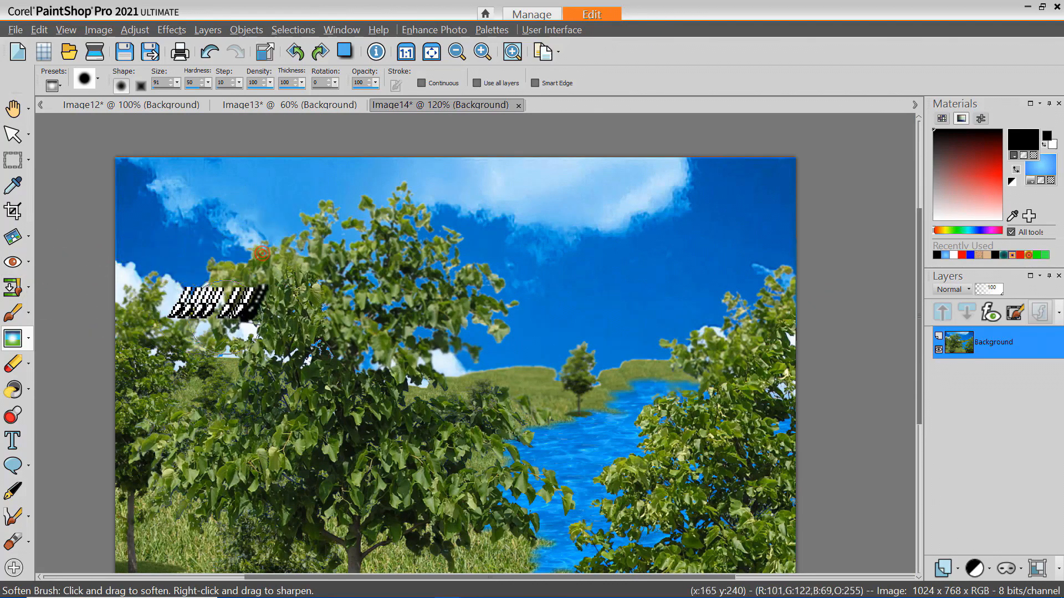
scroll(477, 346, down, 3)
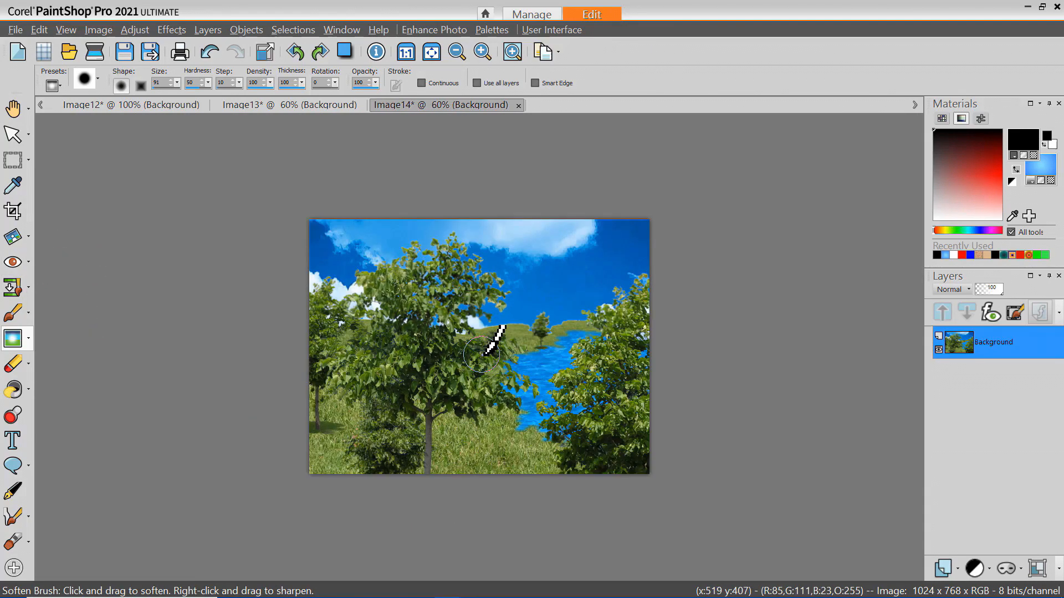
scroll(505, 306, up, 2)
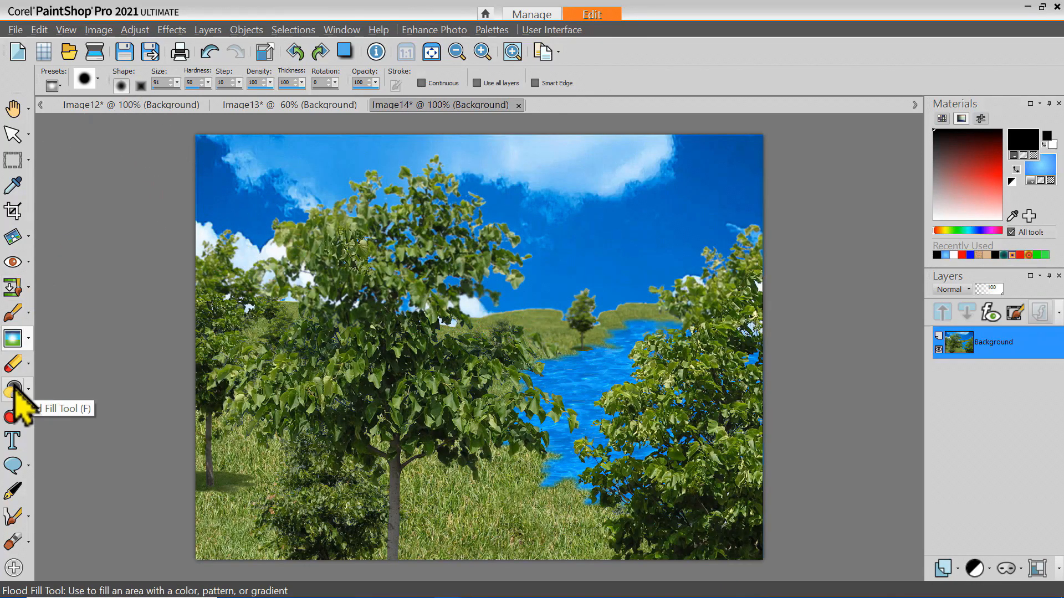
Step: Show the Nature category of tubes available for the Picture Tube tool
click(14, 409)
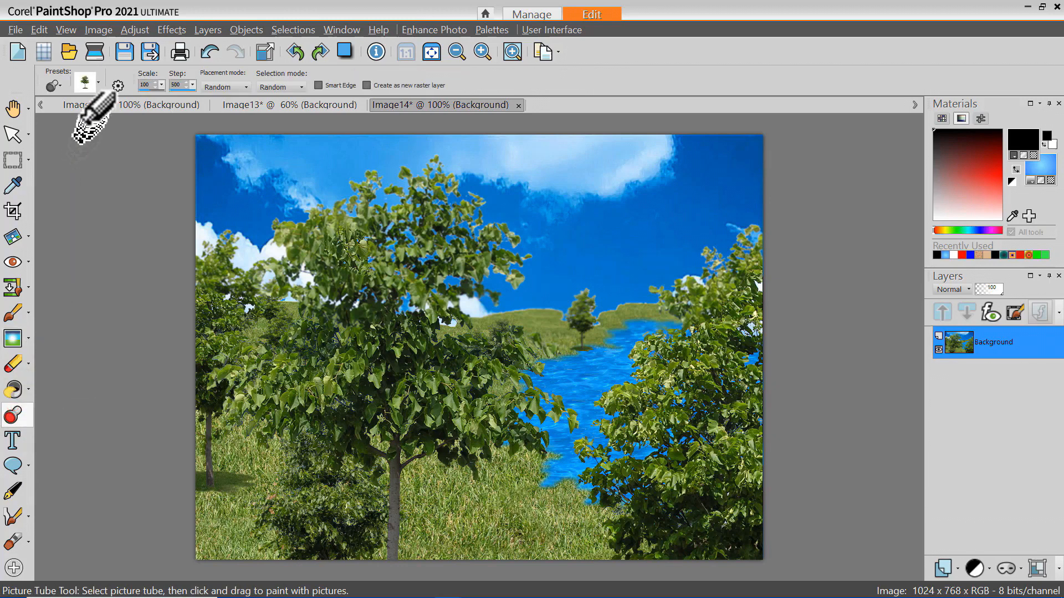
click(84, 82)
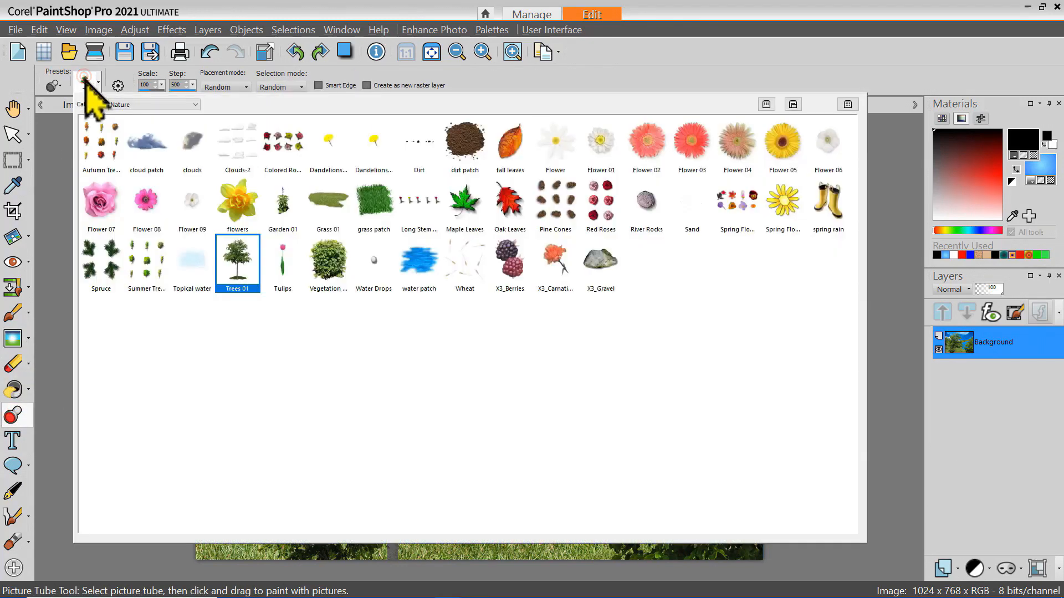
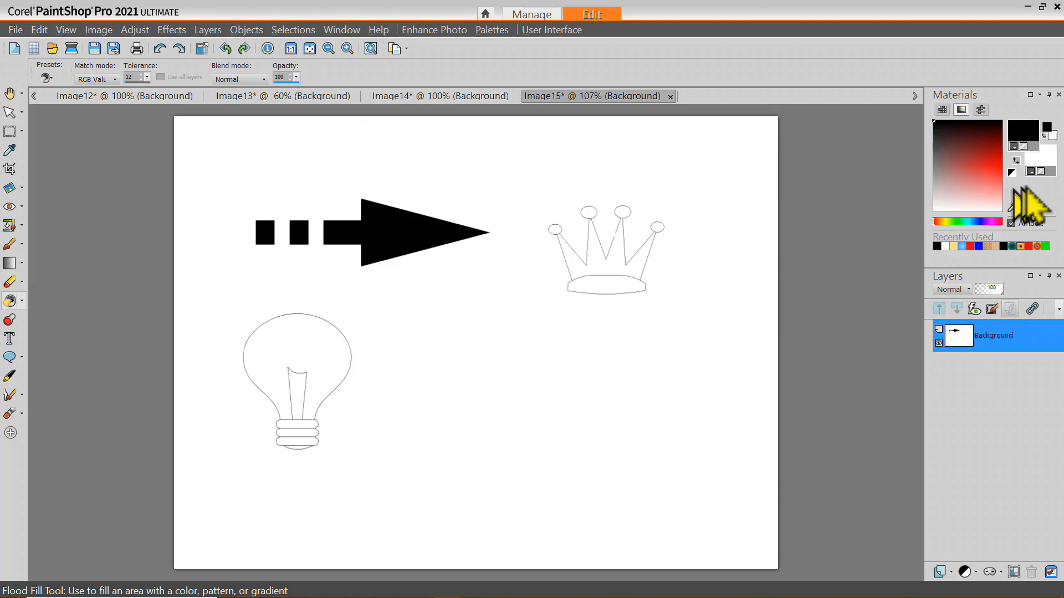
Step: Set the foreground colour to blue and the background colour to green from the recent materials
right_click(1031, 129)
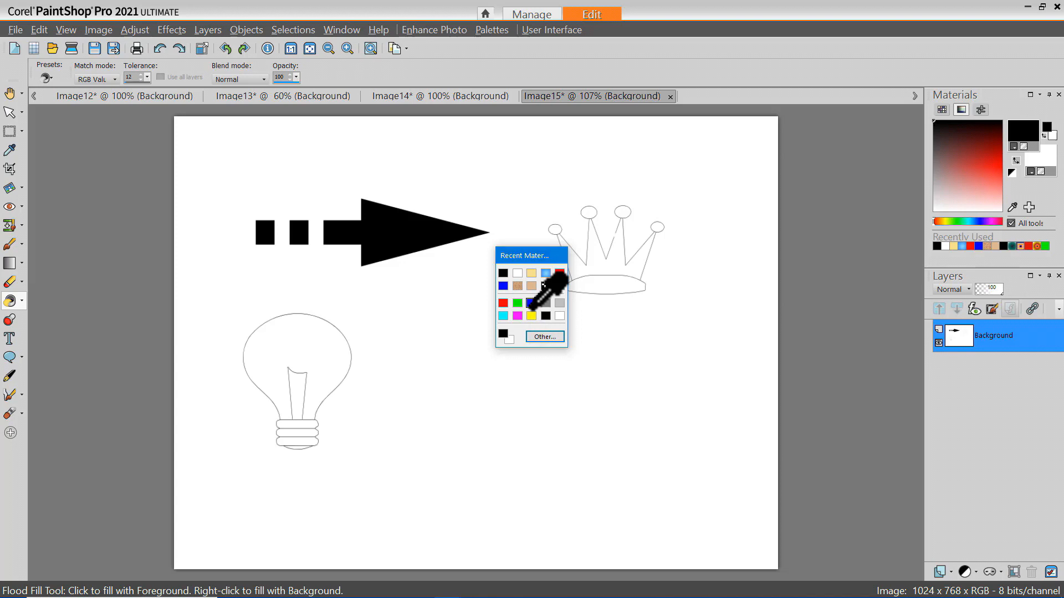
click(530, 303)
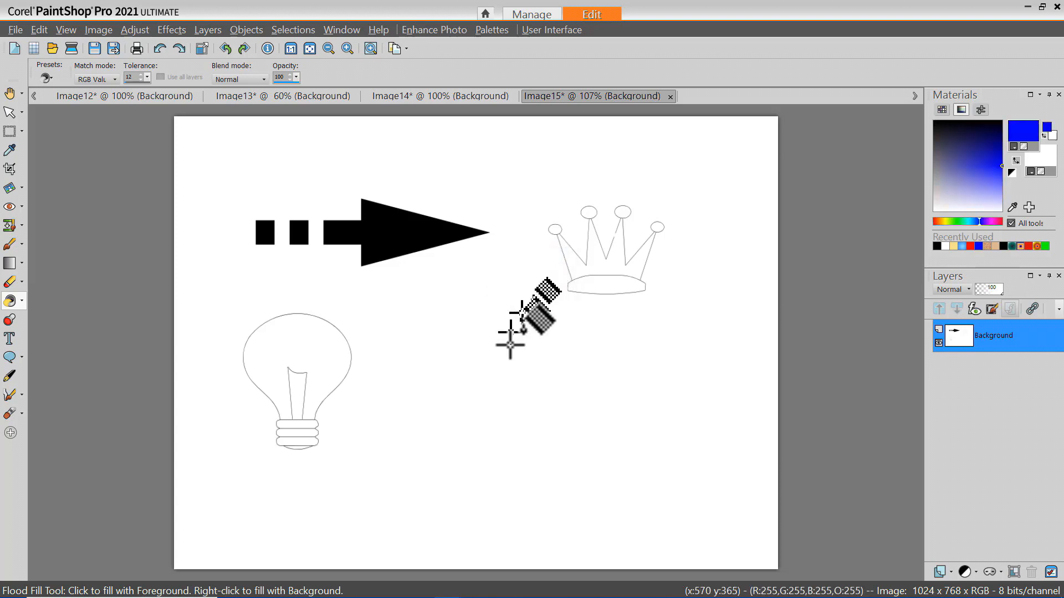
right_click(1049, 152)
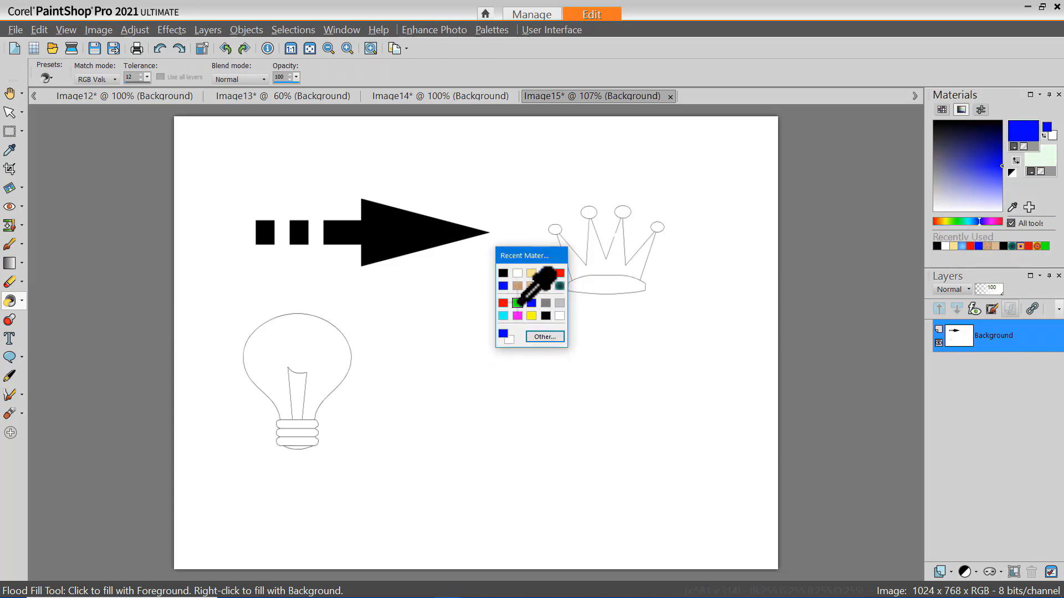
click(517, 303)
Step: Try flood filling the white area around the arrow, crown and light bulb with blue, and undo the fill
click(550, 360)
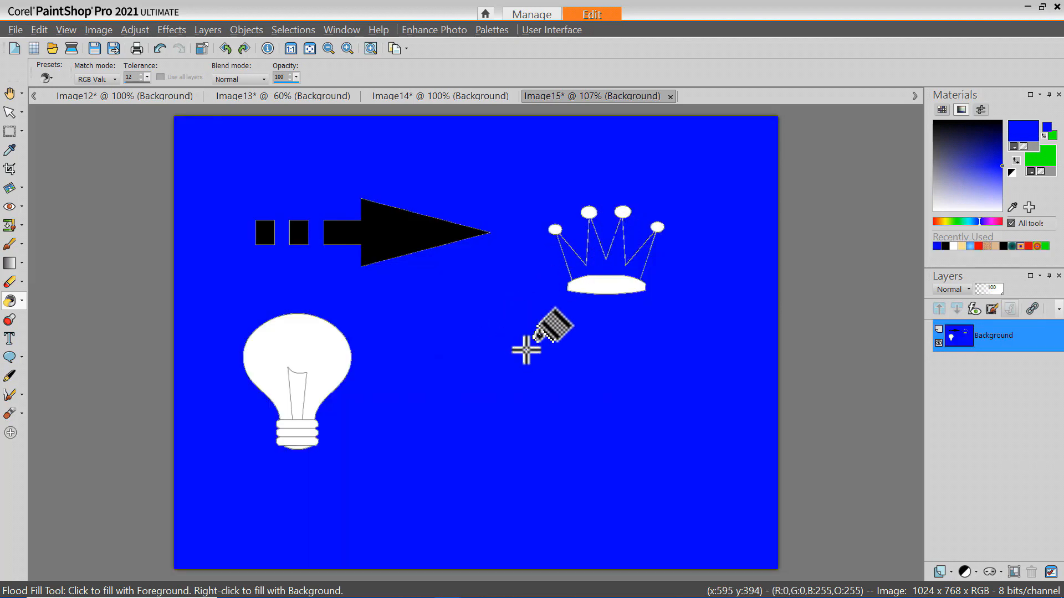
mouse_move(526, 350)
key(ctrl+z)
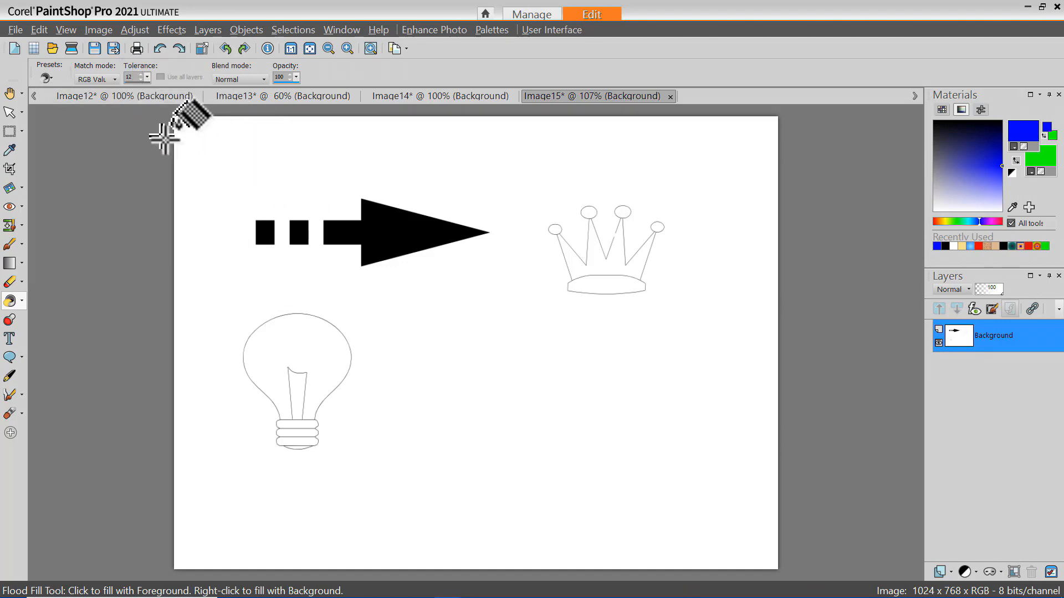
Step: Try flood filling the crown's body with blue at tolerance 12, and undo the fill
scroll(614, 244, up, 2)
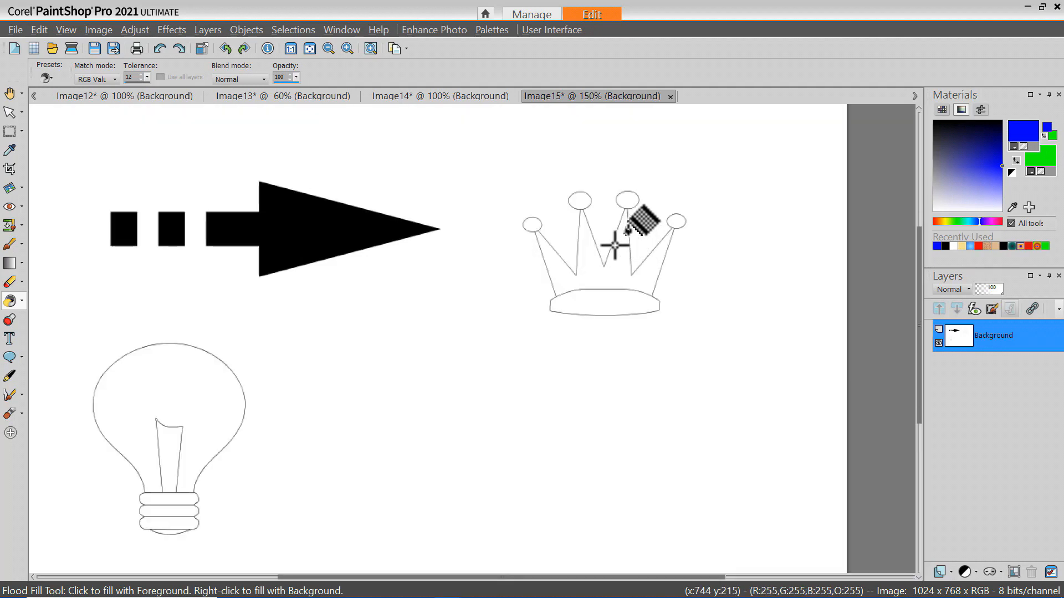
scroll(619, 245, up, 2)
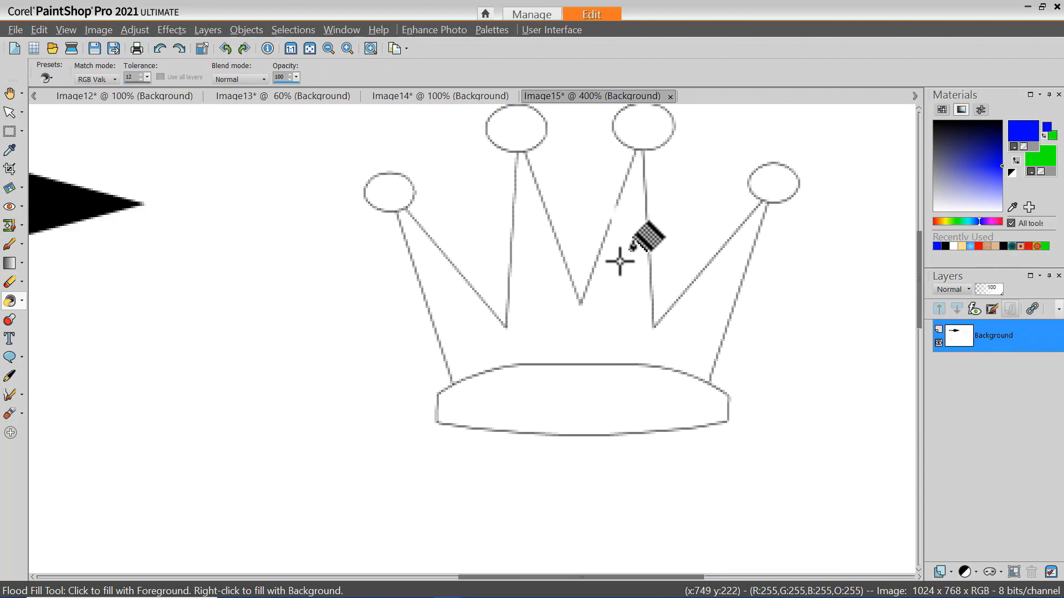
click(619, 262)
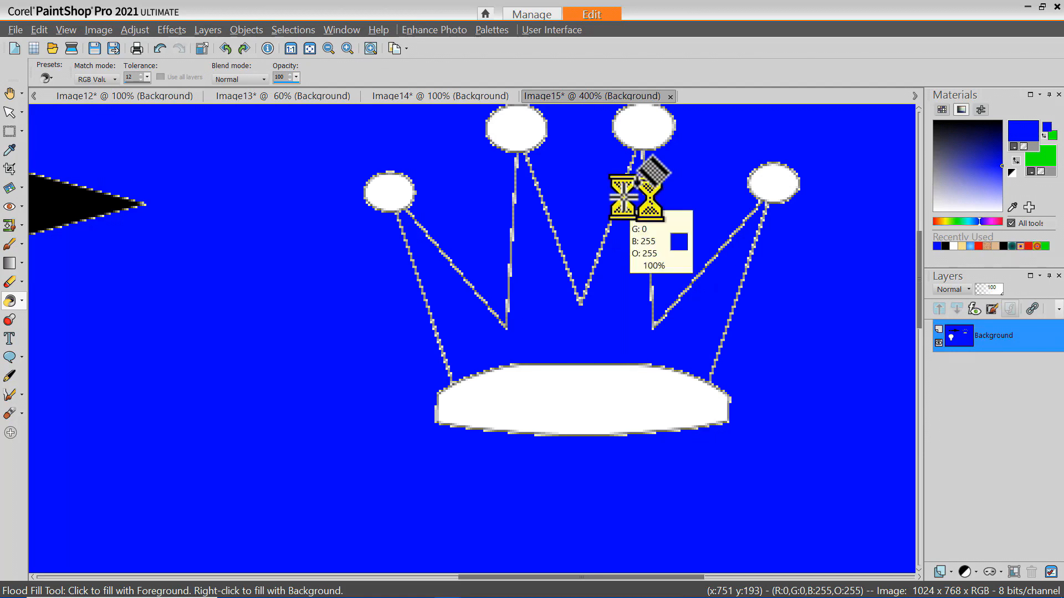
key(ctrl+z)
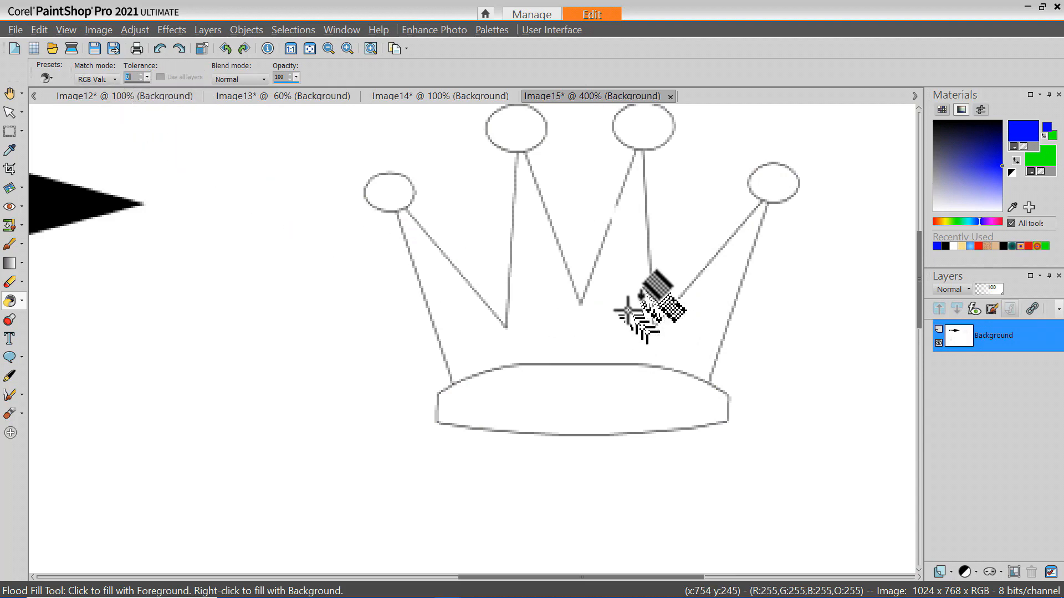
Step: Set the Flood Fill tolerance to 0, try filling the crown's body with blue, and undo the fill
click(628, 312)
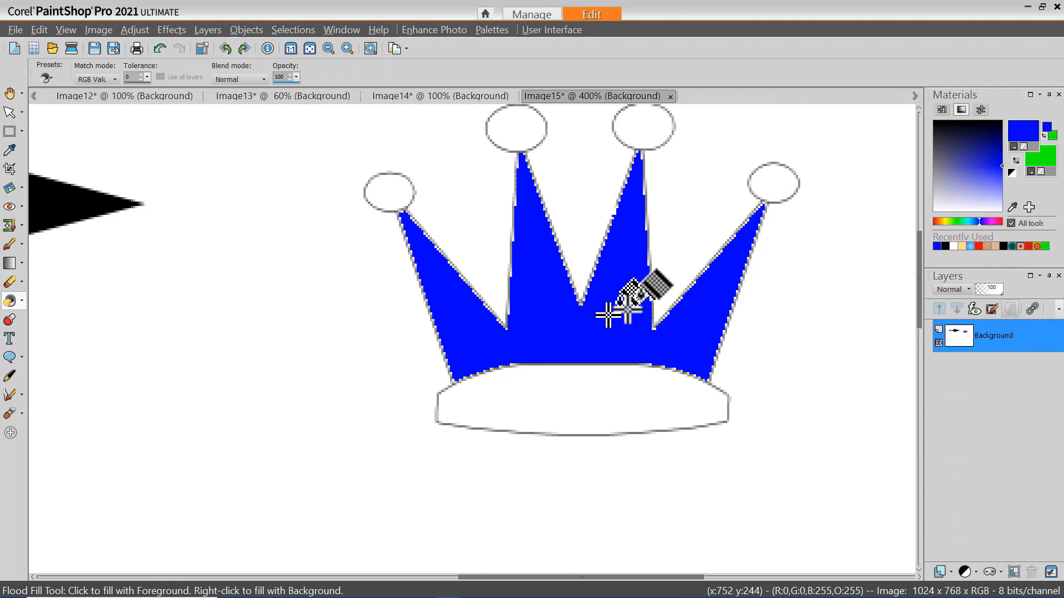
key(ctrl+z)
Step: Close the gap in the crown's outline with a black Paint Brush at size 1
scroll(632, 229, up, 2)
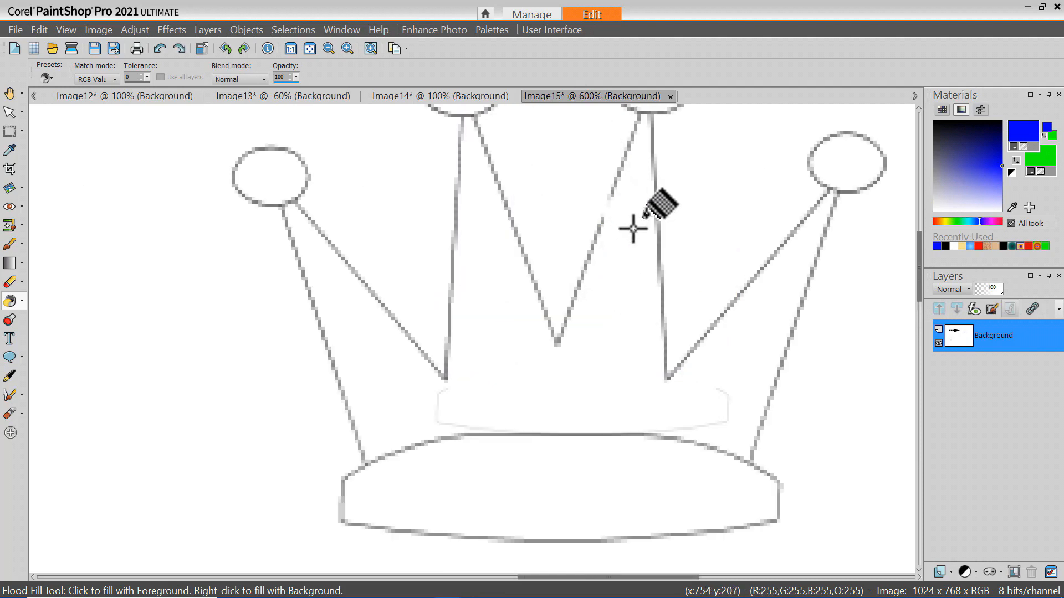
scroll(633, 229, up, 2)
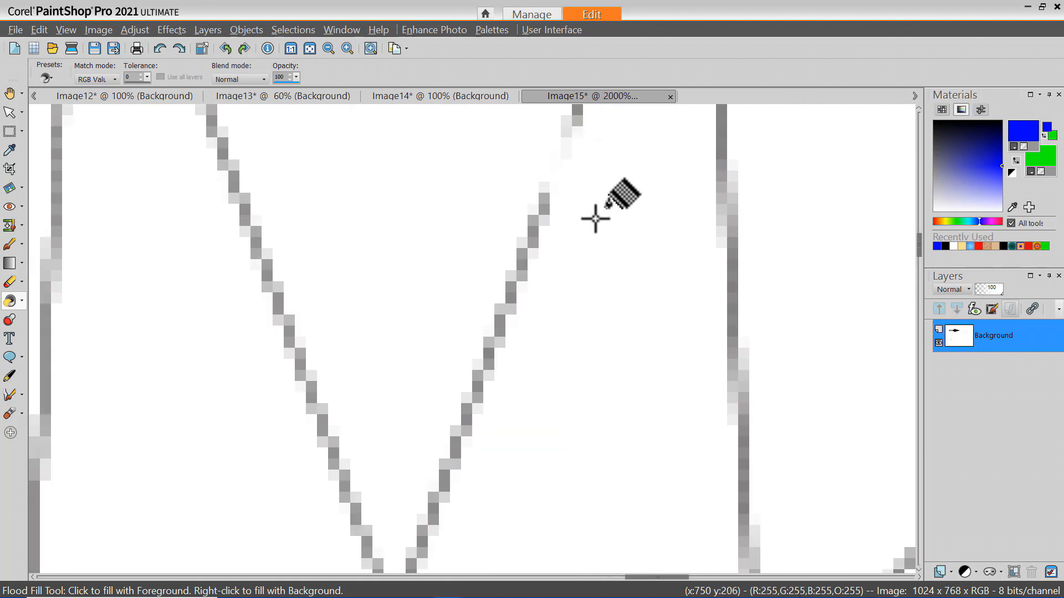
scroll(595, 219, down, 2)
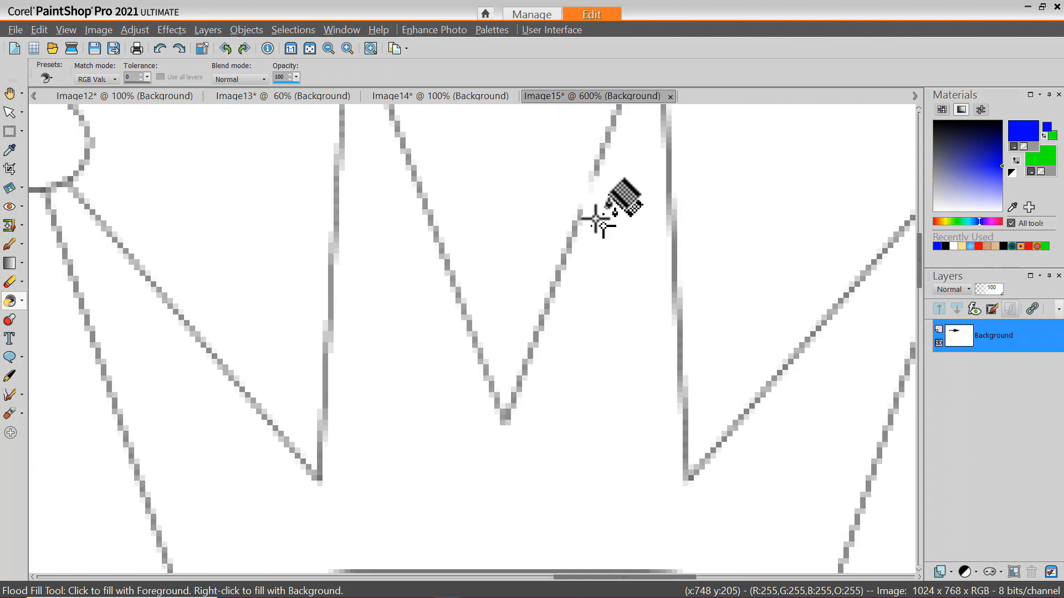
scroll(596, 219, up, 3)
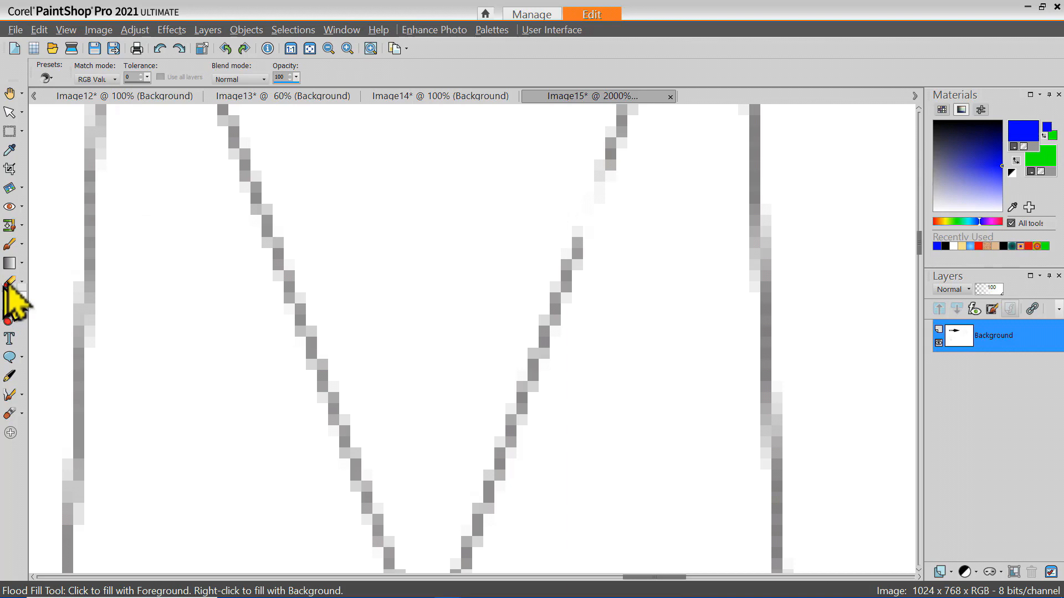
click(13, 251)
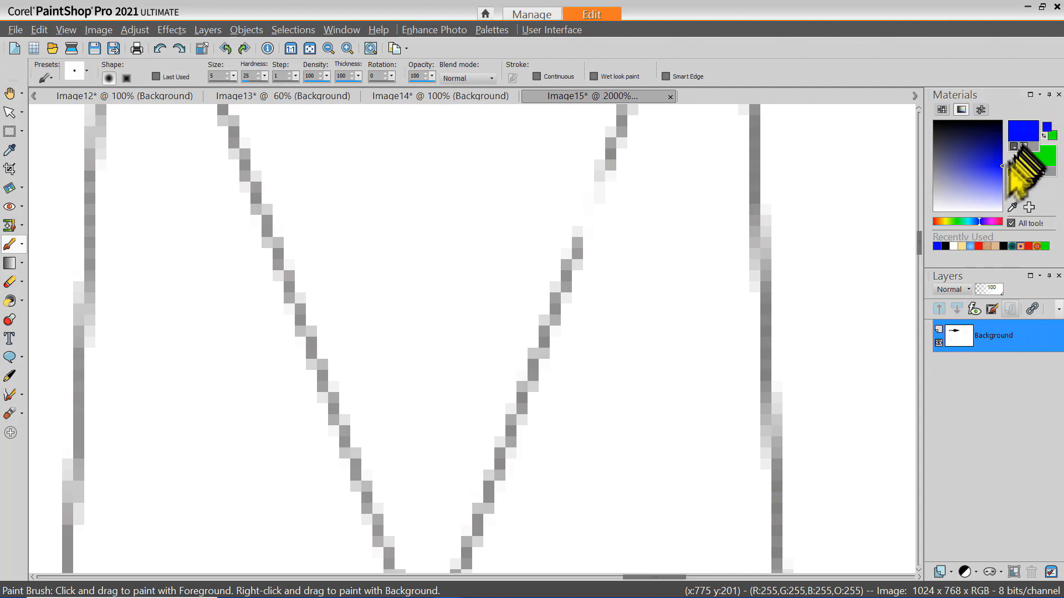
click(1012, 172)
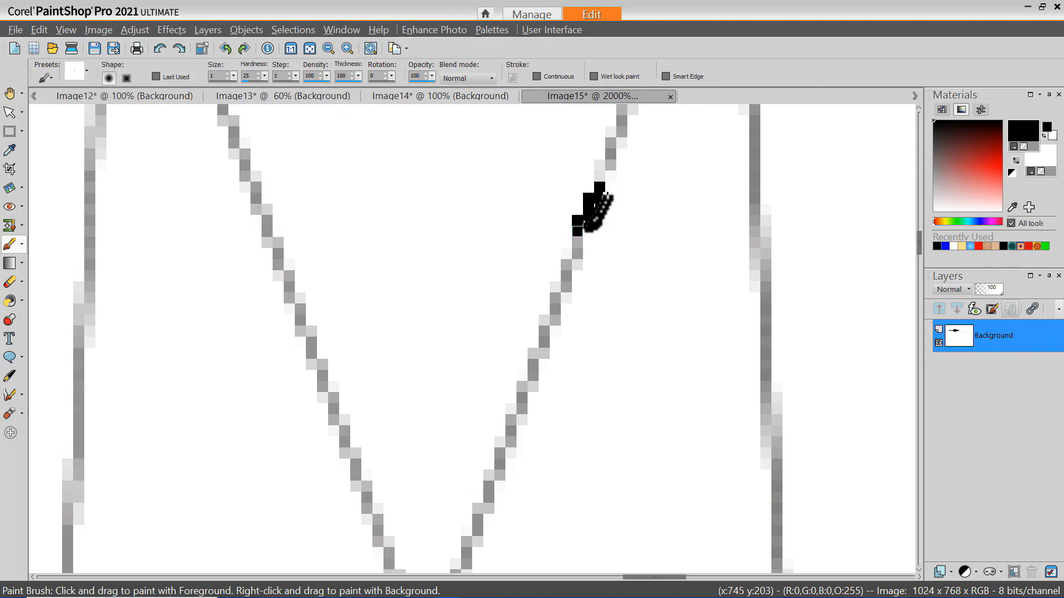
click(575, 244)
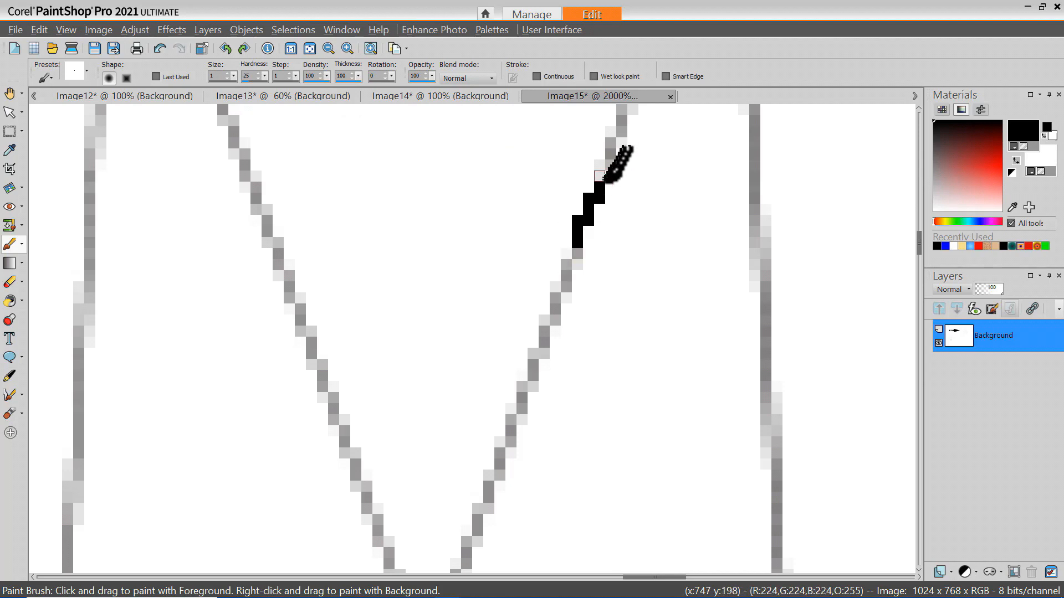
Step: Flood fill the crown's spiked body with golden yellow from the recently used colours
scroll(621, 166, down, 5)
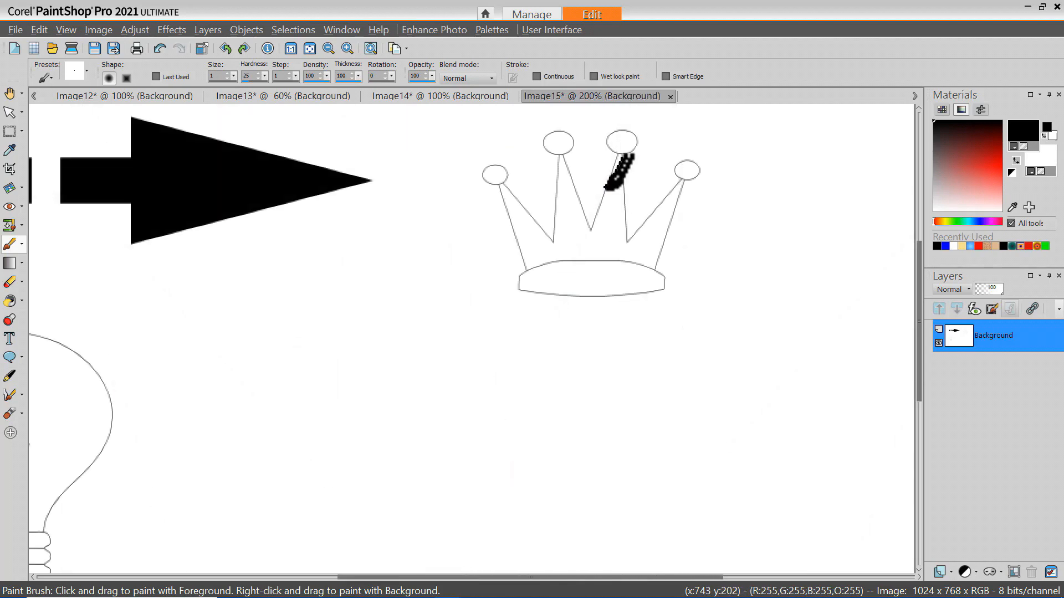
scroll(605, 189, up, 2)
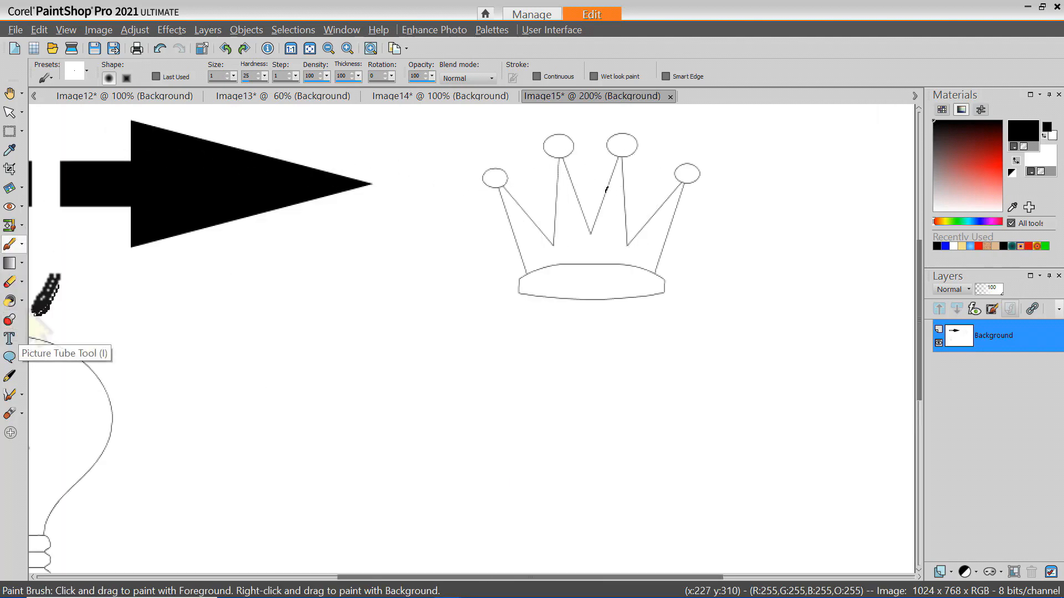
click(10, 301)
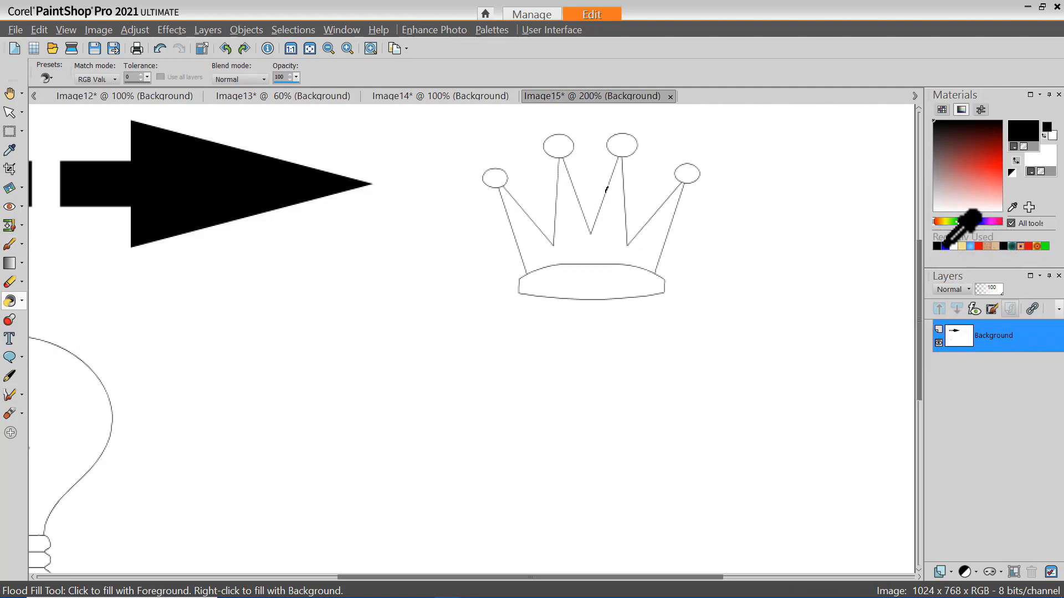
click(946, 245)
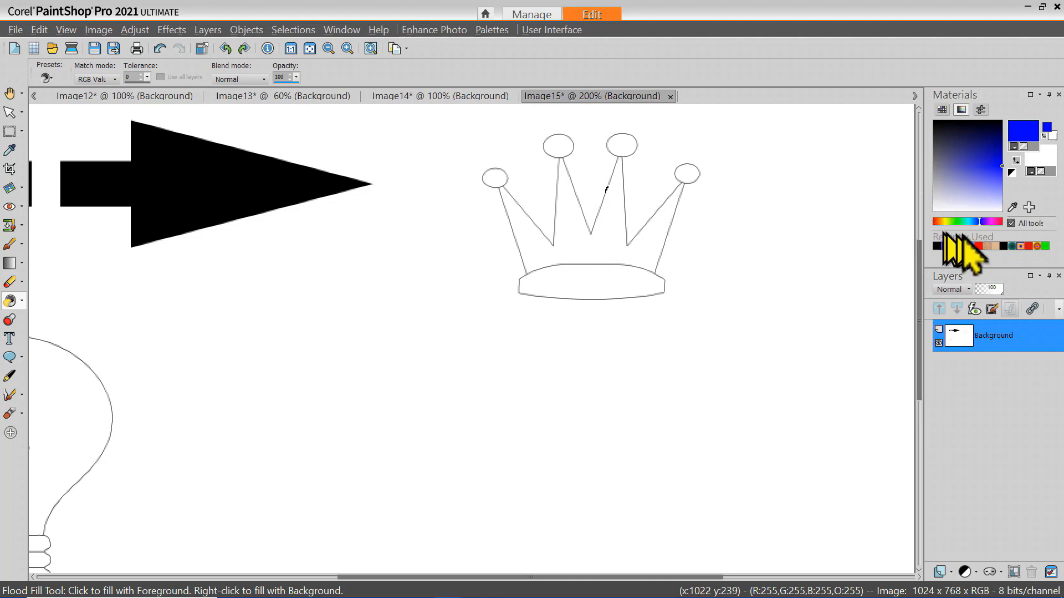
click(962, 245)
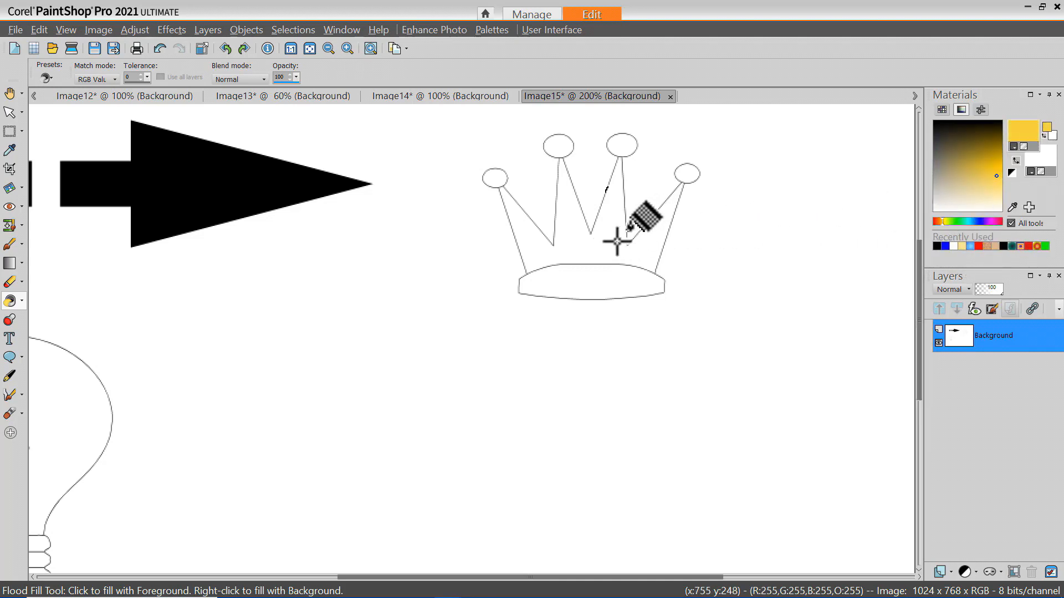
click(597, 247)
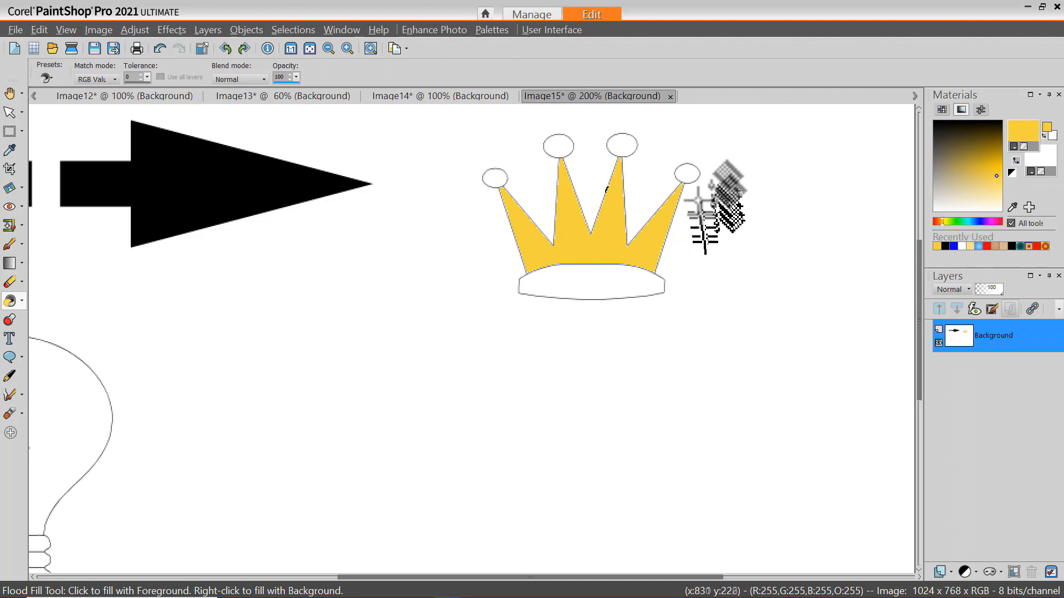
Step: Flood fill the four circles on the crown's tips with the same golden yellow
click(689, 170)
click(619, 147)
click(558, 145)
click(494, 178)
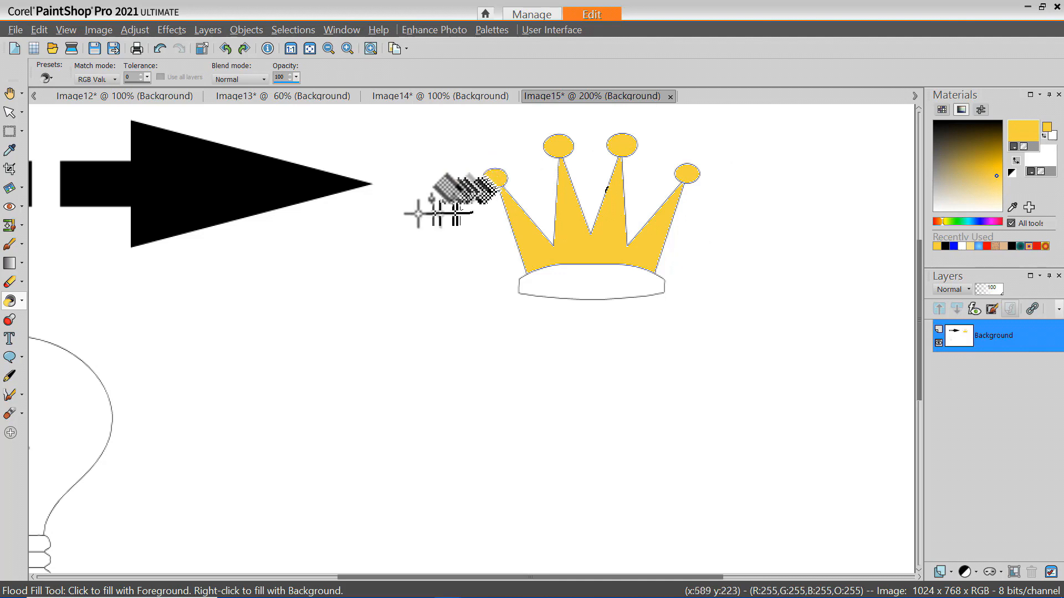
Step: Set the foreground material to the golden yellow-to-white foreground-background gradient in a circular style
scroll(432, 209, down, 4)
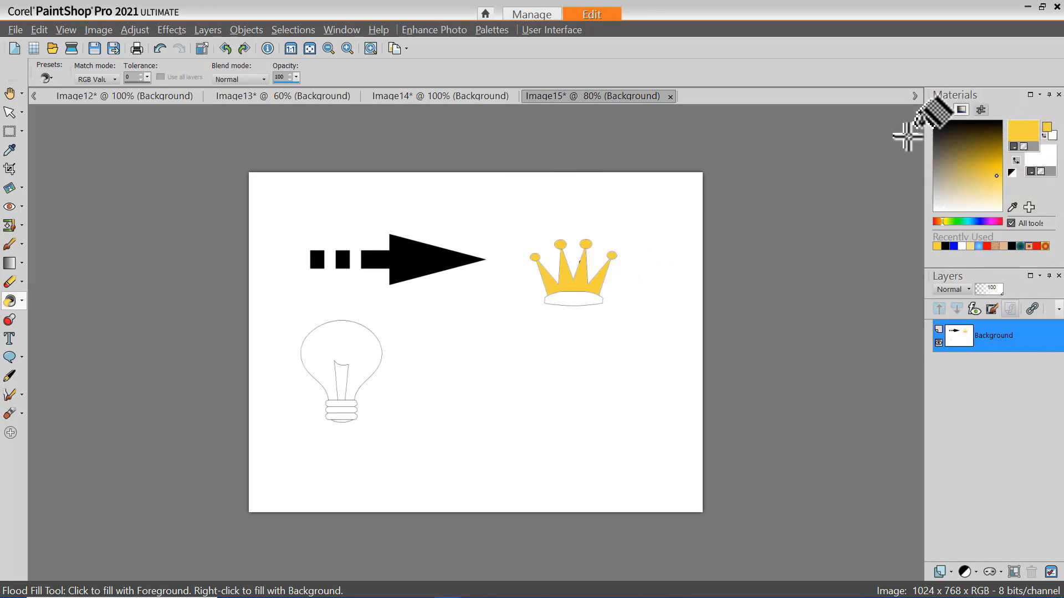
click(1023, 133)
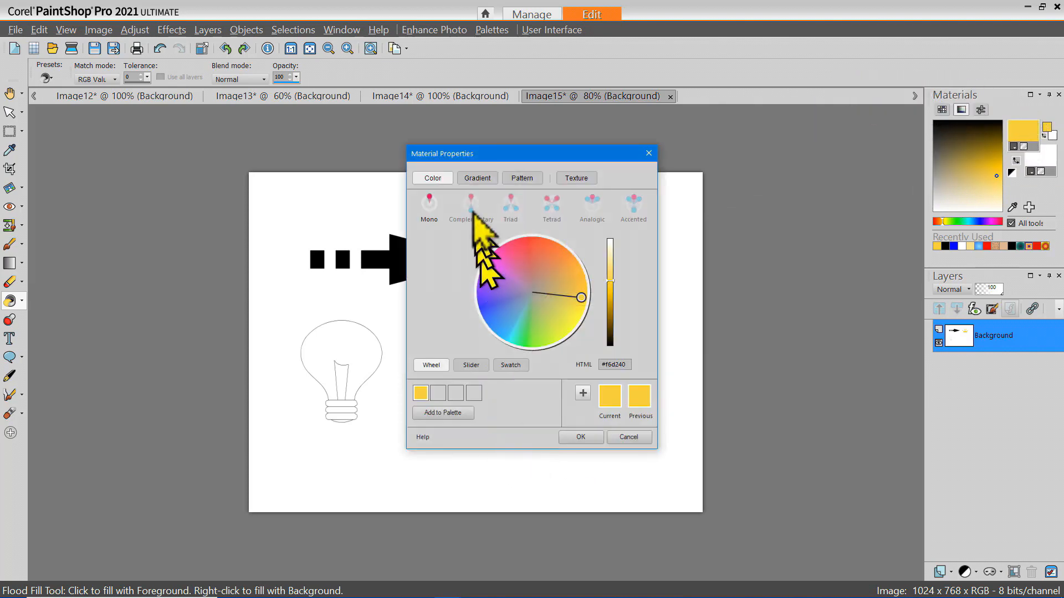
click(475, 178)
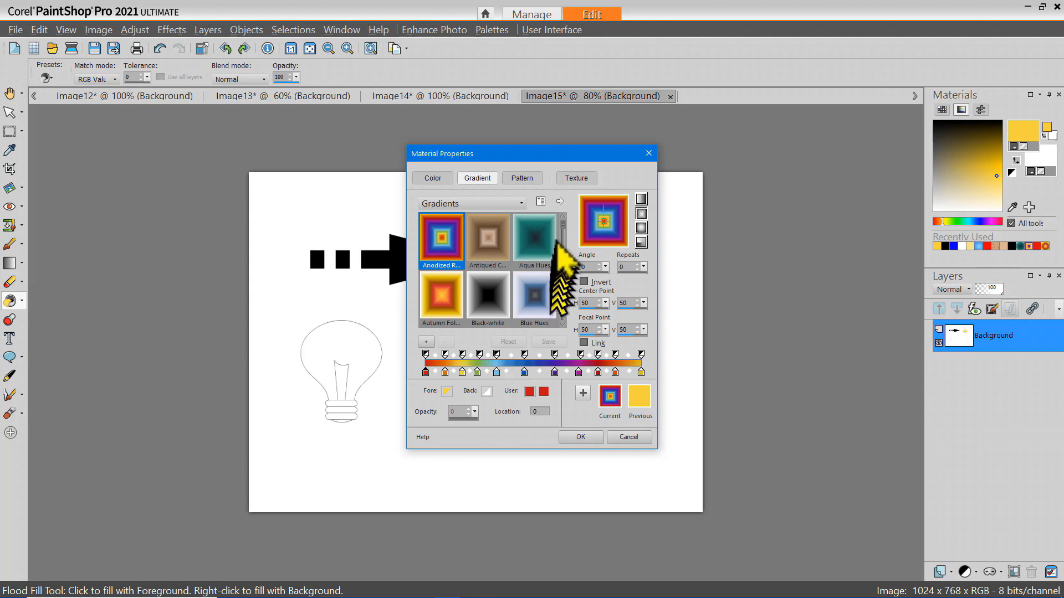
click(641, 228)
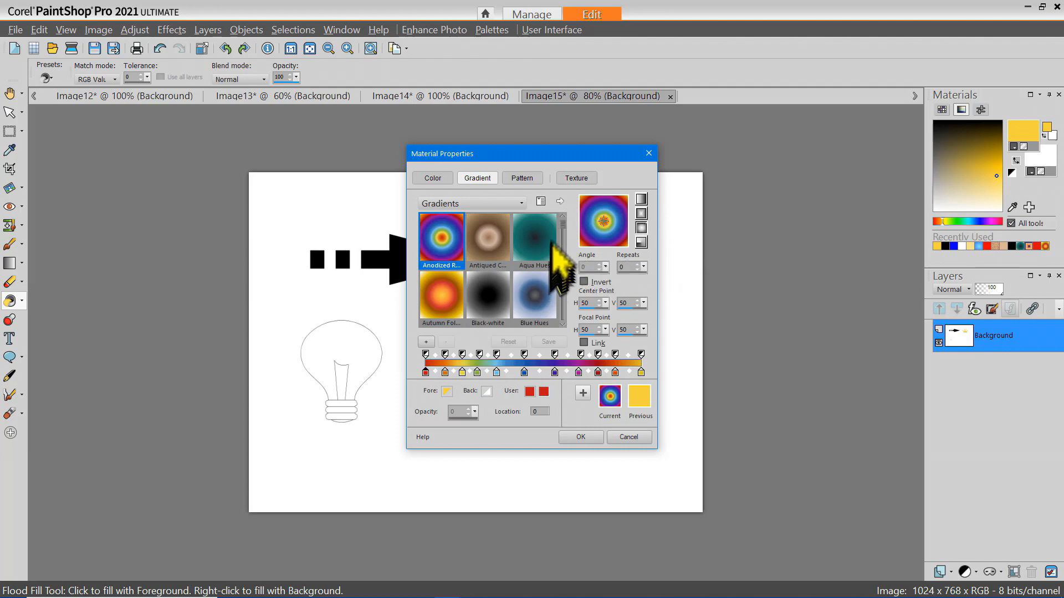
scroll(563, 233, down, 5)
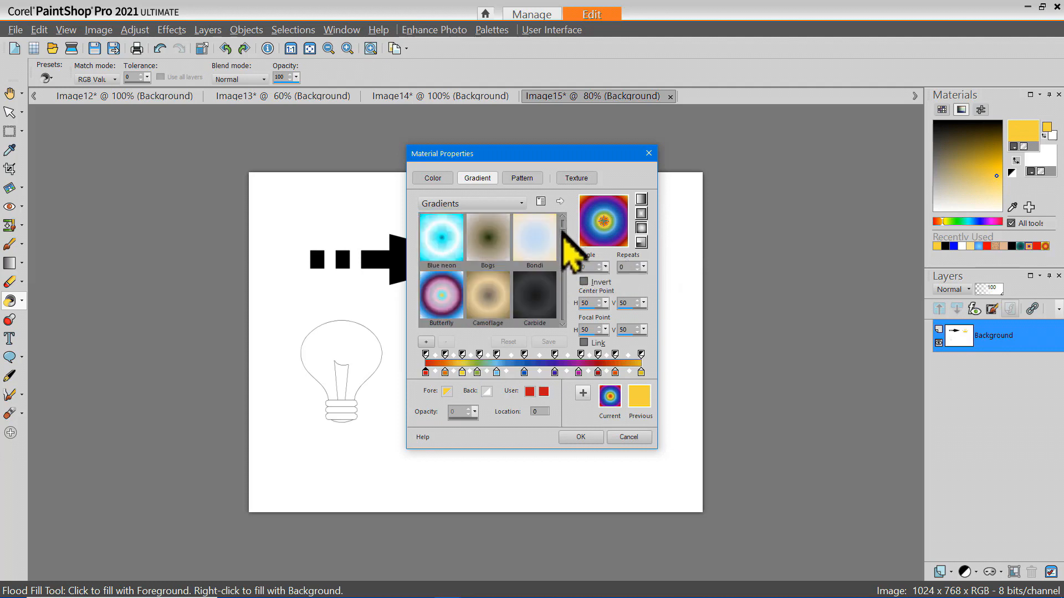
scroll(563, 244, down, 3)
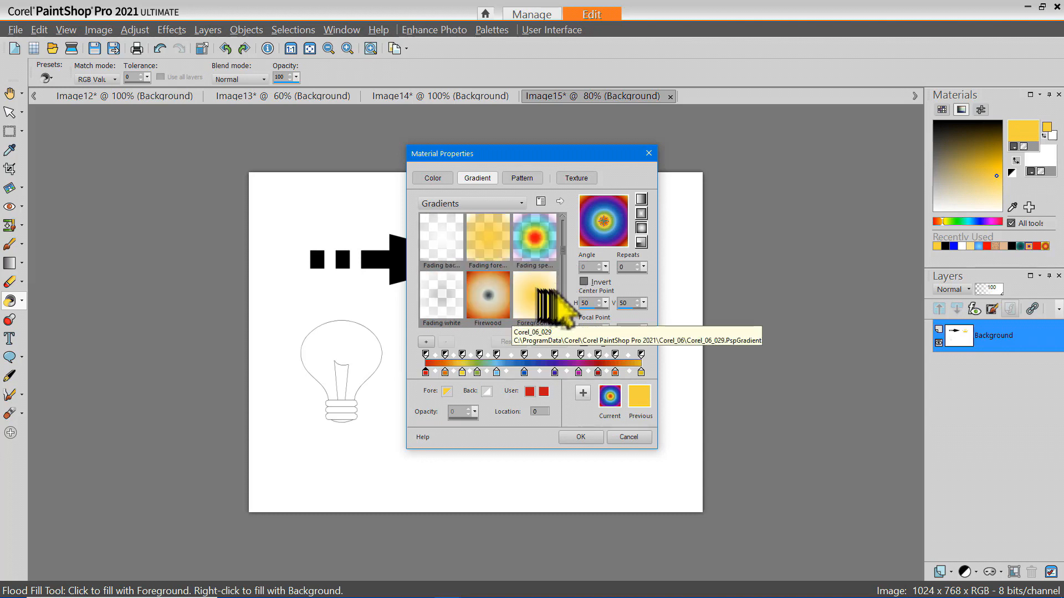
click(538, 288)
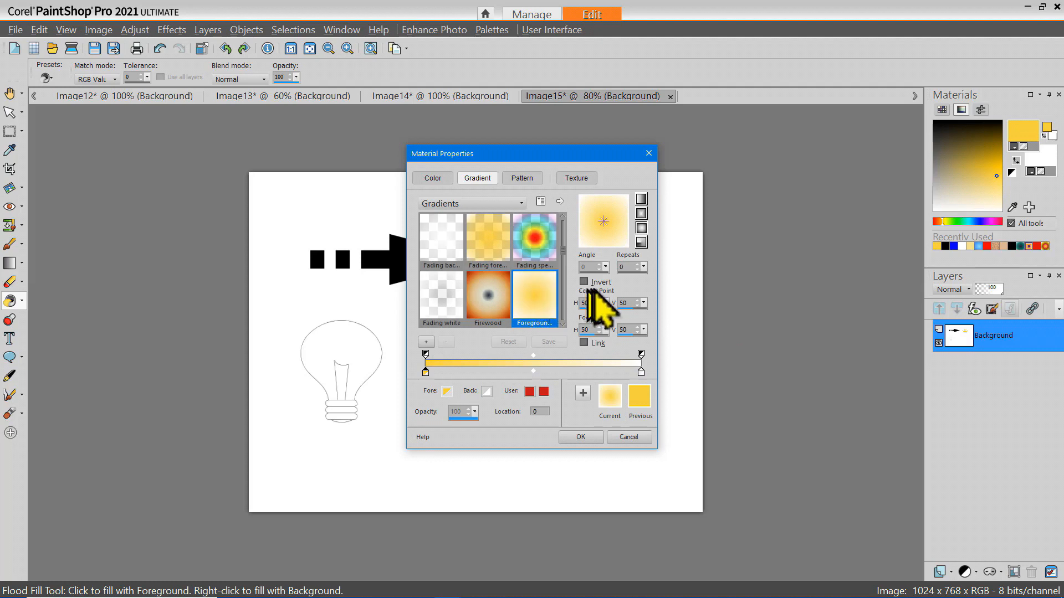
click(579, 440)
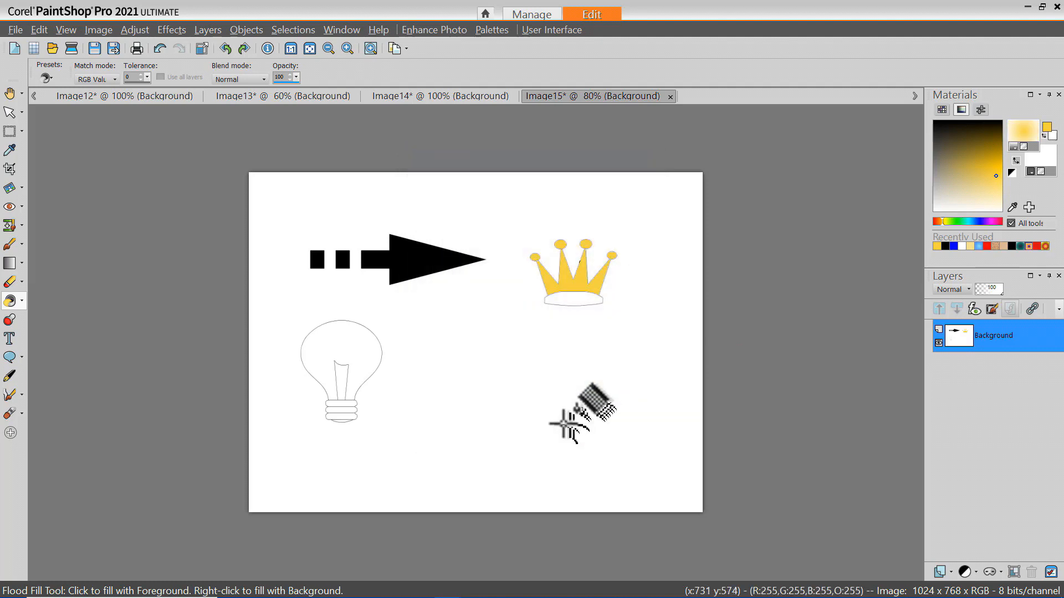
Step: Flood fill the light bulb's glass and the crown's spiked body with the golden yellow-to-white circular gradient
click(344, 349)
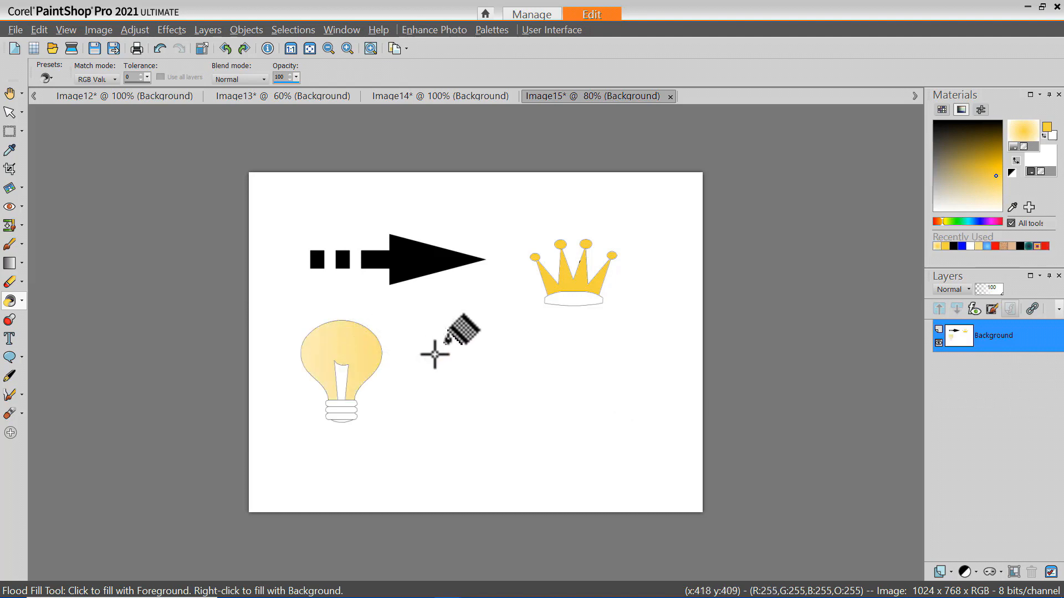
click(578, 284)
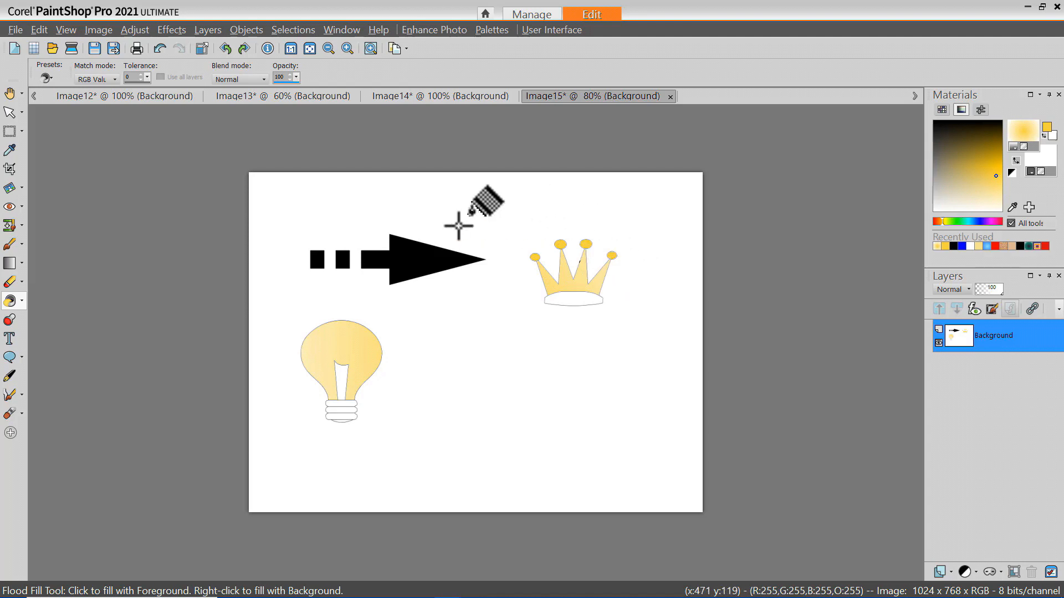
Step: Try the Fish pattern as the foreground material by flood filling the white background, and undo the fill
click(1021, 134)
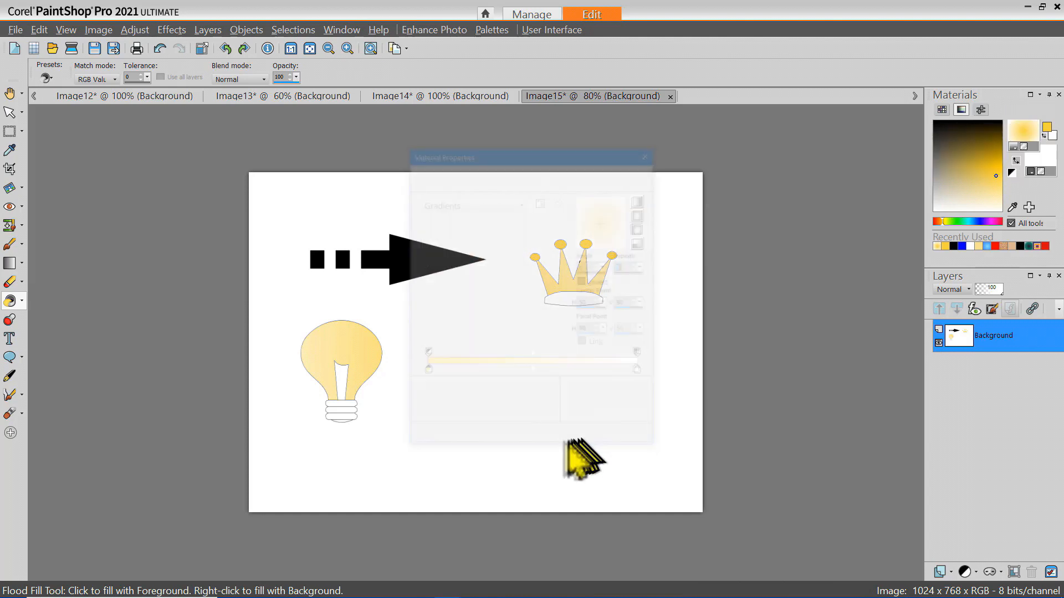
click(521, 178)
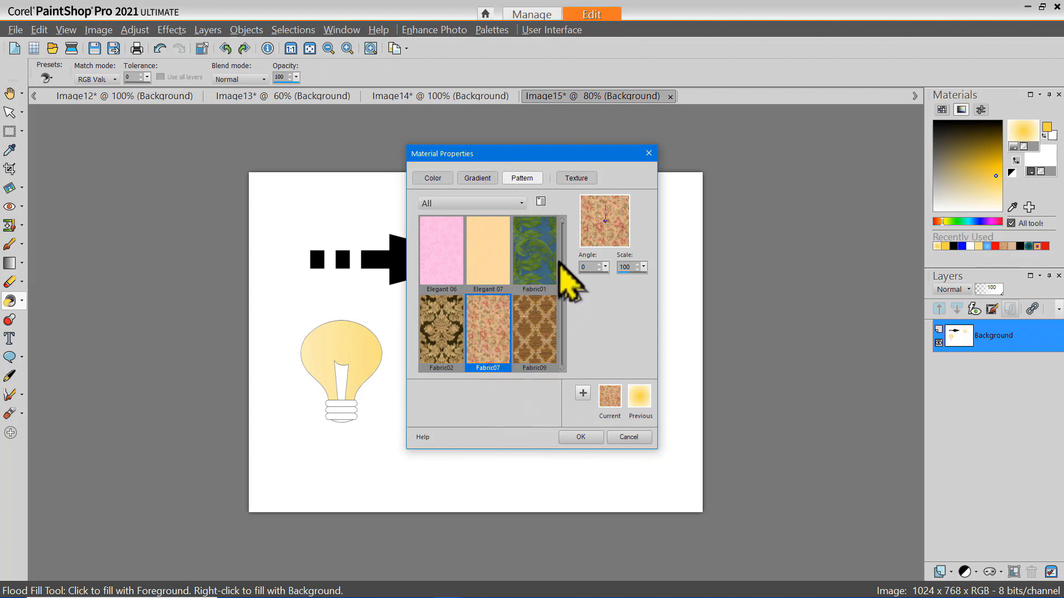
drag(562, 270, 562, 274)
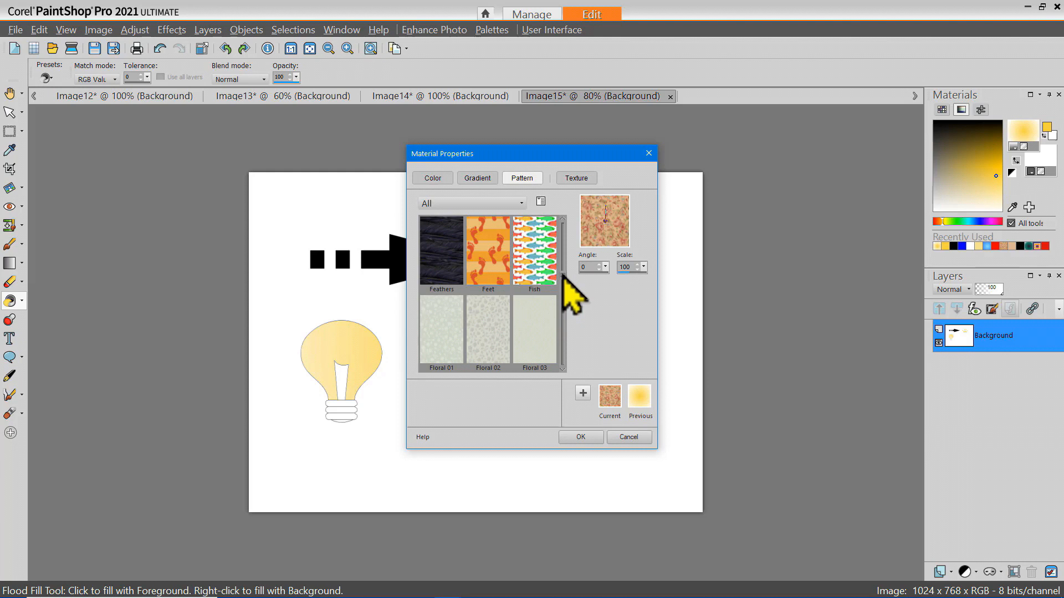
click(531, 252)
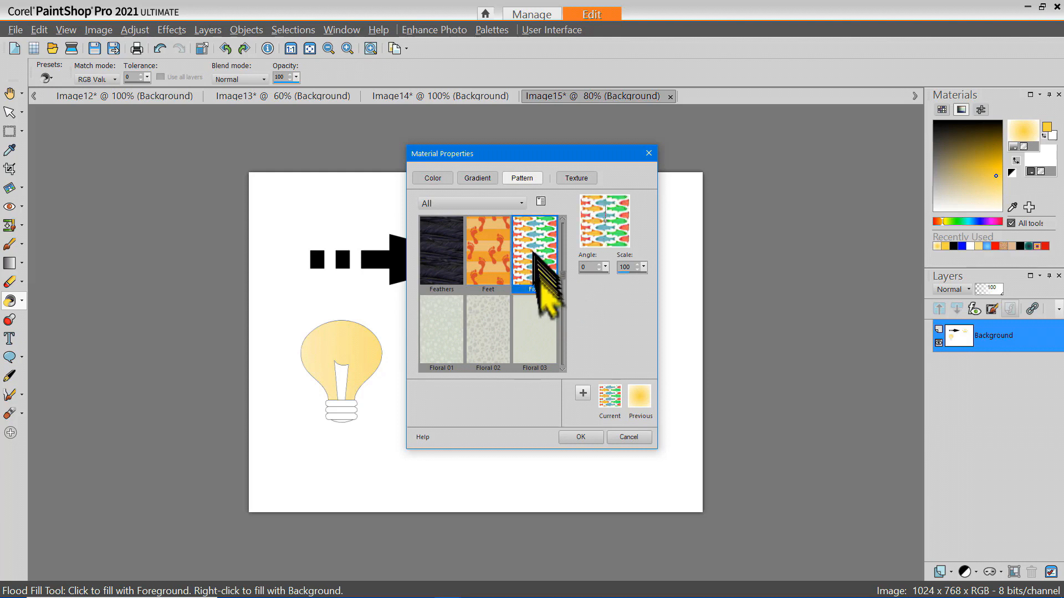
click(581, 437)
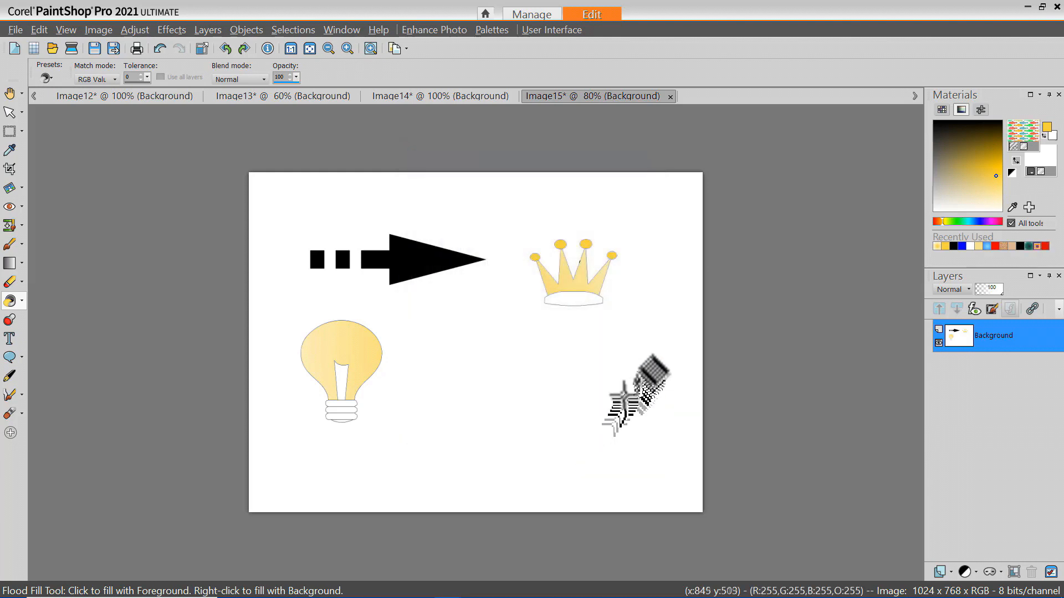
click(486, 232)
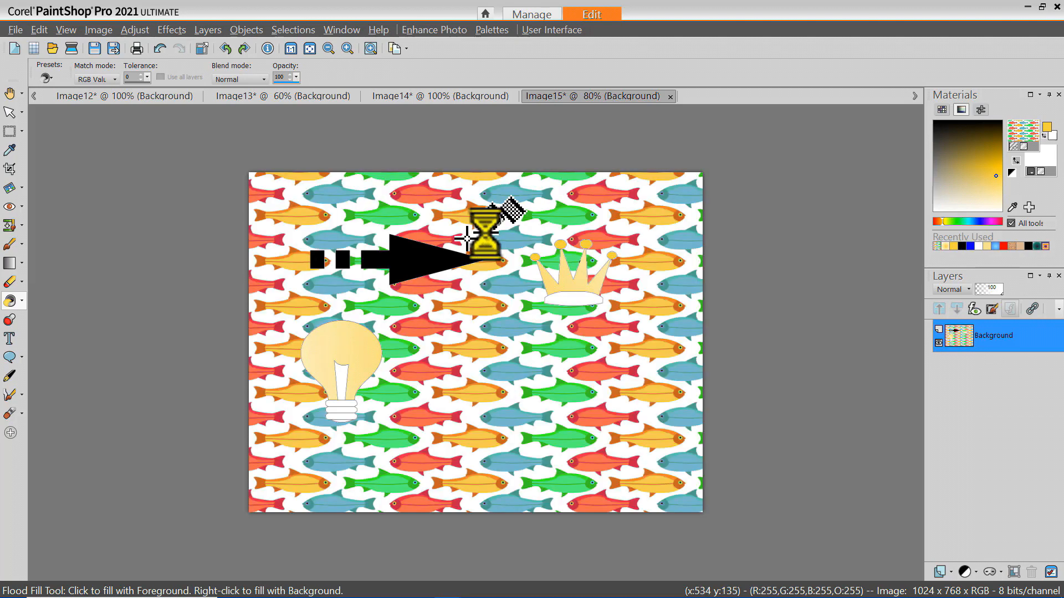
key(ctrl+z)
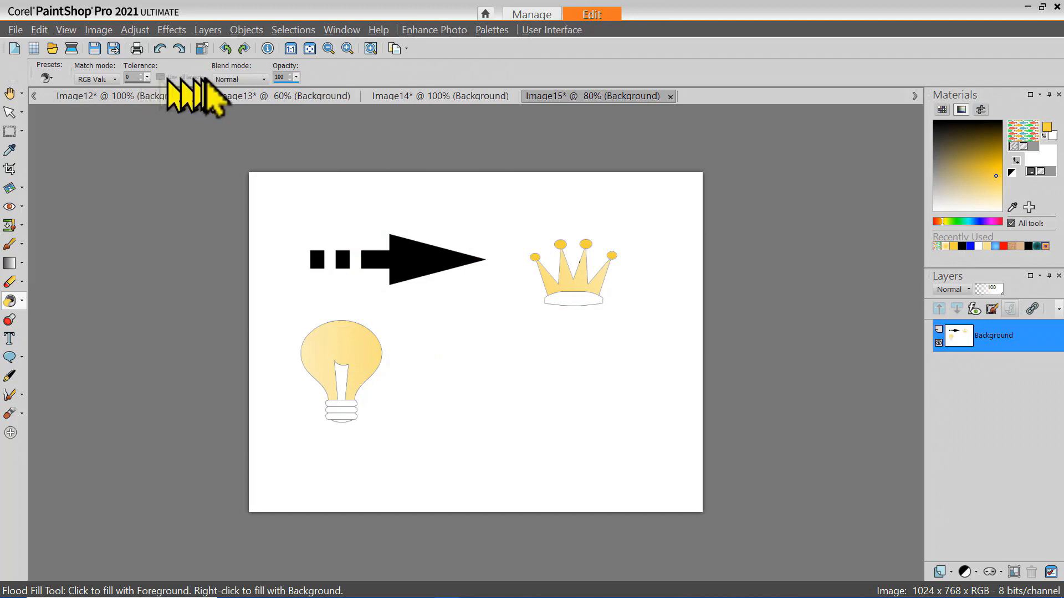
Step: Try the Fish pattern at a scale of 12 as a fill for the white background, and undo the fill
click(1020, 138)
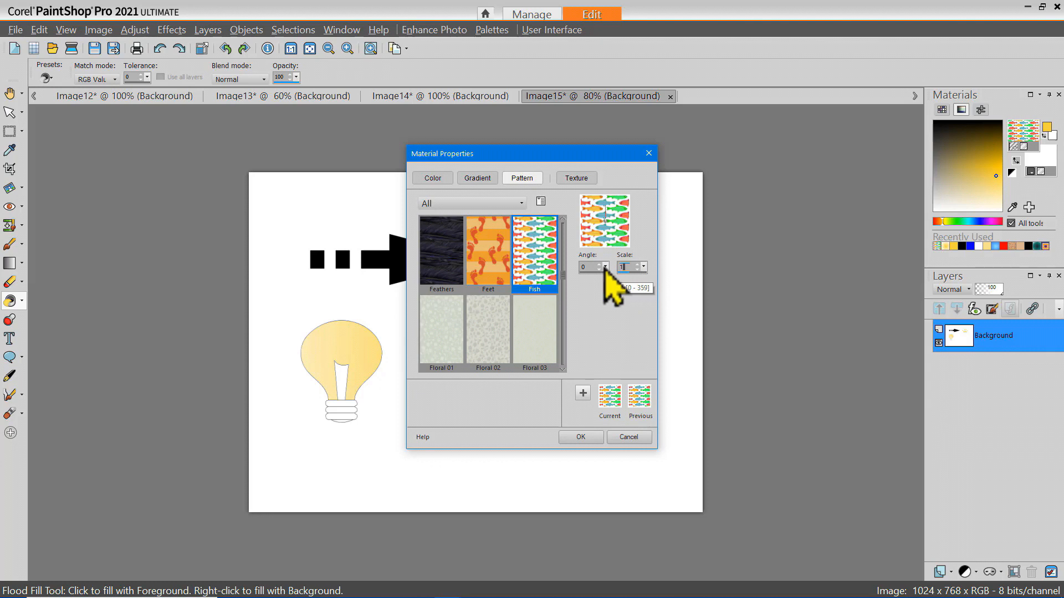
text(2)
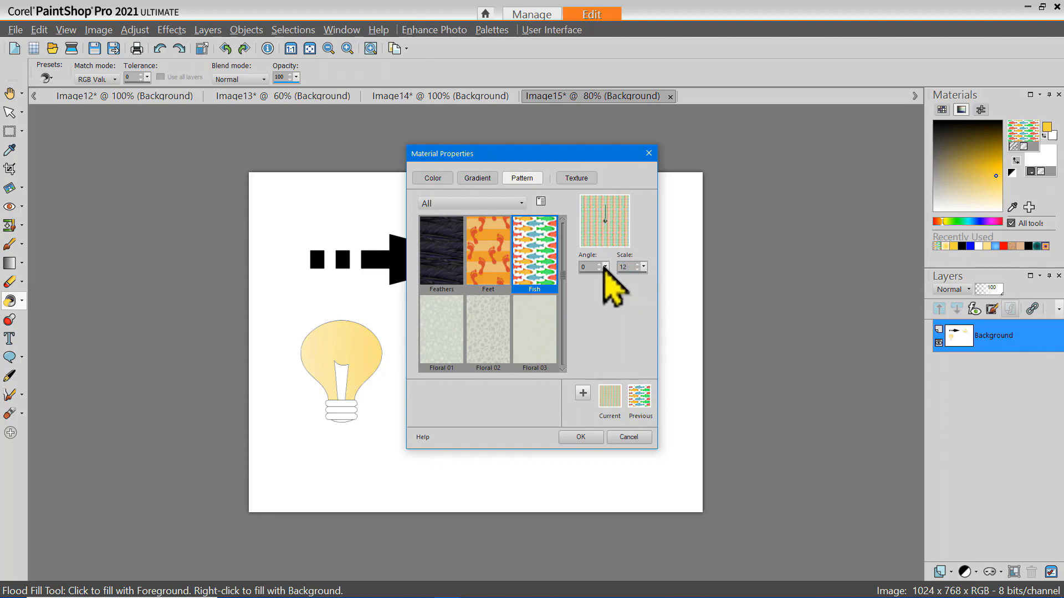
click(578, 436)
click(502, 352)
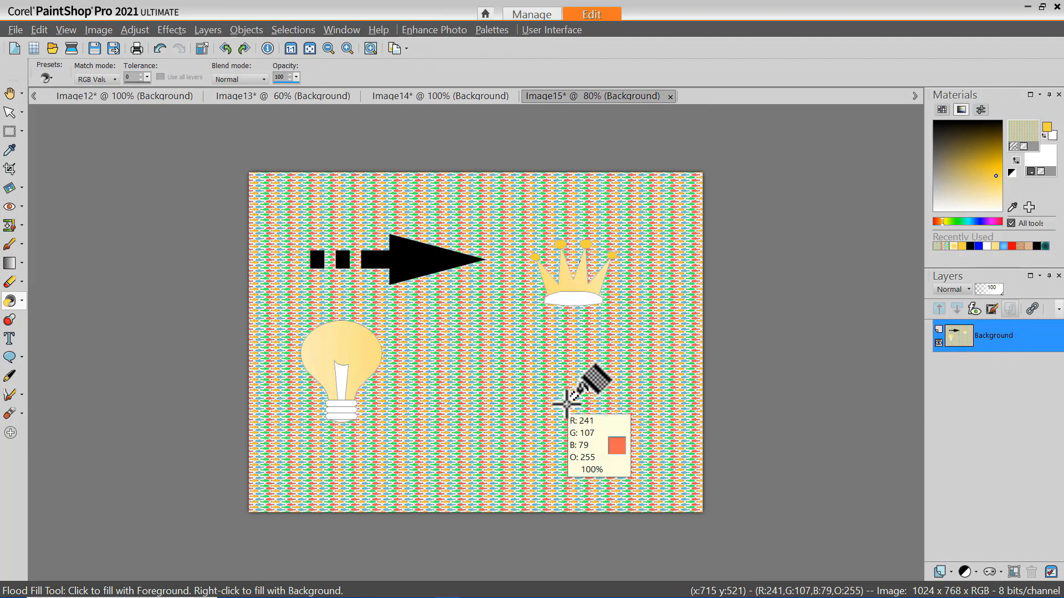
key(ctrl+z)
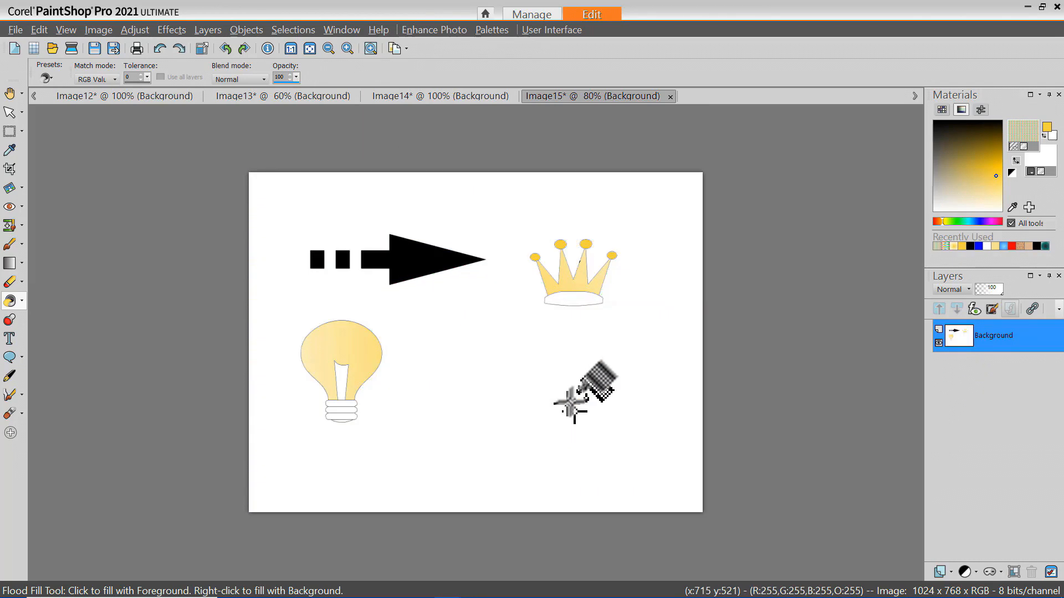
Step: Set the foreground material to the Feet pattern at angle 32 and scale 39, and flood fill the white background with it
click(1023, 132)
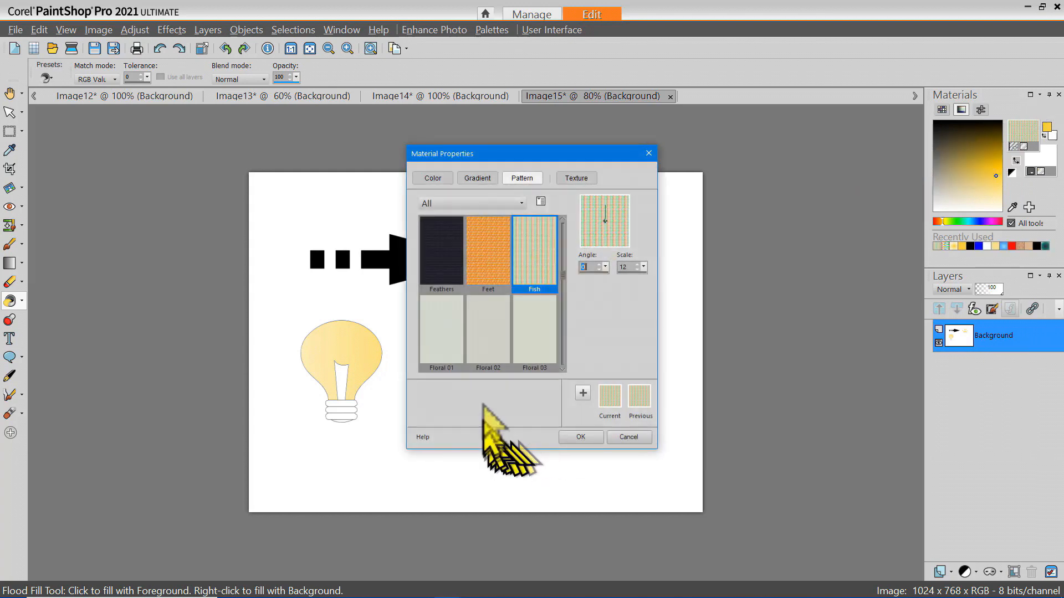
drag(605, 267, 610, 267)
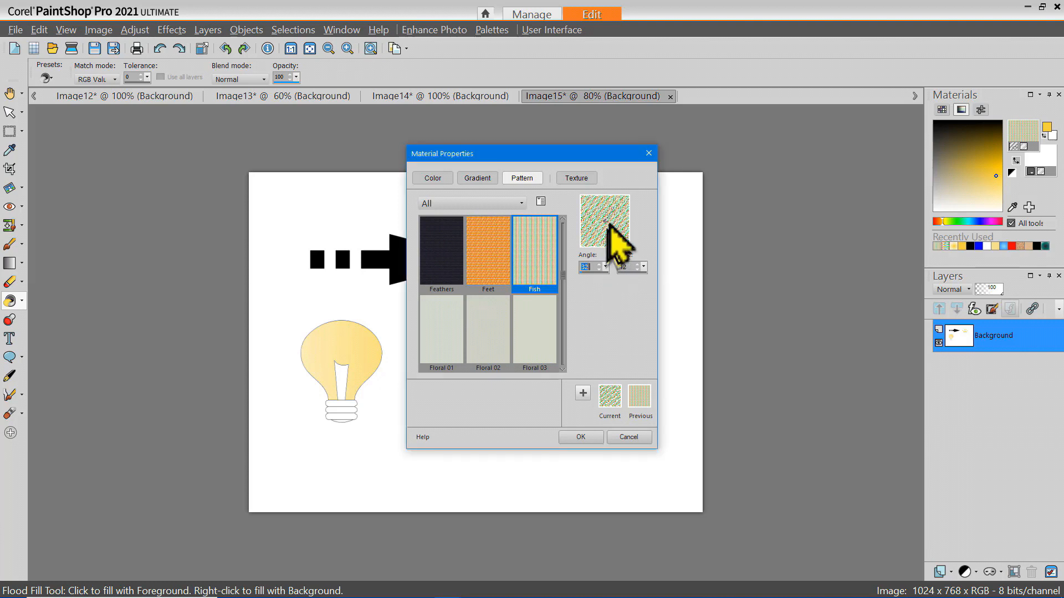
click(493, 249)
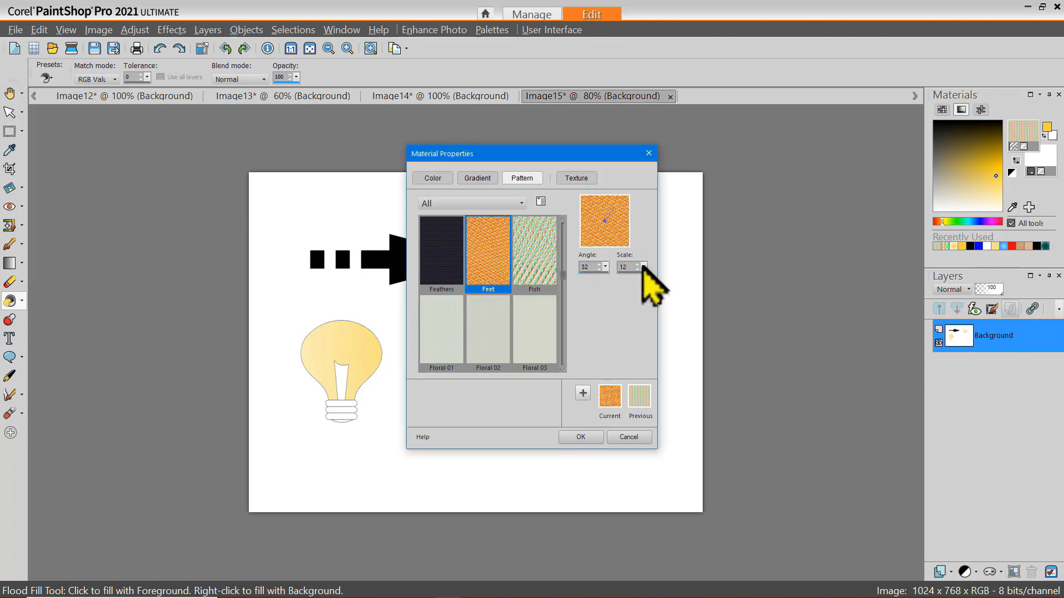
drag(643, 266, 646, 268)
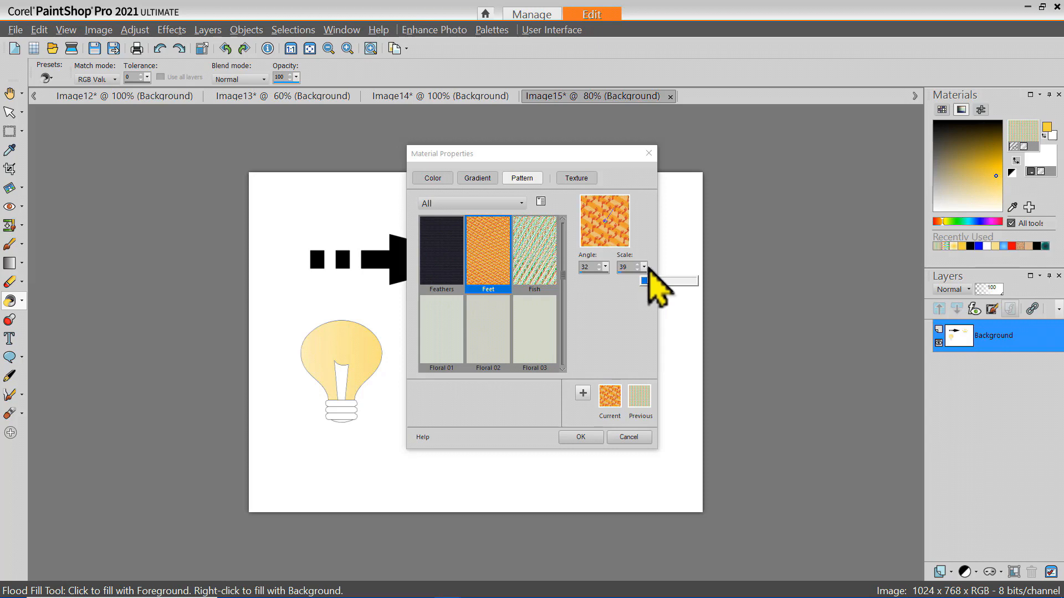
click(582, 437)
click(468, 379)
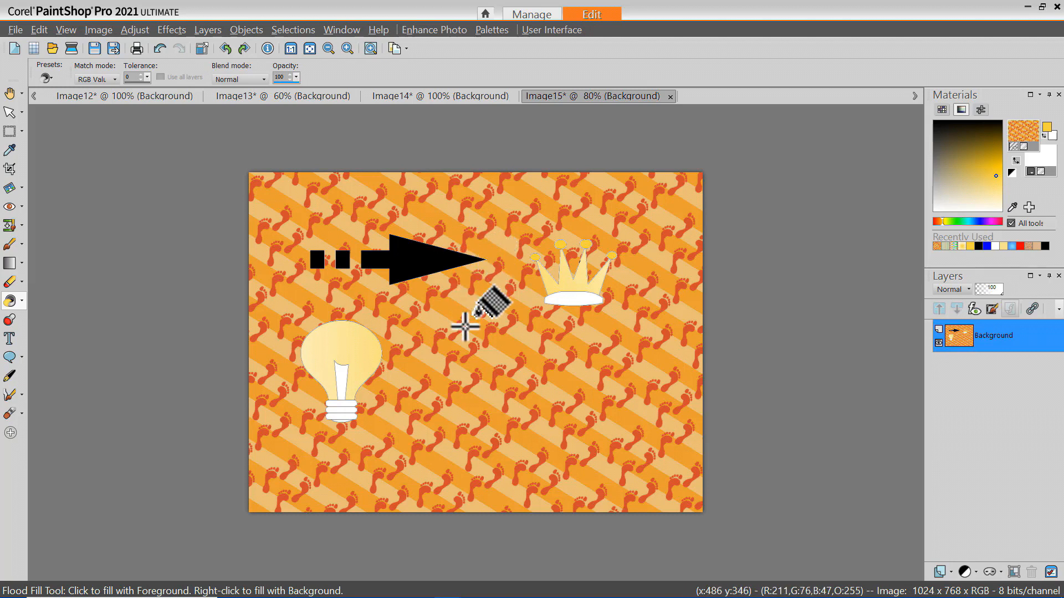
Step: Set the foreground material to solid green #3c8b2d and flood fill the crown's white base with it
click(960, 222)
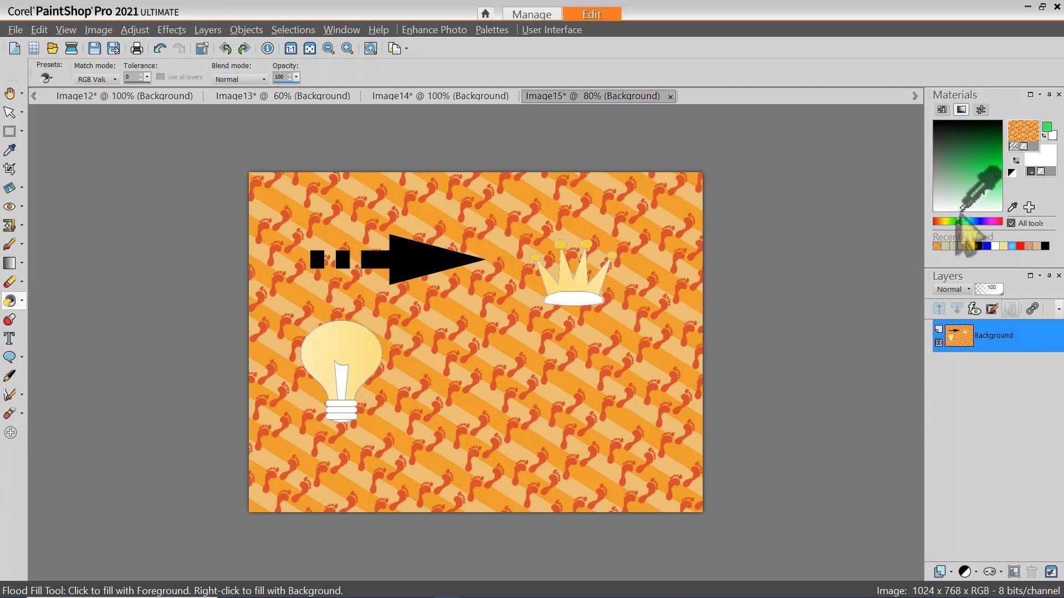
click(1024, 136)
click(580, 434)
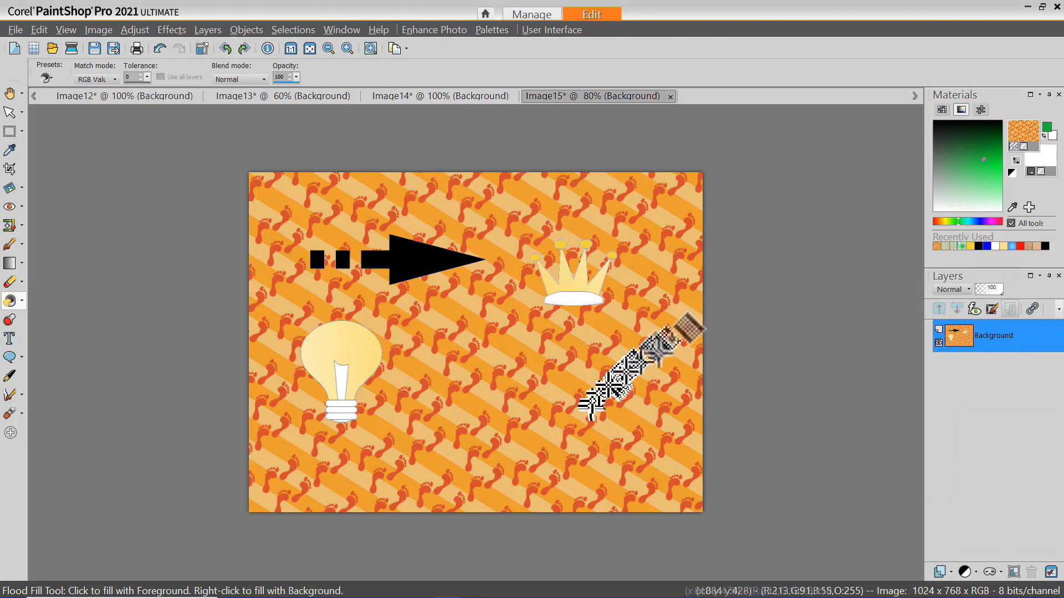
click(1024, 130)
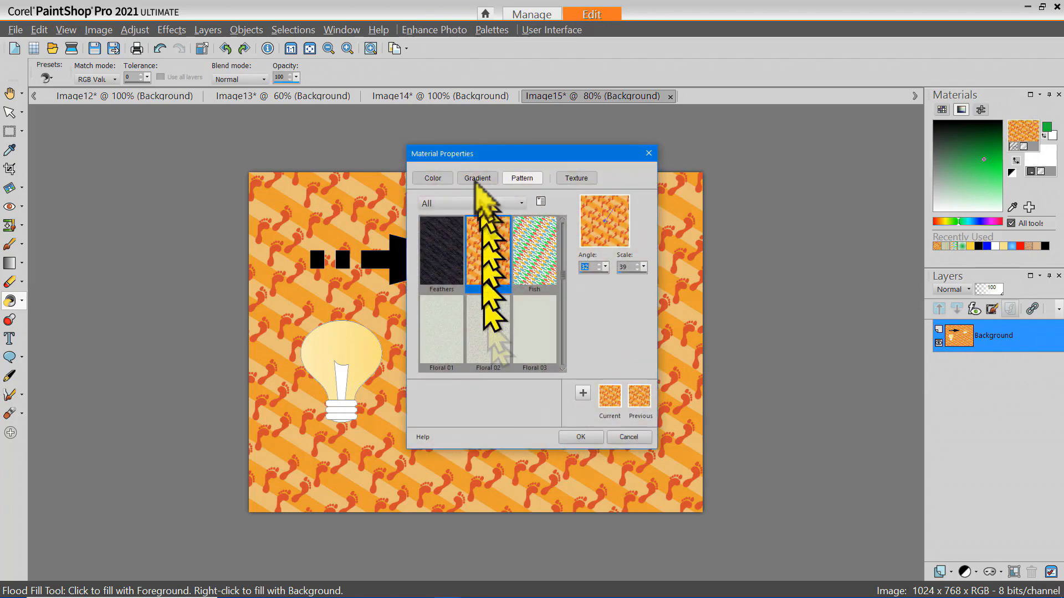
click(433, 178)
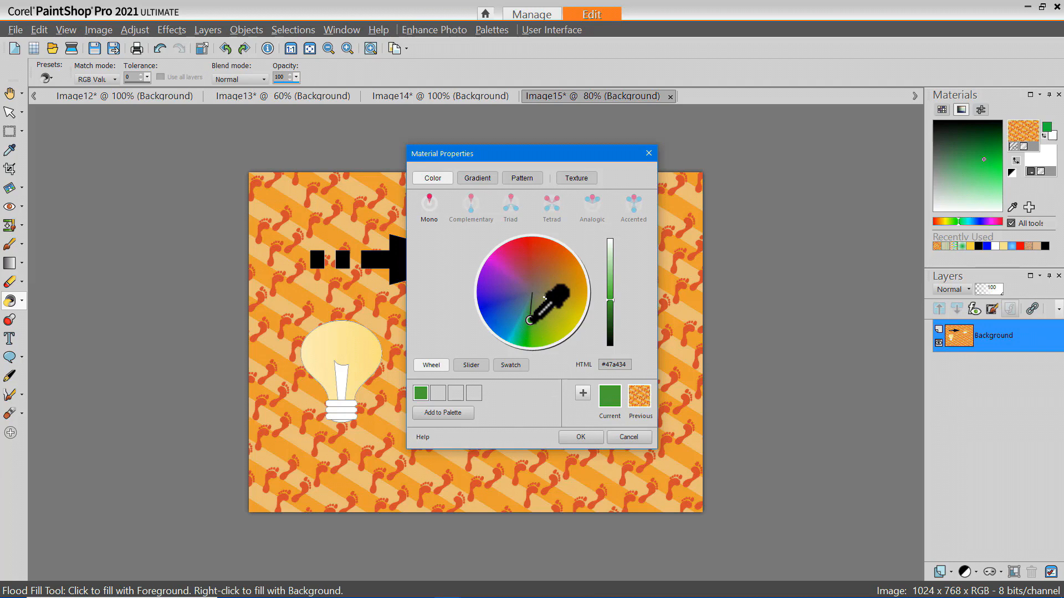
click(609, 307)
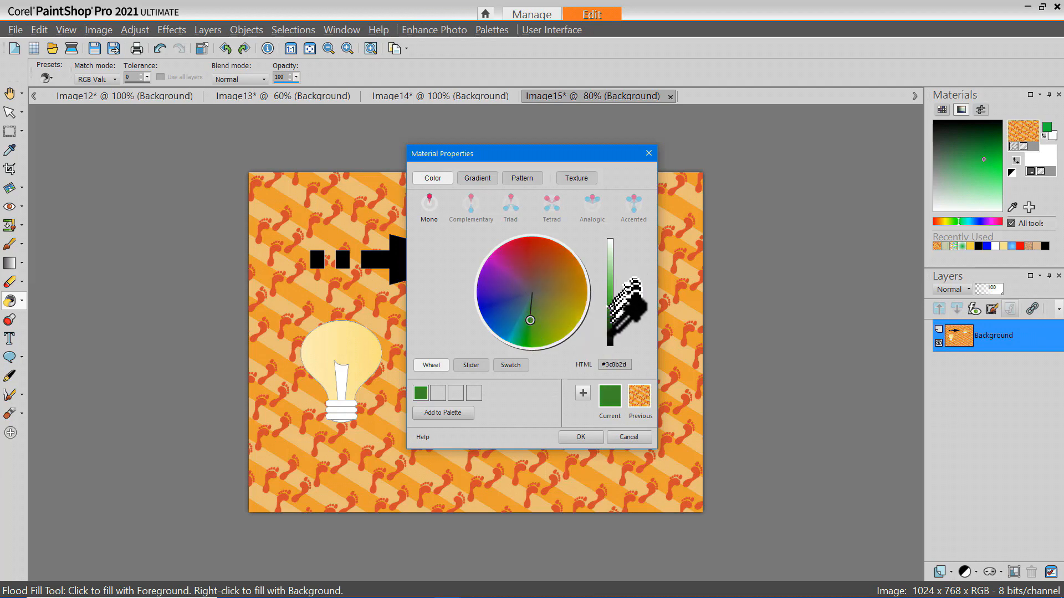
click(585, 437)
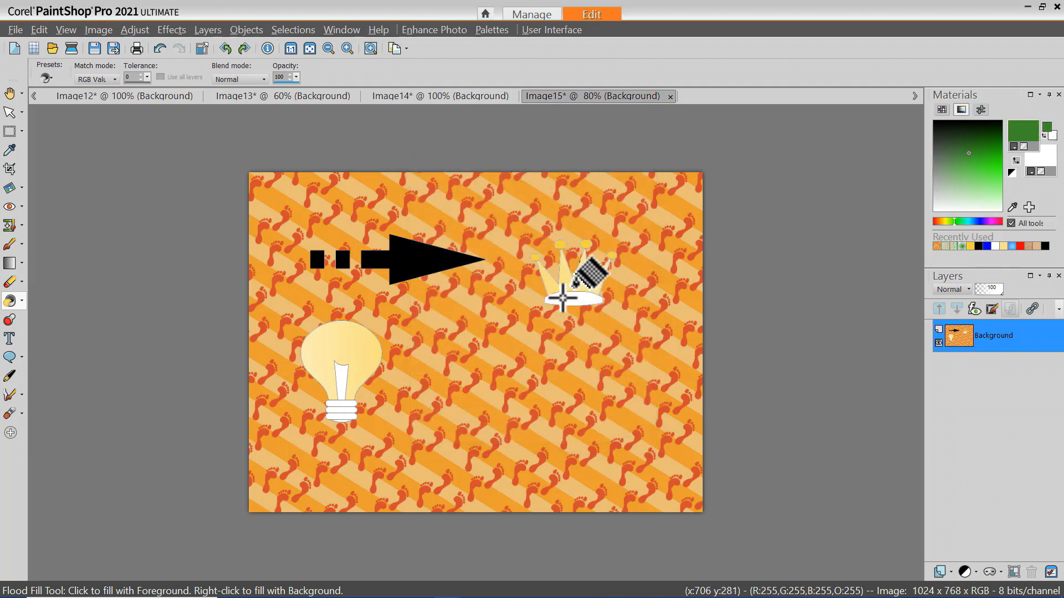
click(563, 299)
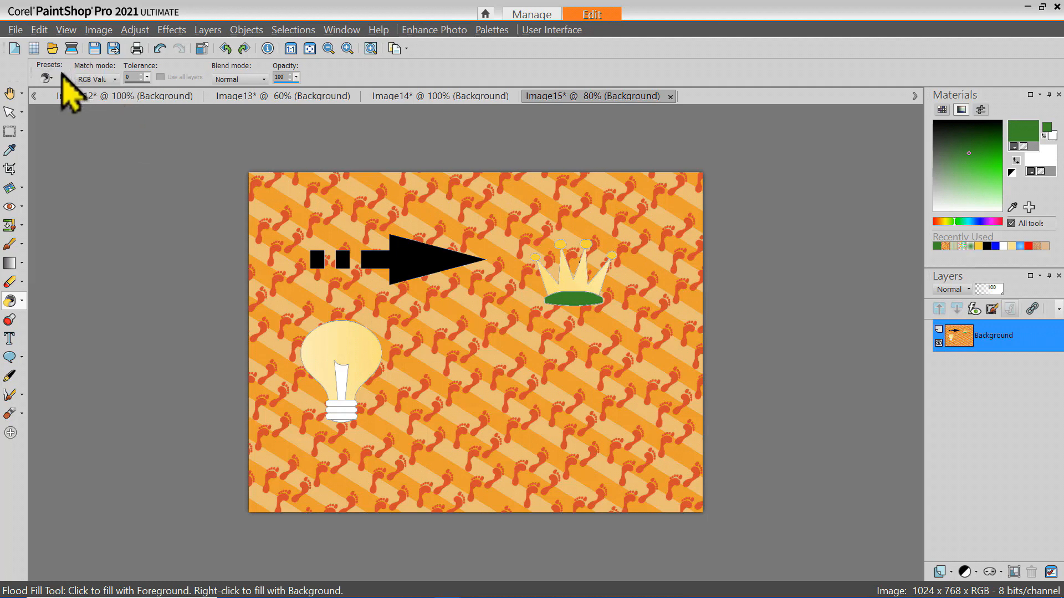
click(115, 79)
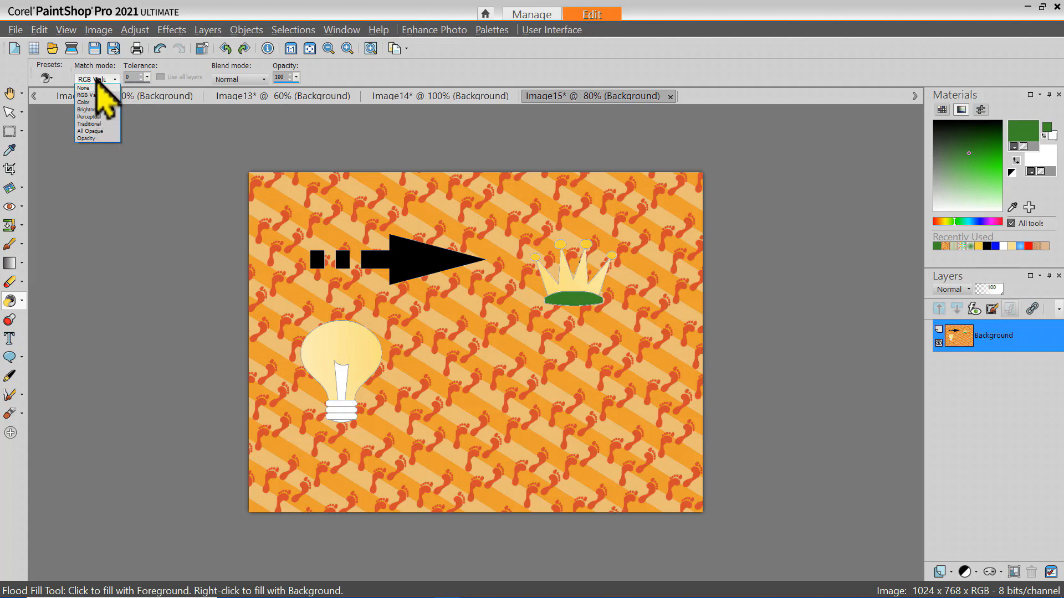
click(92, 96)
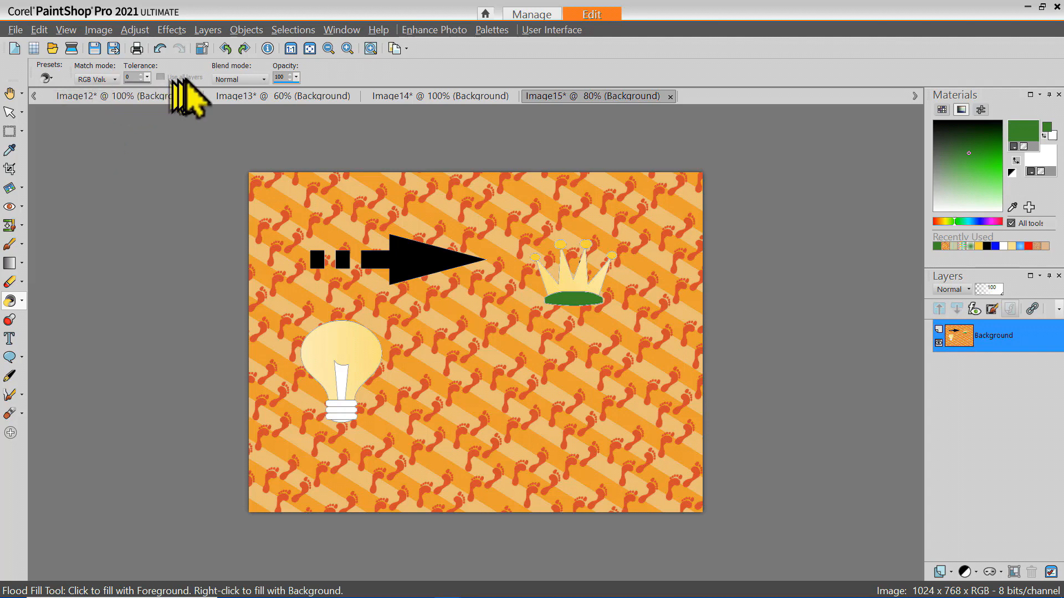
click(264, 79)
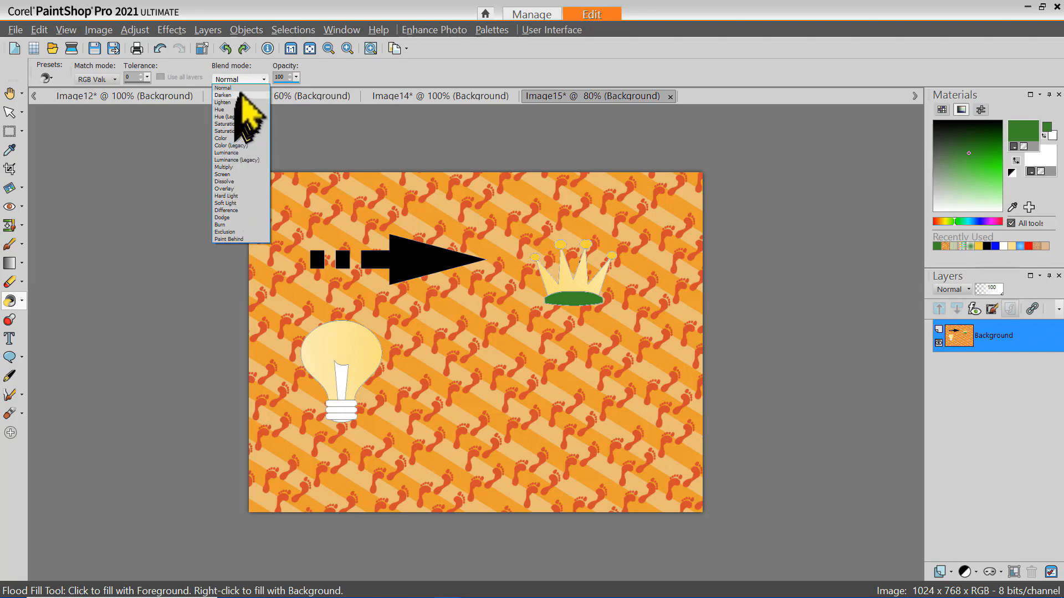
click(313, 77)
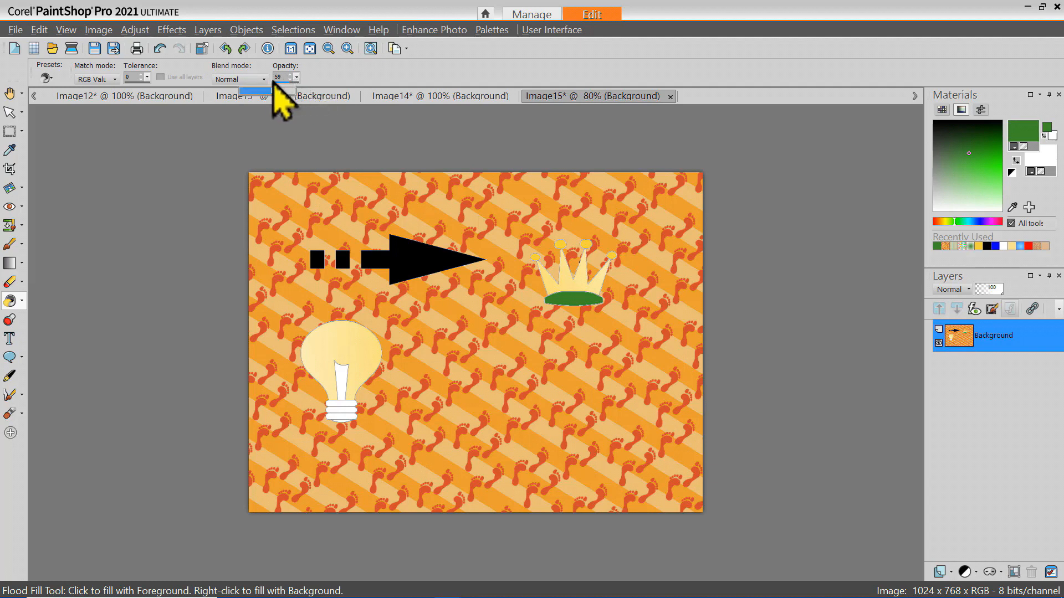
Step: Set the fill opacity to 59 and flood fill narrow gradient bands of the bulb's glass, three with the green foreground and one with the white background colour
drag(273, 82, 273, 83)
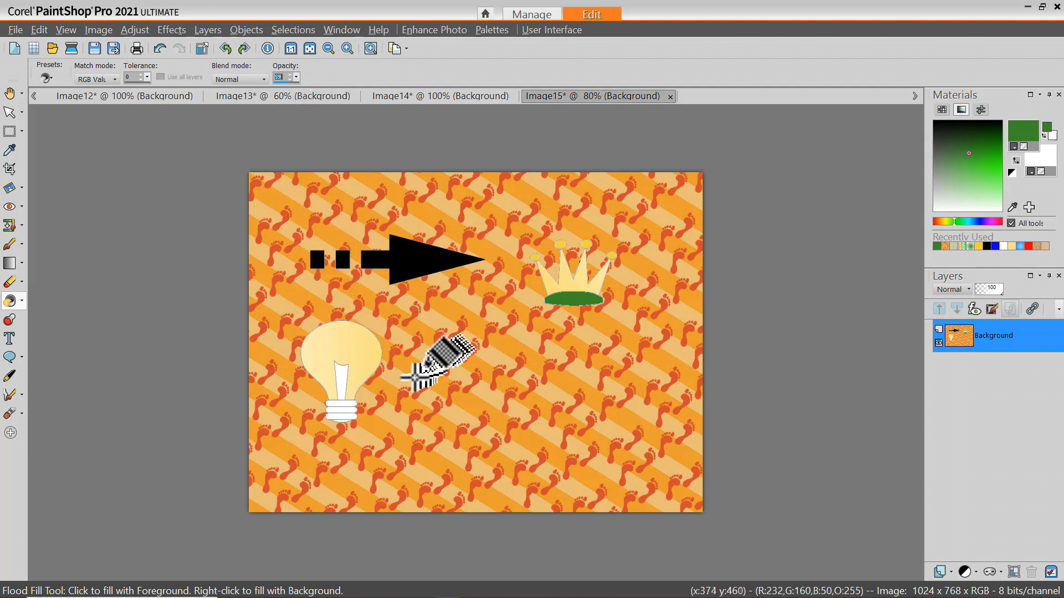
click(368, 349)
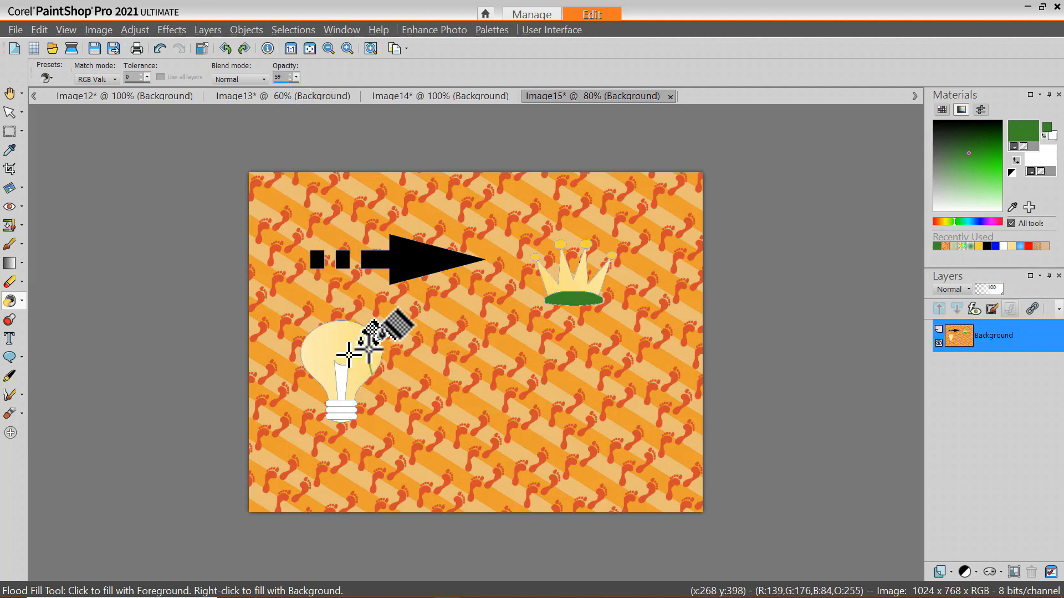
right_click(343, 340)
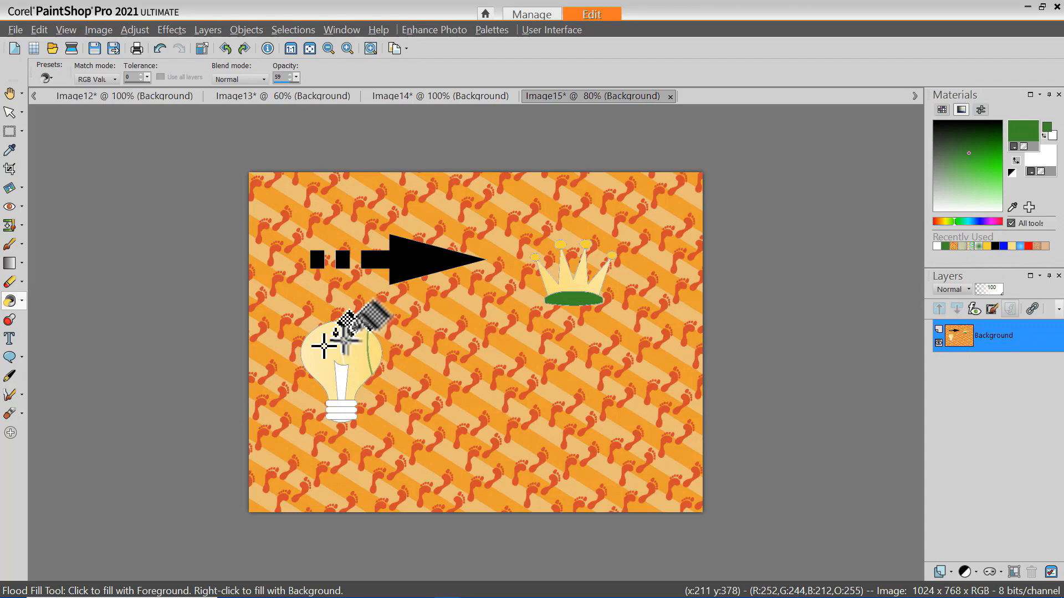
click(345, 345)
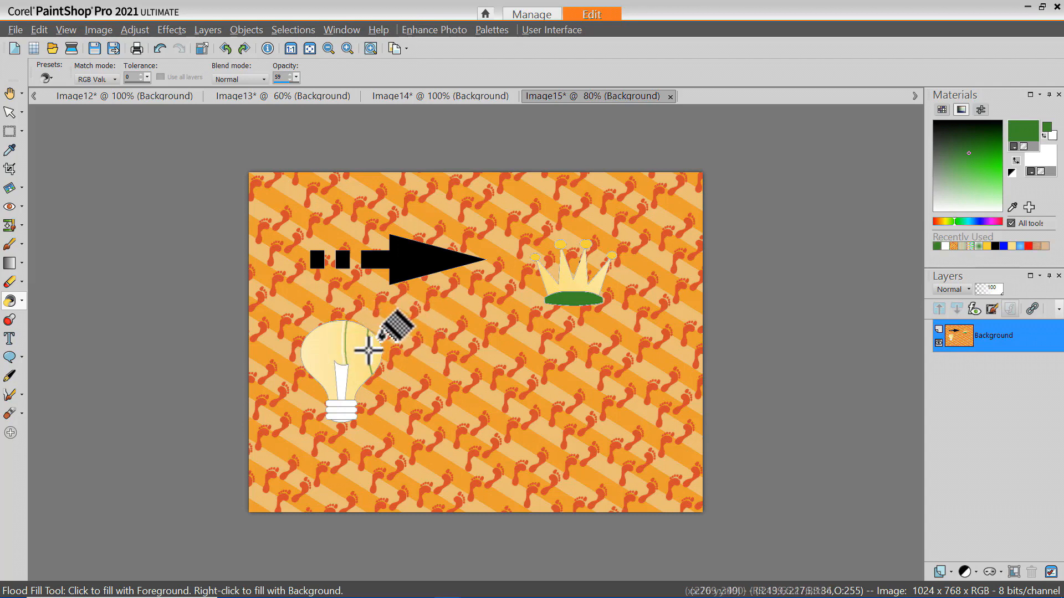
scroll(371, 349, up, 2)
scroll(368, 349, up, 3)
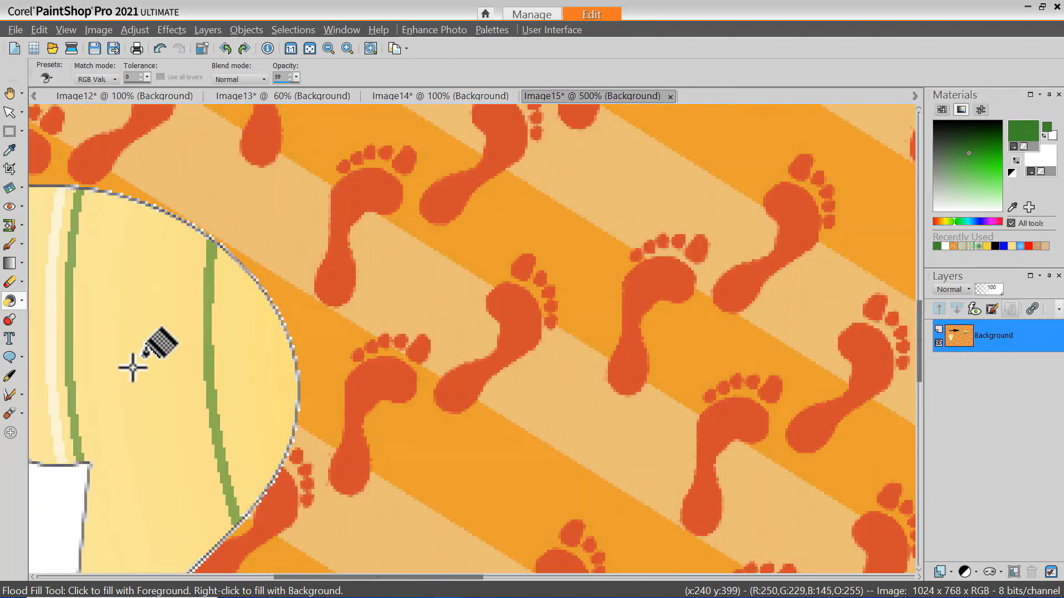
click(147, 331)
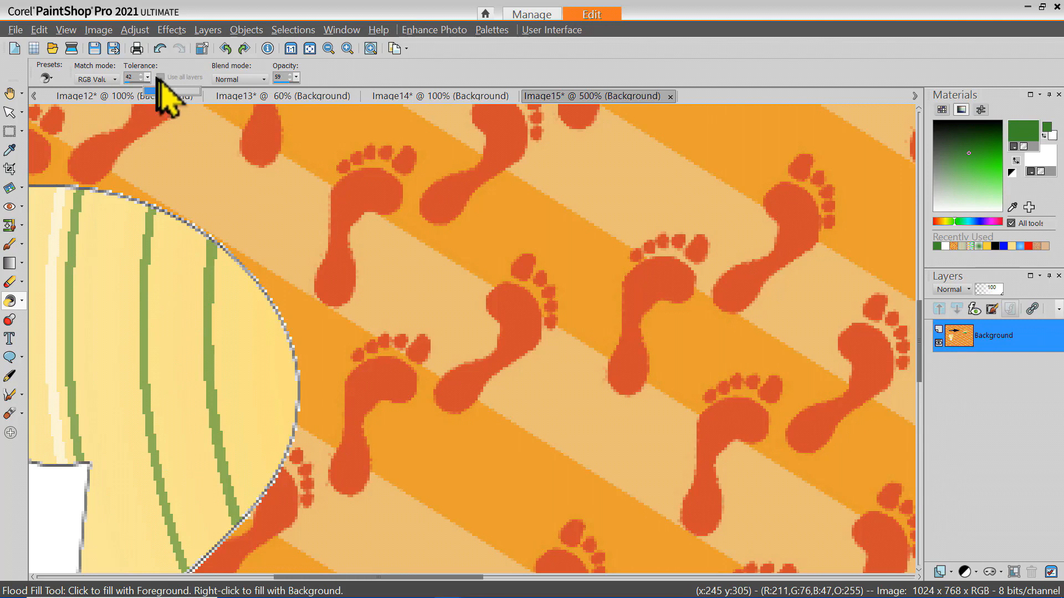
Step: Raise the fill tolerance to 55 and flood fill the side of the bulb's glass beyond the green bands with green
click(178, 325)
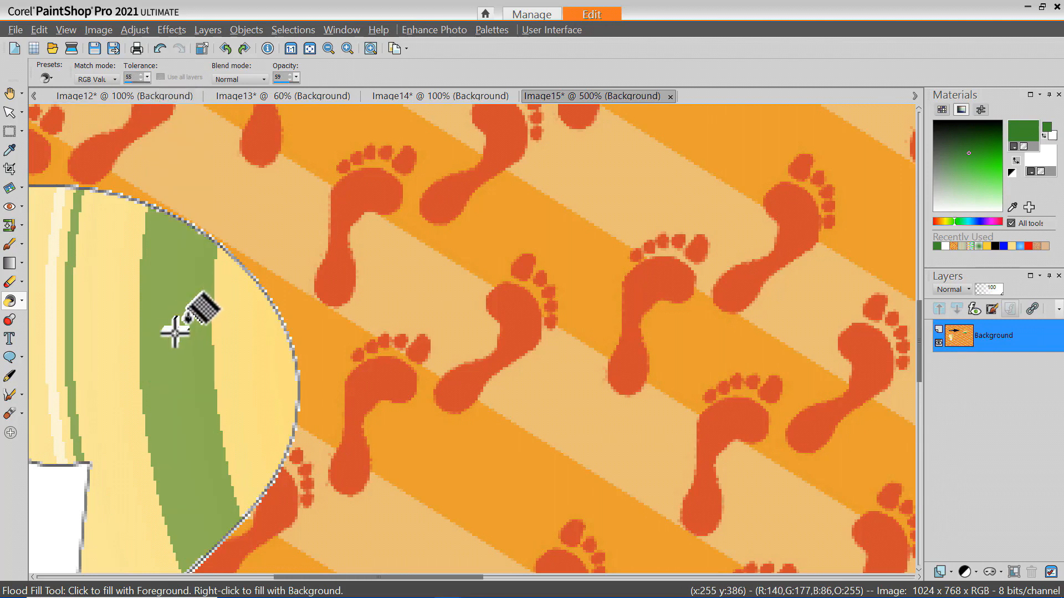
click(247, 348)
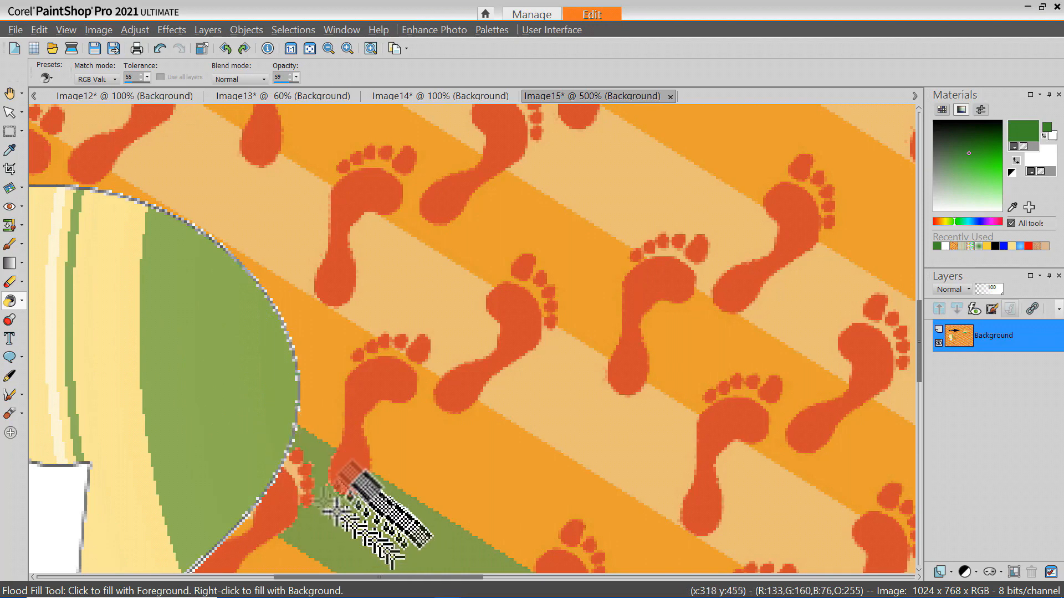
scroll(186, 294, down, 5)
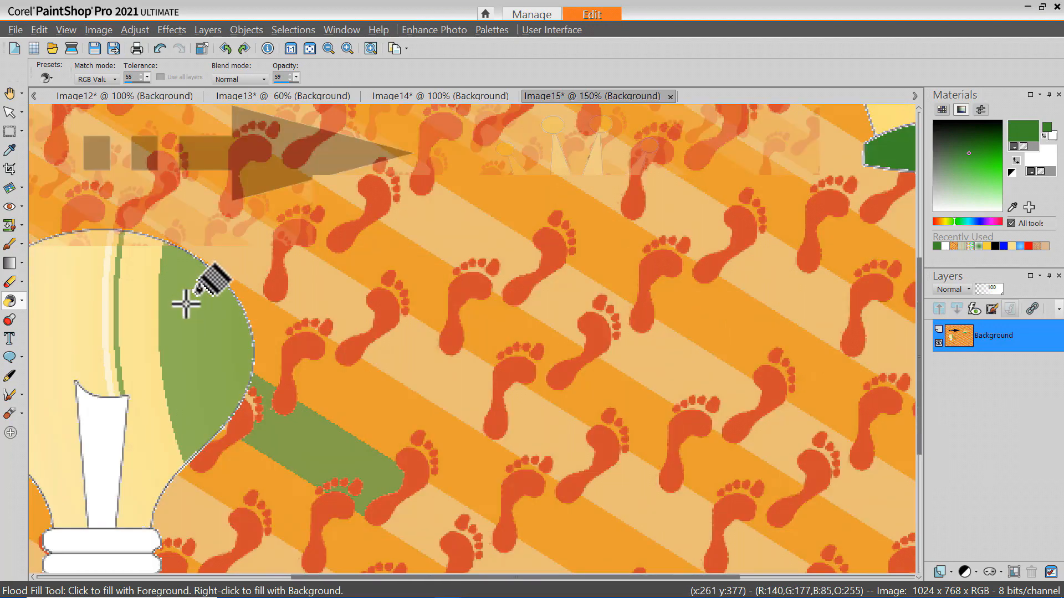
scroll(191, 312, down, 1)
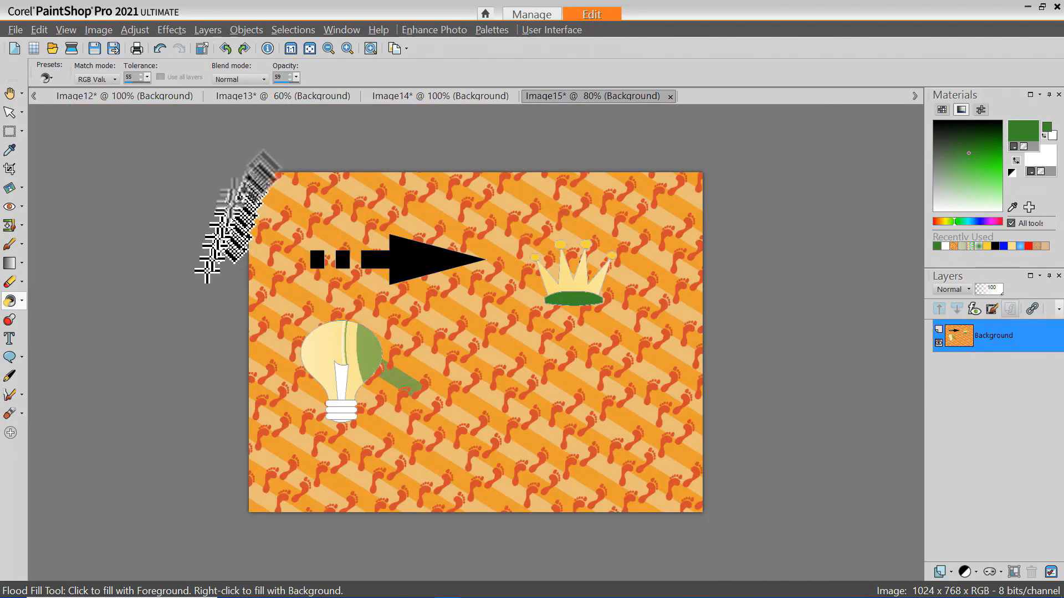